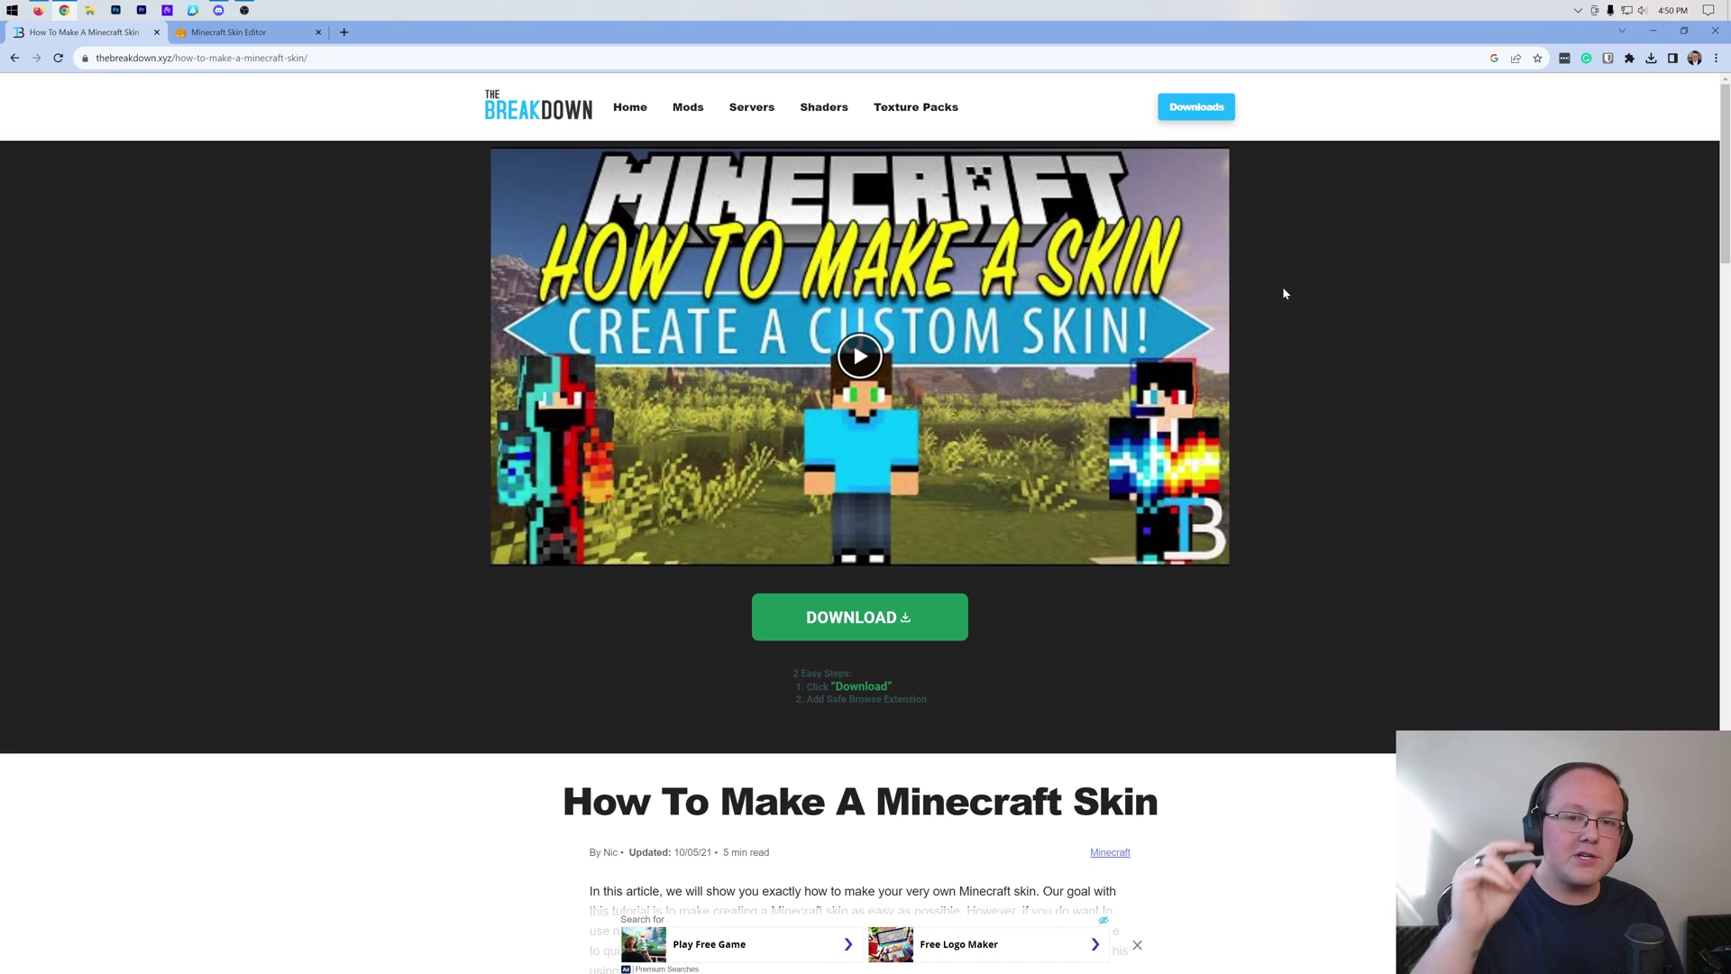
# - Scroll through the How To Make A Minecraft Skin article to find the skin editor link
pyautogui.scroll(-10, 1284, 293)
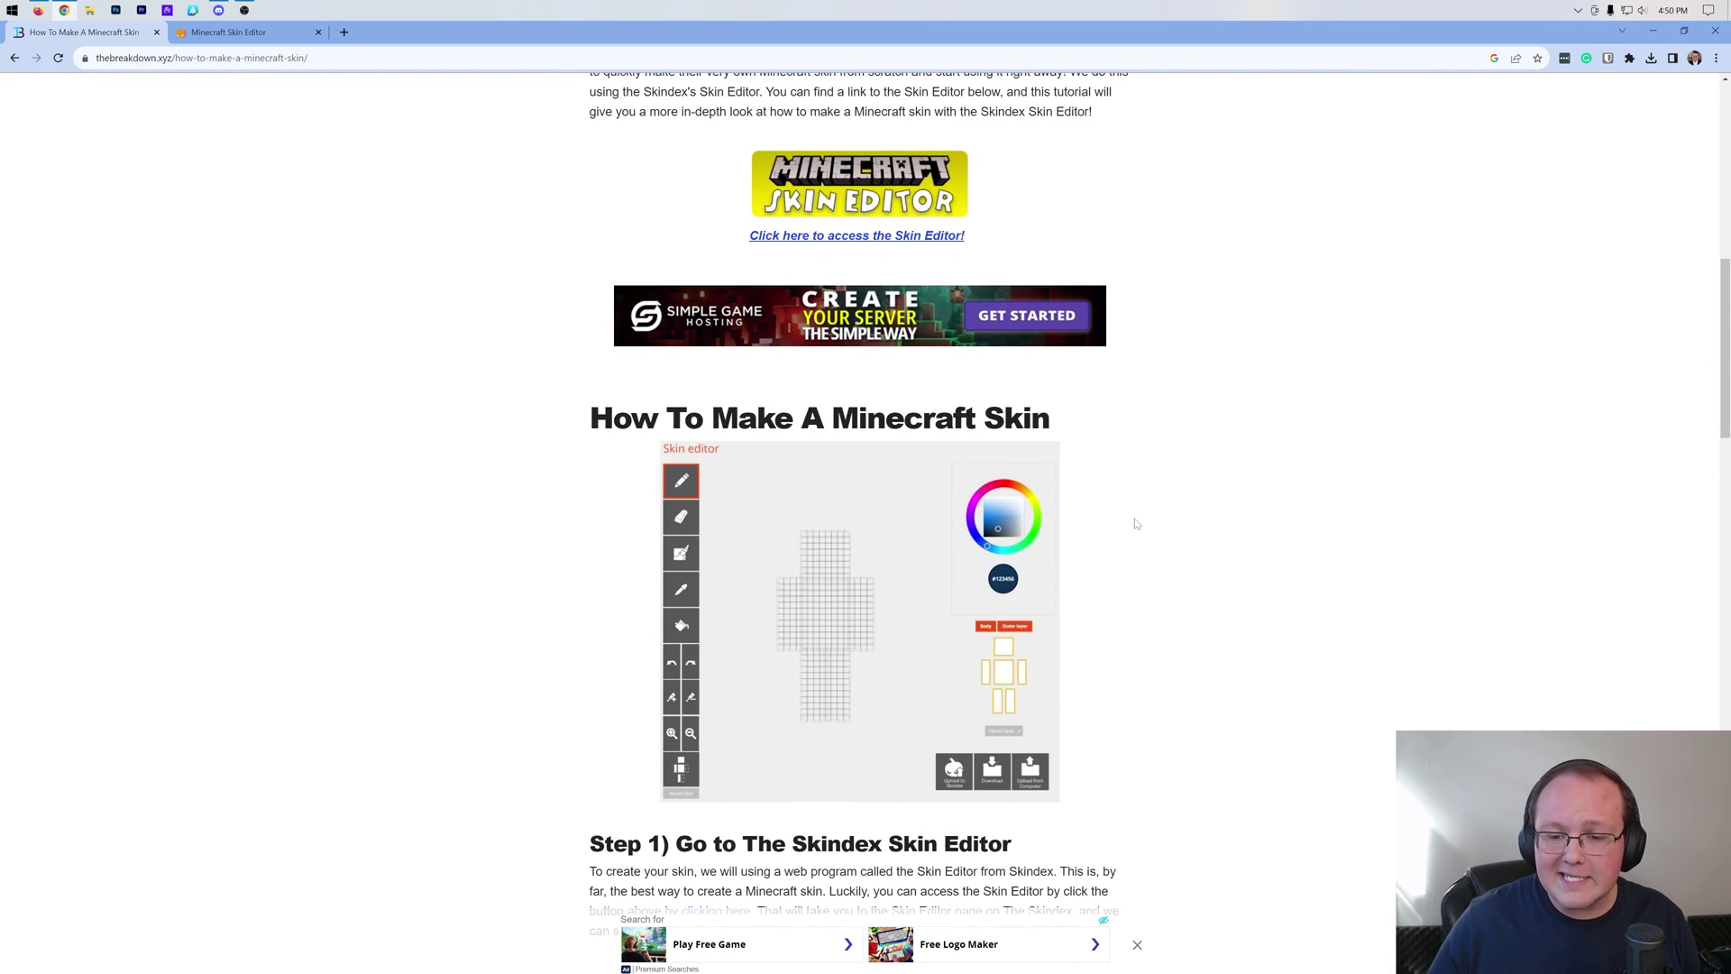
pyautogui.scroll(-11, 1134, 524)
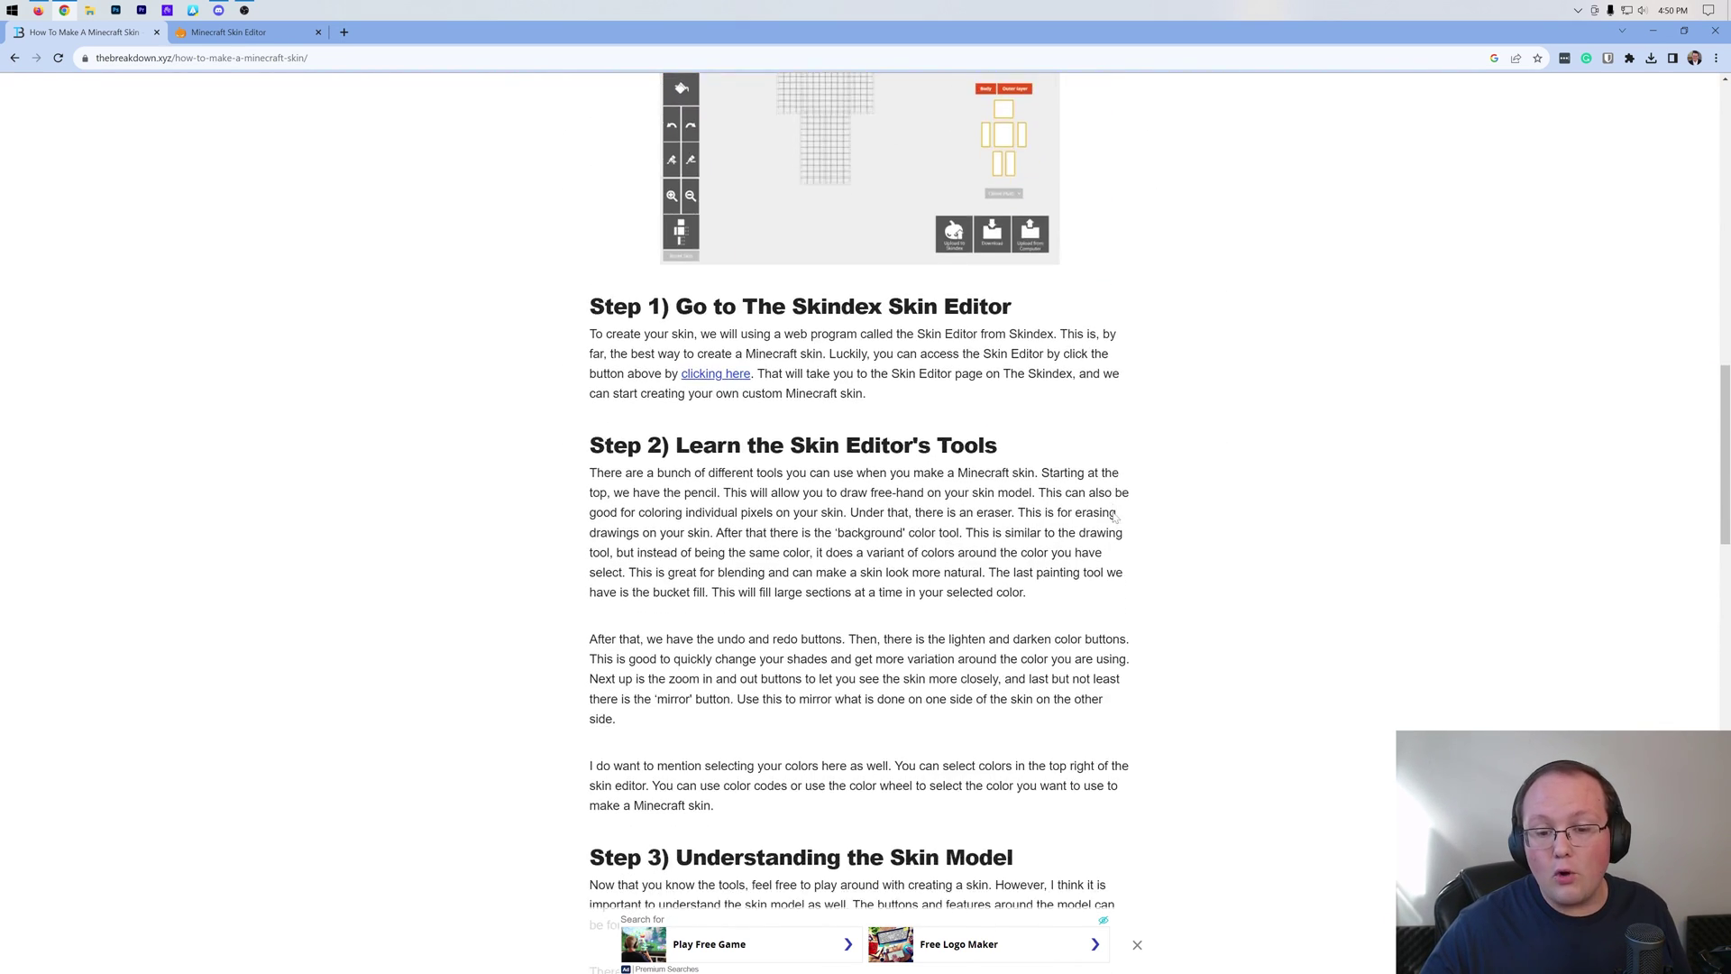
pyautogui.scroll(-4, 1157, 513)
pyautogui.scroll(12, 1158, 513)
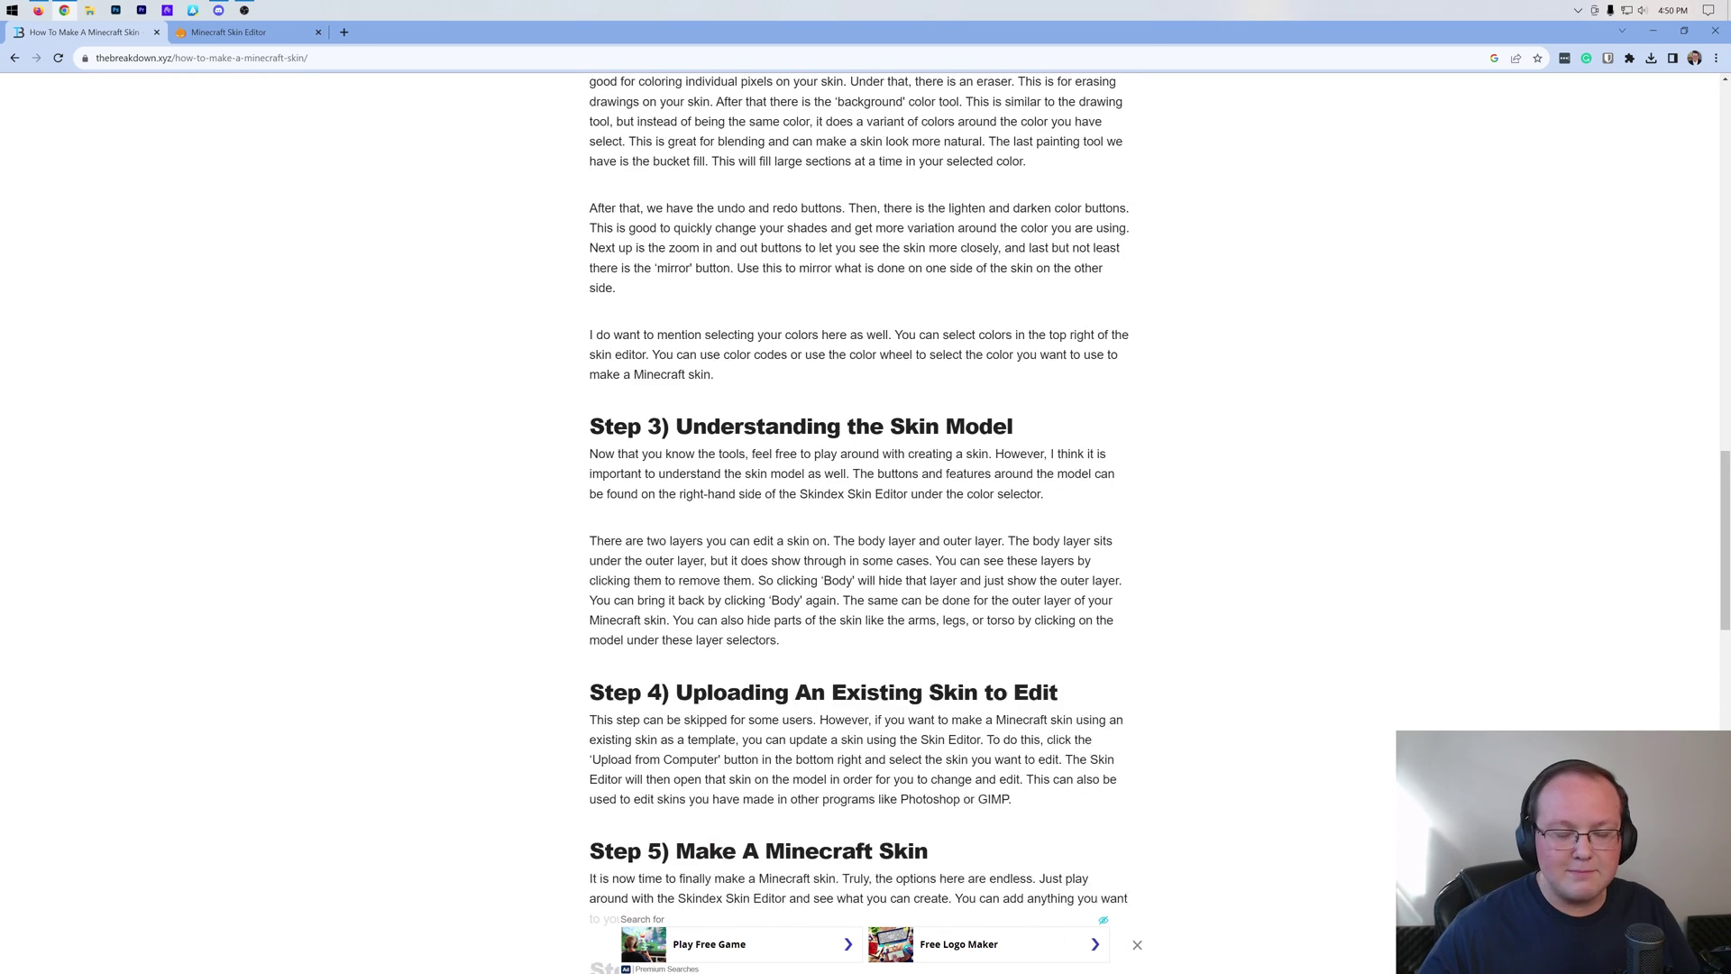
pyautogui.scroll(8, 1159, 512)
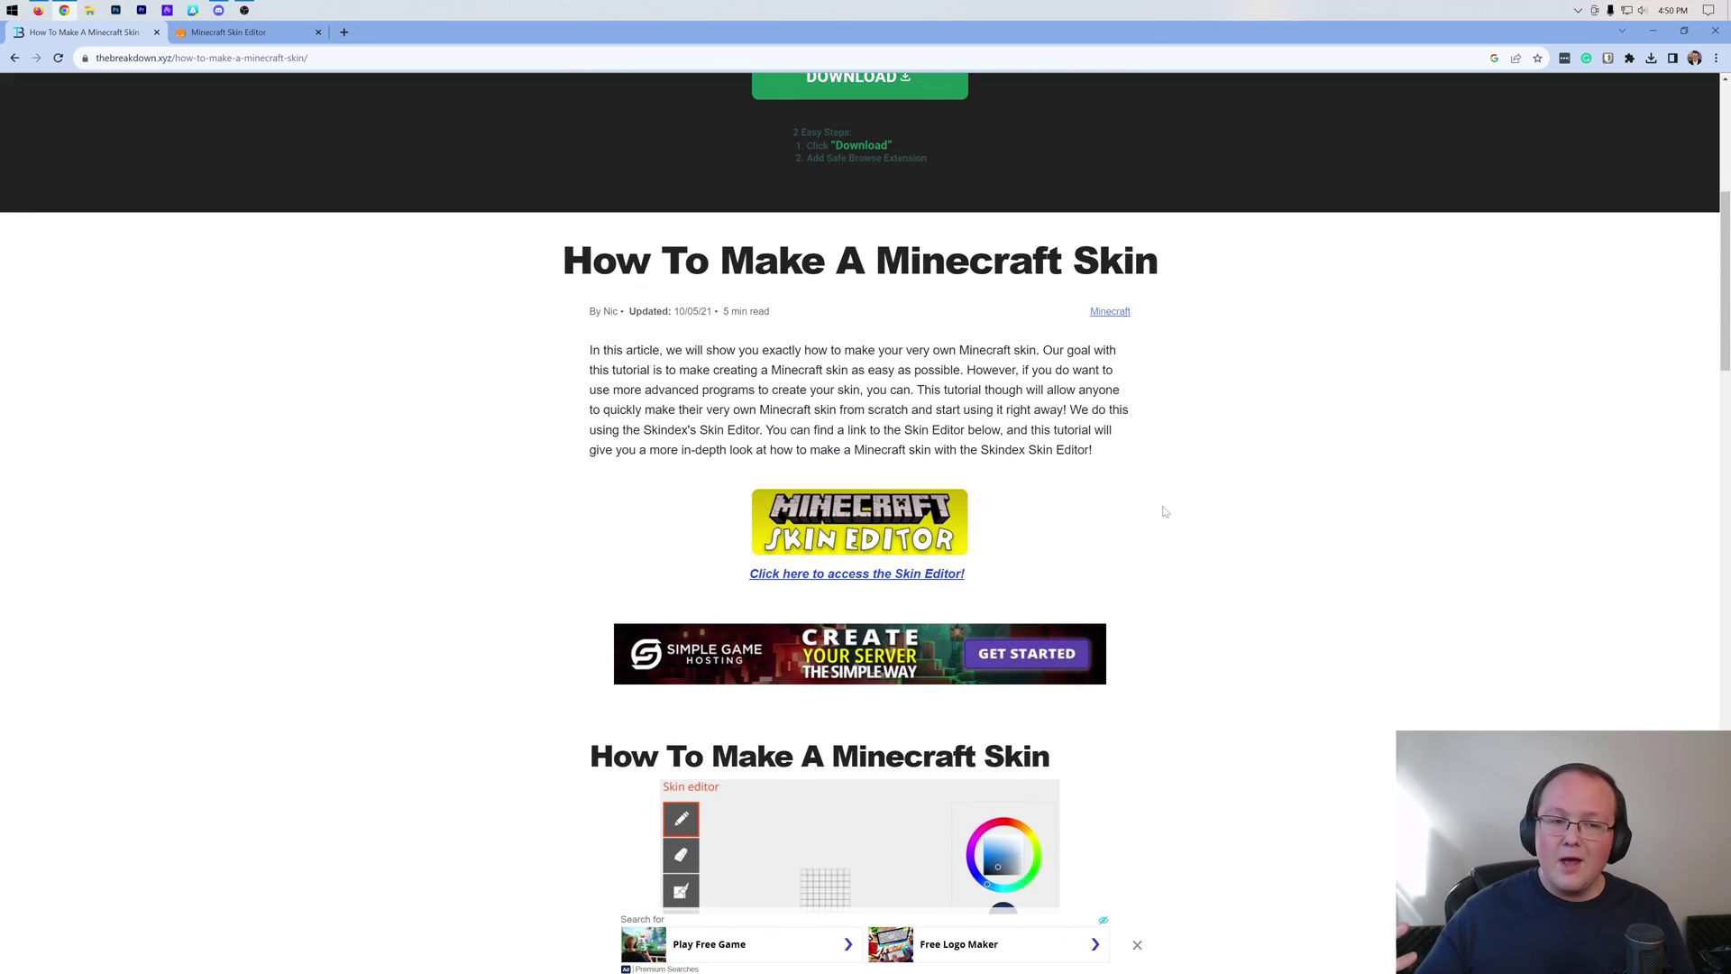
pyautogui.scroll(-1, 1163, 511)
pyautogui.scroll(1, 1163, 511)
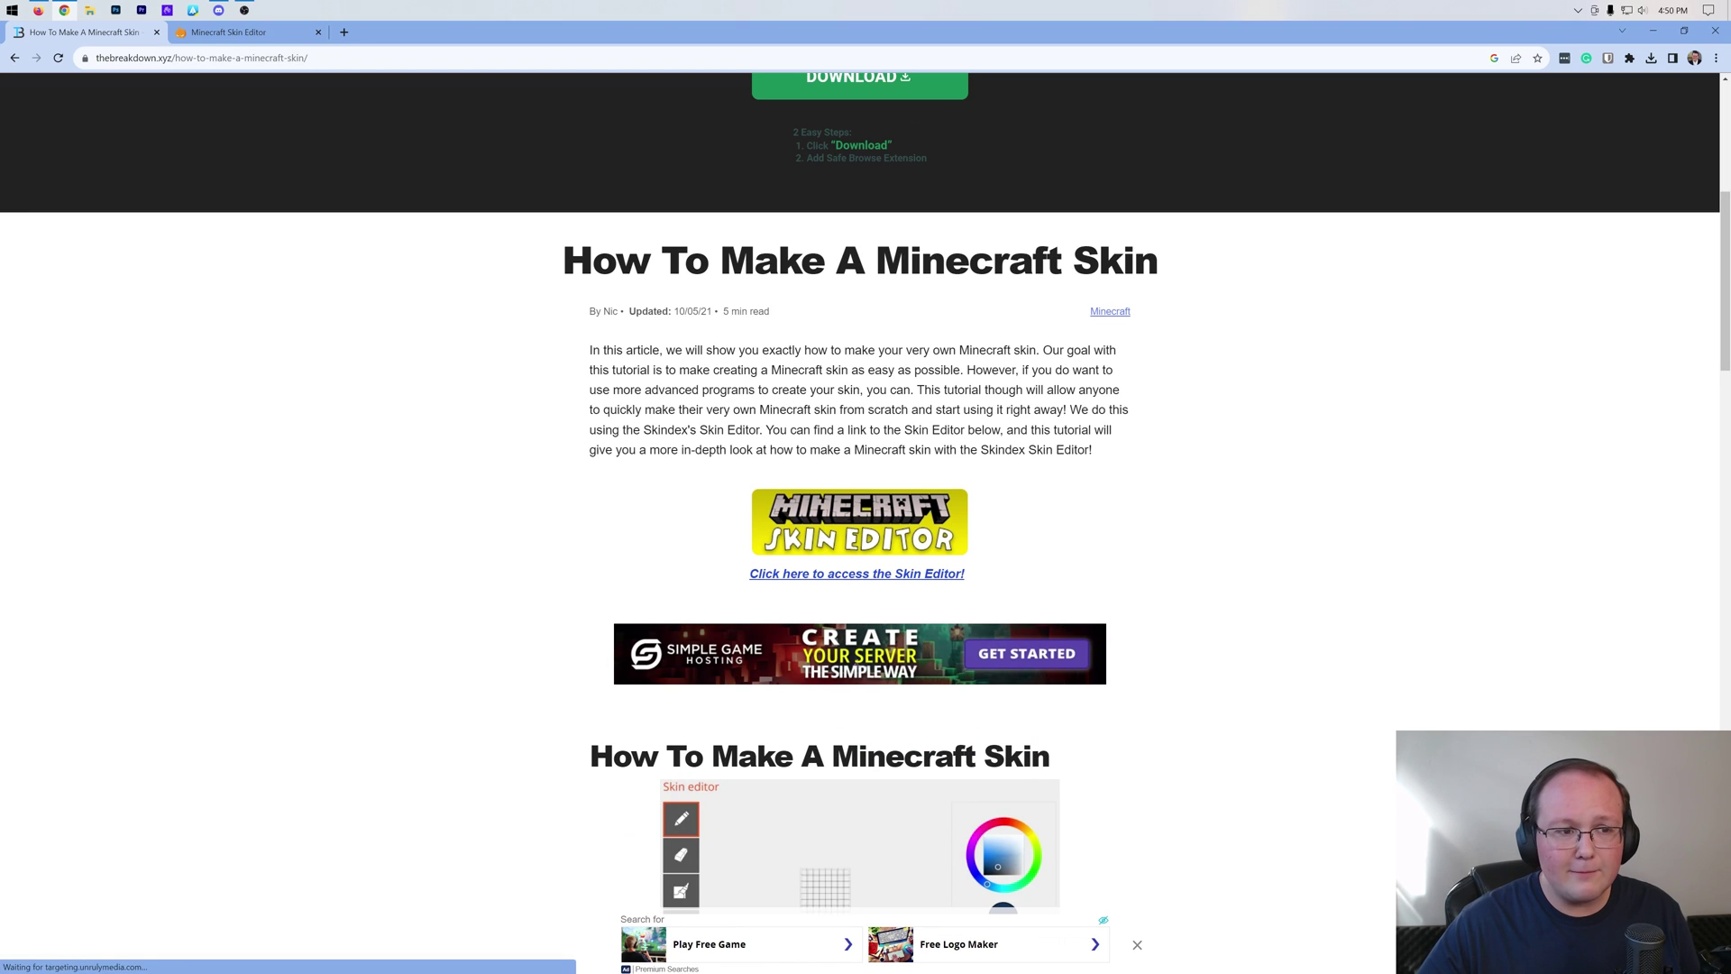
# - Open the Skindex editor from the article, close the duplicate tab, and rotate the blank model
pyautogui.click(872, 535)
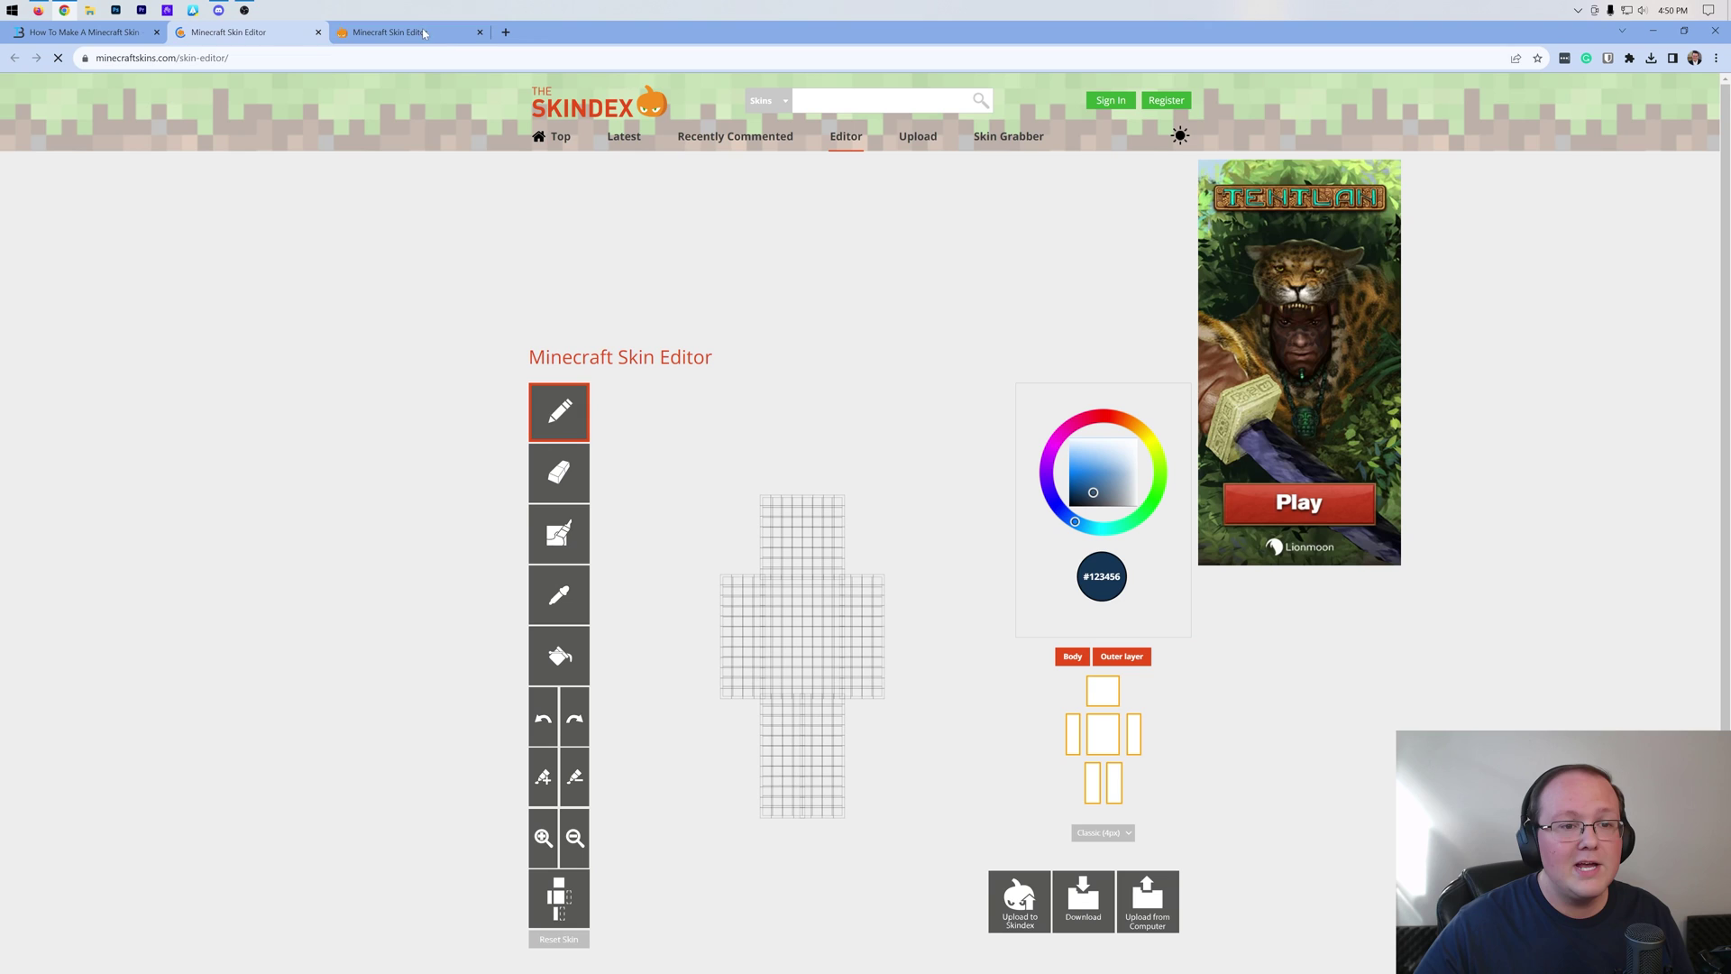
pyautogui.click(480, 32)
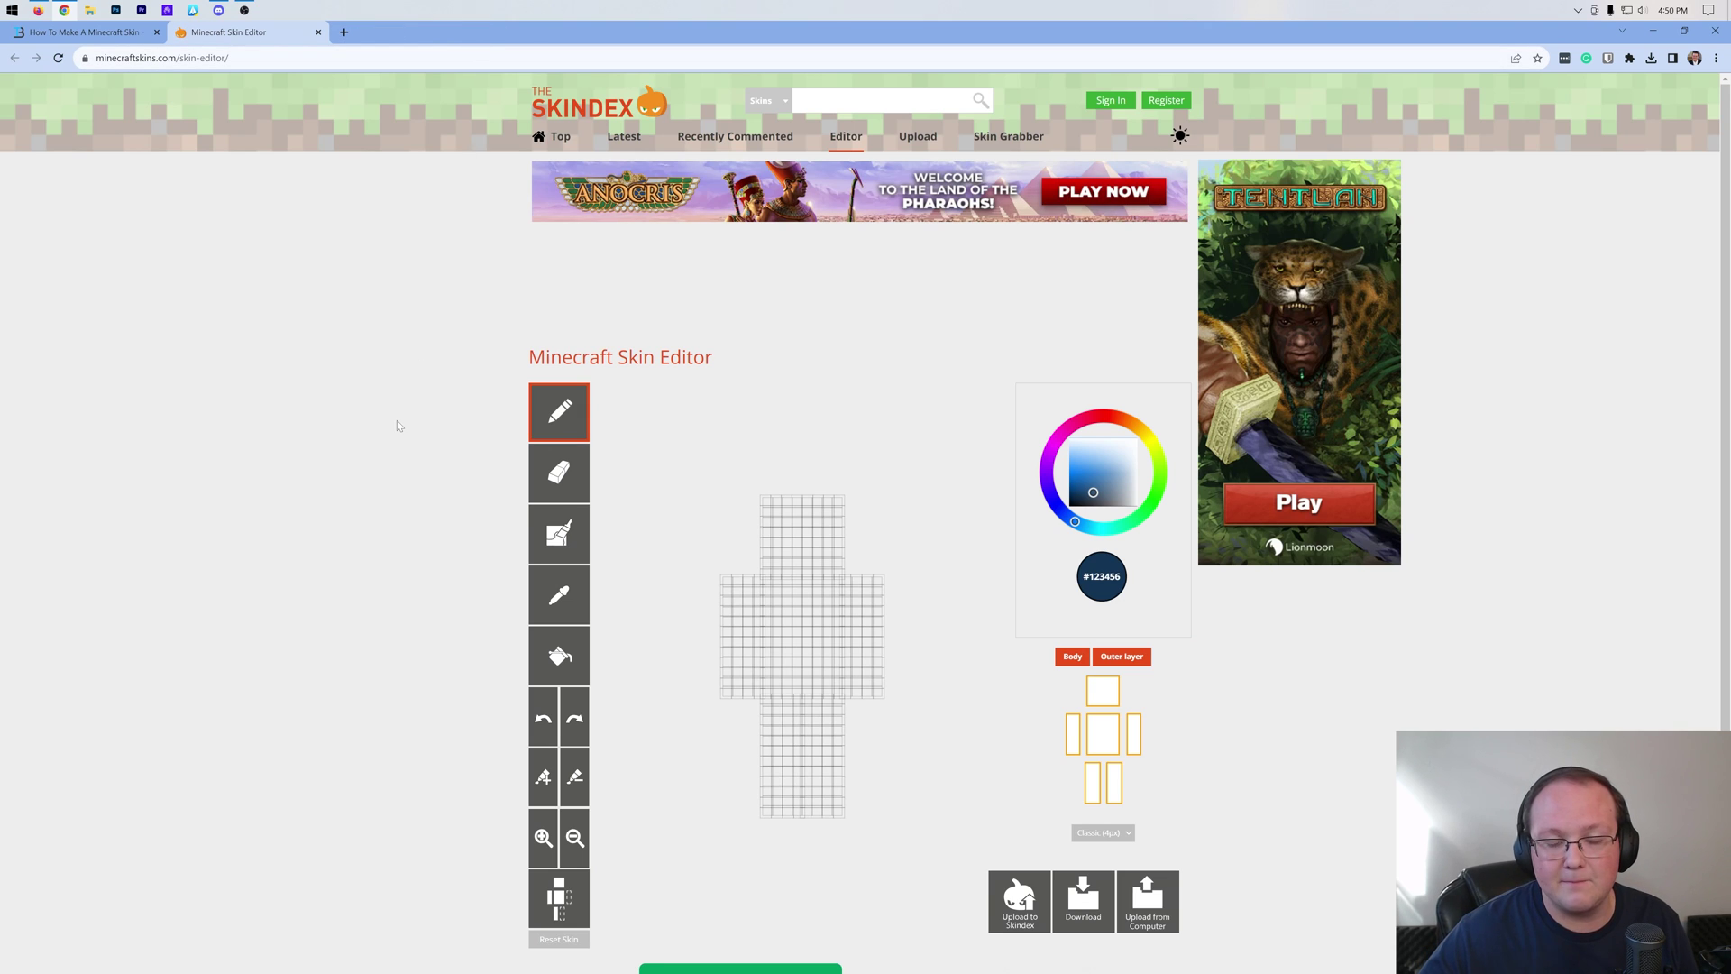
pyautogui.scroll(-2, 398, 426)
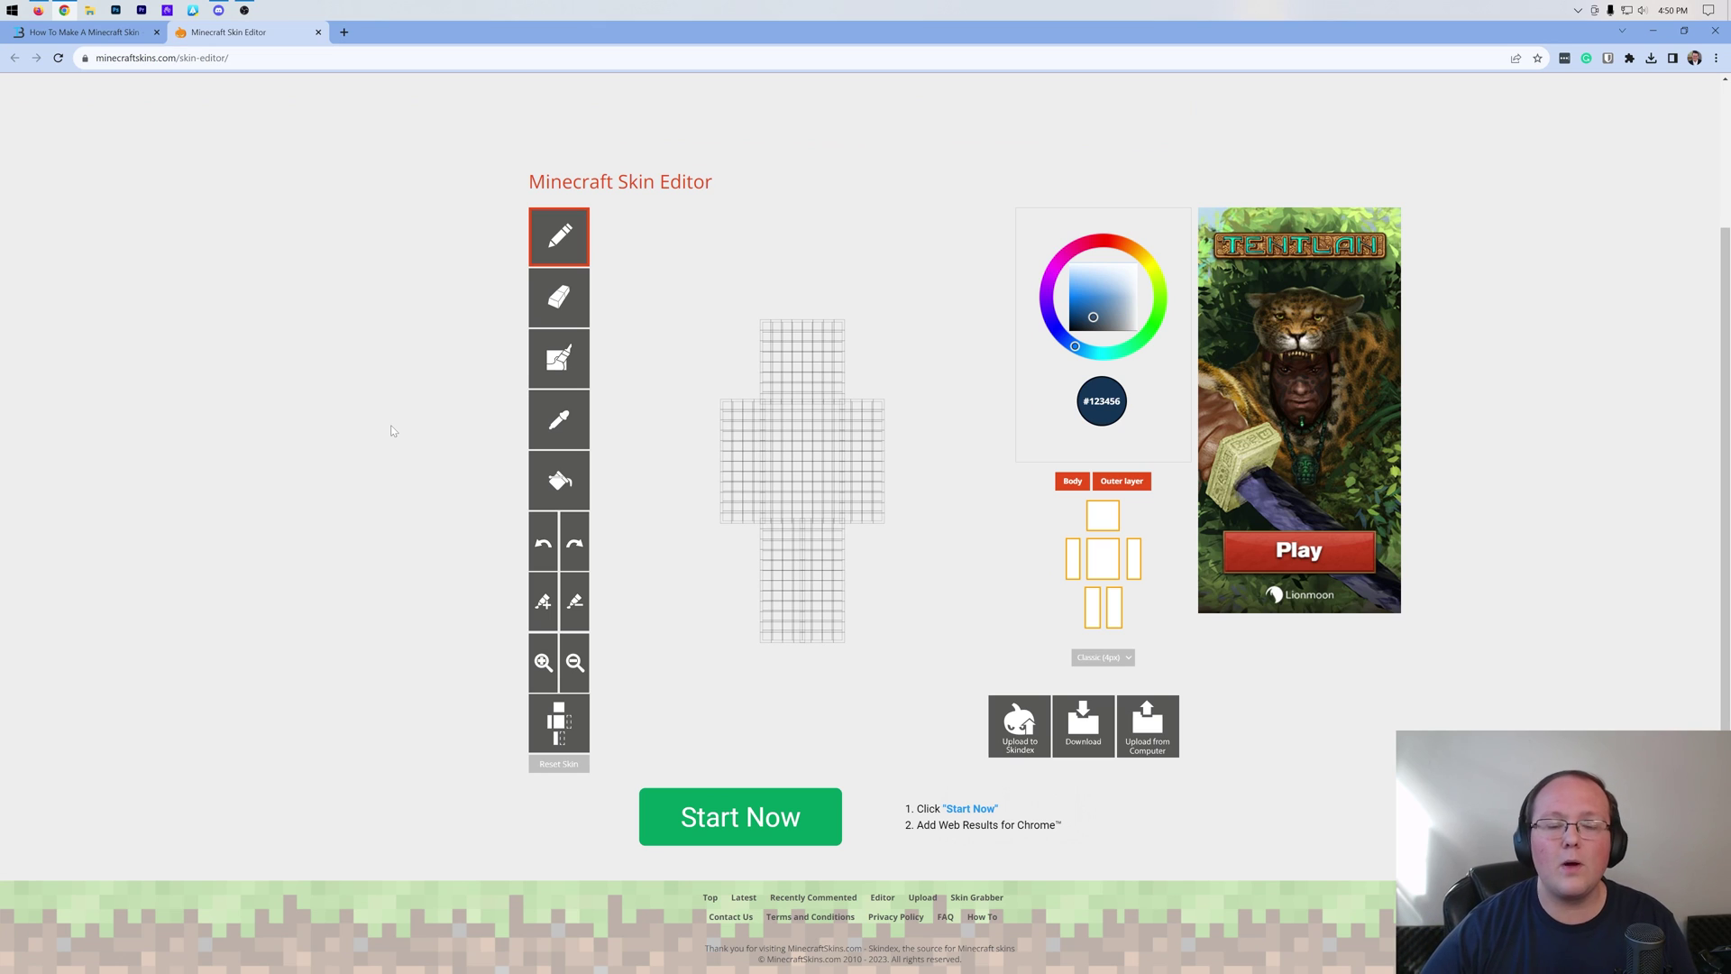
pyautogui.moveTo(695, 564)
pyautogui.mouseDown()
pyautogui.moveTo(761, 565)
pyautogui.moveTo(696, 544)
pyautogui.moveTo(701, 569)
pyautogui.mouseUp()
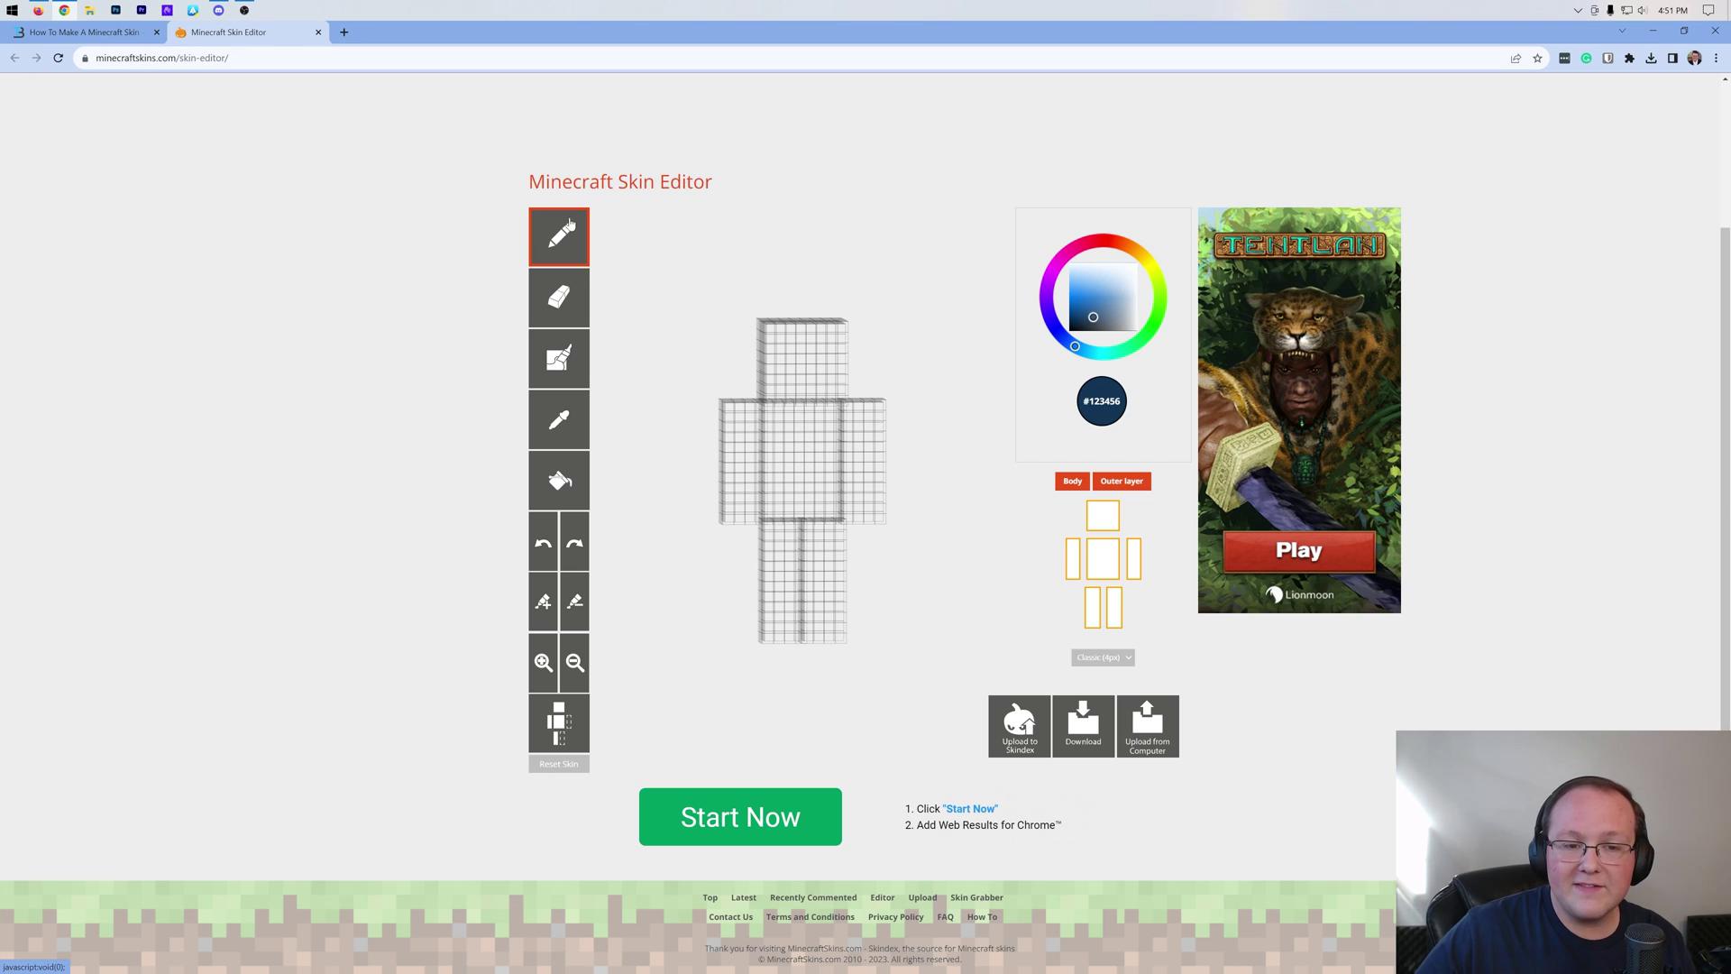
# - Draw dark-blue pencil pixels on the head and torso, then erase them
pyautogui.moveTo(788, 347); pyautogui.dragTo(805, 397)
pyautogui.moveTo(805, 442)
pyautogui.mouseDown()
pyautogui.moveTo(808, 482)
pyautogui.moveTo(781, 433)
pyautogui.moveTo(828, 421)
pyautogui.moveTo(826, 447)
pyautogui.moveTo(802, 418)
pyautogui.moveTo(744, 438)
pyautogui.mouseUp()
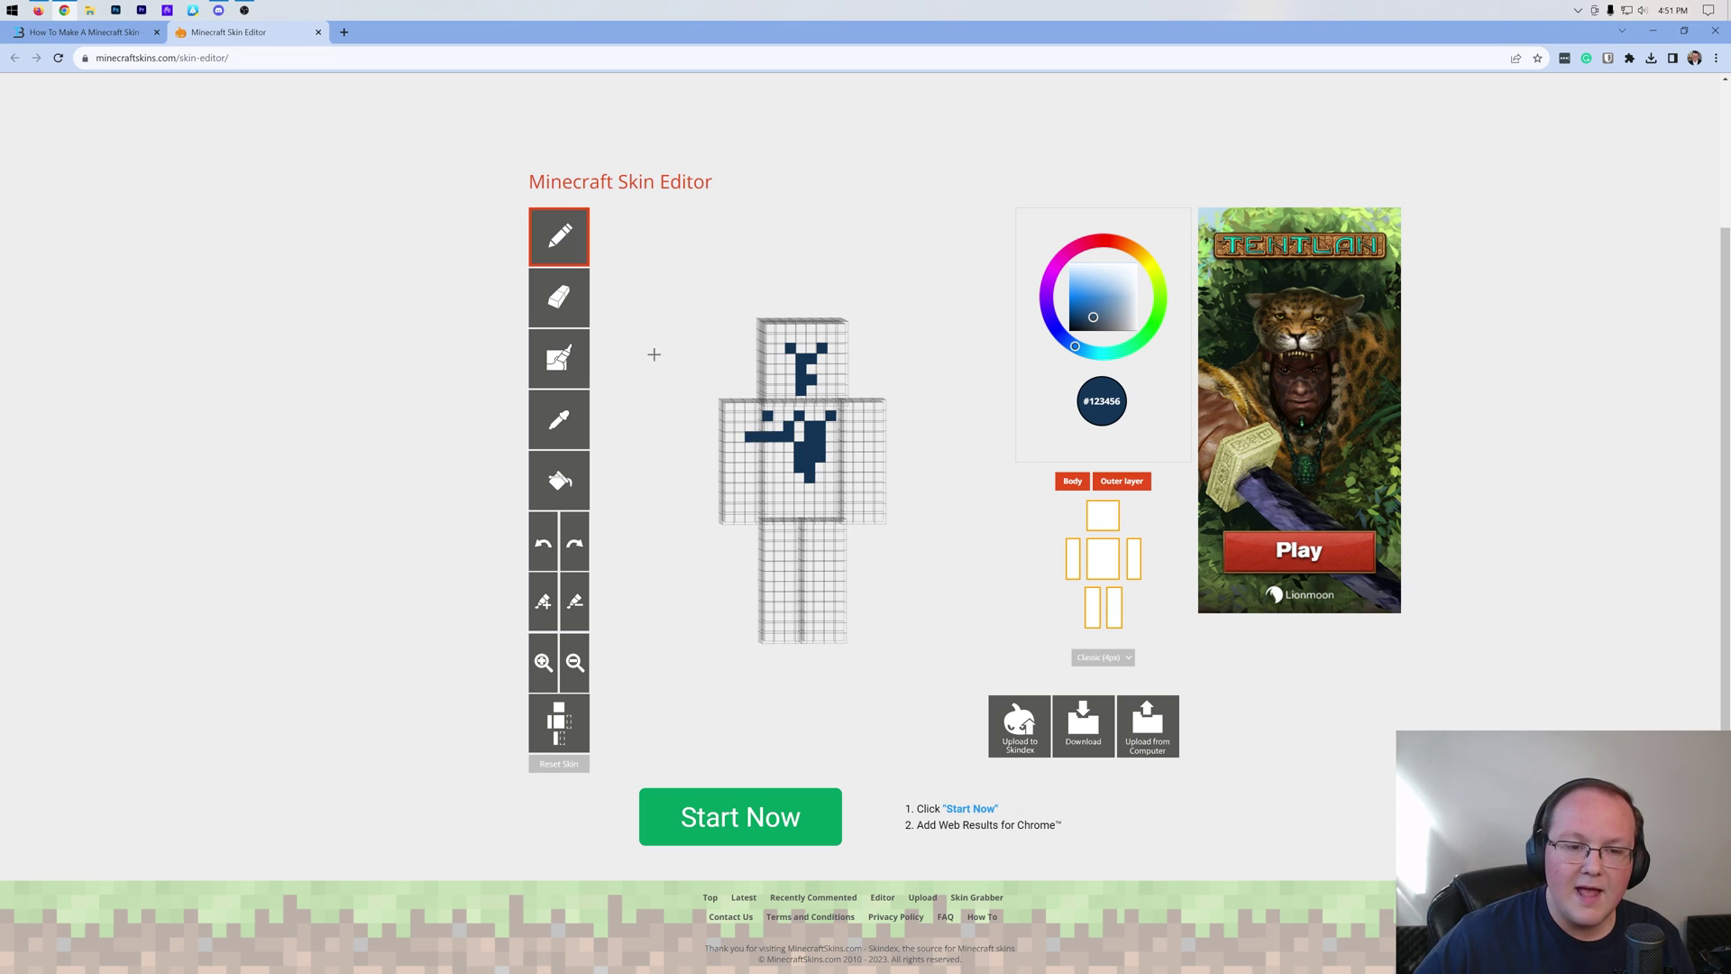
pyautogui.click(556, 313)
pyautogui.moveTo(748, 439); pyautogui.dragTo(746, 429)
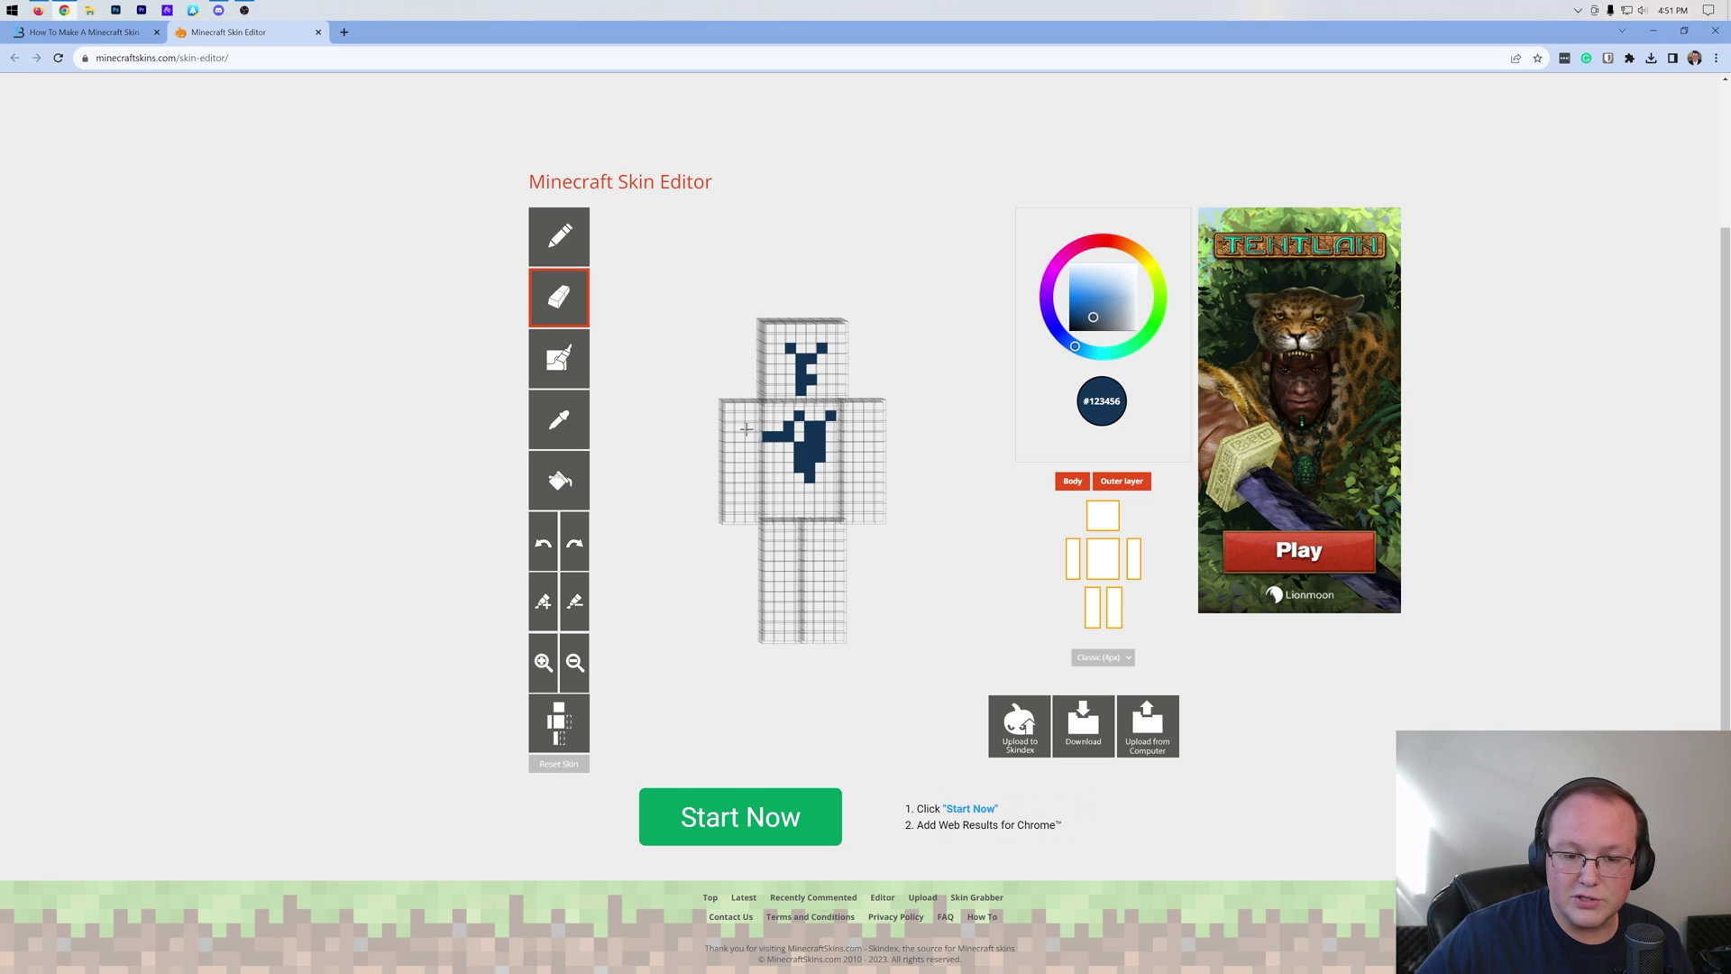
pyautogui.moveTo(807, 366)
pyautogui.mouseDown()
pyautogui.moveTo(803, 453)
pyautogui.moveTo(821, 424)
pyautogui.moveTo(820, 446)
pyautogui.moveTo(809, 472)
pyautogui.moveTo(803, 417)
pyautogui.moveTo(797, 505)
pyautogui.mouseUp()
# - Shade torso and head patches in blue, then eyedropper the head's blue #184674
pyautogui.click(567, 372)
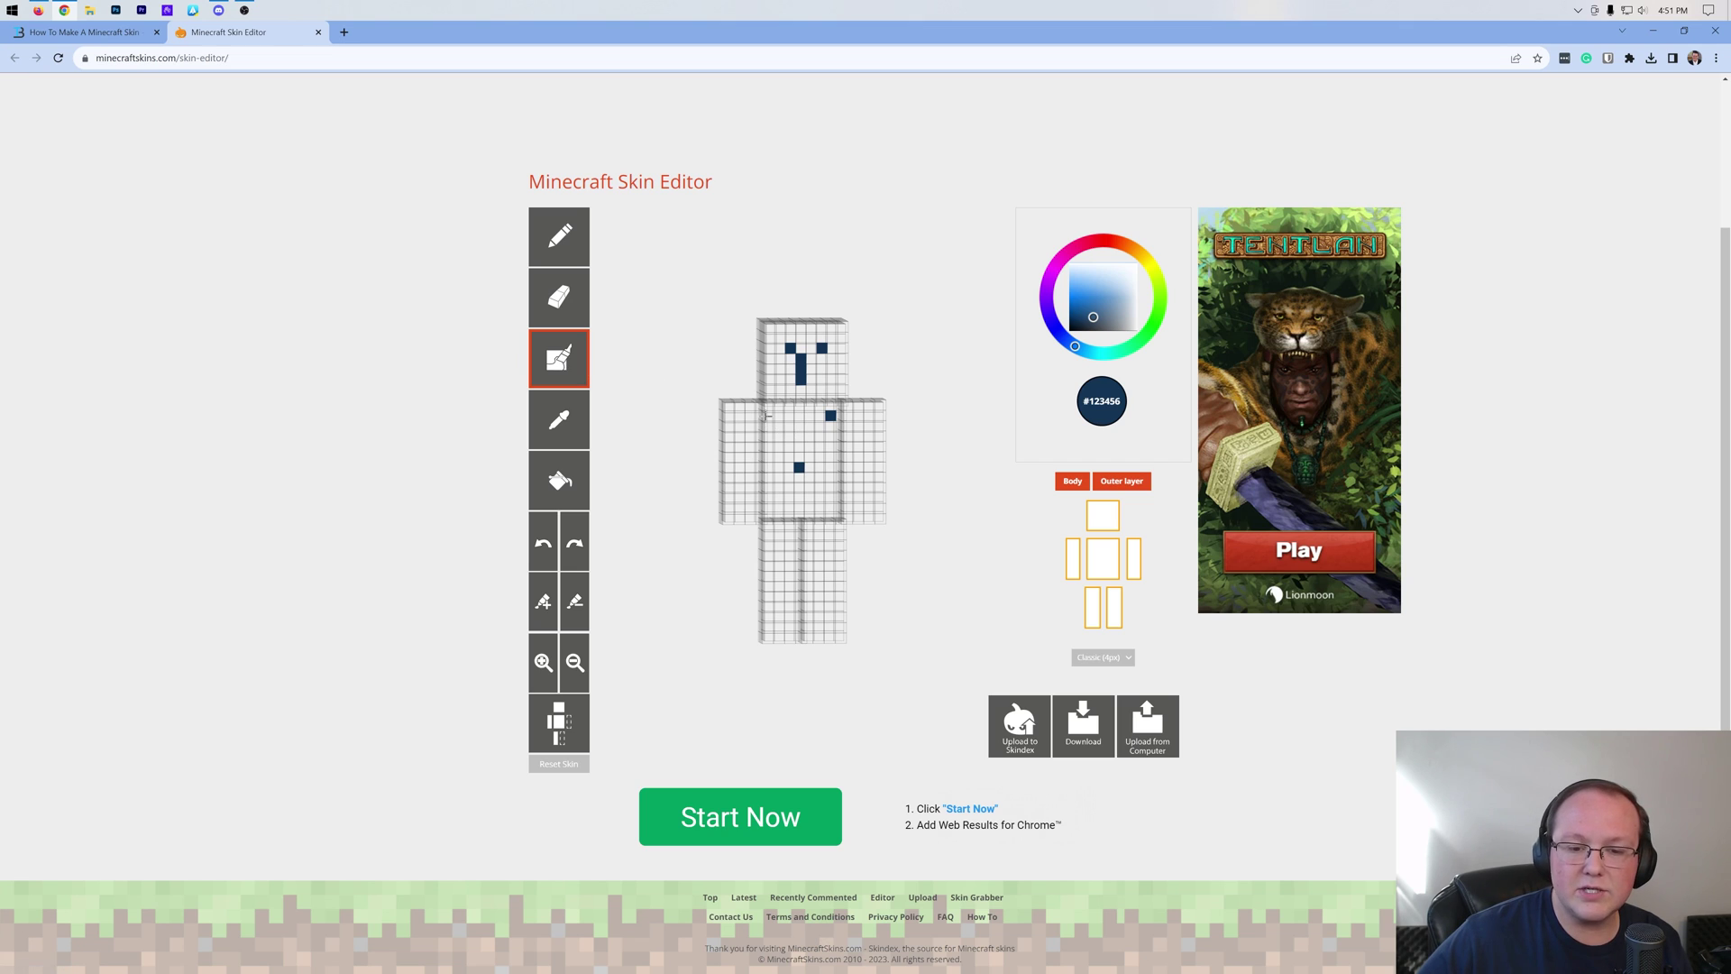
pyautogui.moveTo(773, 421)
pyautogui.mouseDown()
pyautogui.moveTo(811, 483)
pyautogui.moveTo(829, 472)
pyautogui.moveTo(819, 416)
pyautogui.moveTo(799, 456)
pyautogui.moveTo(811, 477)
pyautogui.moveTo(819, 446)
pyautogui.moveTo(779, 421)
pyautogui.moveTo(798, 458)
pyautogui.mouseUp()
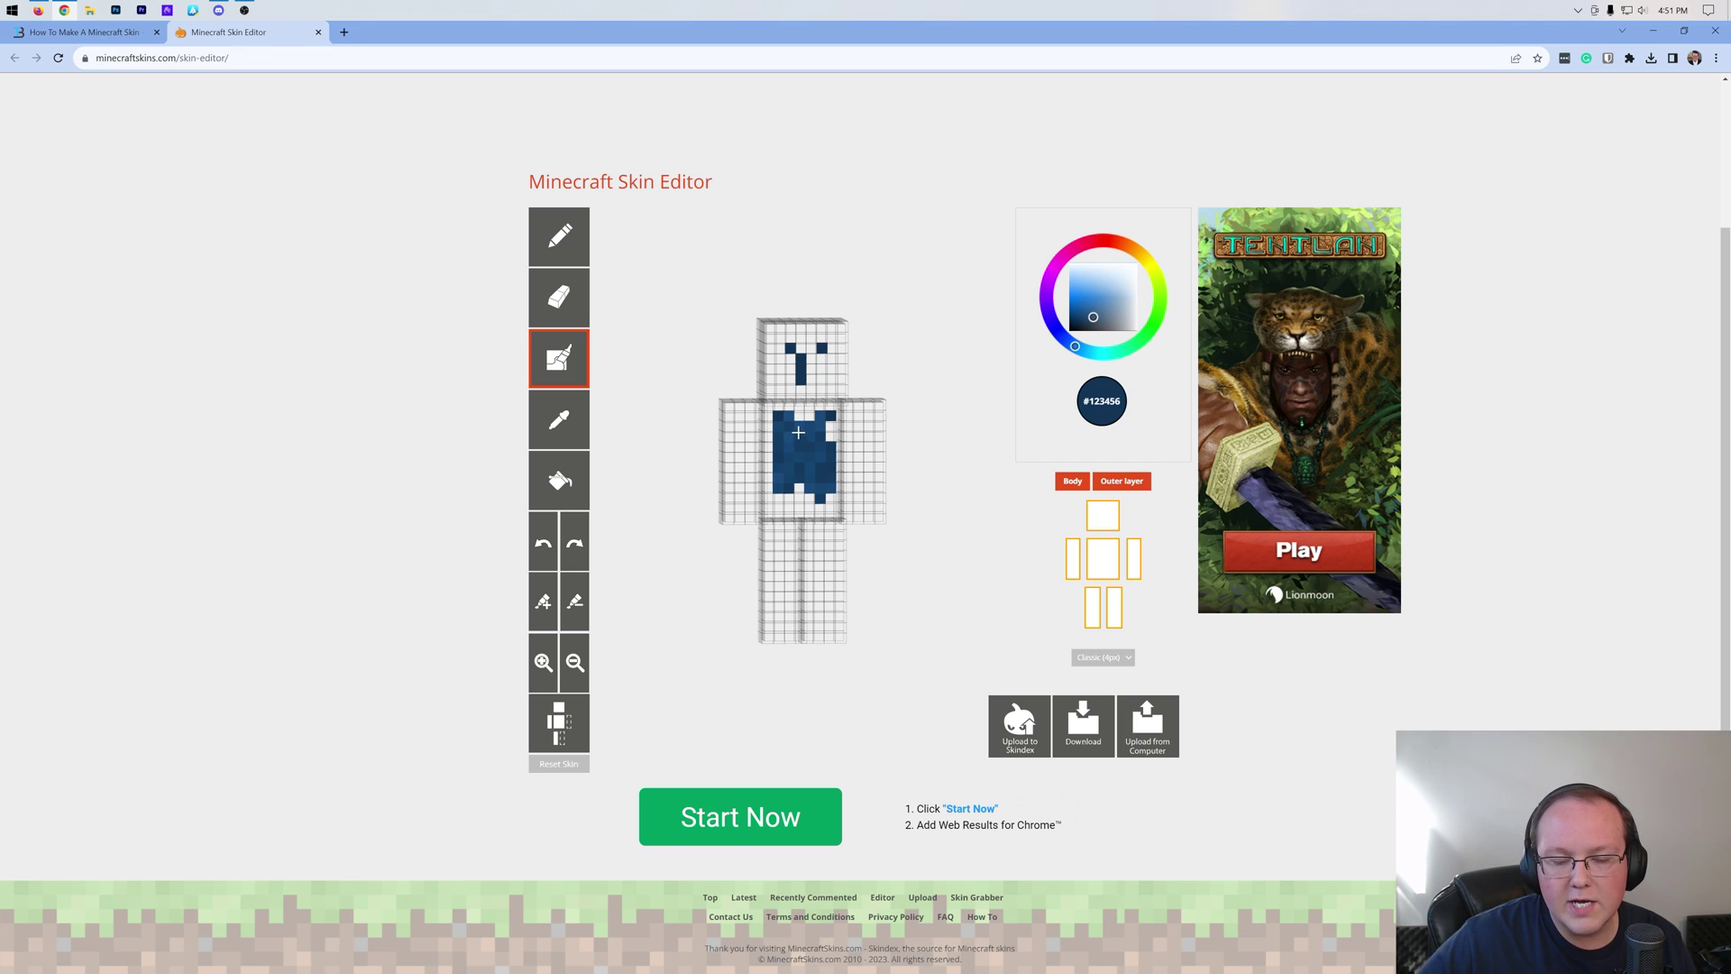
pyautogui.moveTo(798, 433)
pyautogui.mouseDown()
pyautogui.moveTo(803, 356)
pyautogui.moveTo(790, 379)
pyautogui.moveTo(811, 367)
pyautogui.mouseUp()
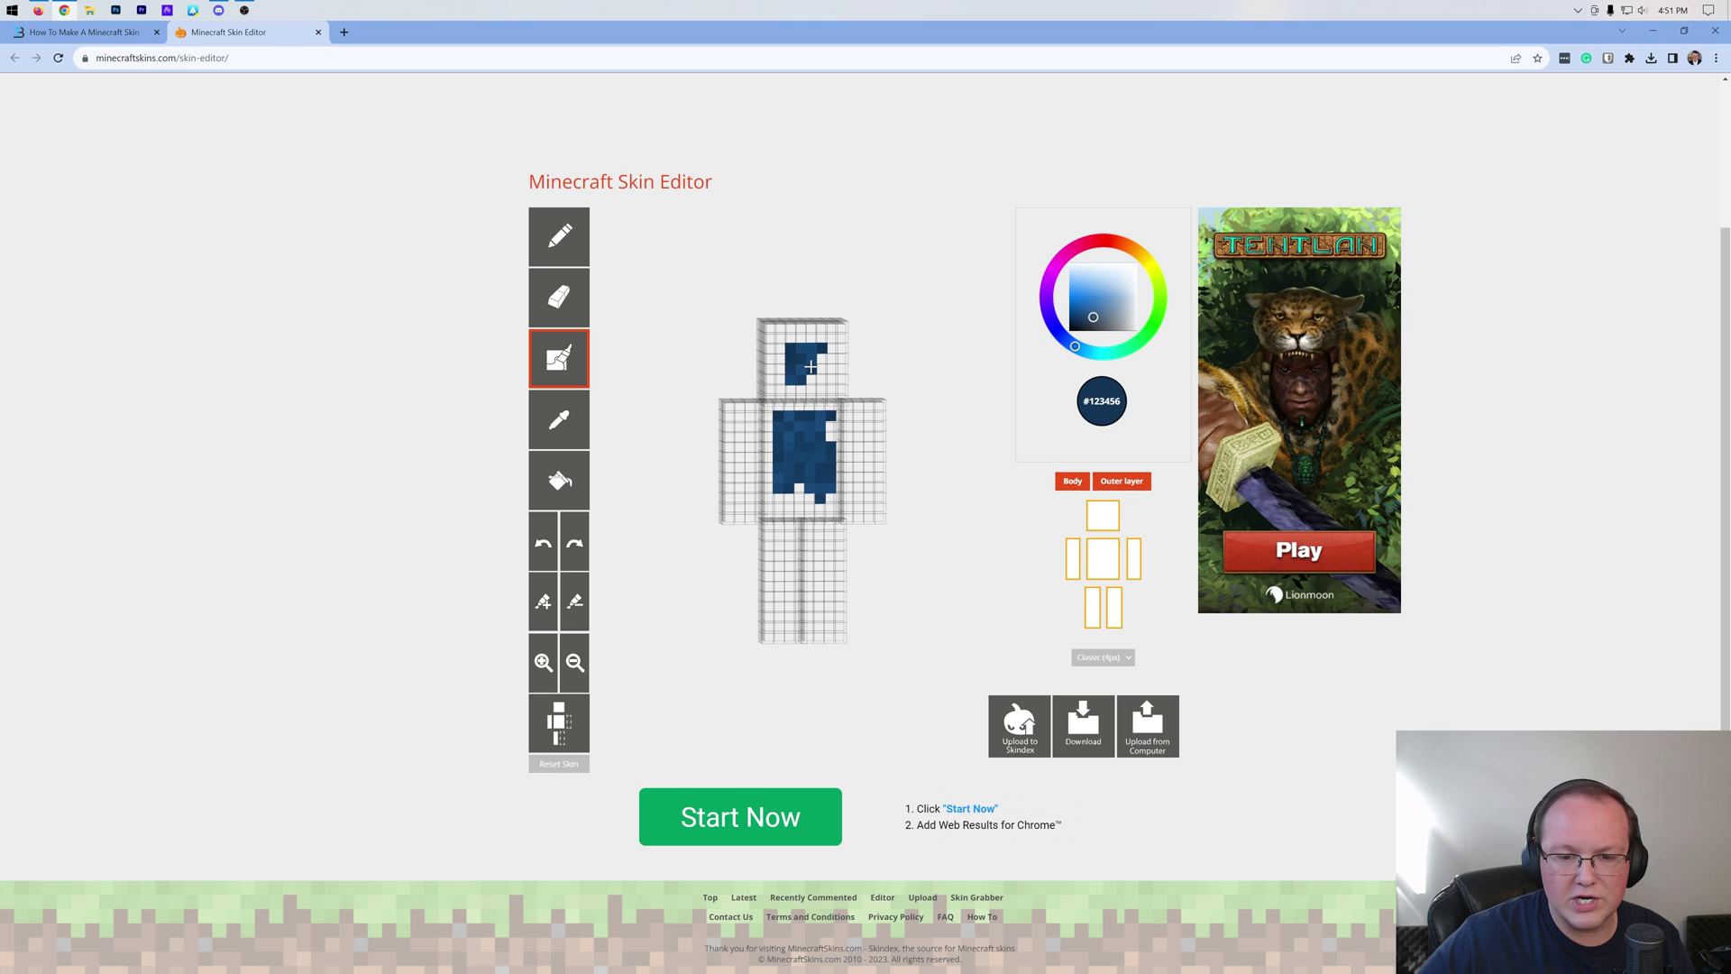
pyautogui.click(560, 421)
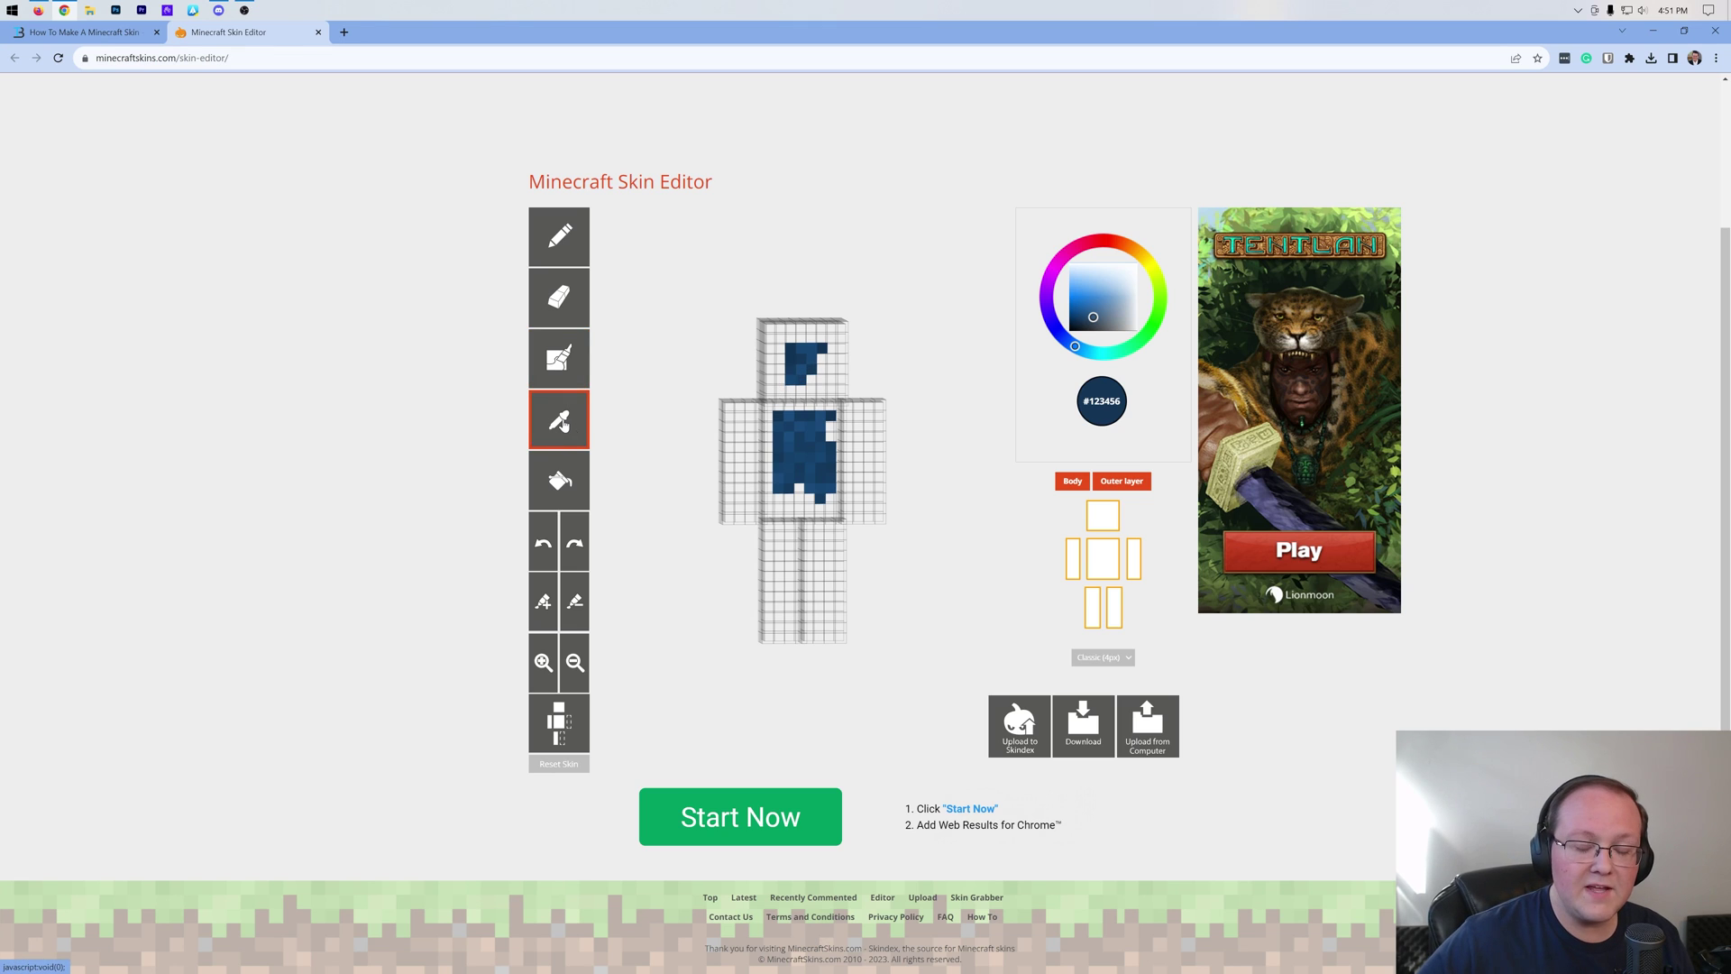
pyautogui.click(813, 358)
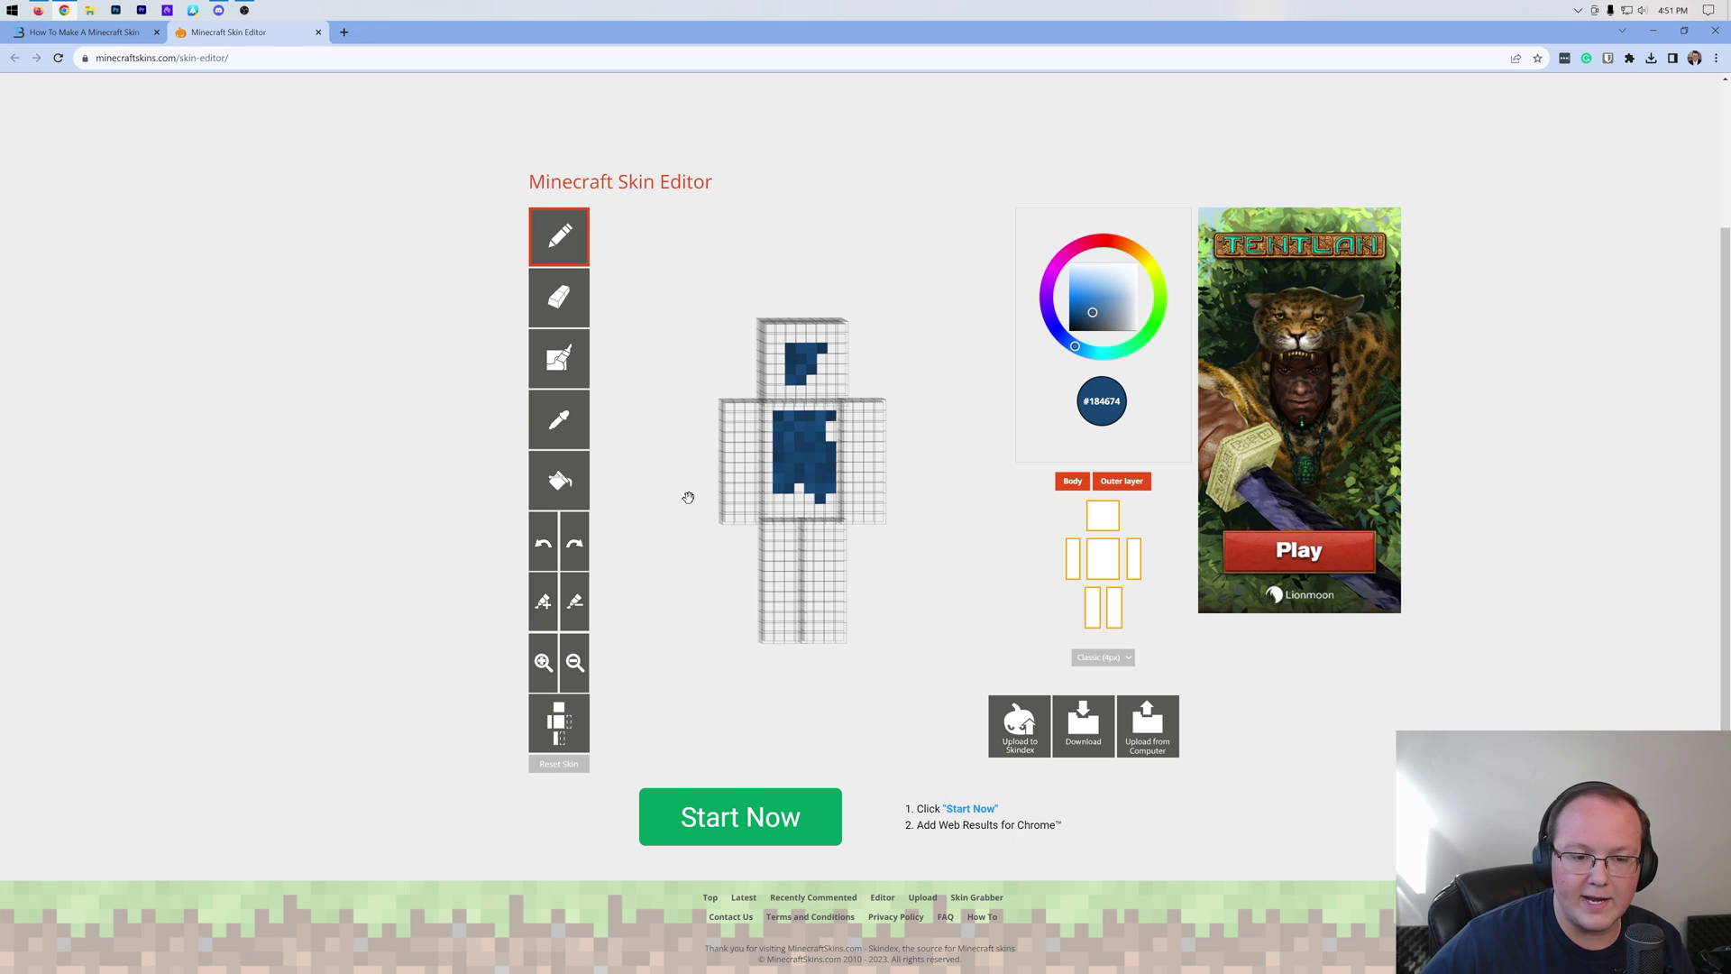
# - Bucket-fill both legs dark blue, undoing the head and arm fills
pyautogui.click(554, 464)
pyautogui.click(783, 541)
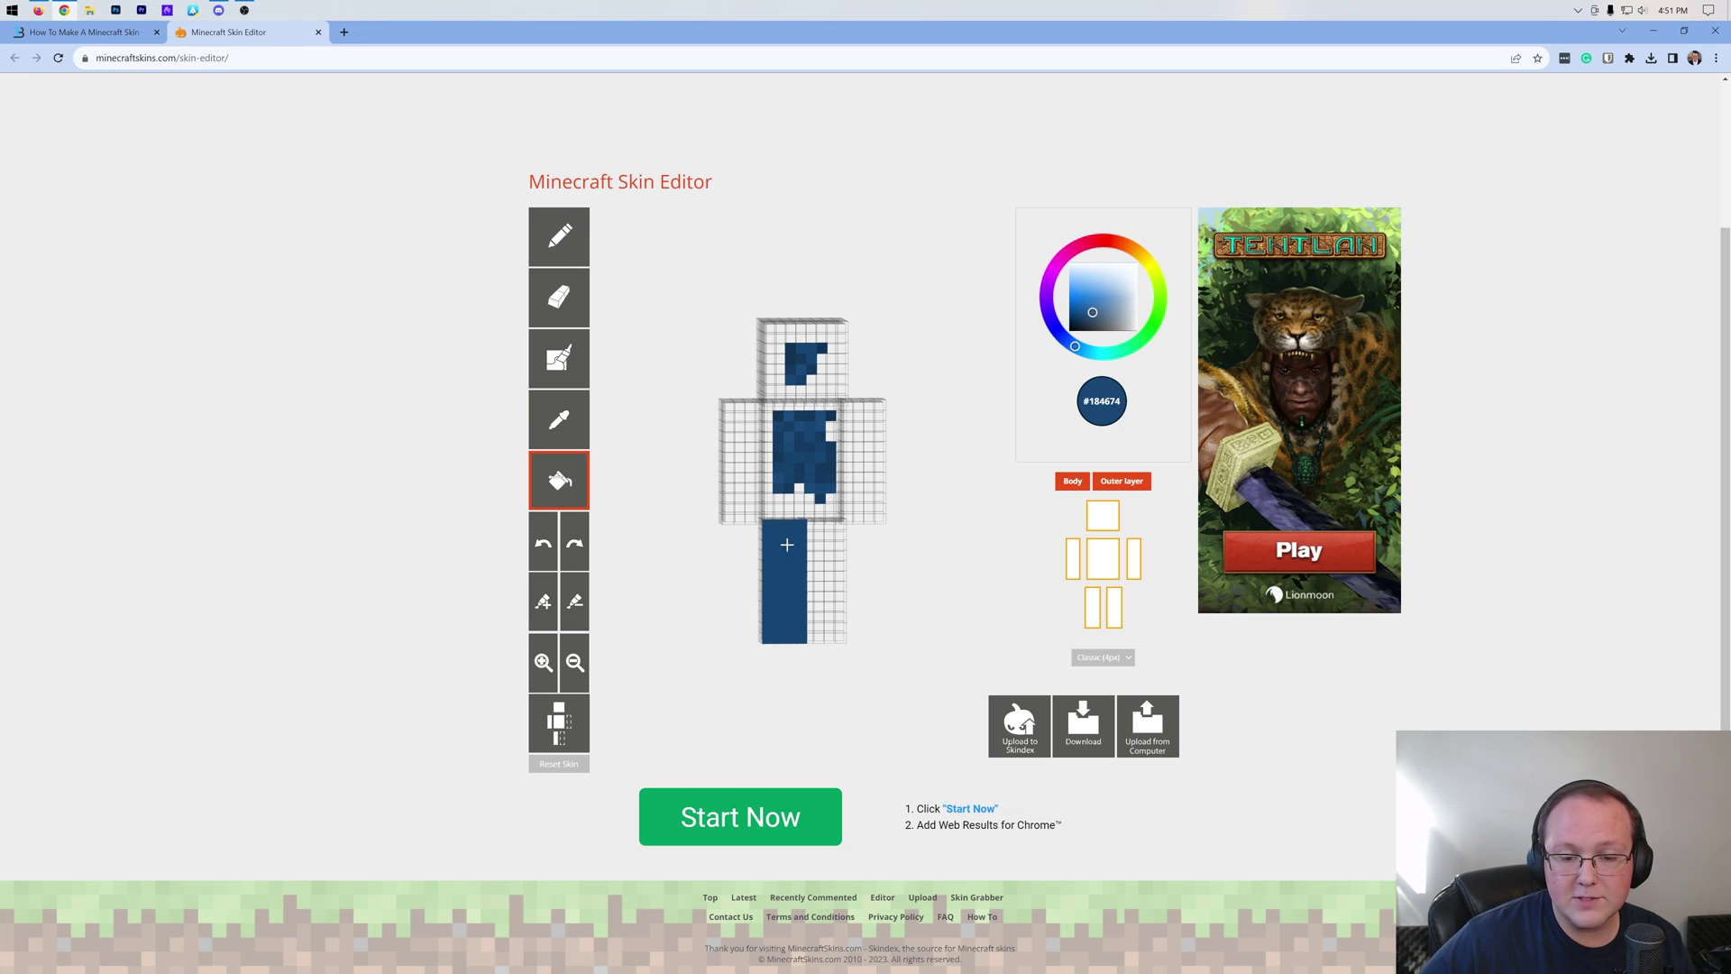
pyautogui.click(814, 549)
pyautogui.click(745, 461)
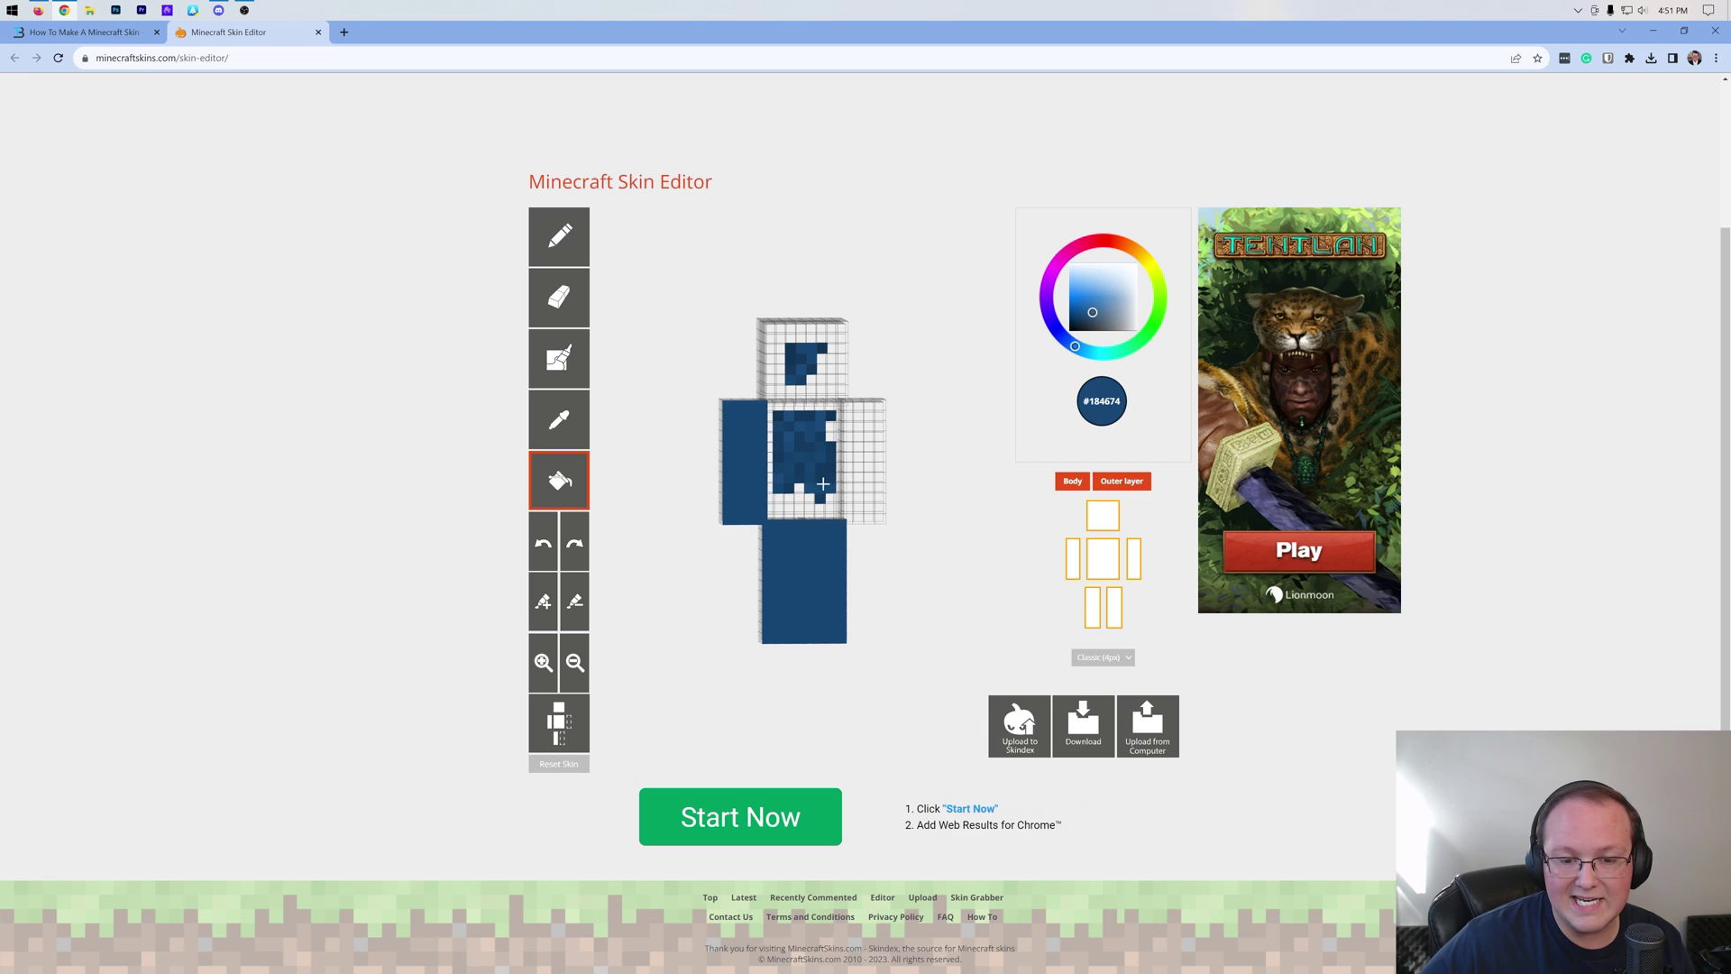
pyautogui.click(852, 464)
pyautogui.click(777, 346)
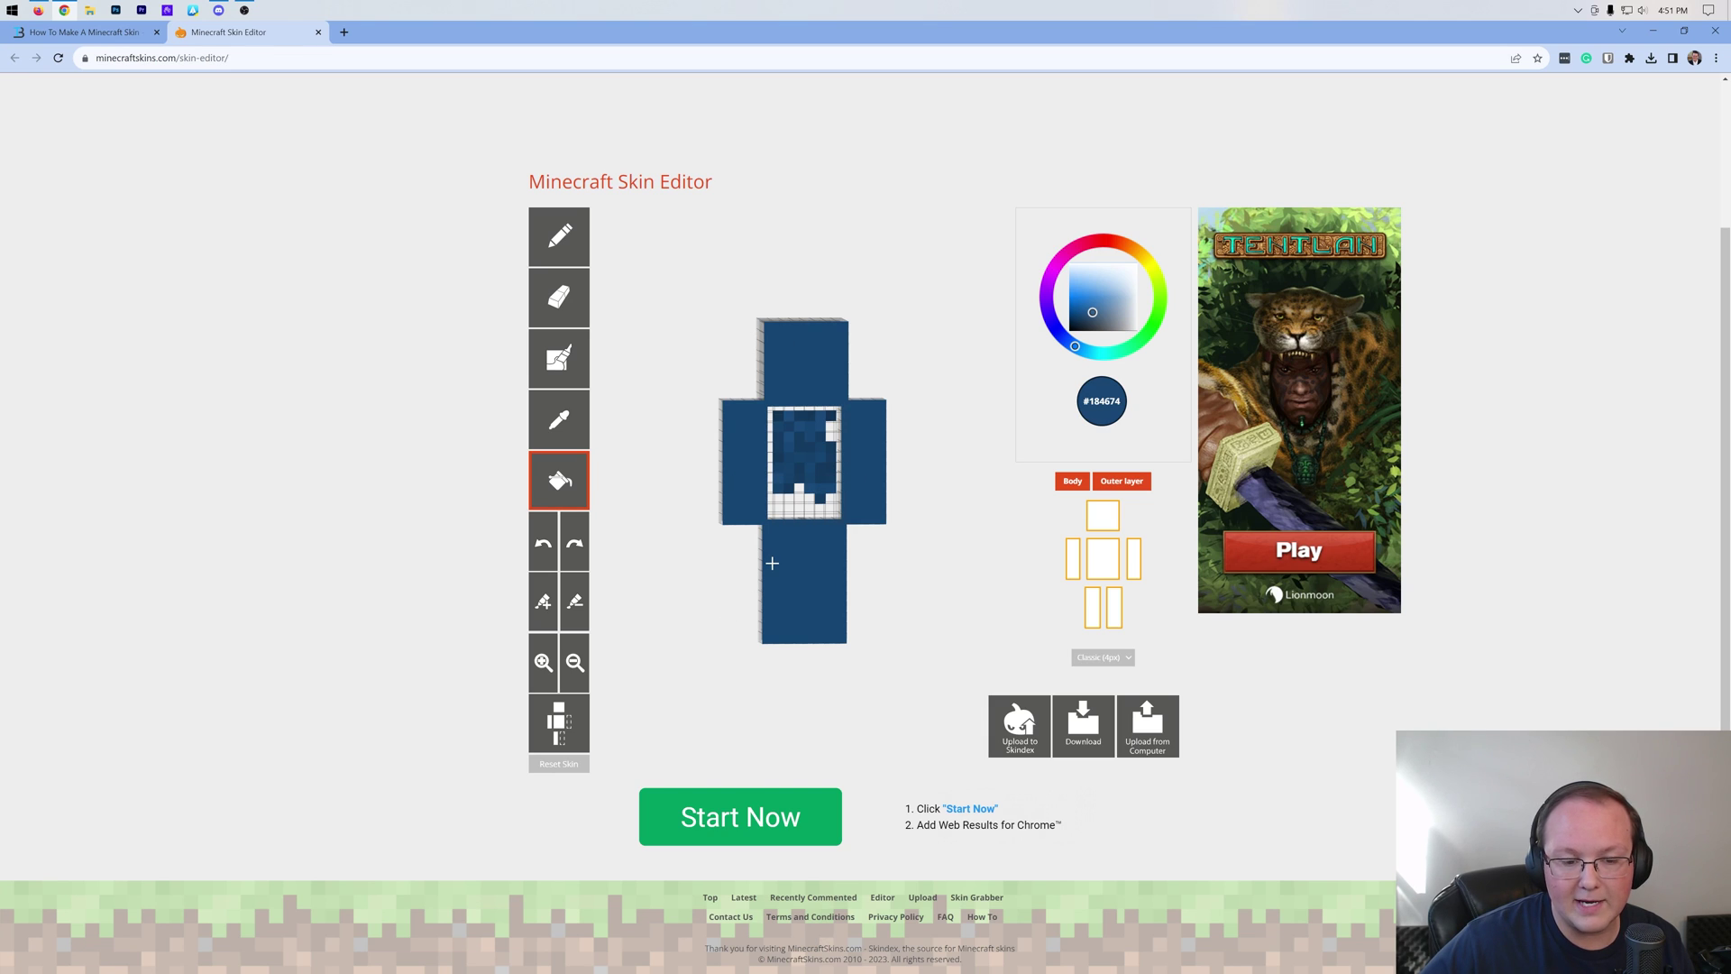
pyautogui.click(554, 552)
pyautogui.click(555, 552)
pyautogui.click(554, 552)
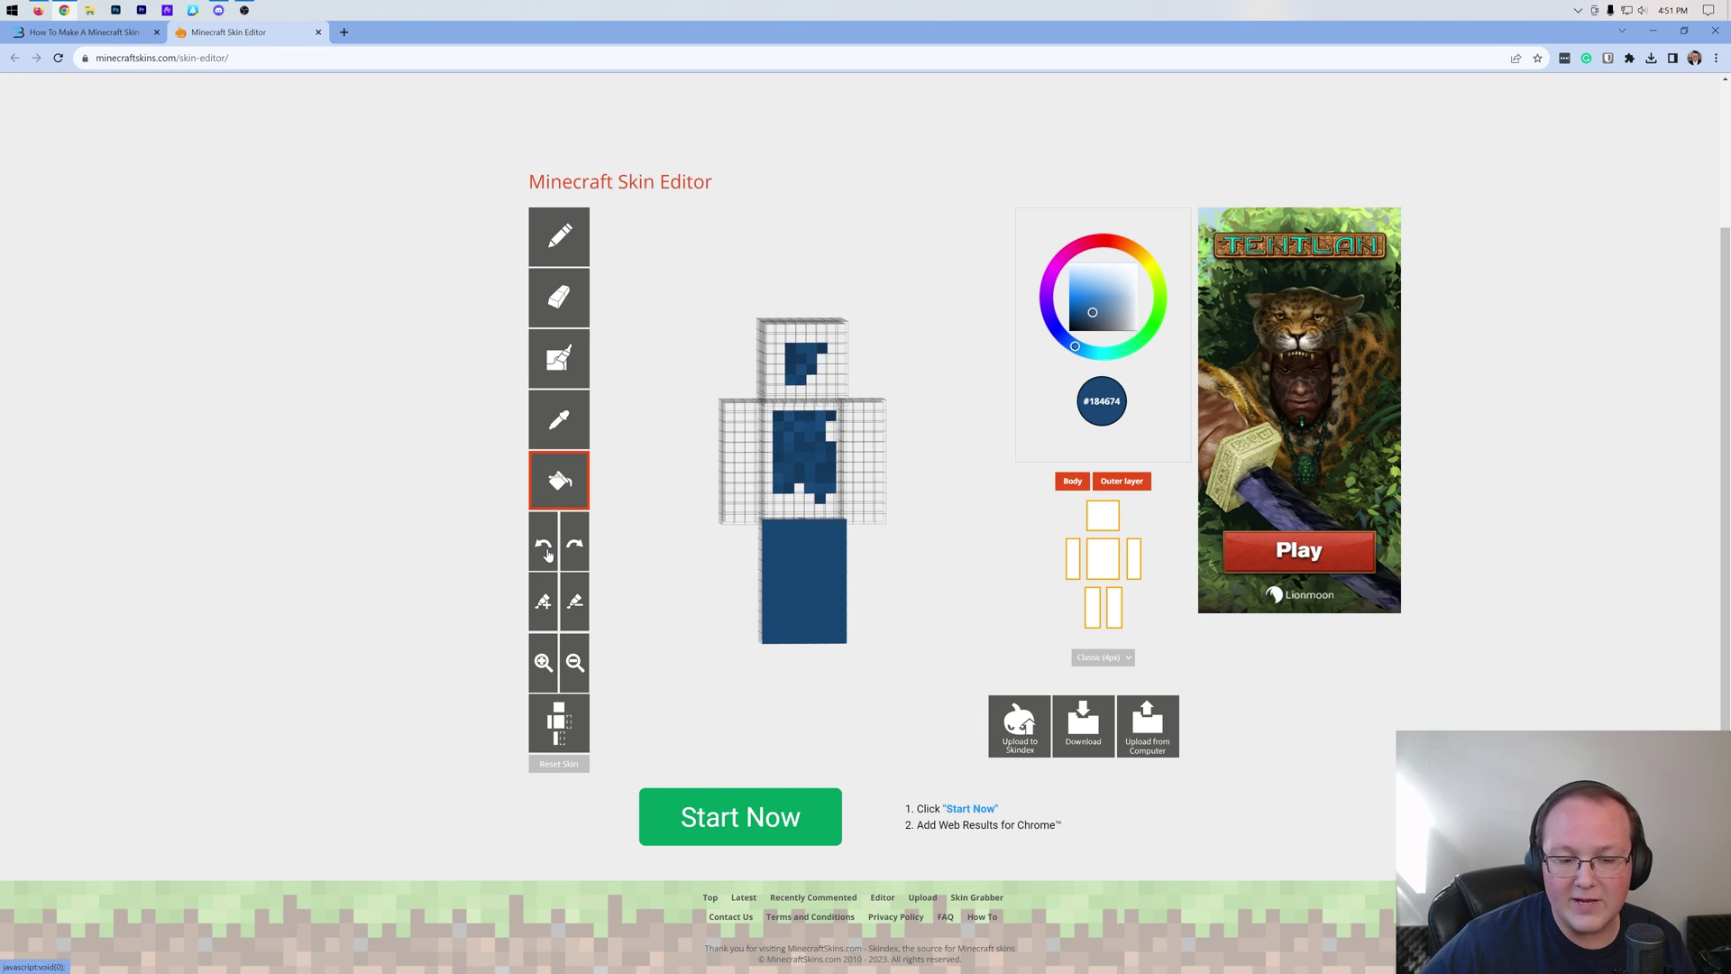
pyautogui.click(551, 554)
pyautogui.click(572, 550)
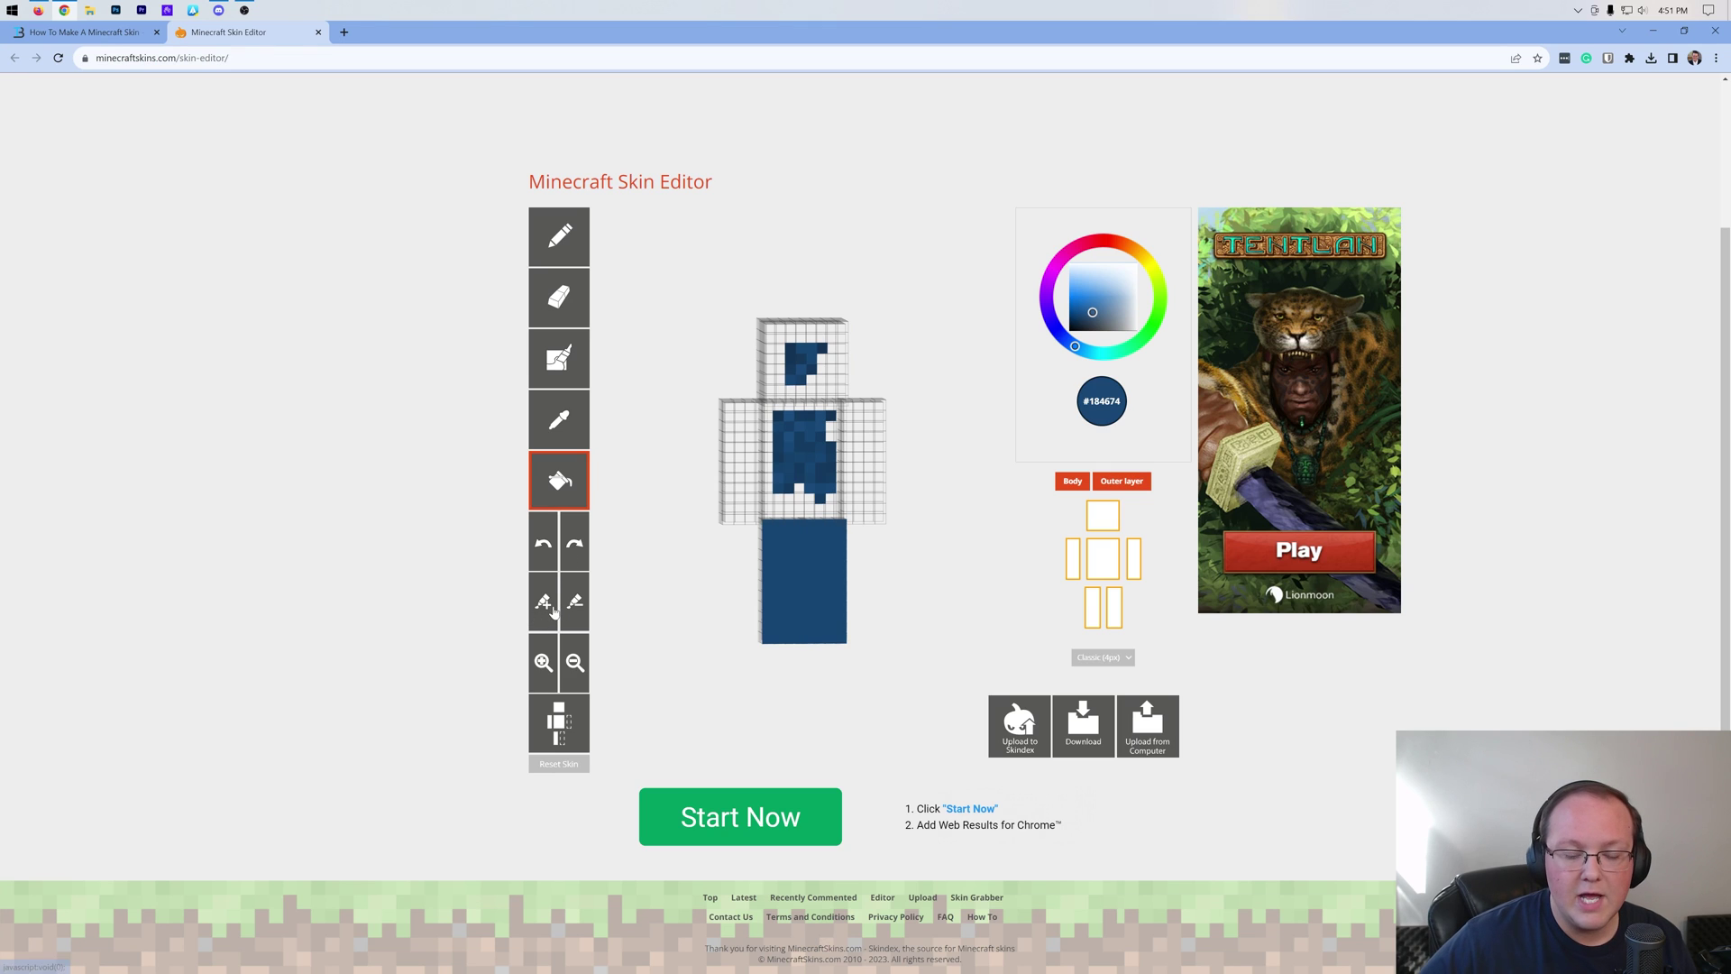
# - Fill one arm with a darker blue and the other with lighter #1a5b8f
pyautogui.click(550, 607)
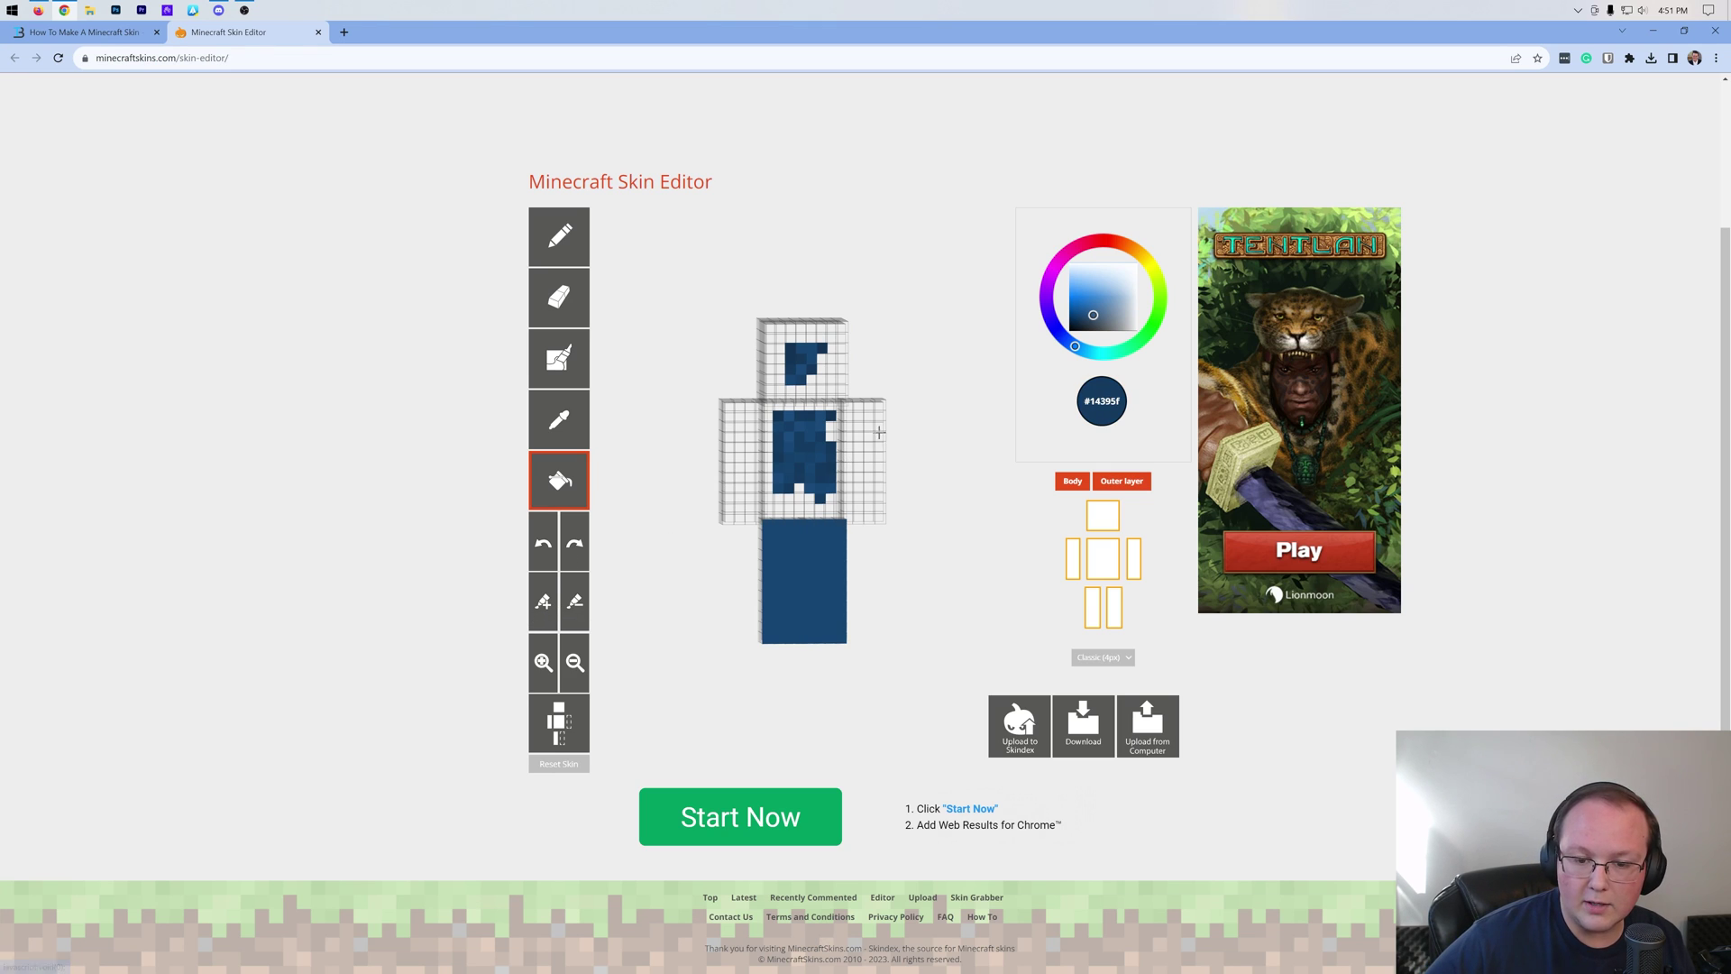
pyautogui.click(868, 480)
pyautogui.click(544, 597)
pyautogui.click(544, 597)
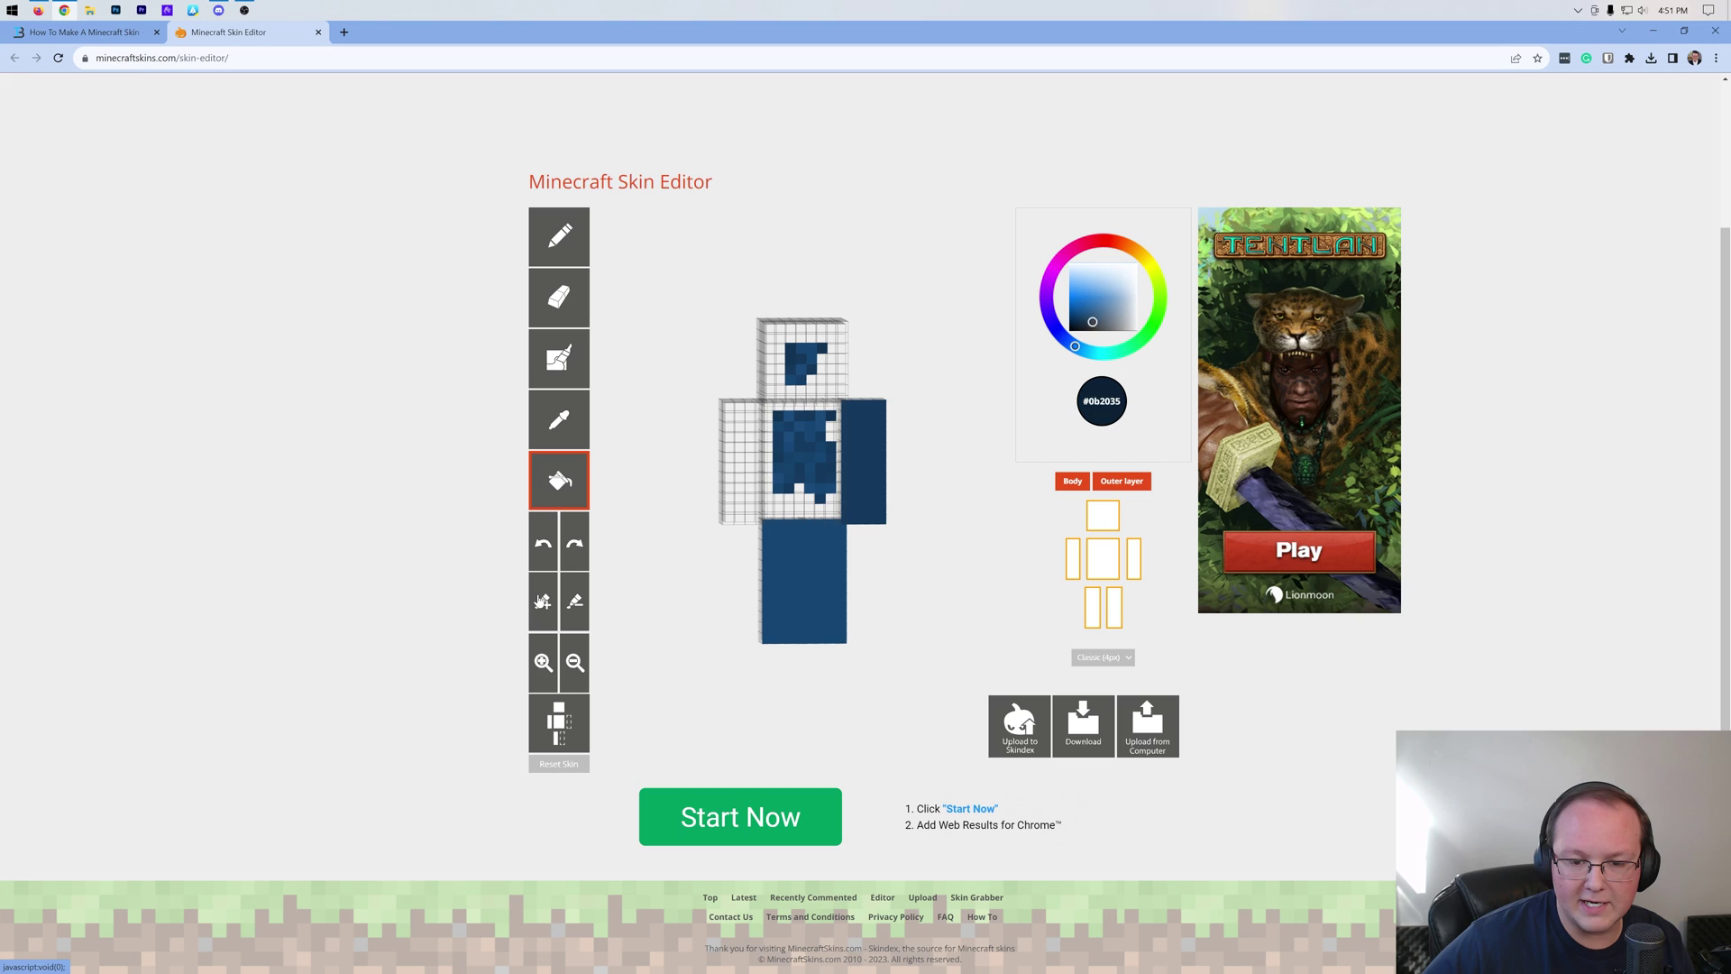
pyautogui.click(544, 597)
pyautogui.click(588, 597)
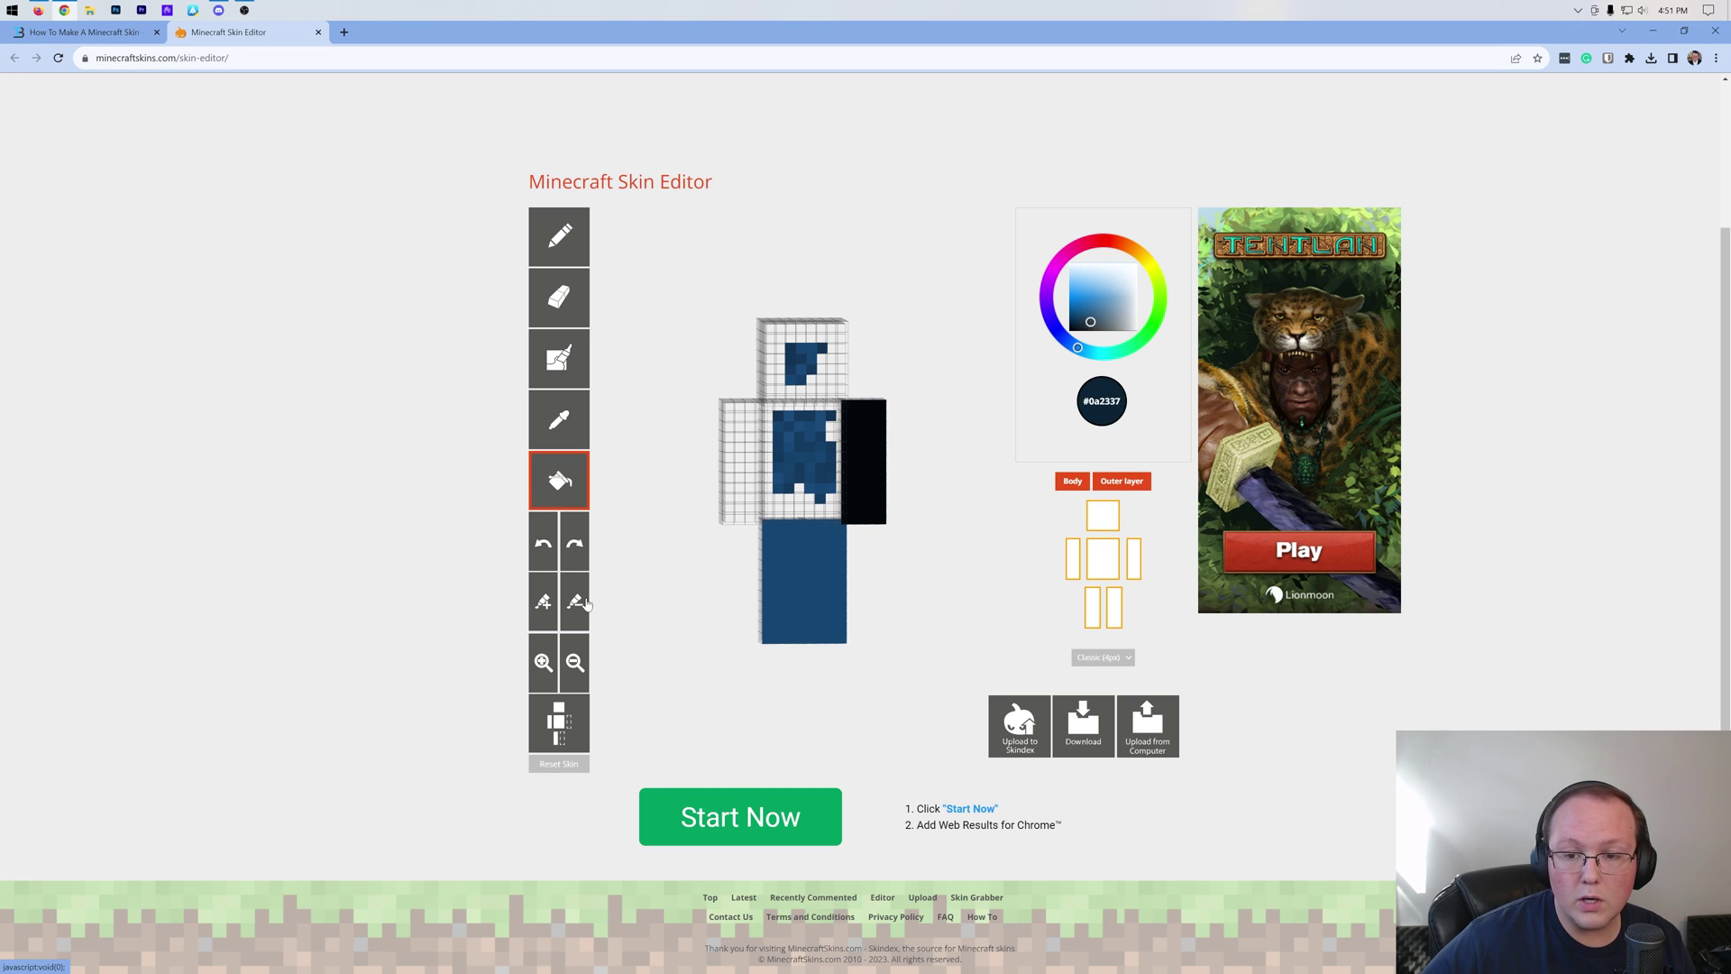
pyautogui.click(588, 596)
pyautogui.click(588, 597)
pyautogui.click(744, 466)
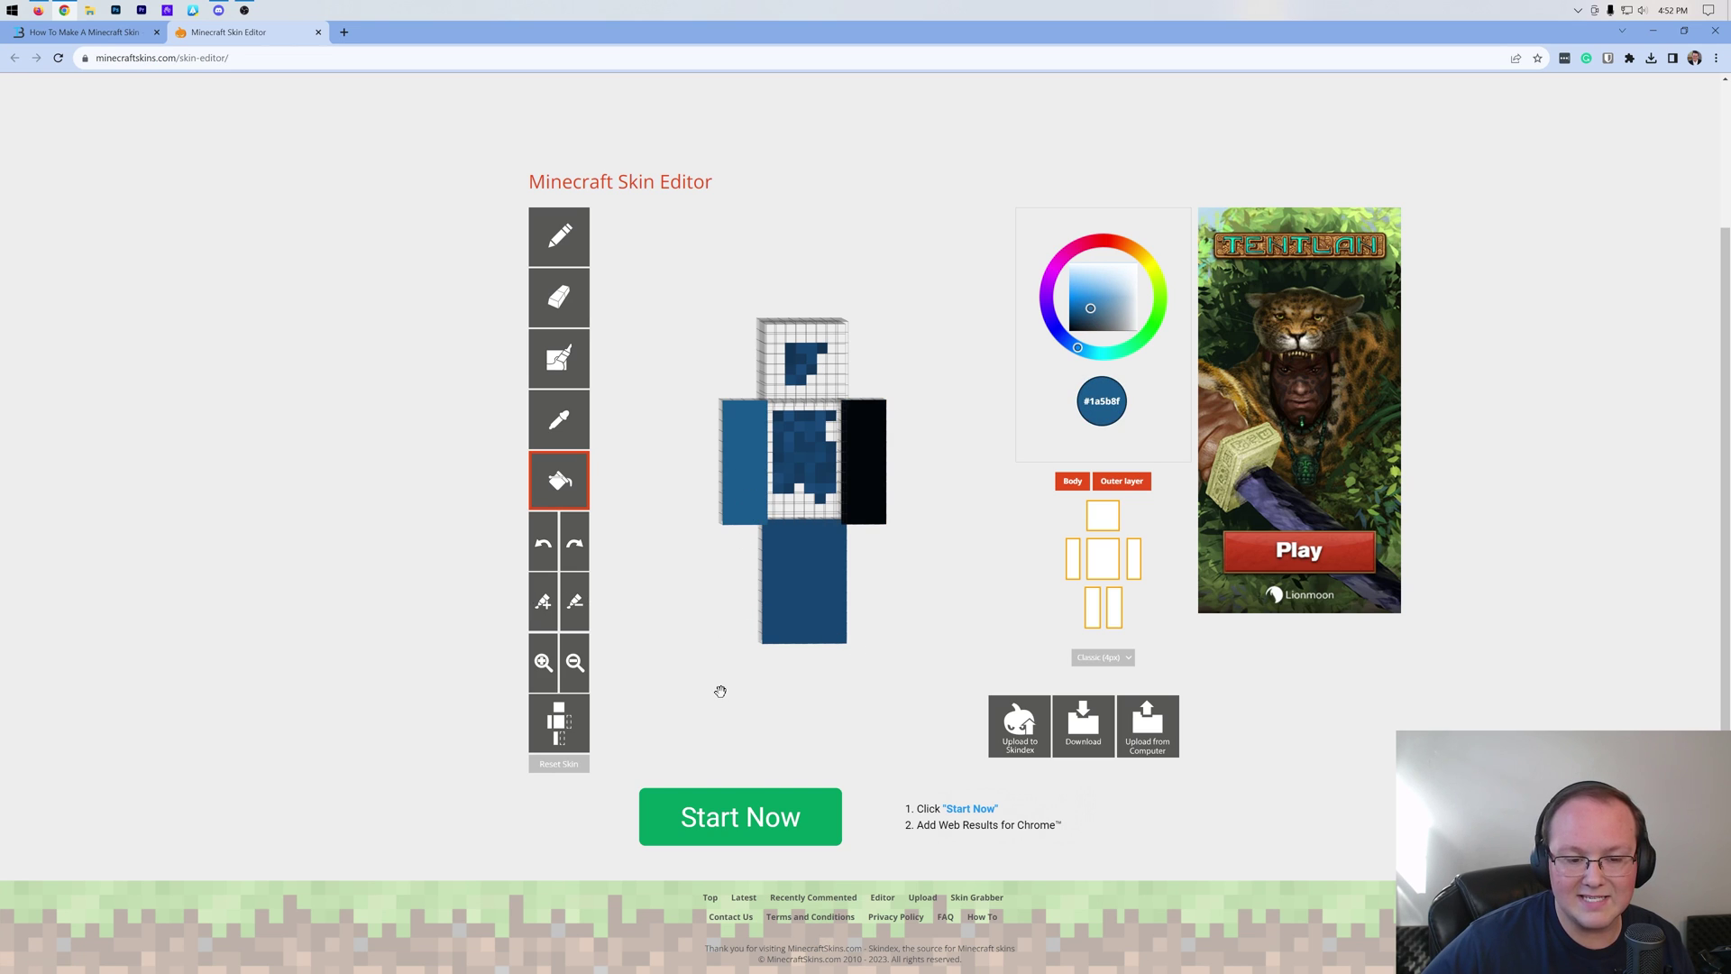
pyautogui.click(545, 664)
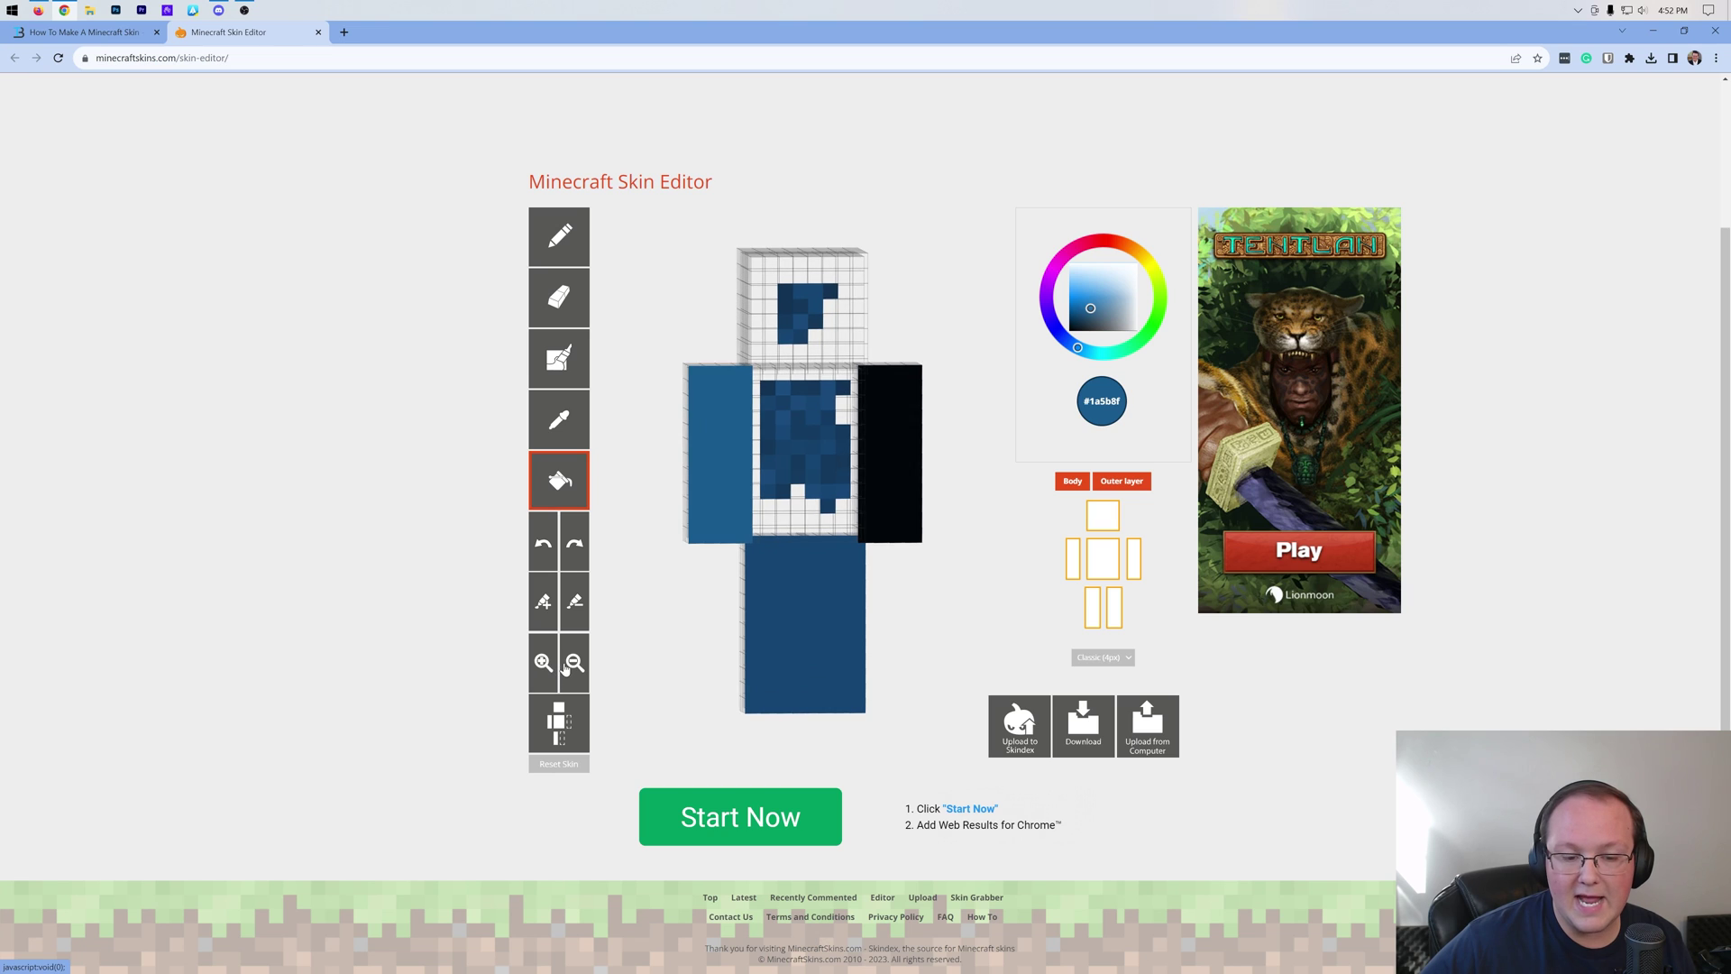
pyautogui.click(574, 664)
# - With mirrored pencil drawing, paint blue strokes and #2685d1 highlights on both arms
pyautogui.click(544, 664)
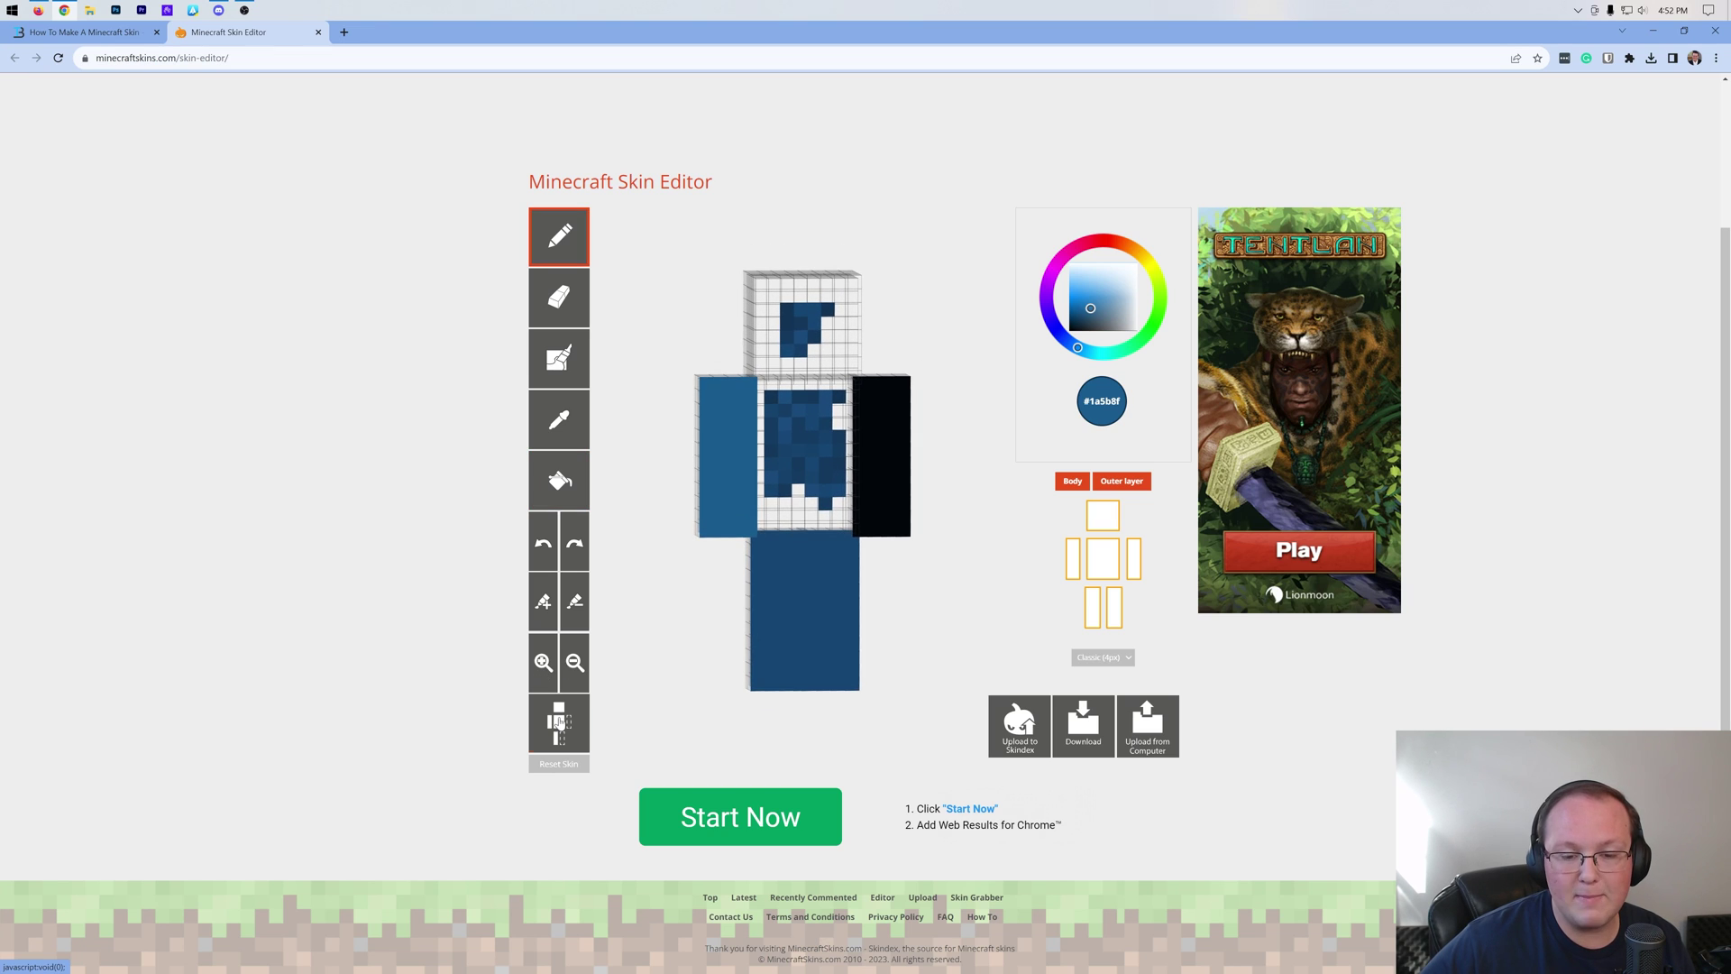
pyautogui.click(559, 721)
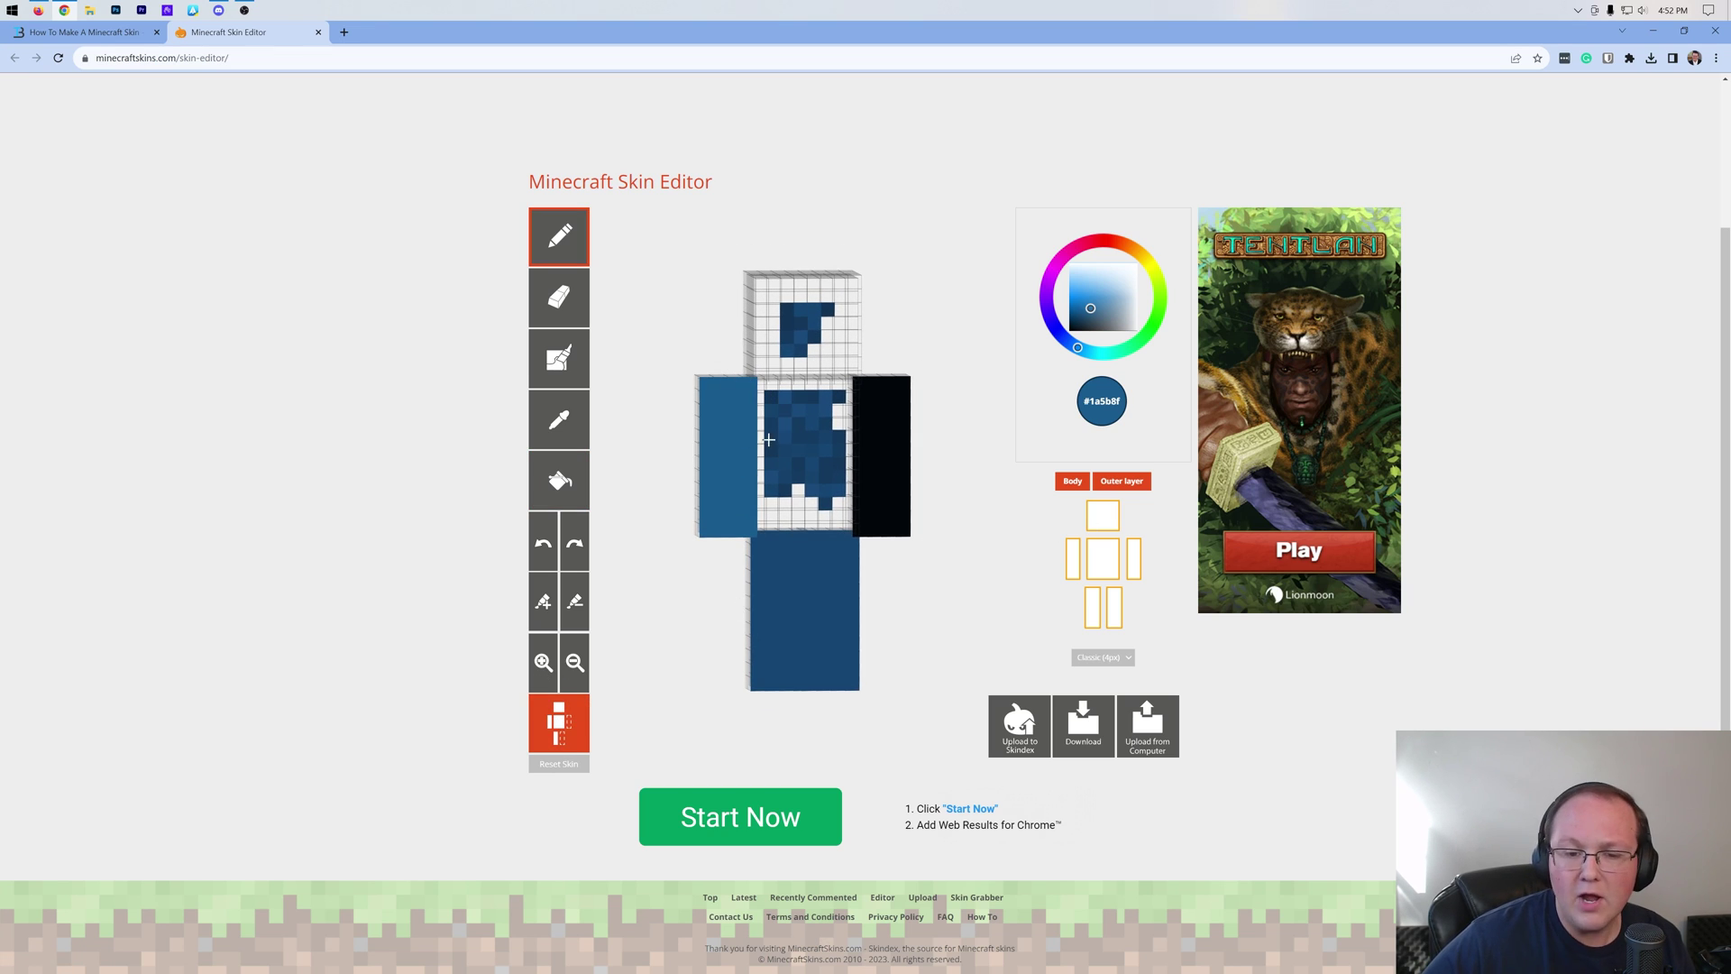
pyautogui.moveTo(712, 401)
pyautogui.mouseDown()
pyautogui.moveTo(704, 436)
pyautogui.moveTo(737, 402)
pyautogui.moveTo(734, 506)
pyautogui.moveTo(747, 461)
pyautogui.mouseUp()
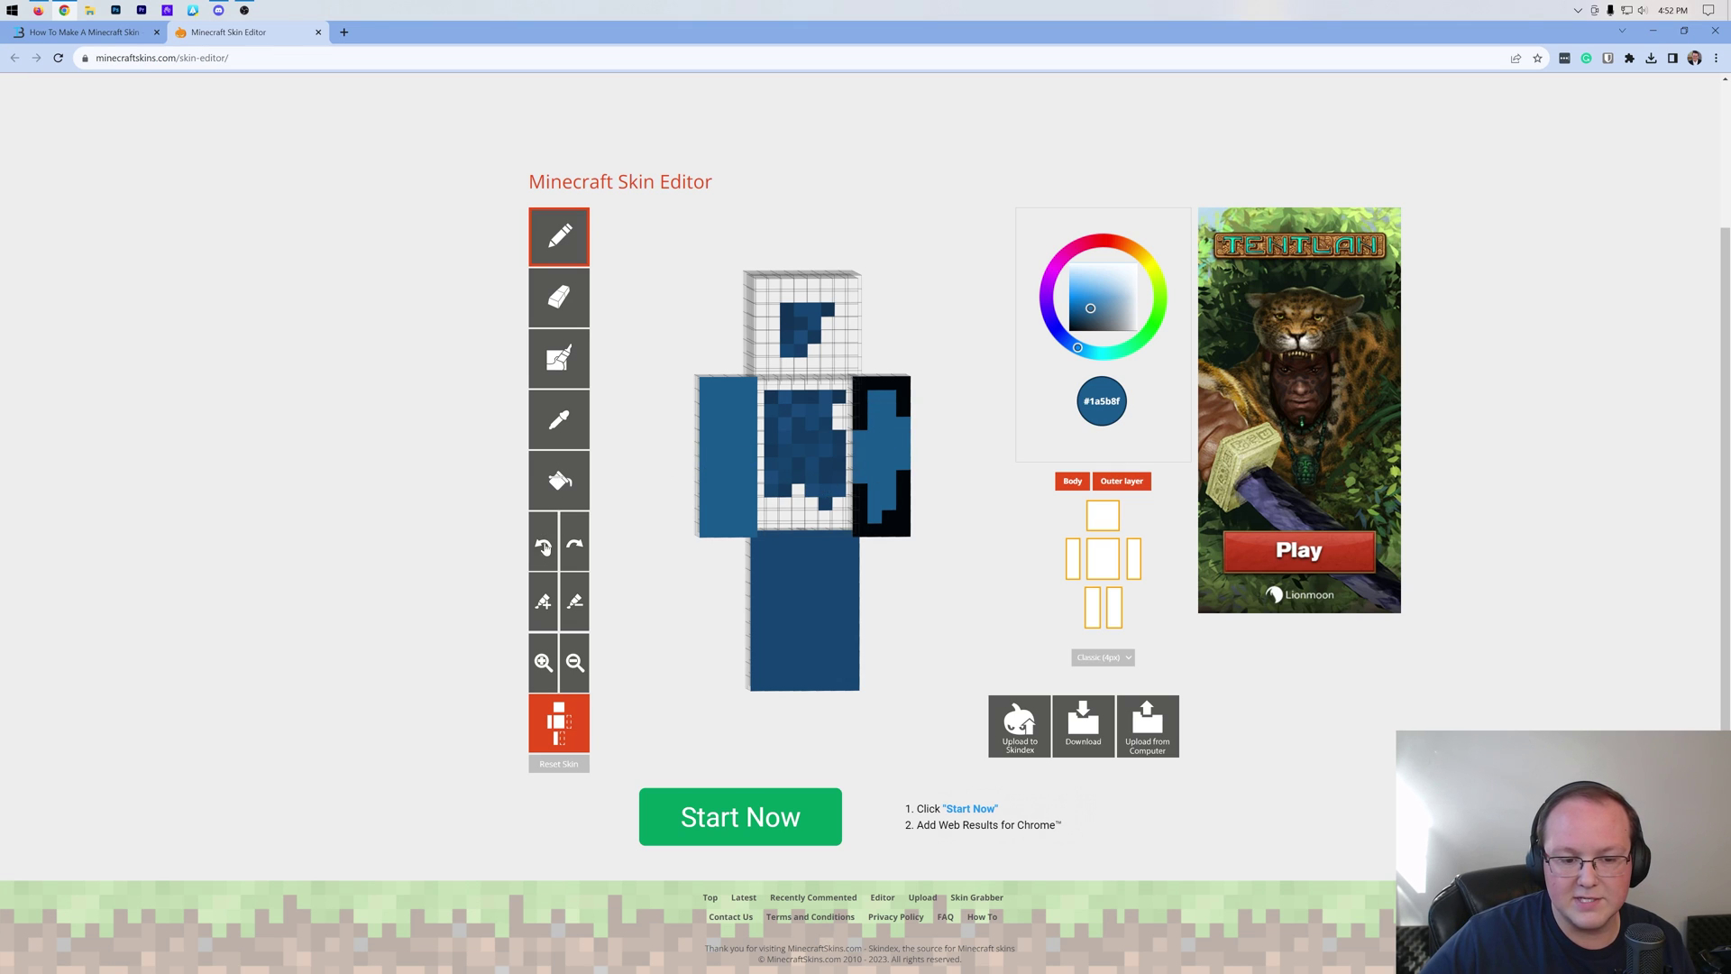
pyautogui.click(1090, 298)
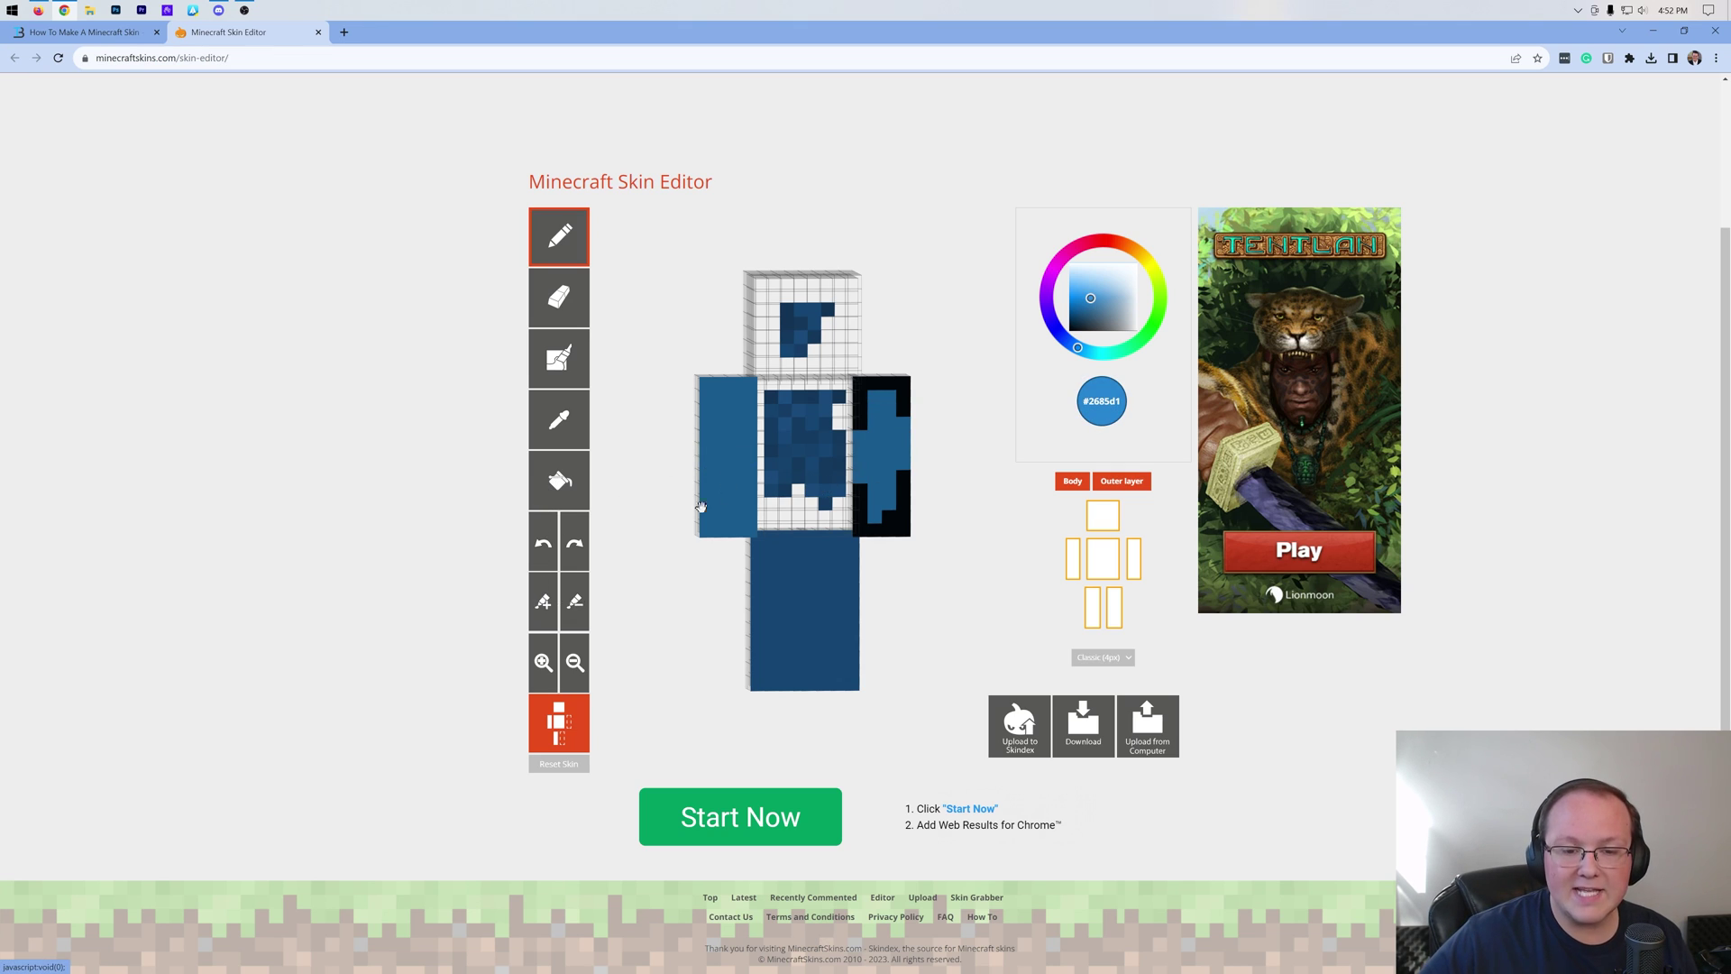
pyautogui.moveTo(729, 405)
pyautogui.mouseDown()
pyautogui.moveTo(732, 507)
pyautogui.moveTo(726, 469)
pyautogui.mouseUp()
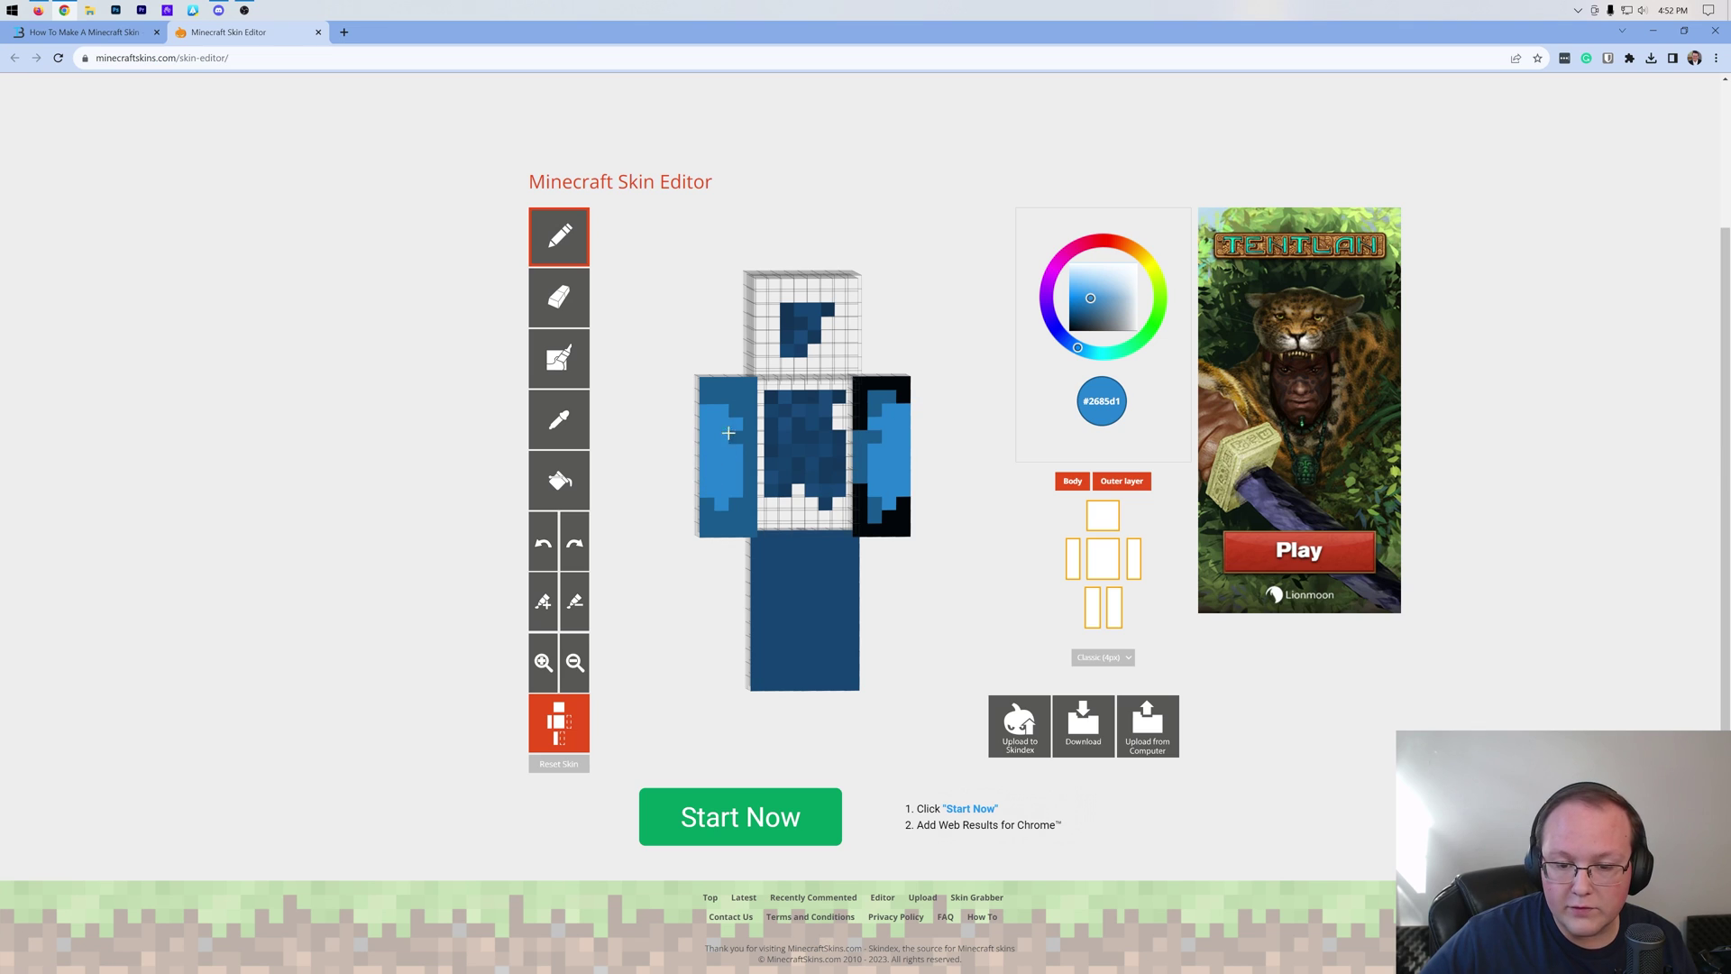
# - Paint red-orange and magenta #d12682 pixels across the torso, extending magenta into the neck
pyautogui.click(1118, 242)
pyautogui.moveTo(828, 408); pyautogui.dragTo(767, 507)
pyautogui.moveTo(1094, 239); pyautogui.dragTo(1073, 248)
pyautogui.moveTo(856, 410); pyautogui.dragTo(784, 465)
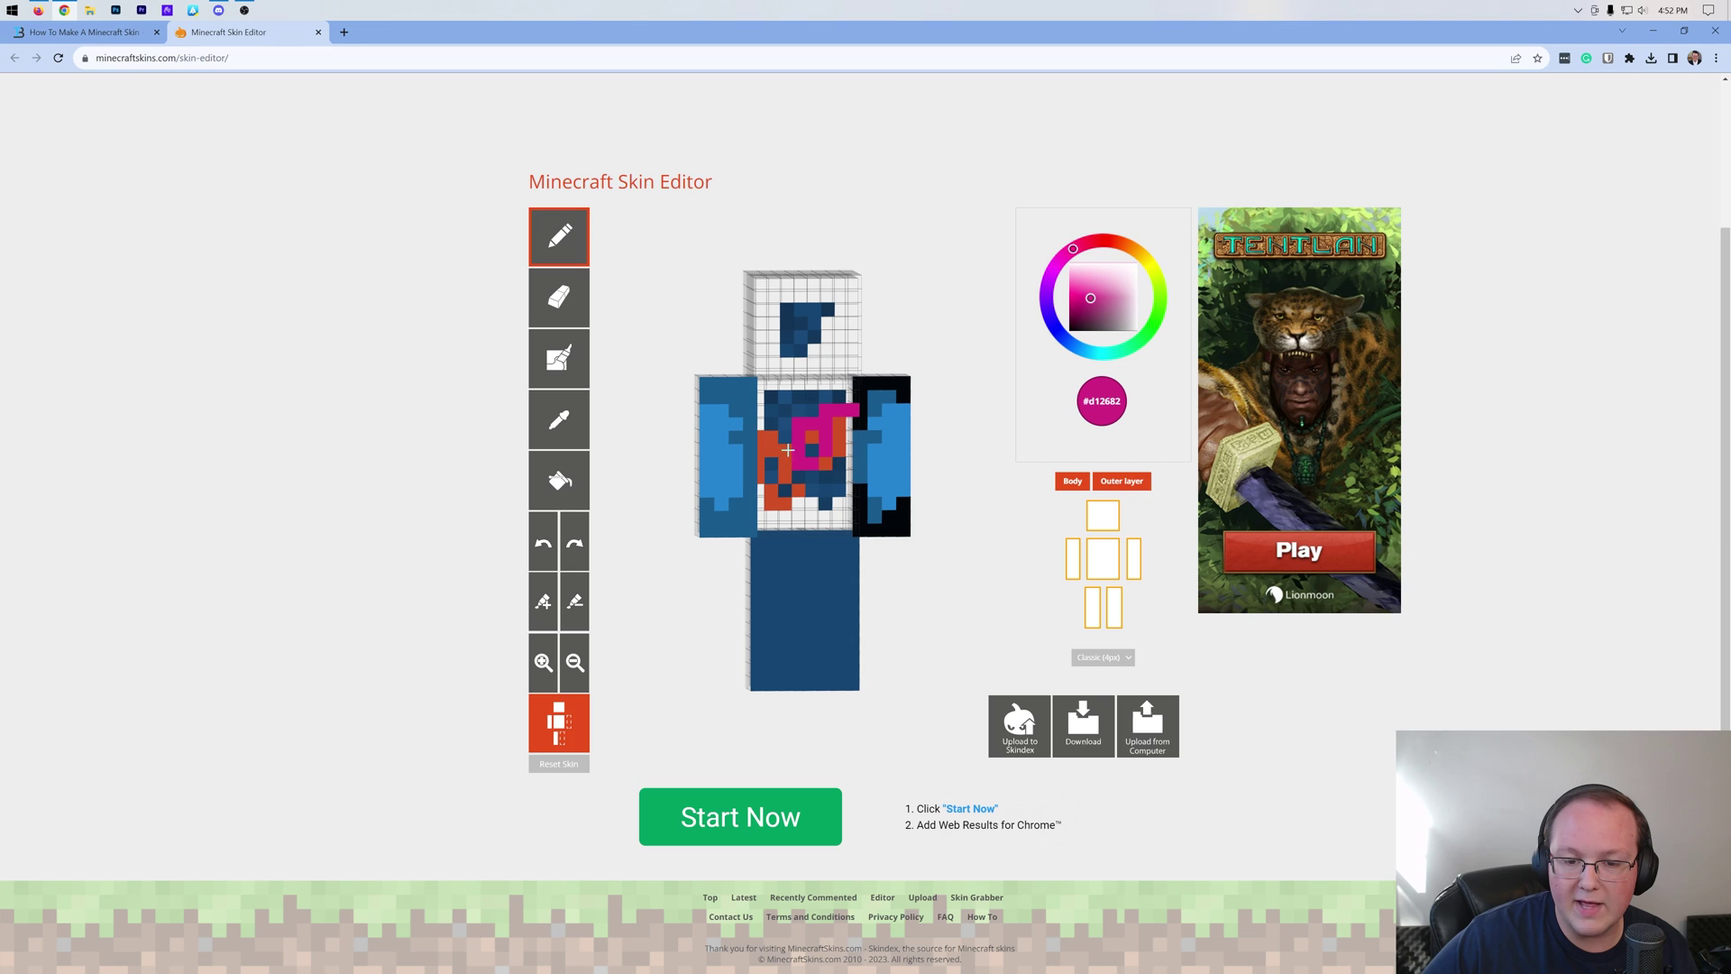
pyautogui.moveTo(798, 386); pyautogui.dragTo(801, 350)
pyautogui.moveTo(812, 509); pyautogui.dragTo(812, 534)
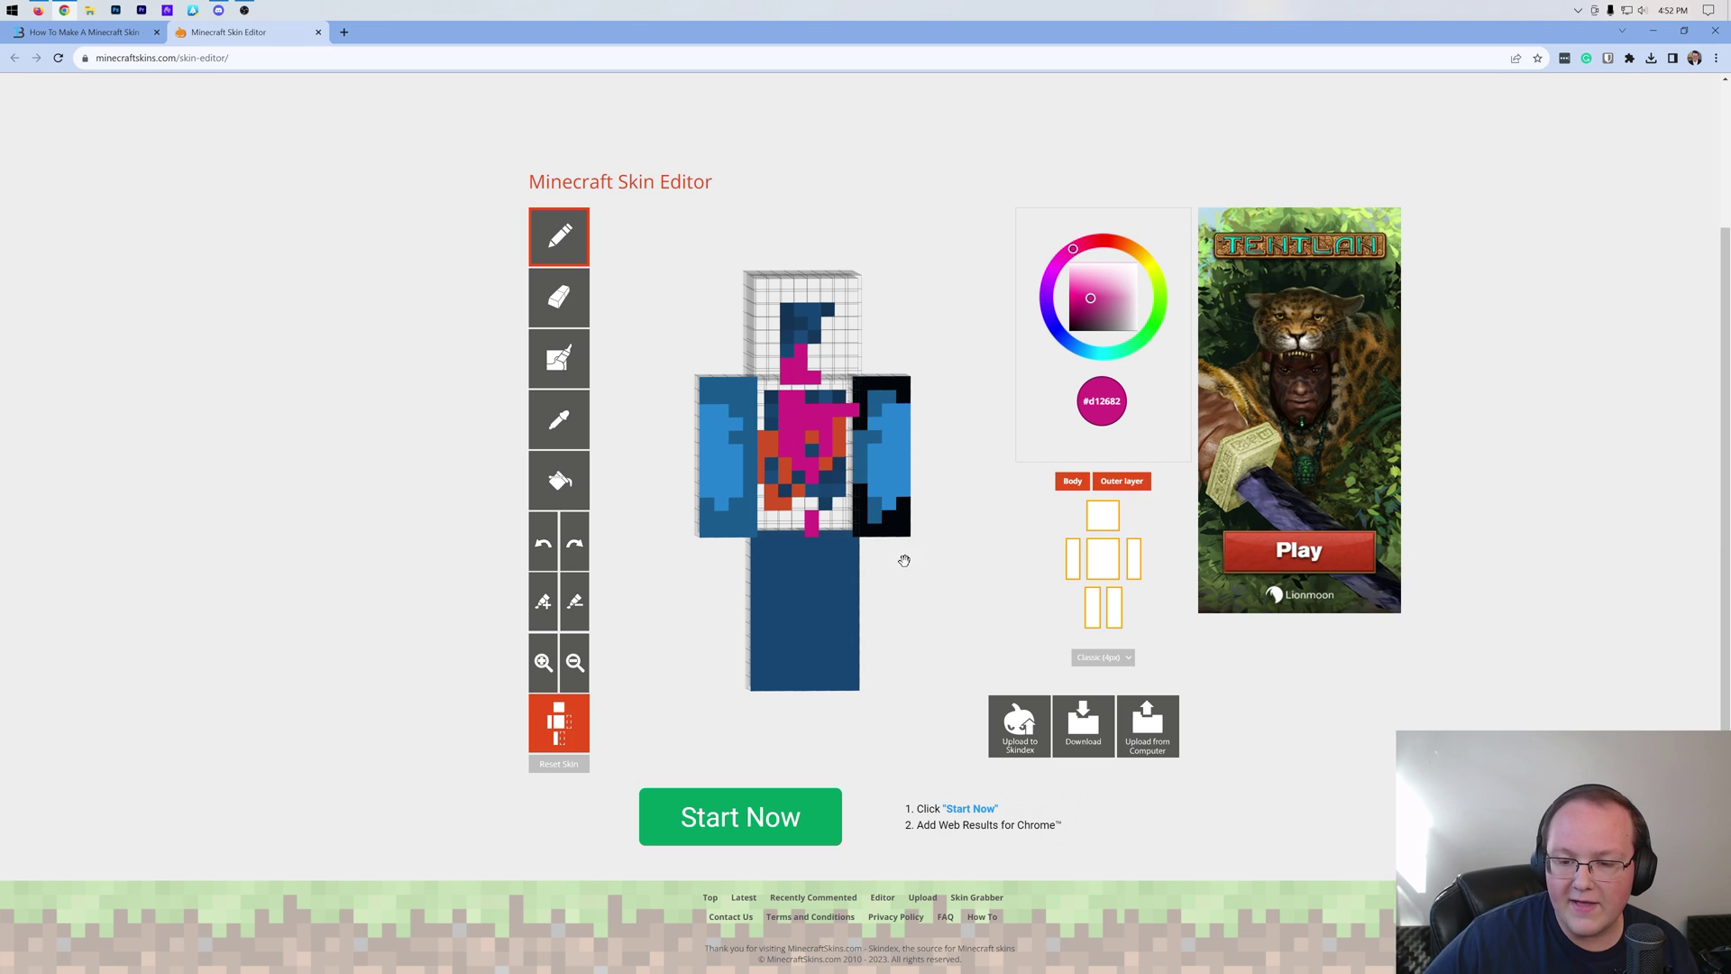
# - Toggle the Body and Outer layer buttons to check the paint, leaving both shown
pyautogui.click(1072, 483)
pyautogui.click(1115, 483)
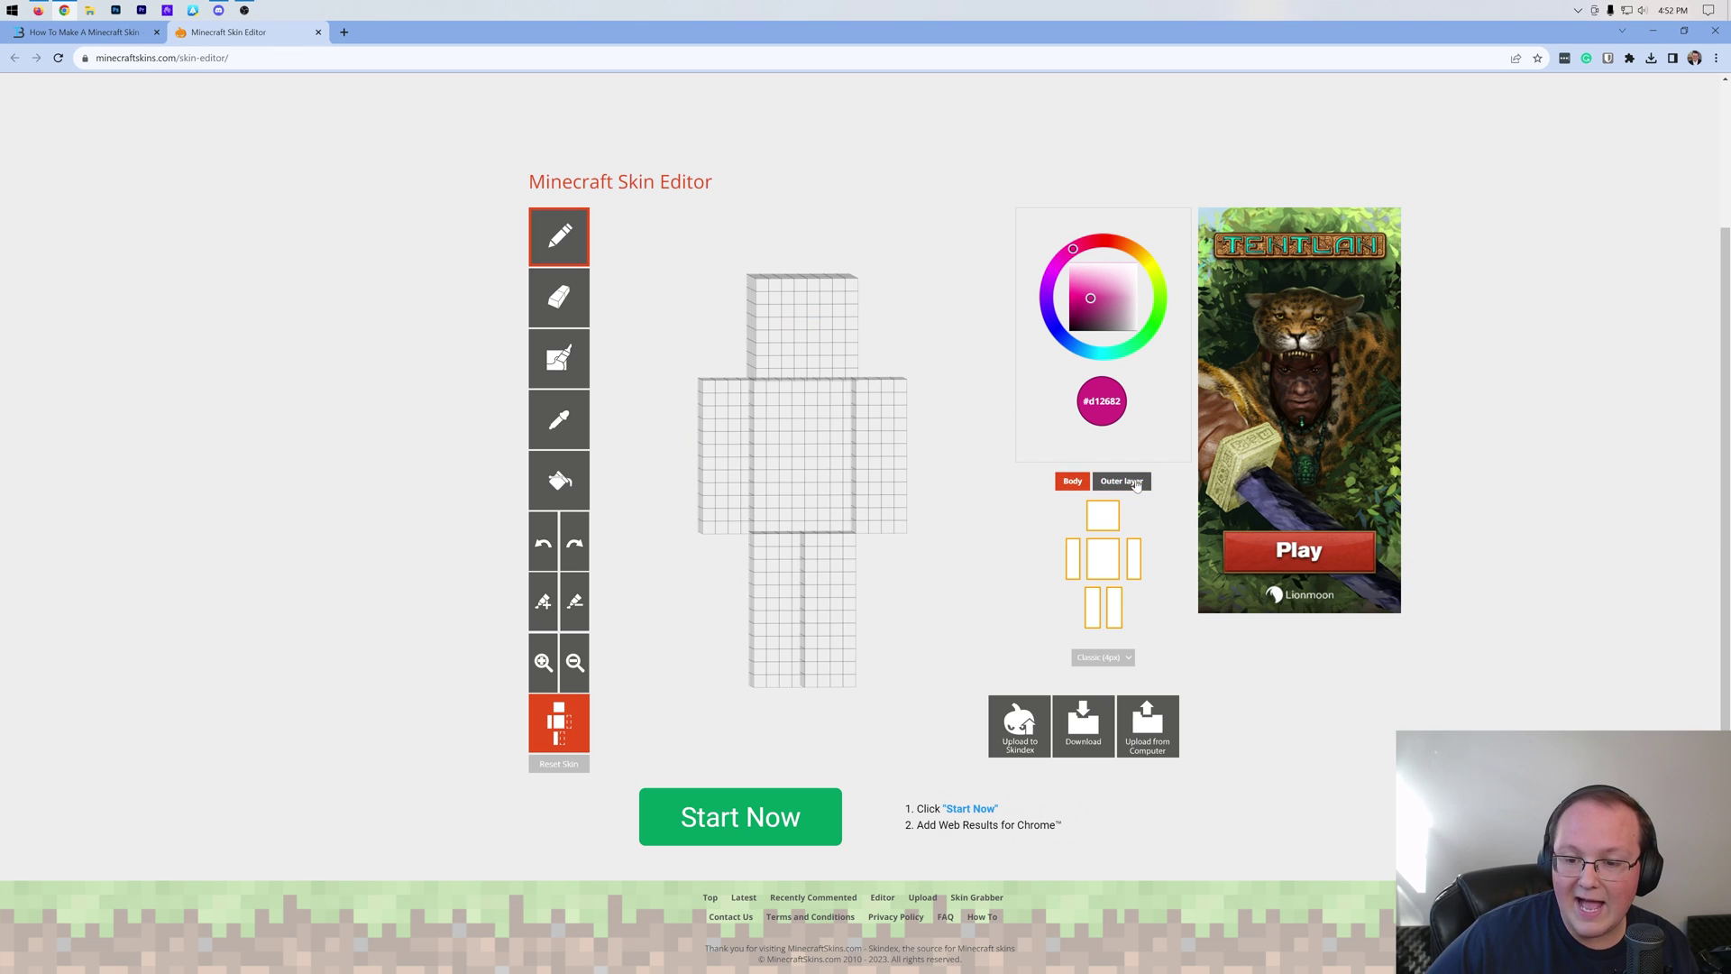
pyautogui.click(1114, 484)
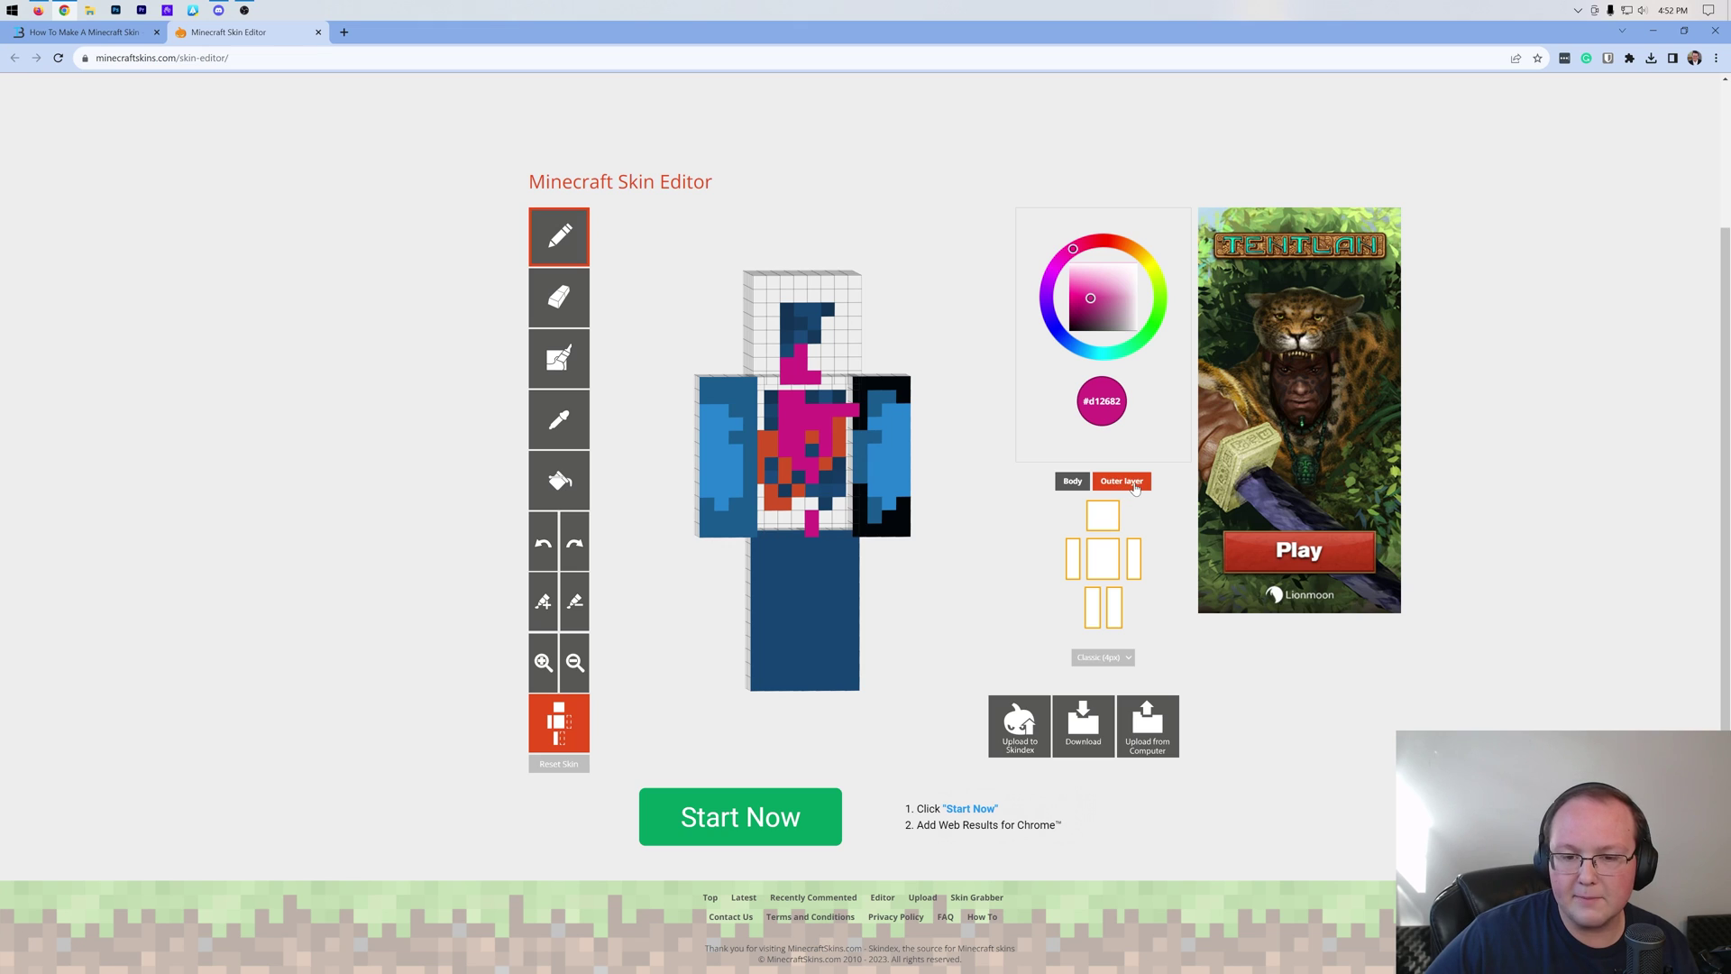
pyautogui.click(1075, 481)
pyautogui.click(1075, 481)
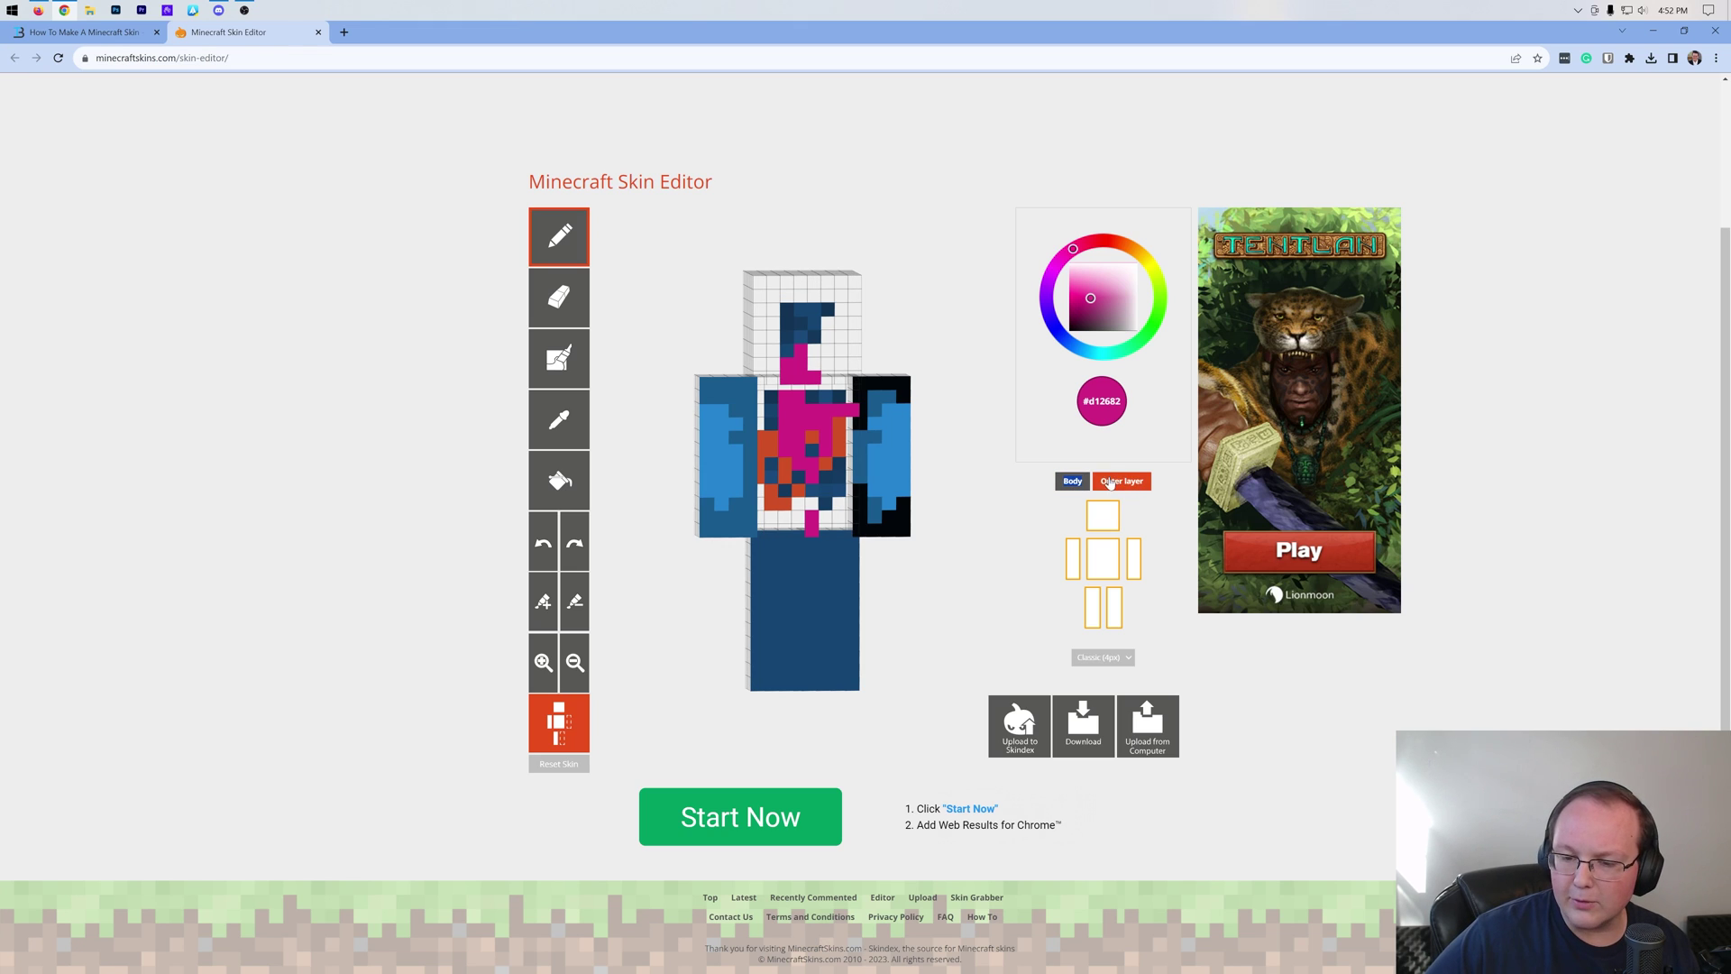
pyautogui.click(1075, 482)
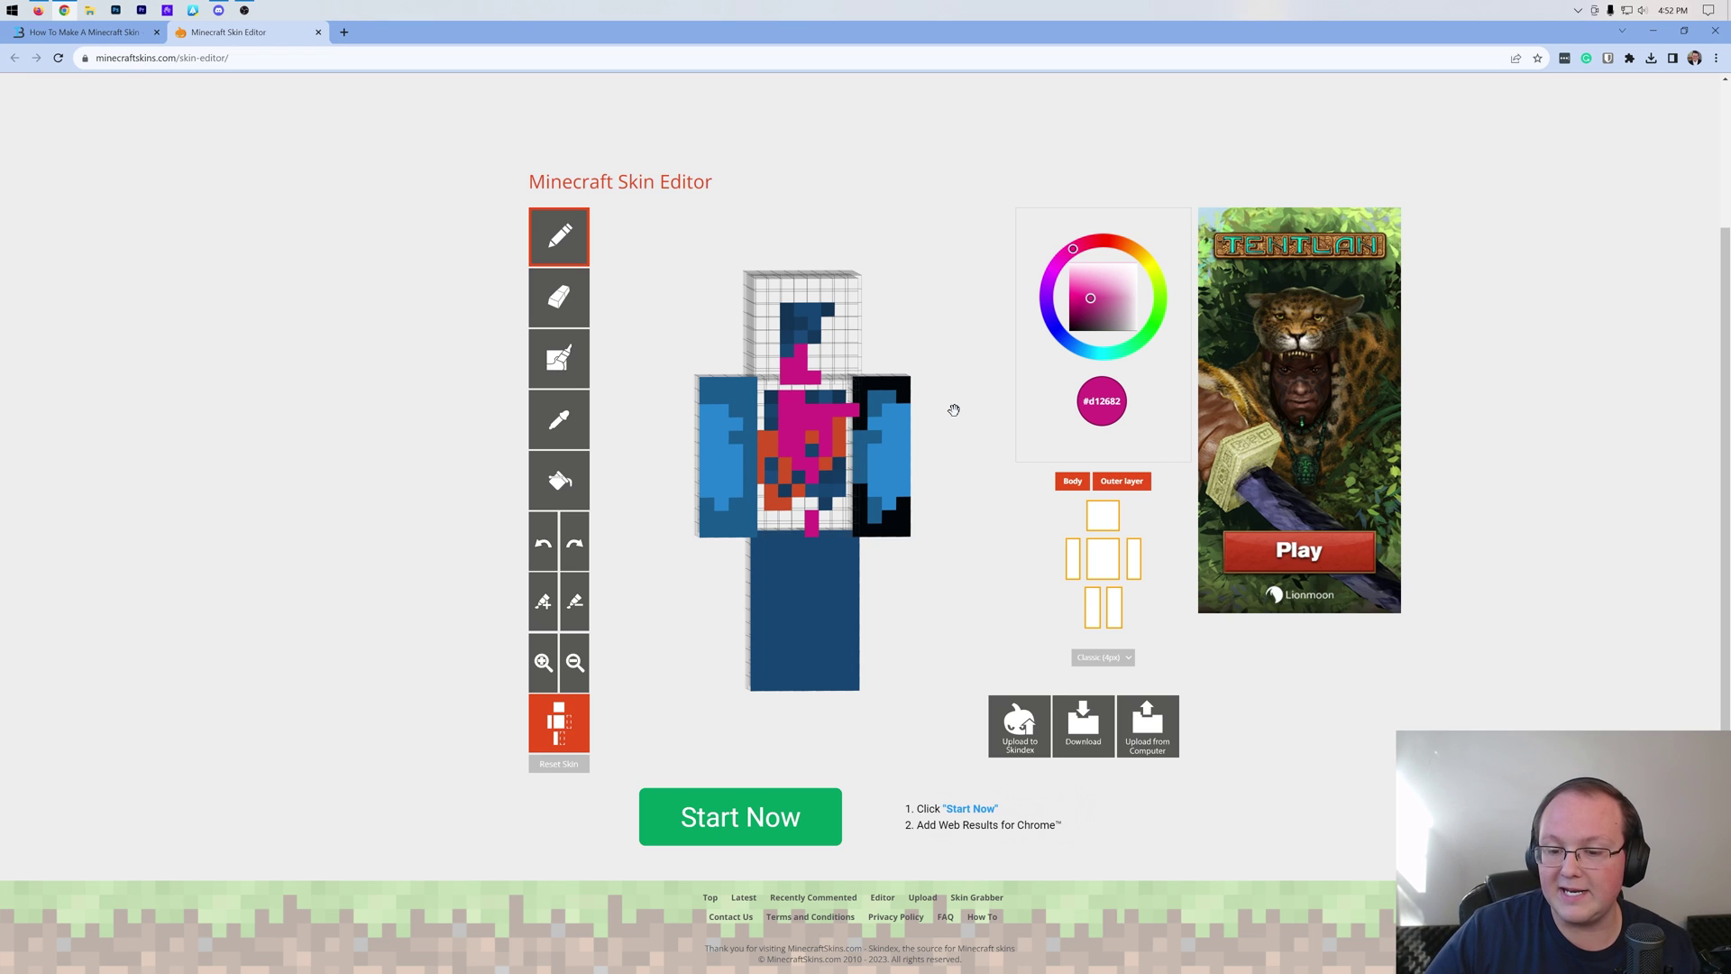
# - Hide head and arms, paint a magenta stripe on the torso's top face, then show them again
pyautogui.click(1094, 512)
pyautogui.click(1093, 512)
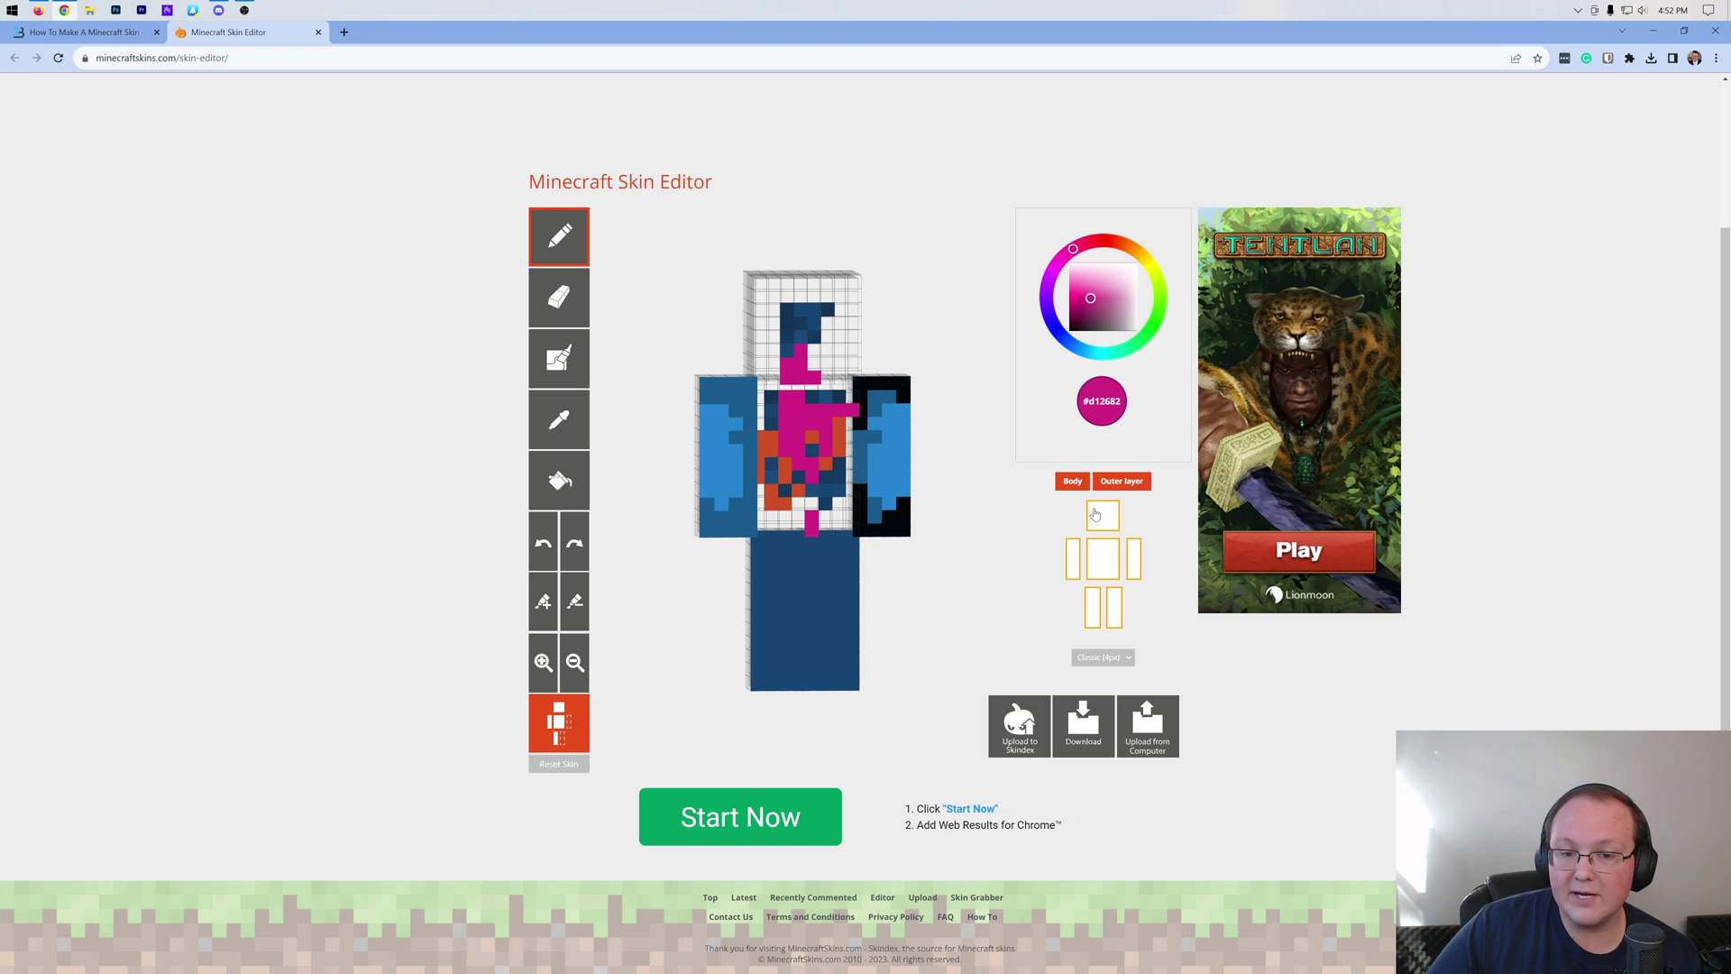
pyautogui.click(1093, 512)
pyautogui.click(1096, 552)
pyautogui.click(1075, 557)
pyautogui.click(1135, 561)
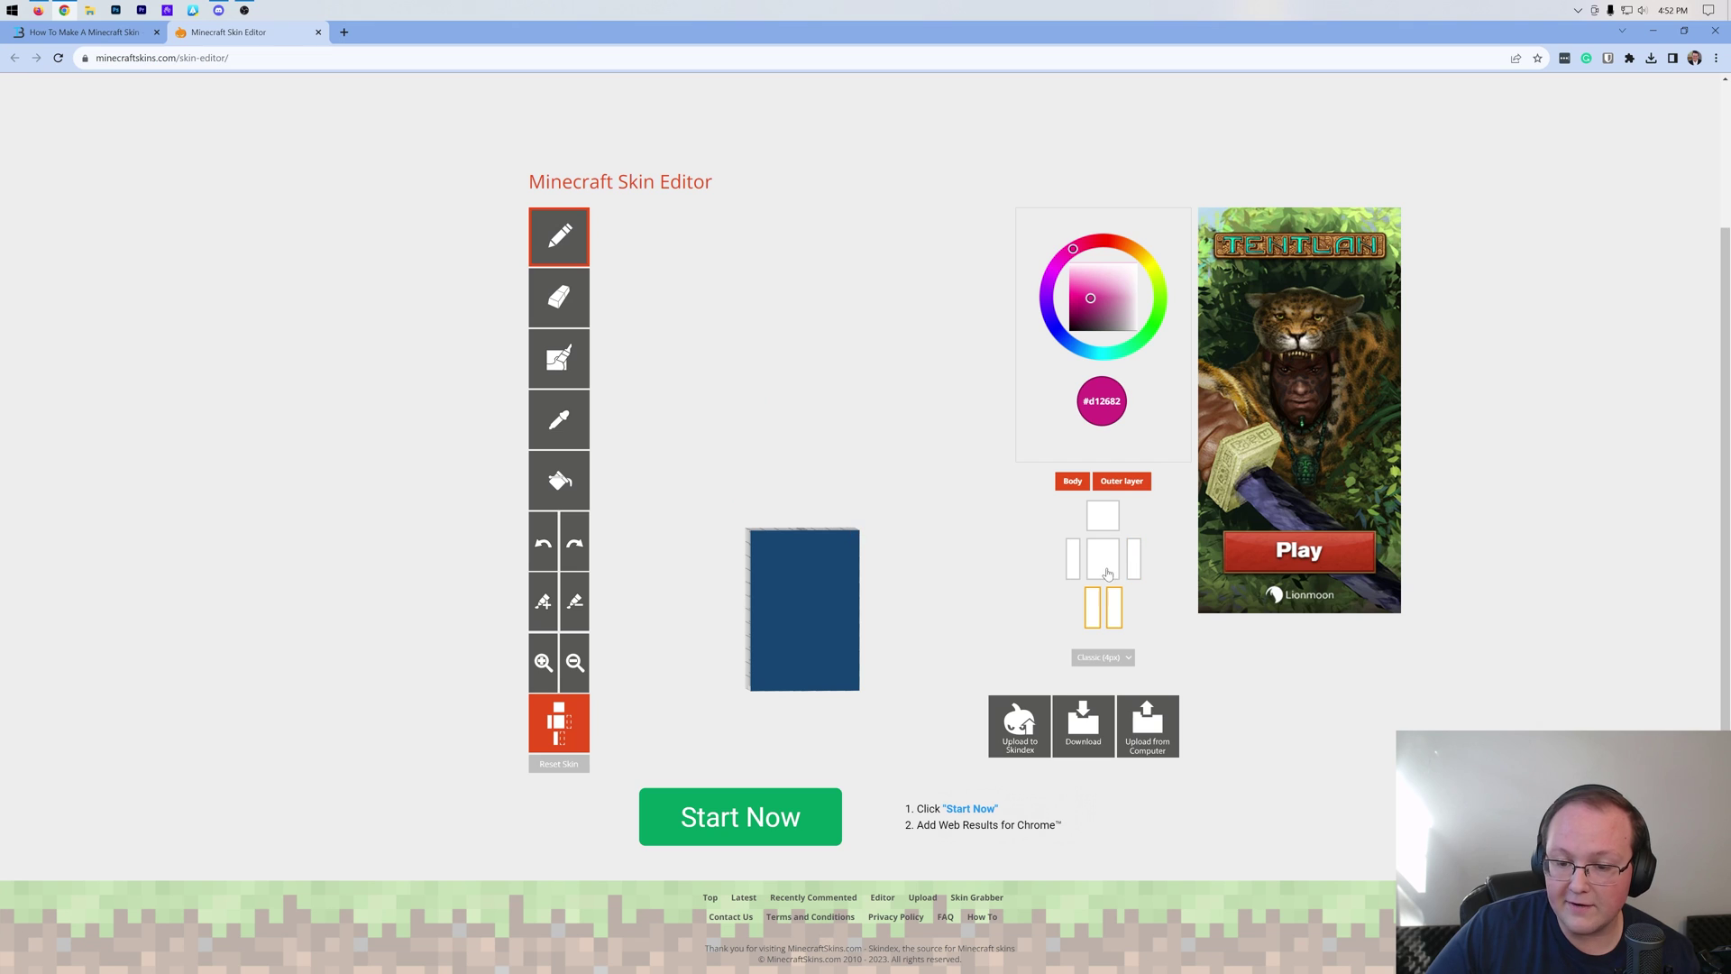
pyautogui.click(1105, 570)
pyautogui.moveTo(833, 379)
pyautogui.mouseDown()
pyautogui.moveTo(811, 482)
pyautogui.moveTo(798, 478)
pyautogui.moveTo(818, 470)
pyautogui.mouseUp()
pyautogui.click(1102, 513)
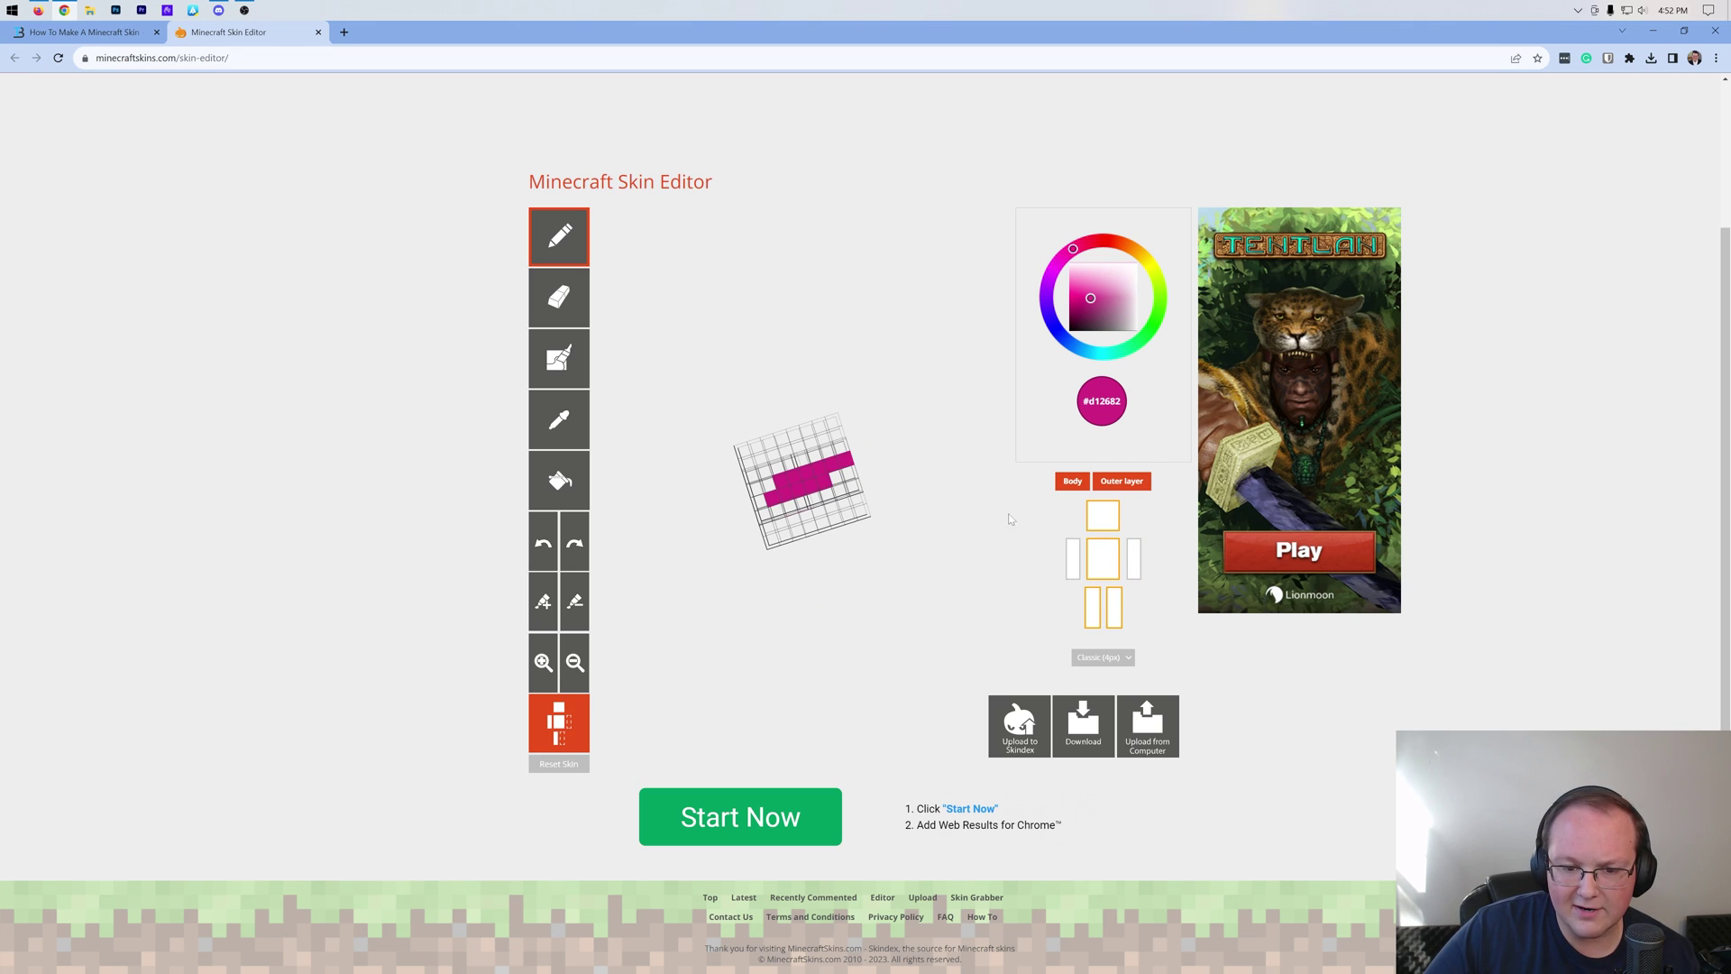
pyautogui.click(1102, 516)
pyautogui.click(1134, 557)
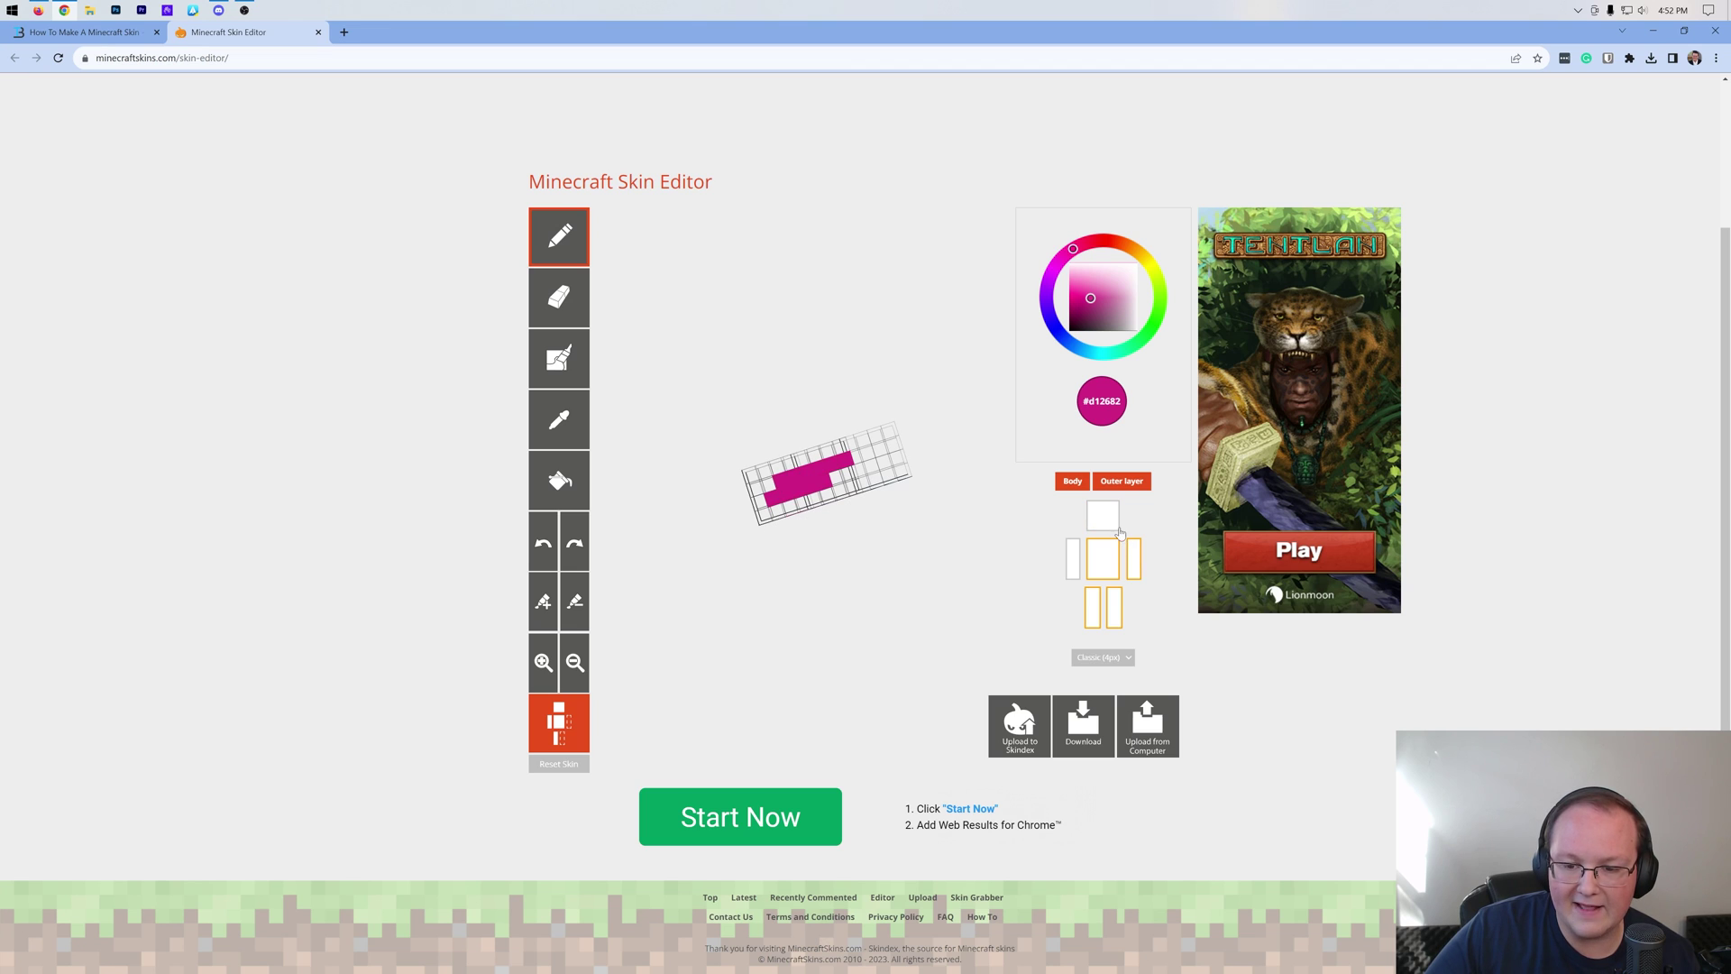
pyautogui.click(1116, 523)
# - Switch the skin to the Slim (3px) arm model and spin it to check
pyautogui.moveTo(826, 336); pyautogui.dragTo(833, 266)
pyautogui.click(1103, 657)
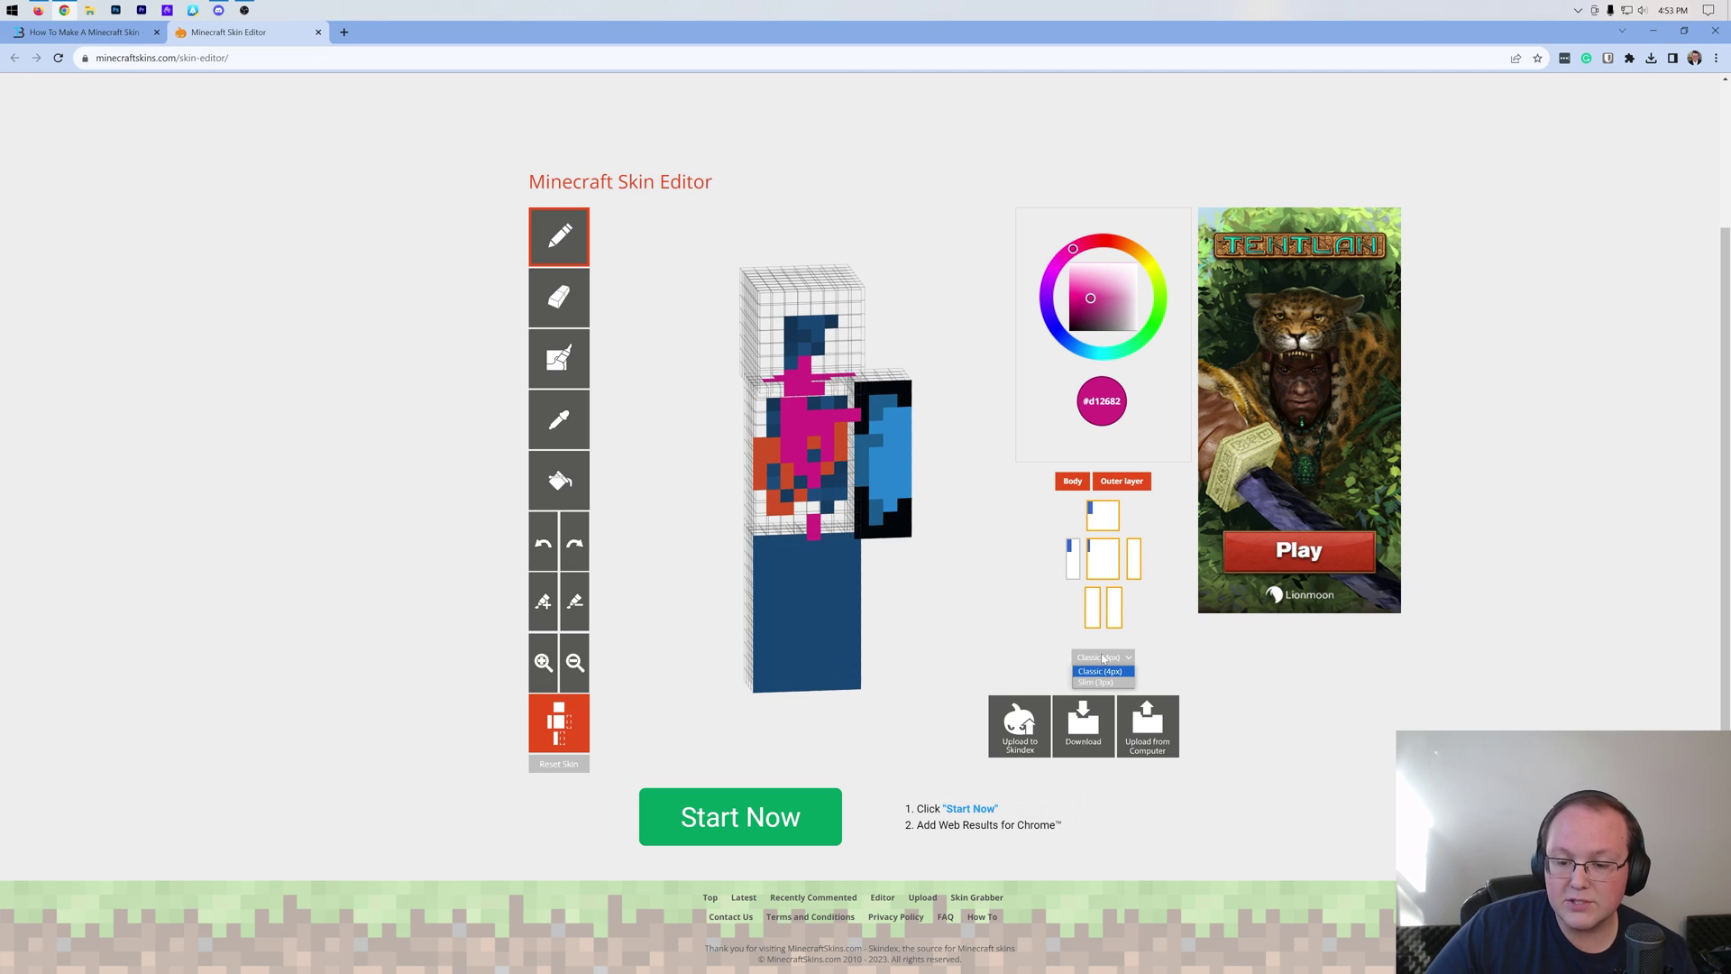
pyautogui.click(1102, 680)
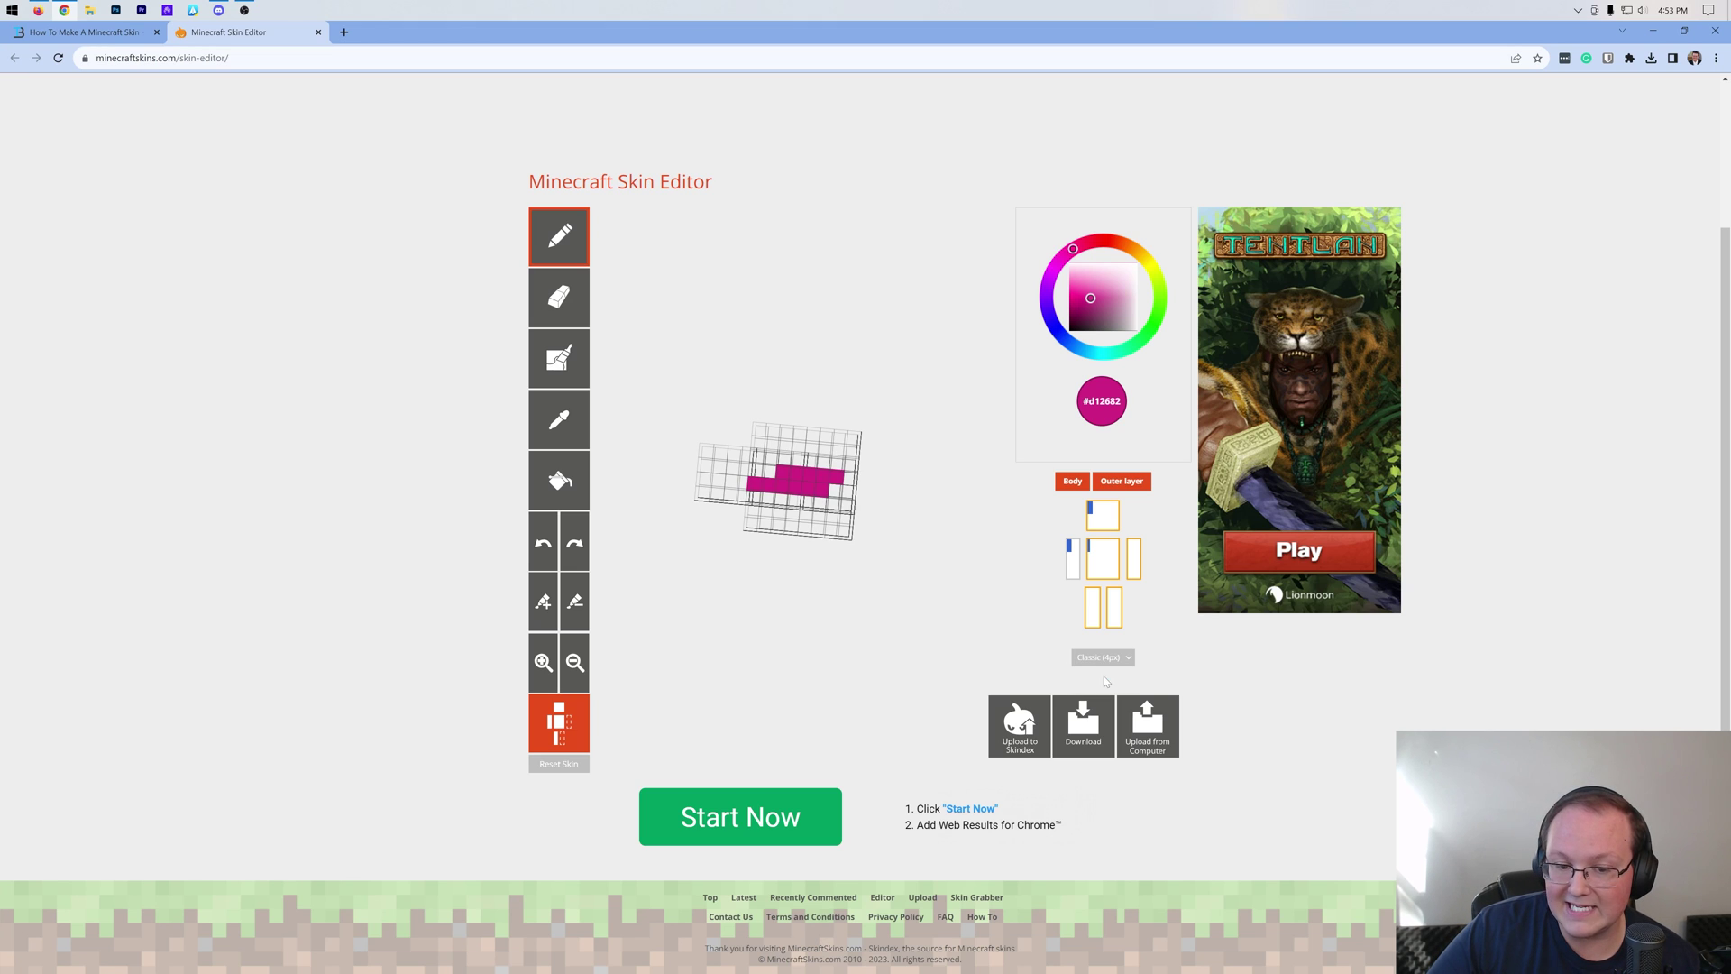
pyautogui.moveTo(939, 523); pyautogui.dragTo(993, 489)
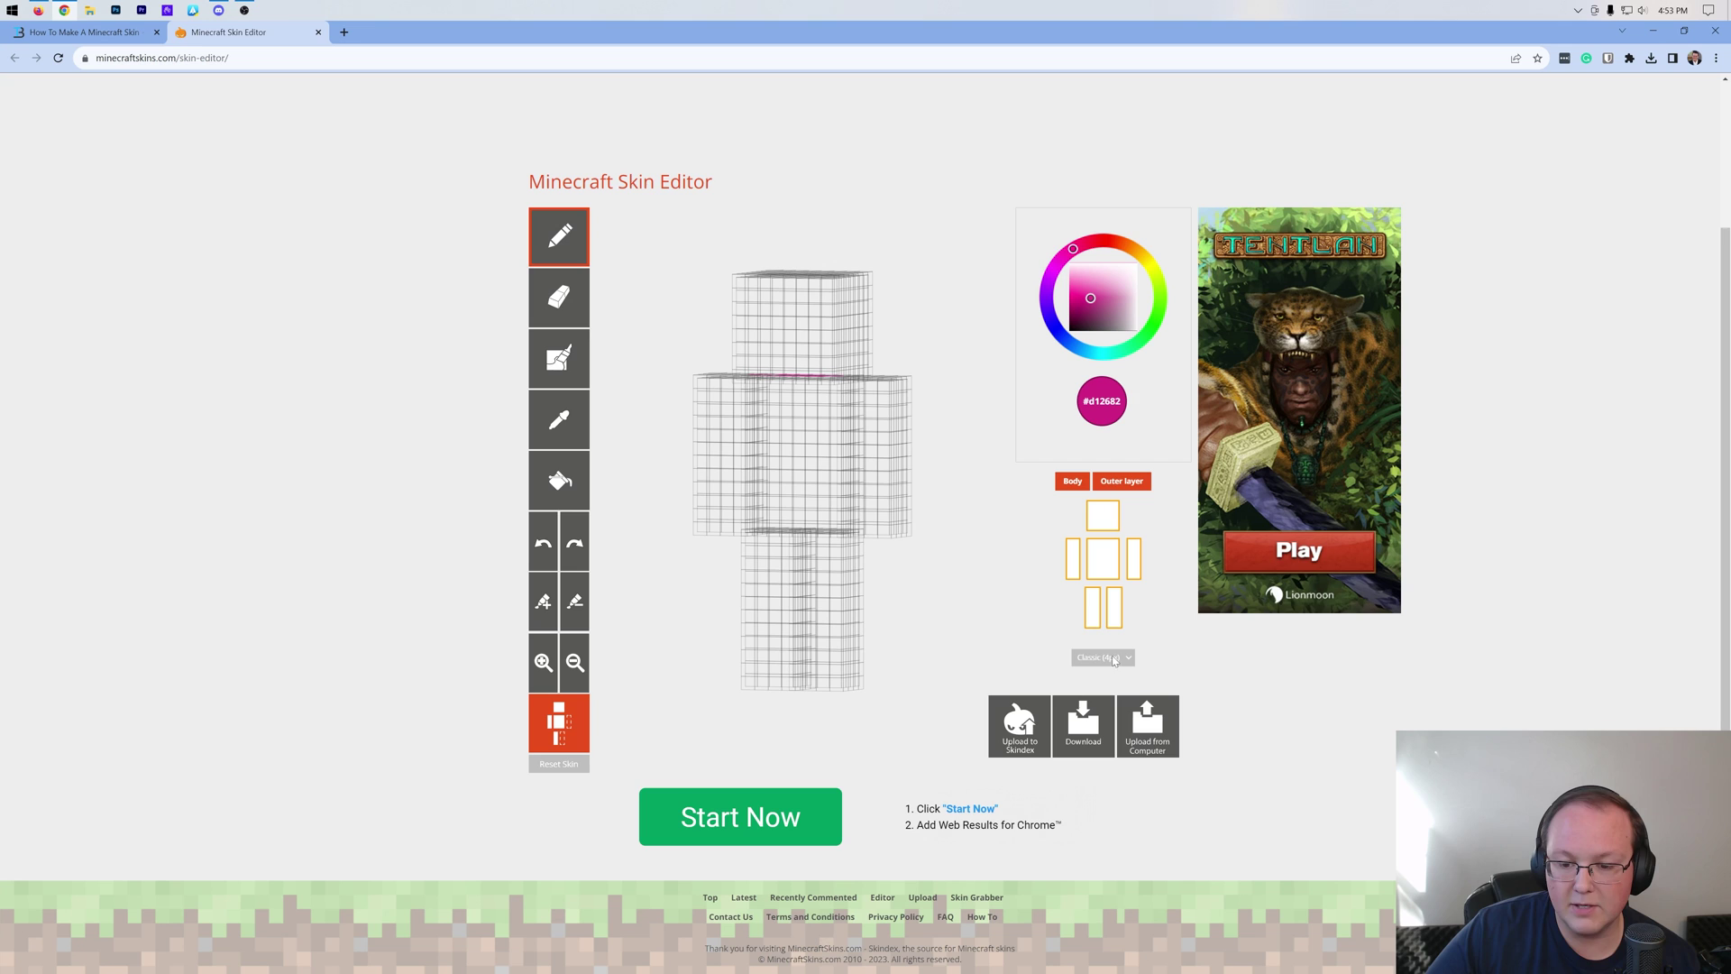
pyautogui.moveTo(885, 571); pyautogui.dragTo(710, 568)
pyautogui.moveTo(869, 560)
pyautogui.mouseDown()
pyautogui.moveTo(749, 564)
pyautogui.moveTo(889, 568)
pyautogui.moveTo(889, 553)
pyautogui.moveTo(808, 547)
pyautogui.moveTo(872, 562)
pyautogui.mouseUp()
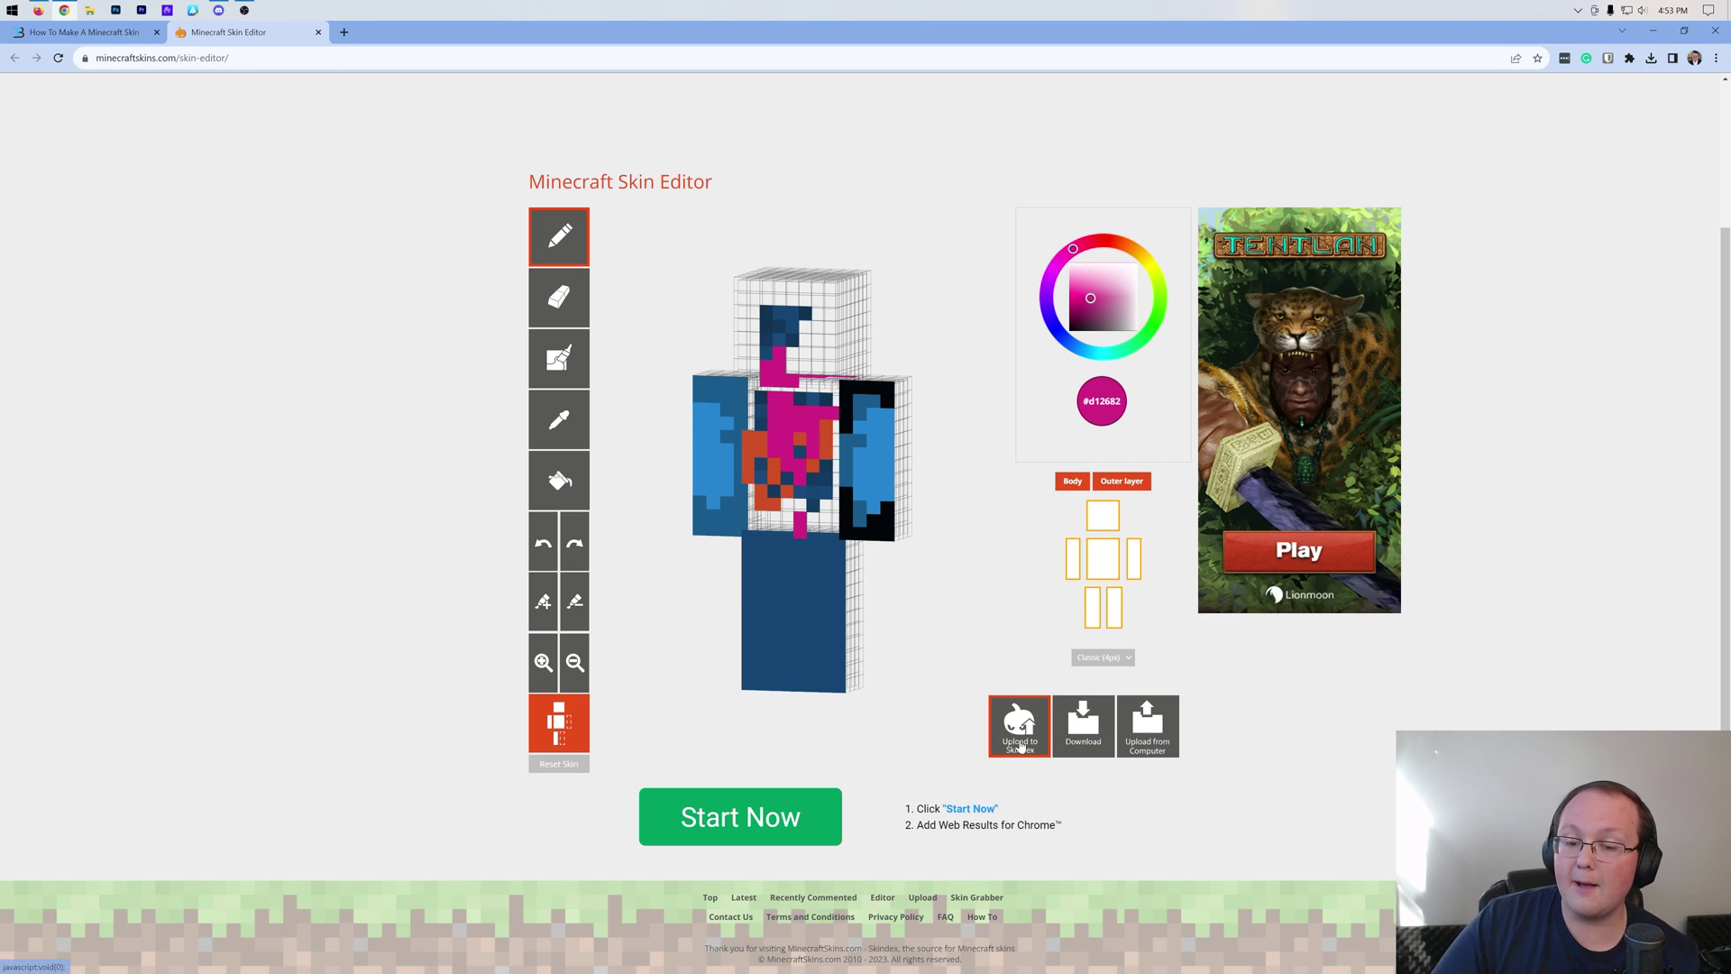
# - Open the Skindex home page in a new tab, then close it
pyautogui.scroll(2, 814, 552)
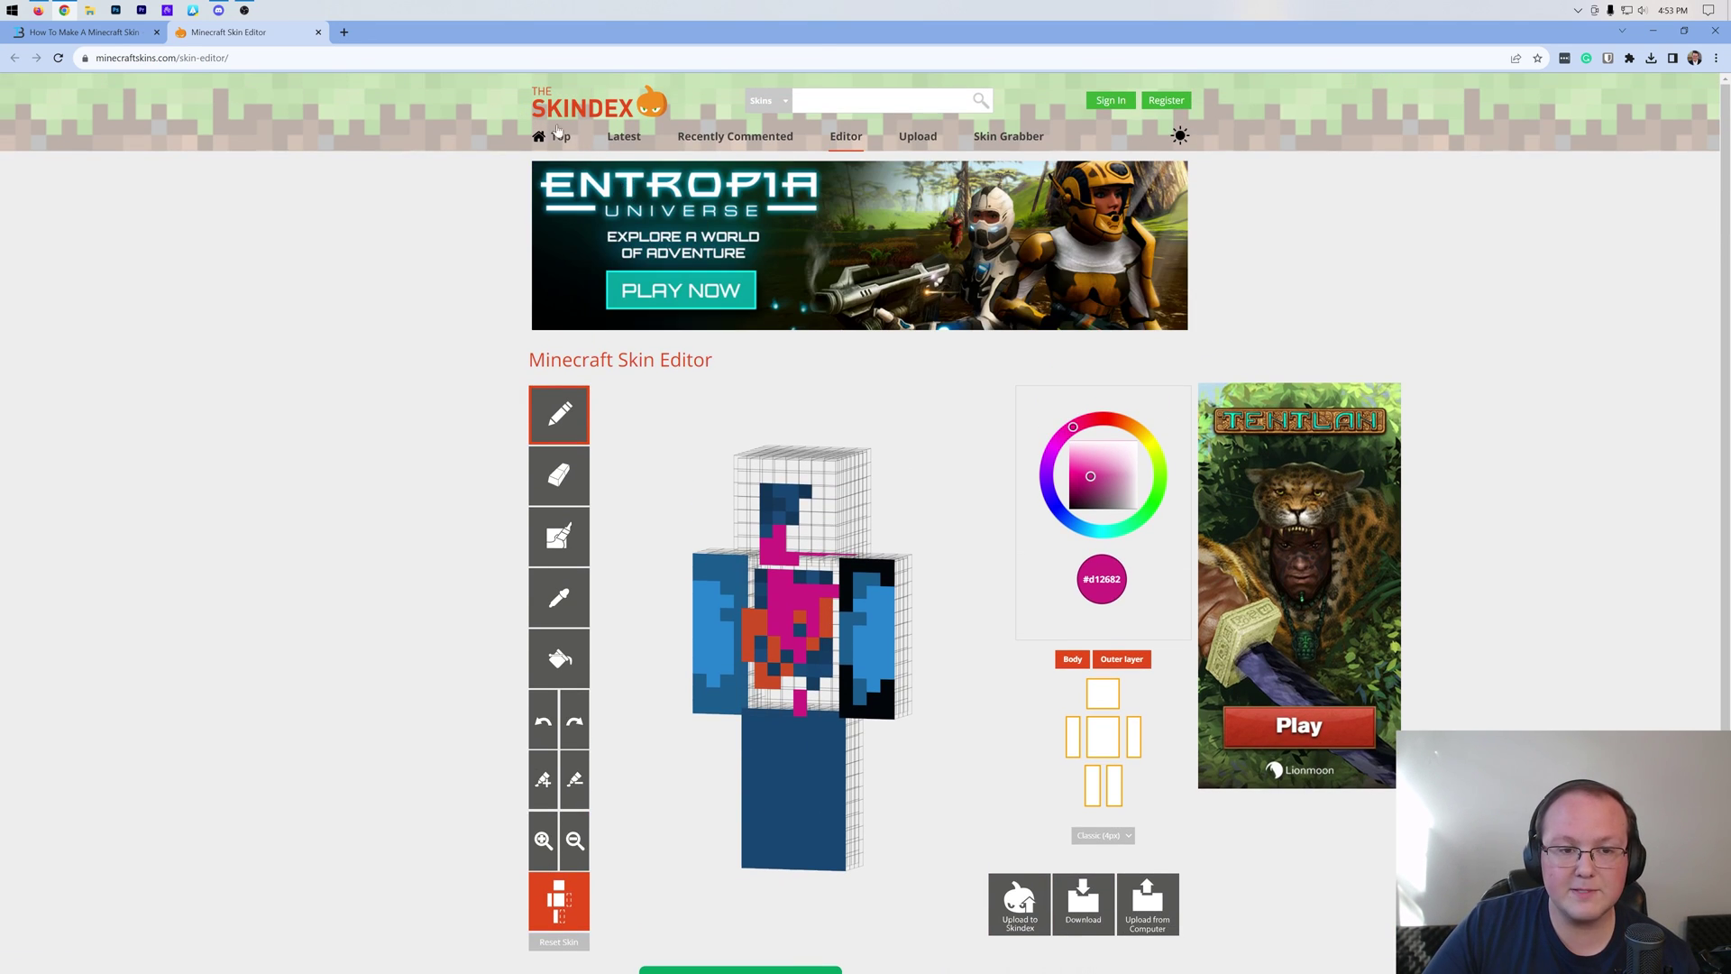
pyautogui.rightClick(550, 109)
pyautogui.click(595, 114)
pyautogui.click(406, 36)
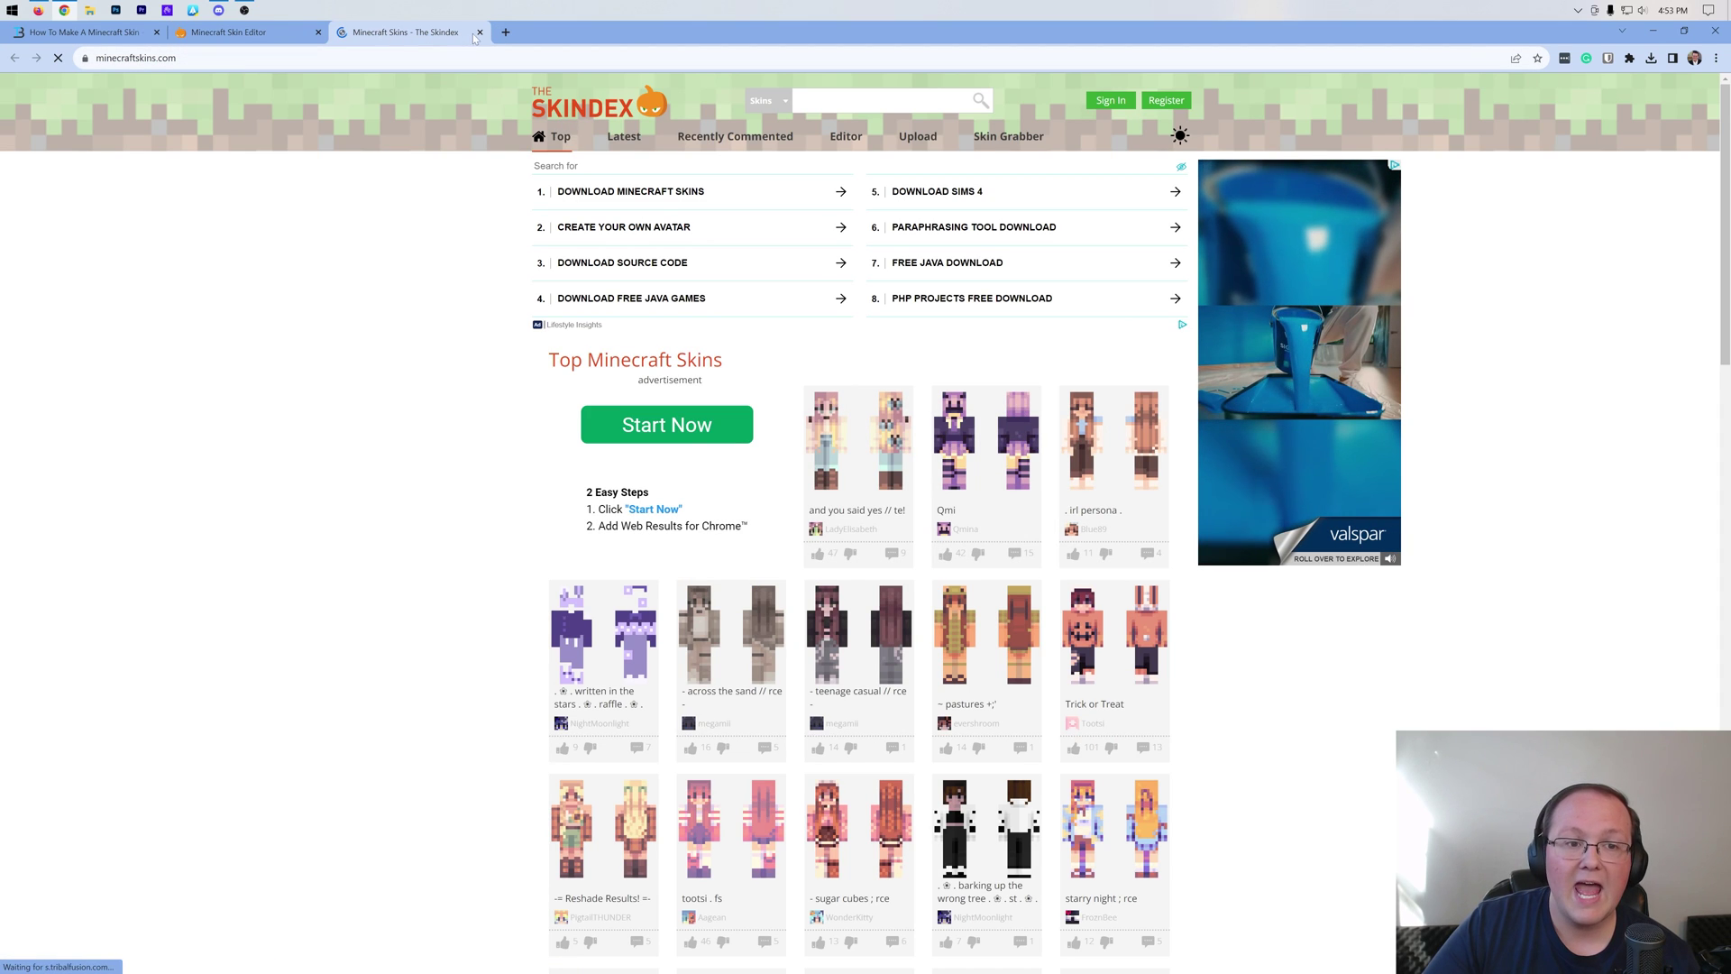
pyautogui.hotkey('ctrl', 'w')
# - Upload Original Skin.png from the computer into the editor
pyautogui.scroll(-2, 1083, 460)
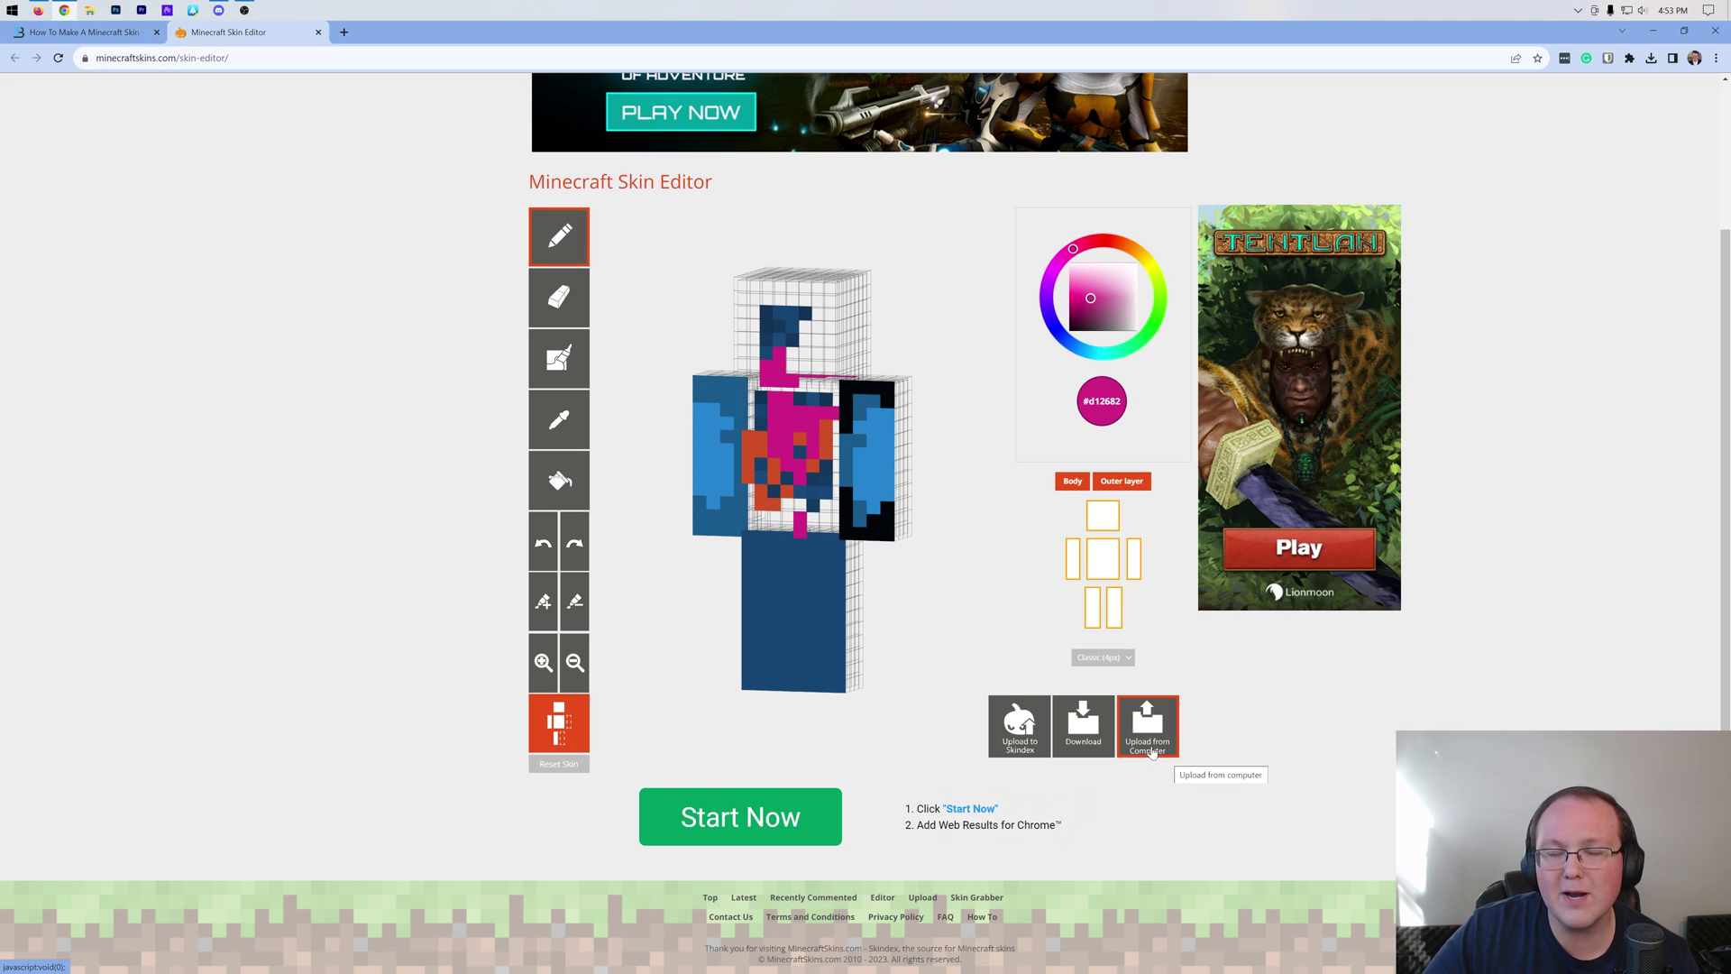
pyautogui.click(1152, 752)
pyautogui.doubleClick(244, 151)
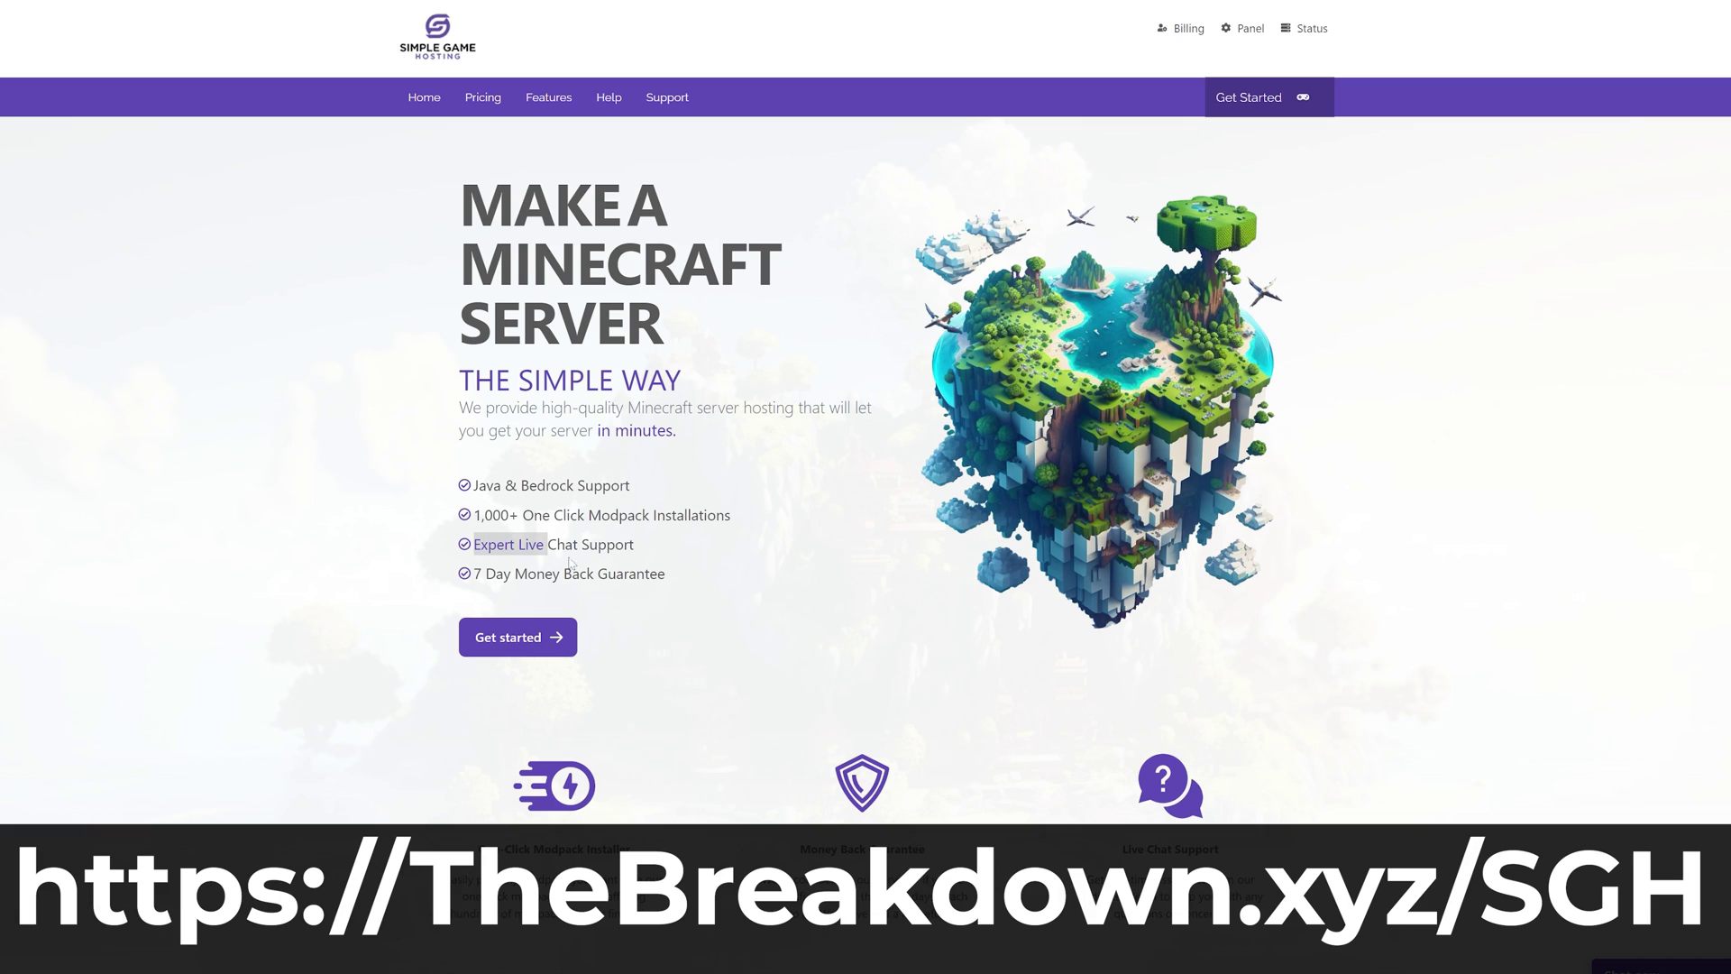
# - Start installing DawnCraft modpack version 1.27_hf, then cancel the installation
pyautogui.scroll(-2, 581, 579)
pyautogui.scroll(-4, 581, 579)
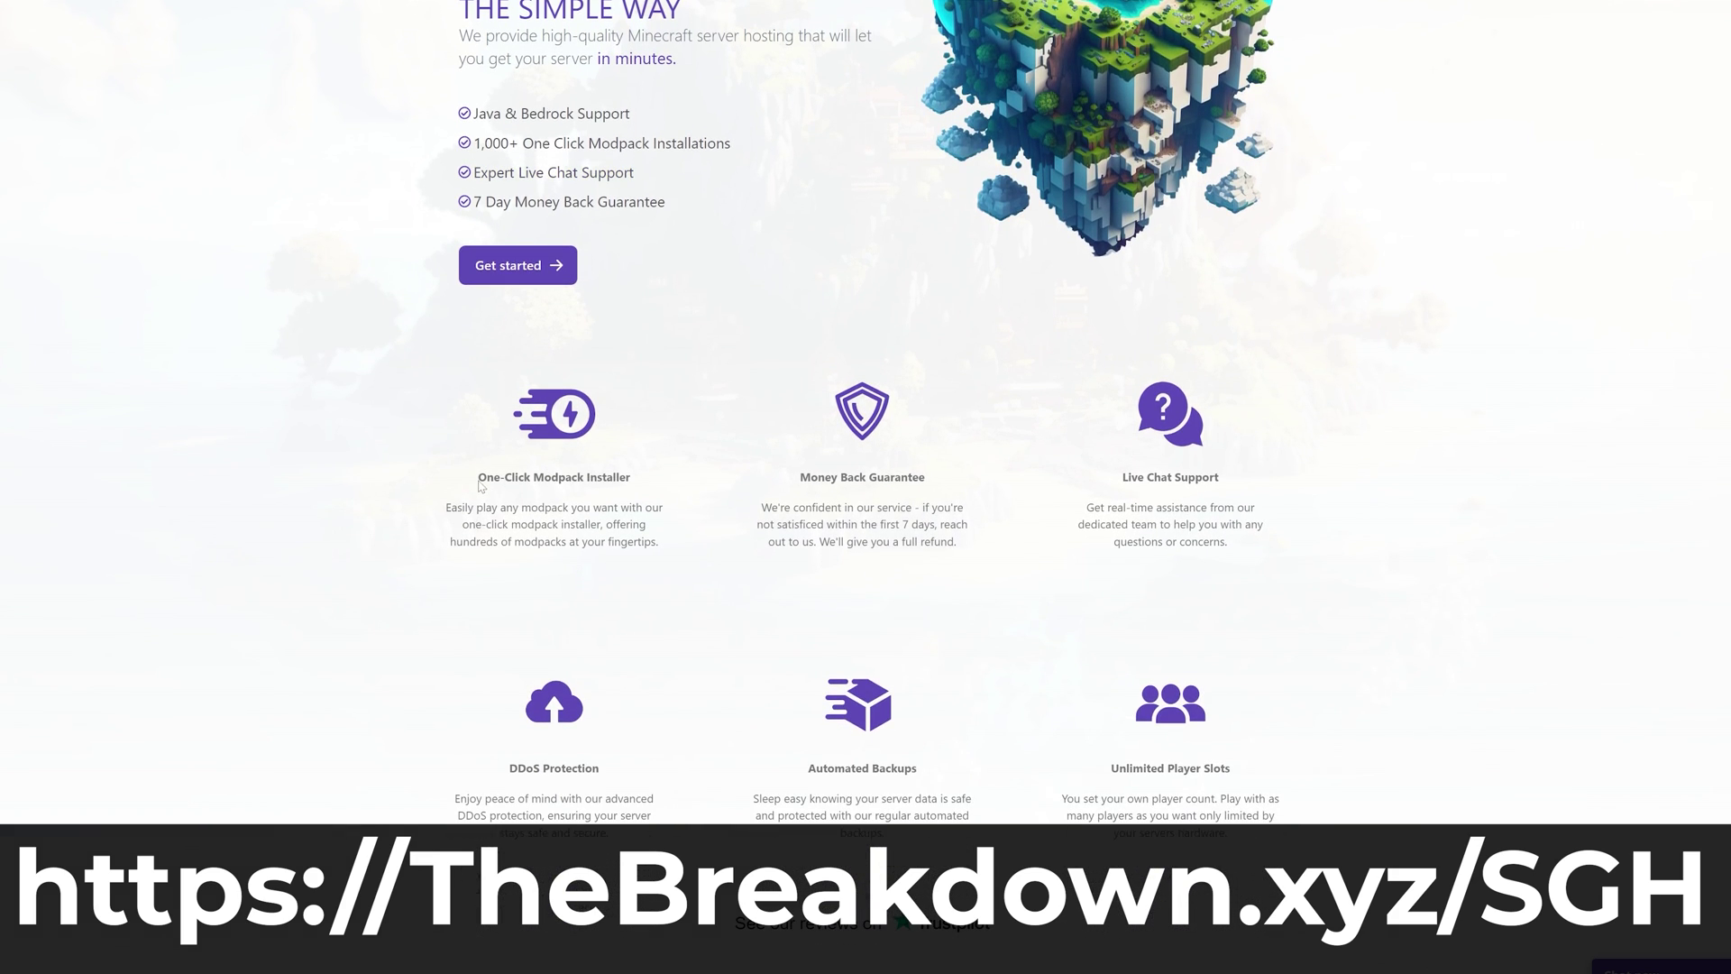
pyautogui.moveTo(478, 480); pyautogui.dragTo(636, 479)
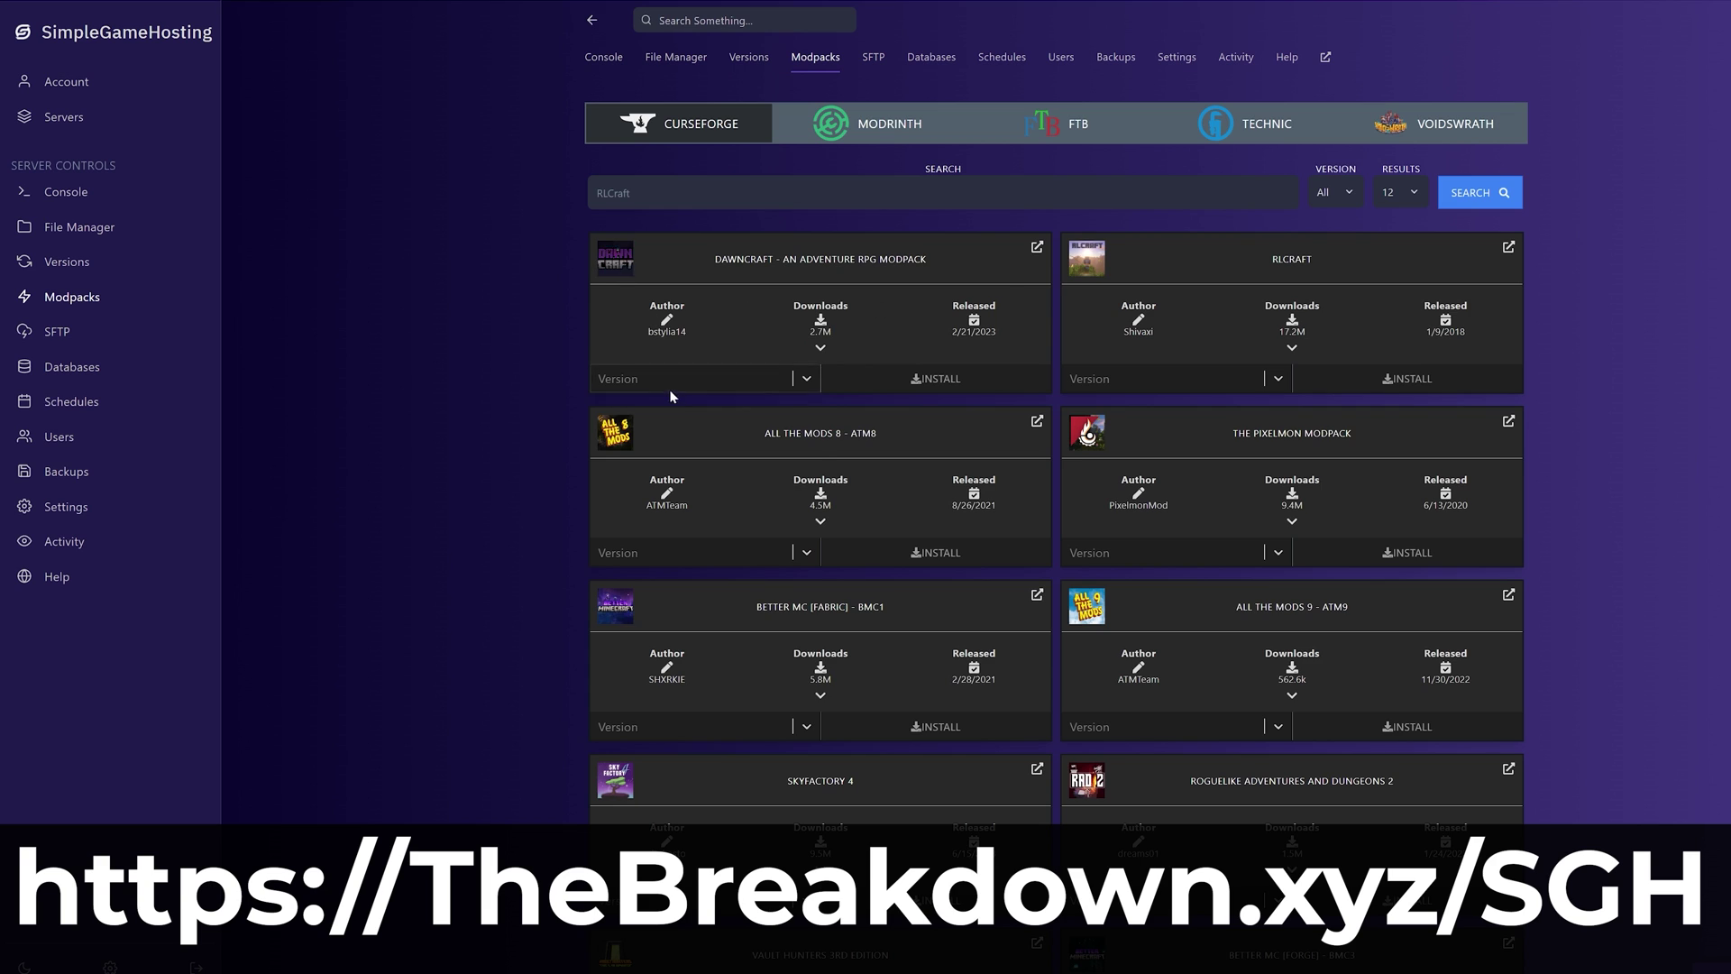
pyautogui.click(667, 379)
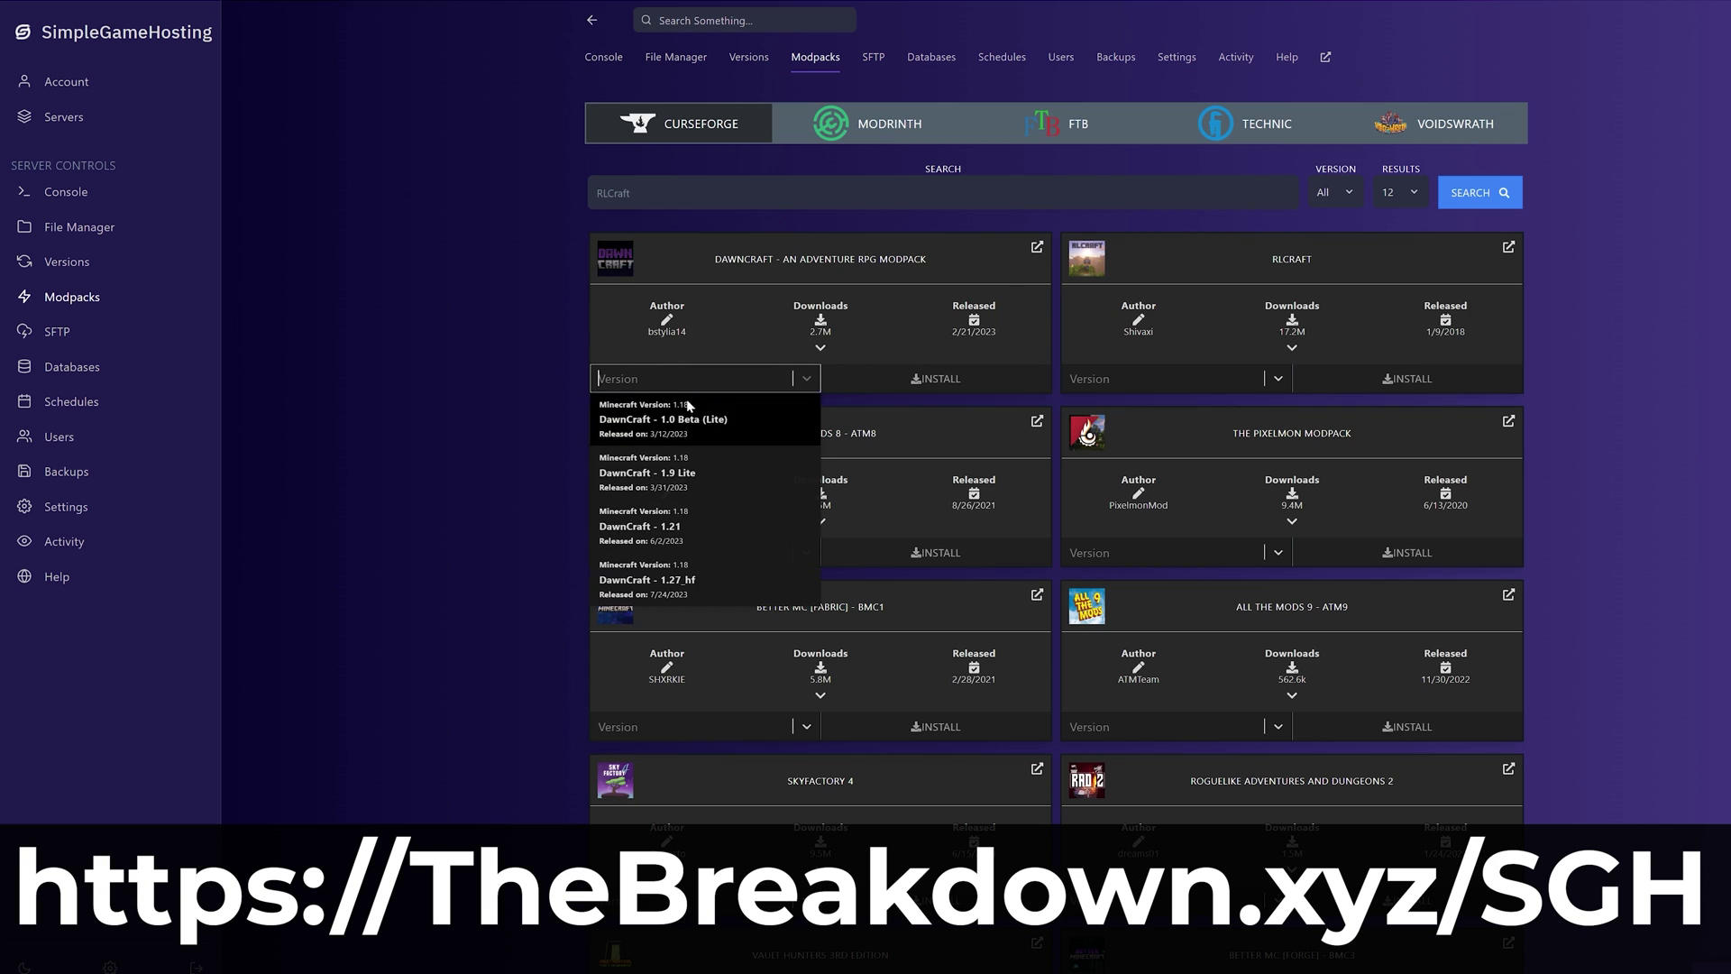
pyautogui.click(693, 586)
pyautogui.click(908, 391)
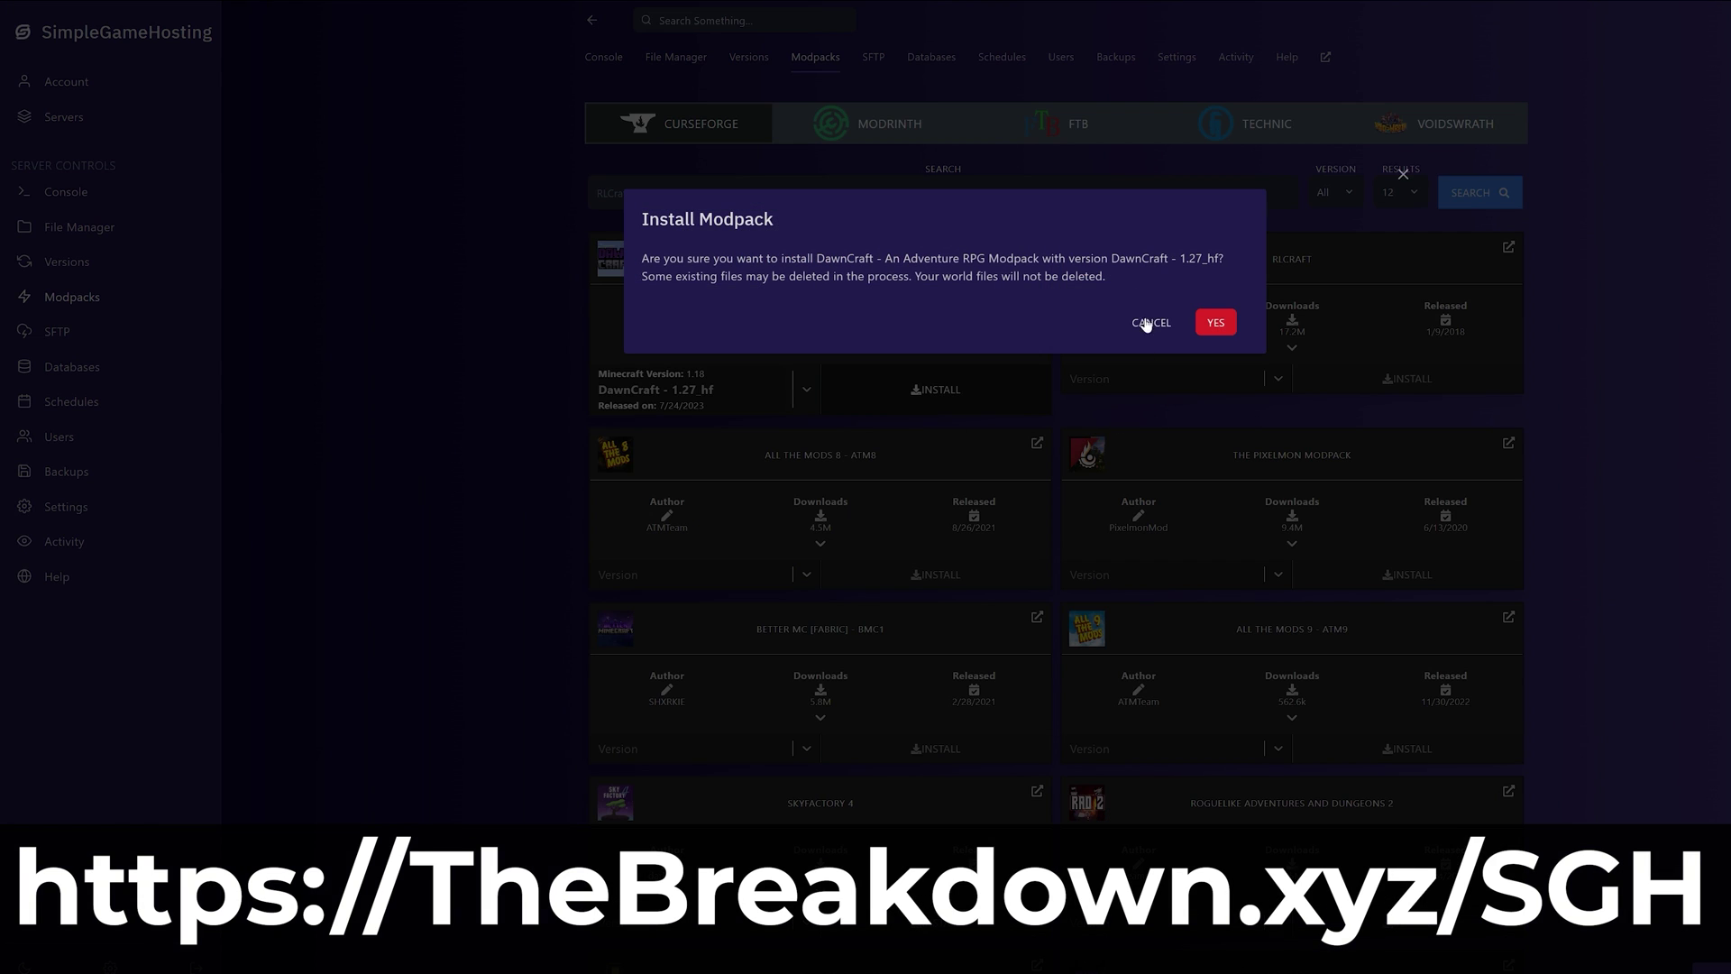
pyautogui.click(1150, 323)
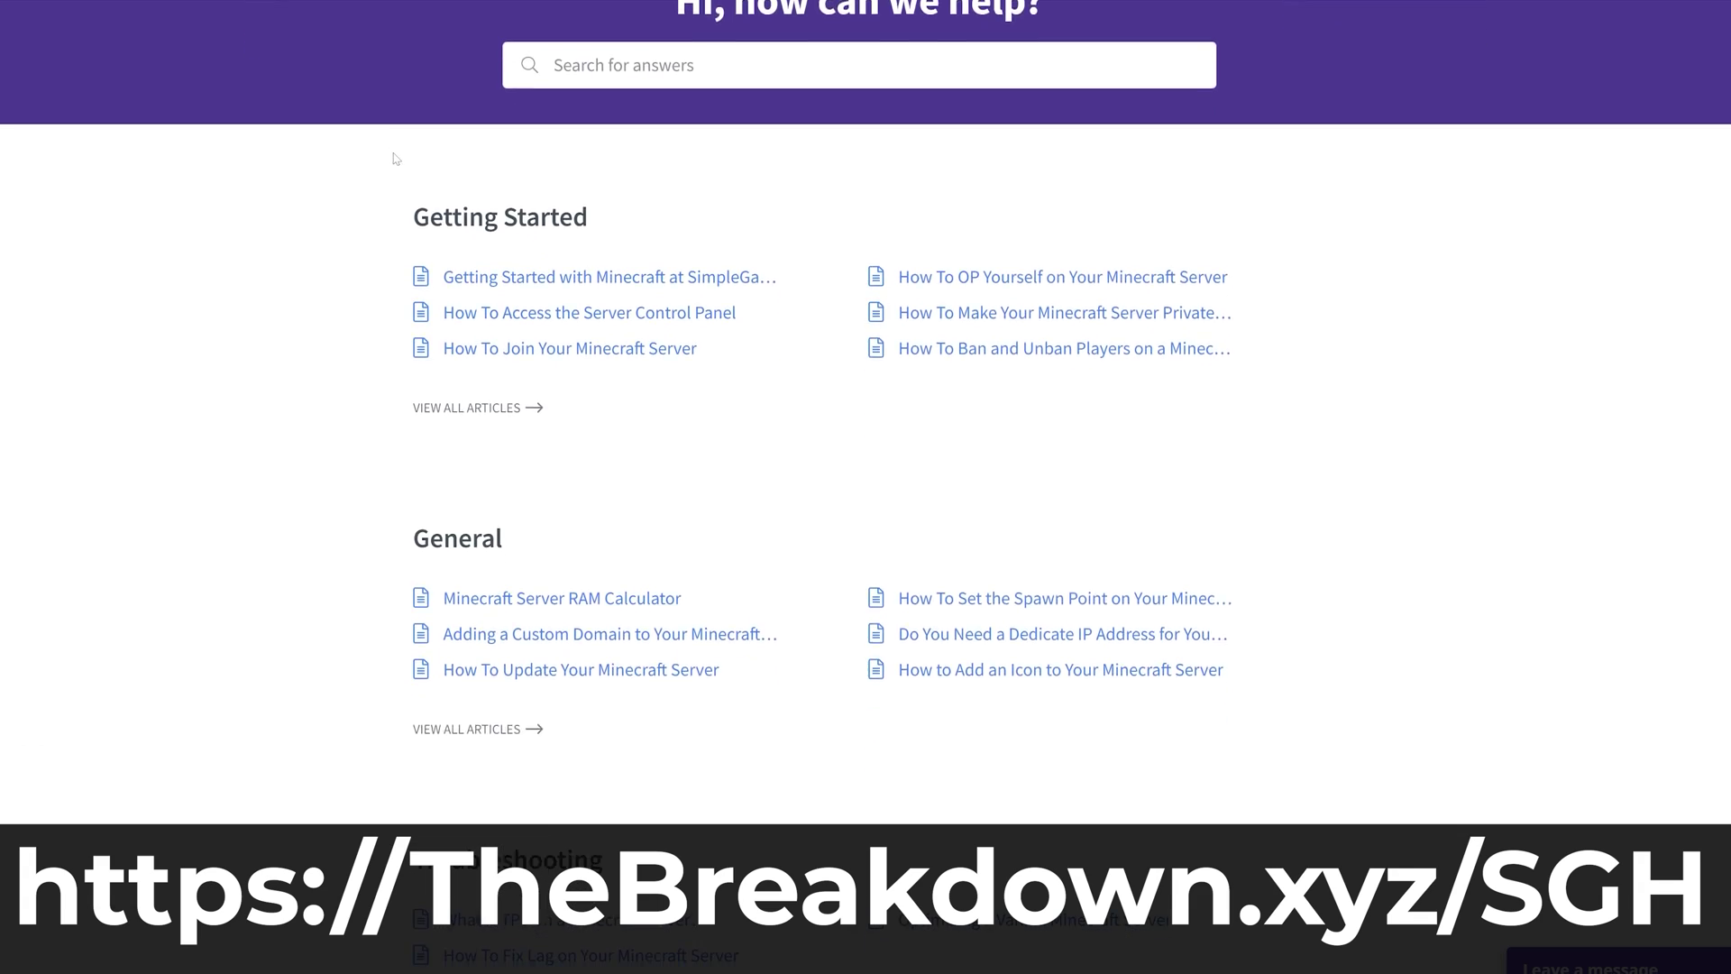
# - Read the Setting Up Modpacks article, then choose Install on Vanilla 1.20.1
pyautogui.scroll(-9, 378, 144)
pyautogui.click(713, 641)
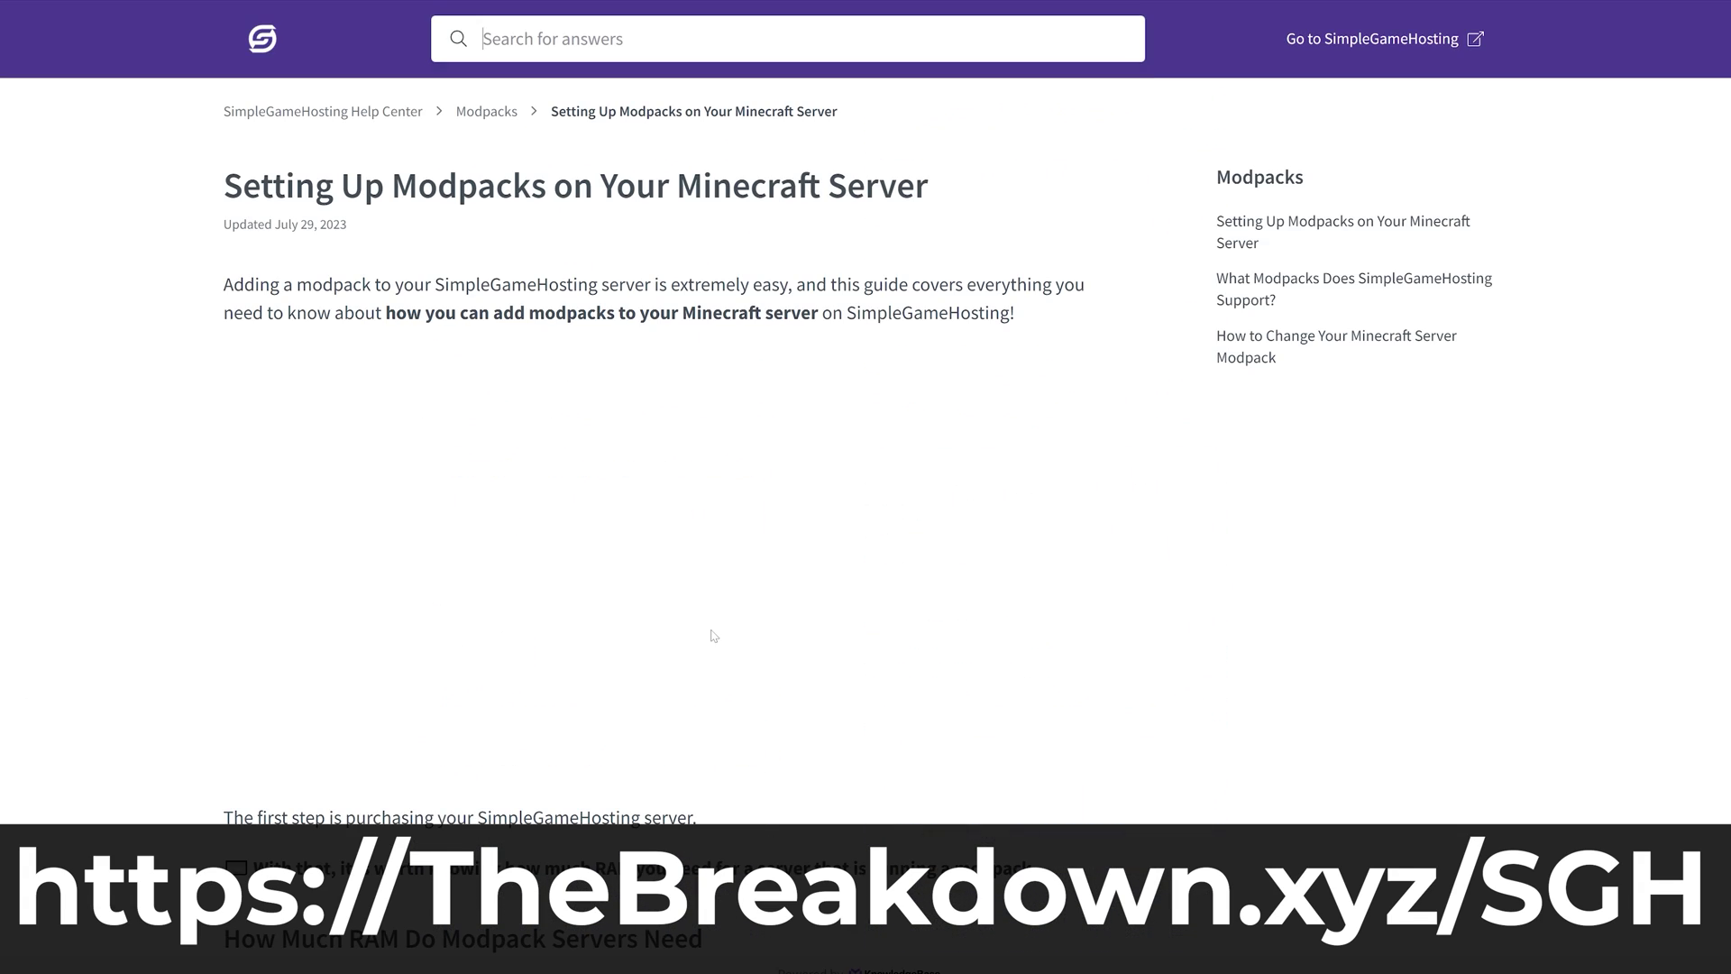
pyautogui.scroll(-9, 190, 499)
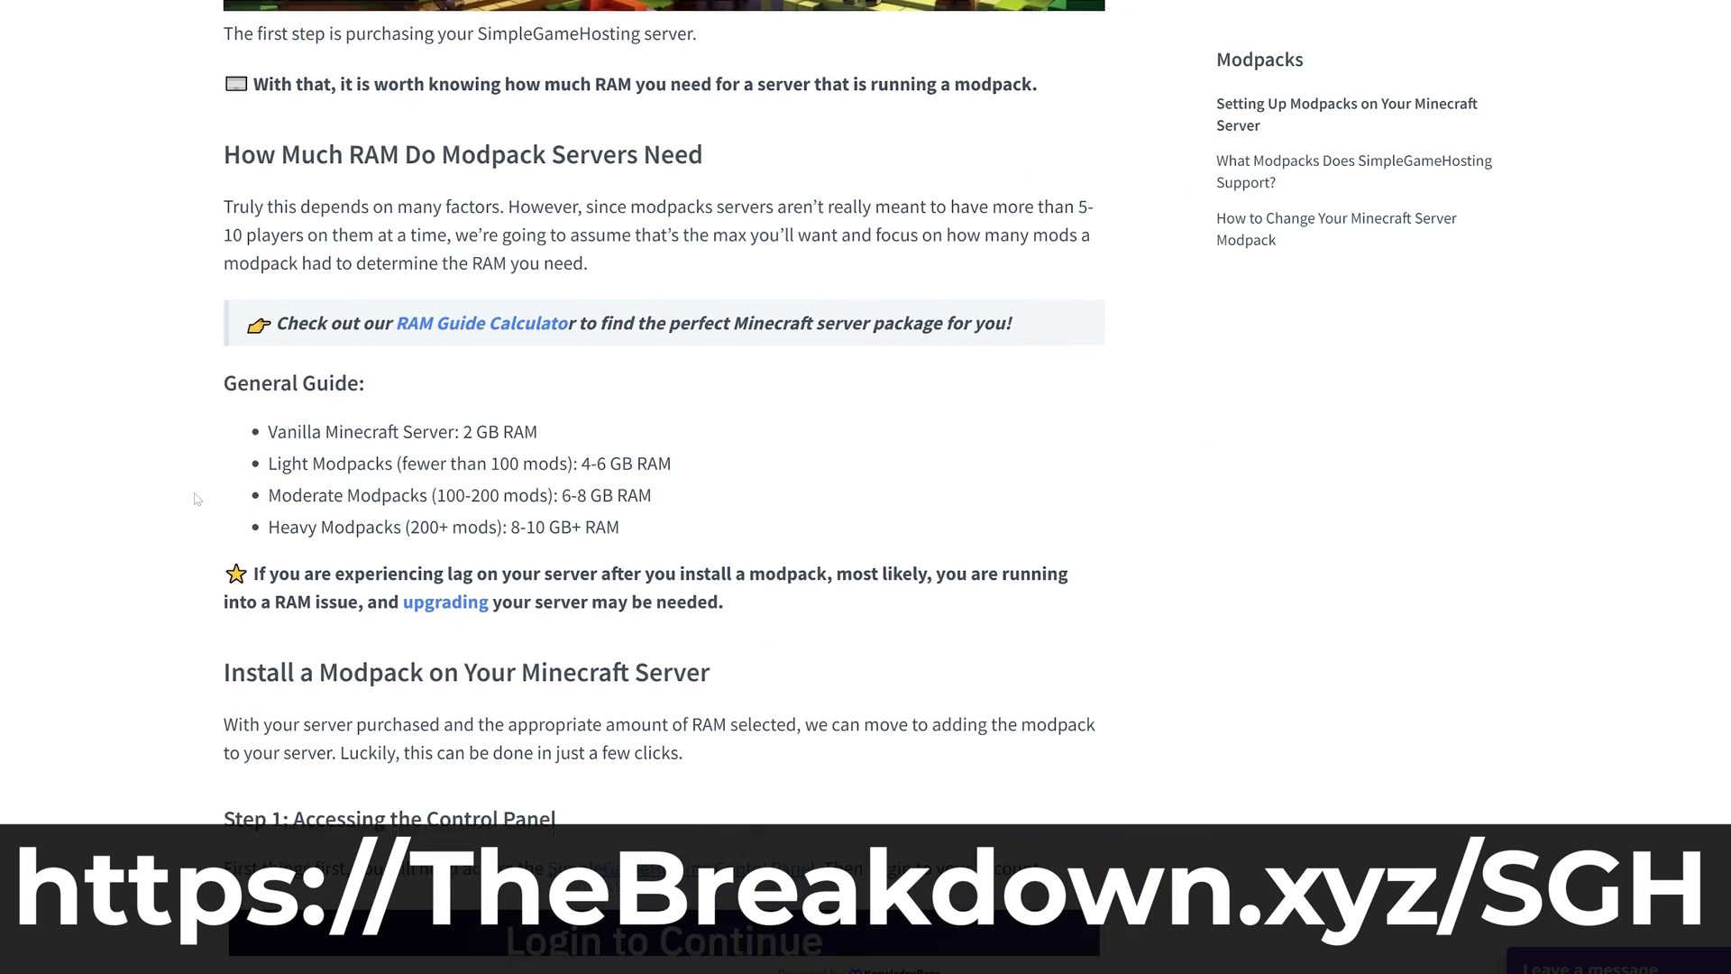
pyautogui.scroll(-2, 198, 499)
pyautogui.scroll(-6, 198, 494)
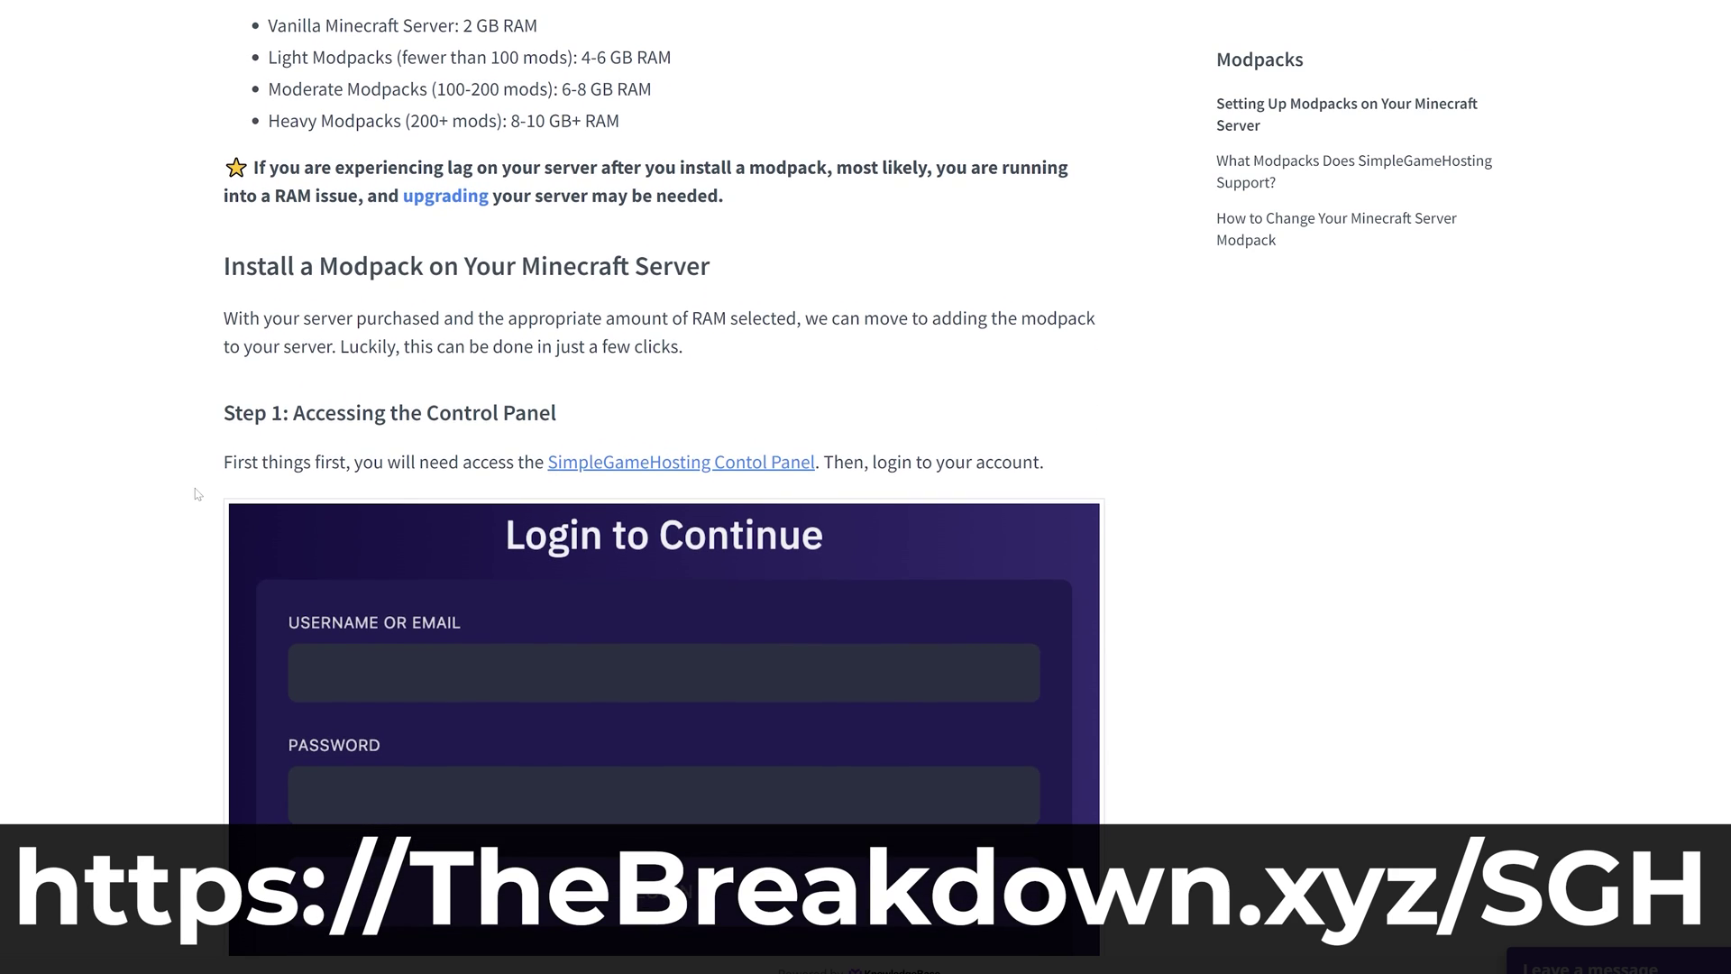
pyautogui.scroll(-3, 197, 494)
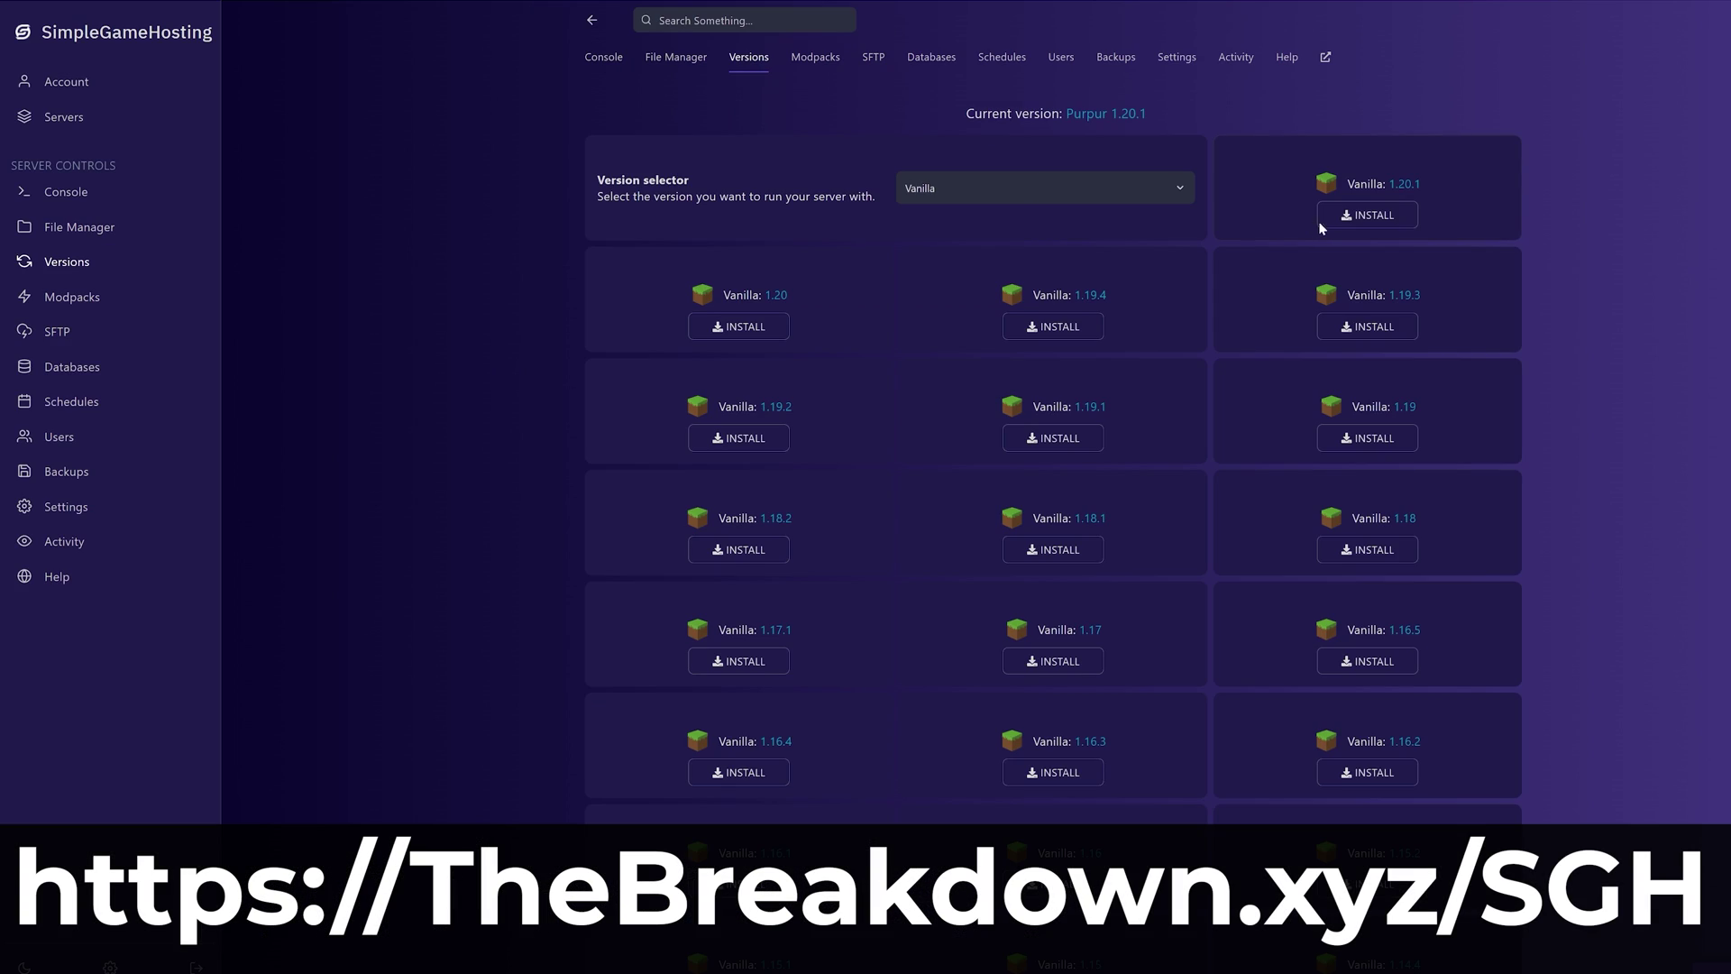
pyautogui.click(1346, 219)
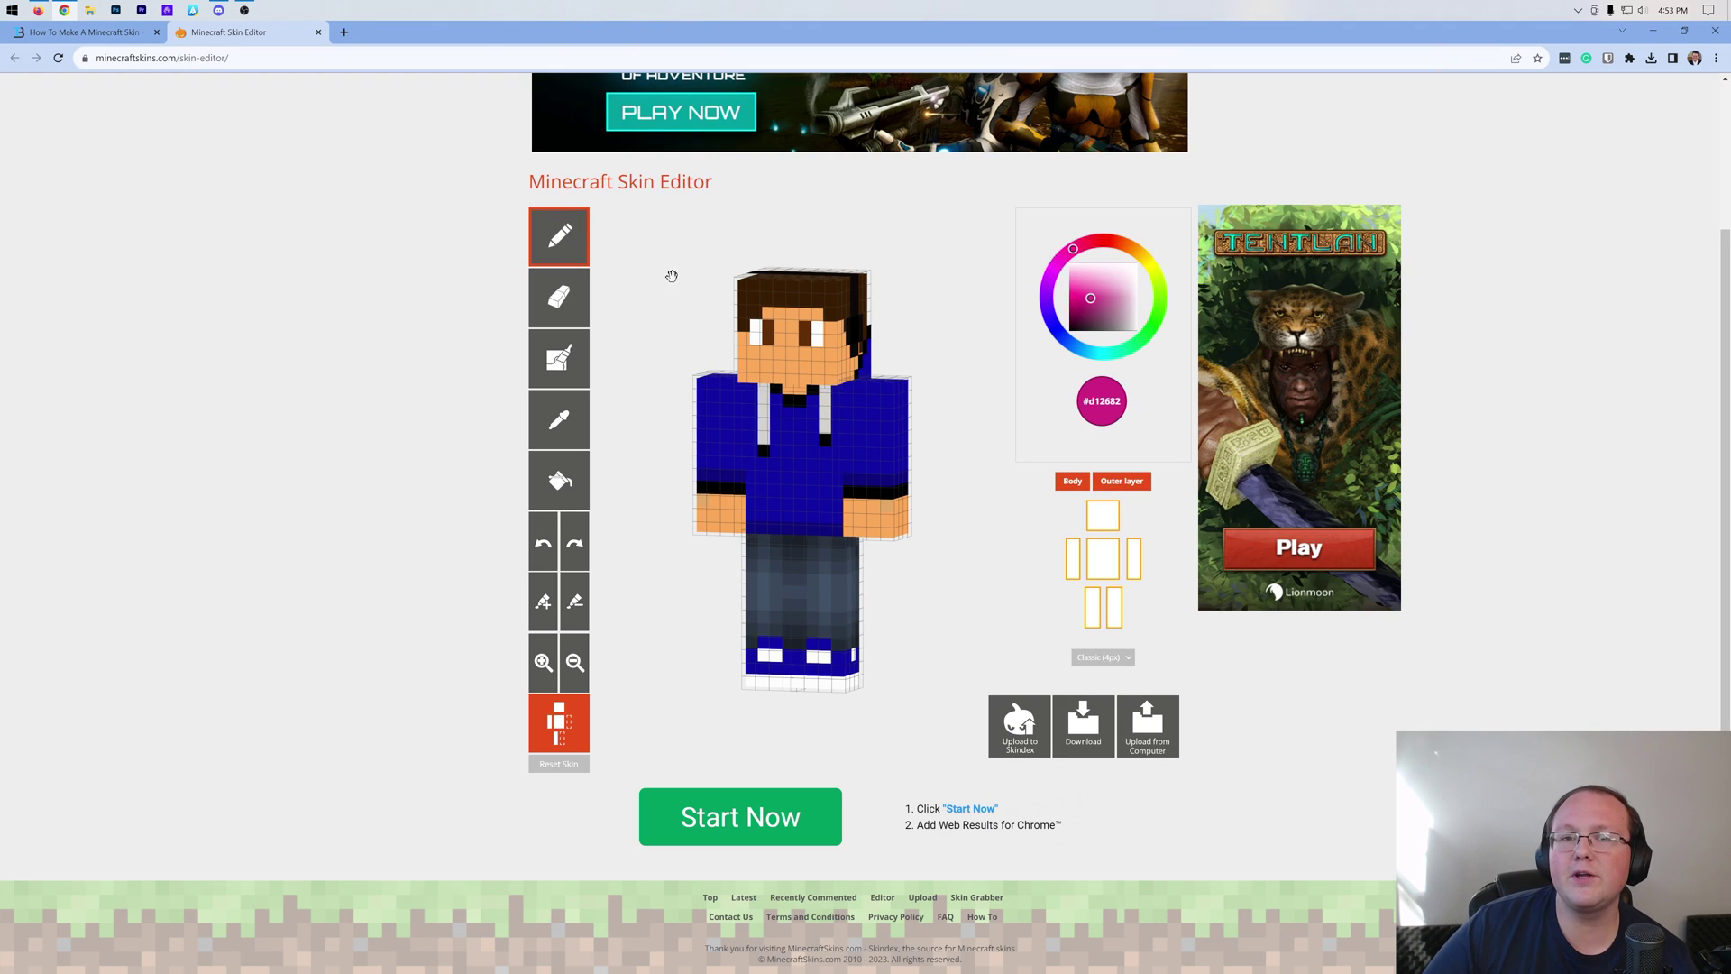
# - Rotate the loaded skin around, toggle the Outer layer off, and turn the model to face front
pyautogui.moveTo(668, 274); pyautogui.dragTo(886, 274)
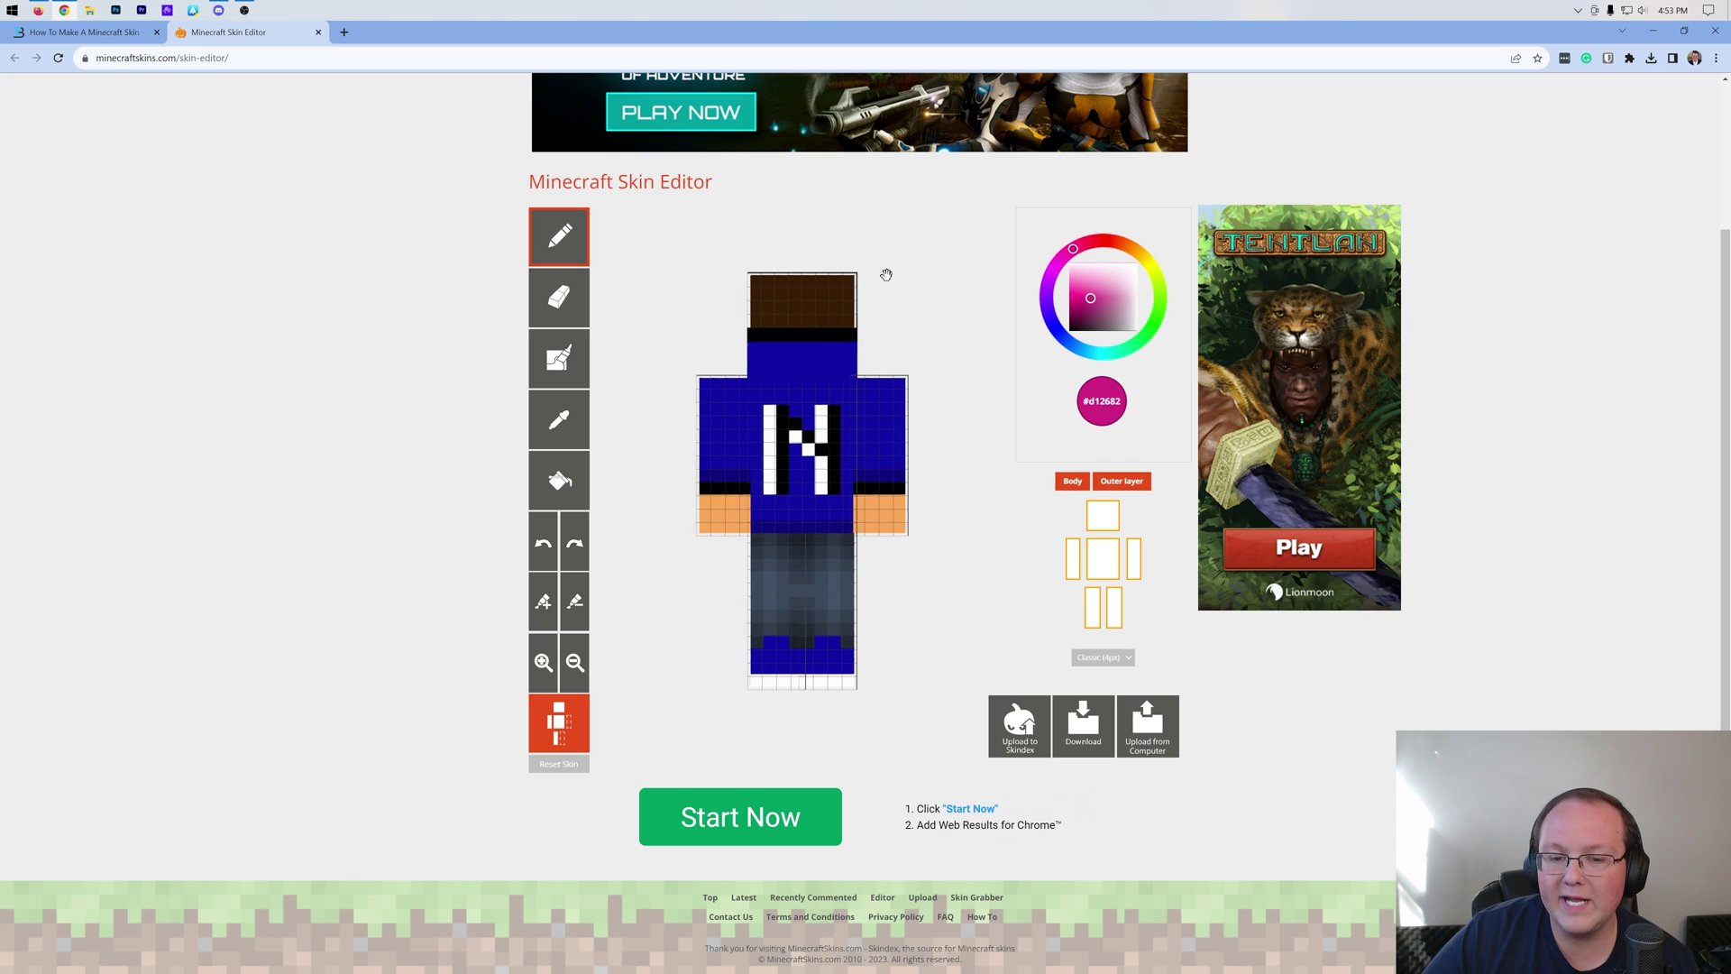
pyautogui.moveTo(698, 263); pyautogui.dragTo(1012, 389)
pyautogui.click(1117, 484)
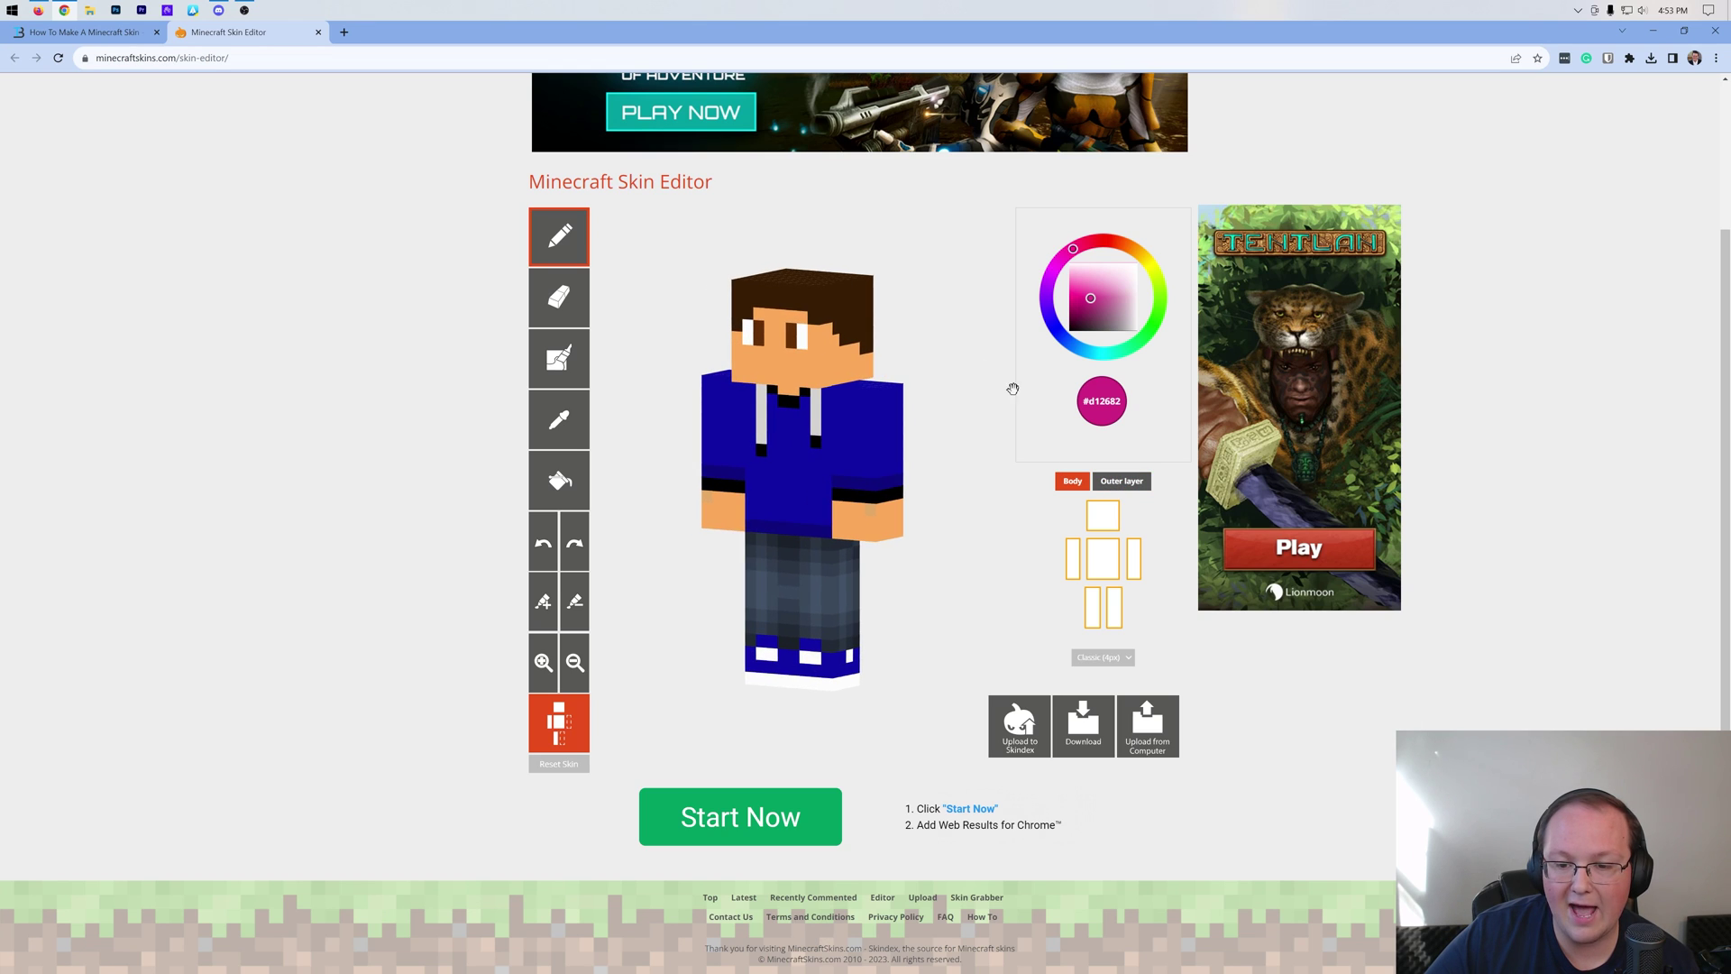
pyautogui.click(1127, 479)
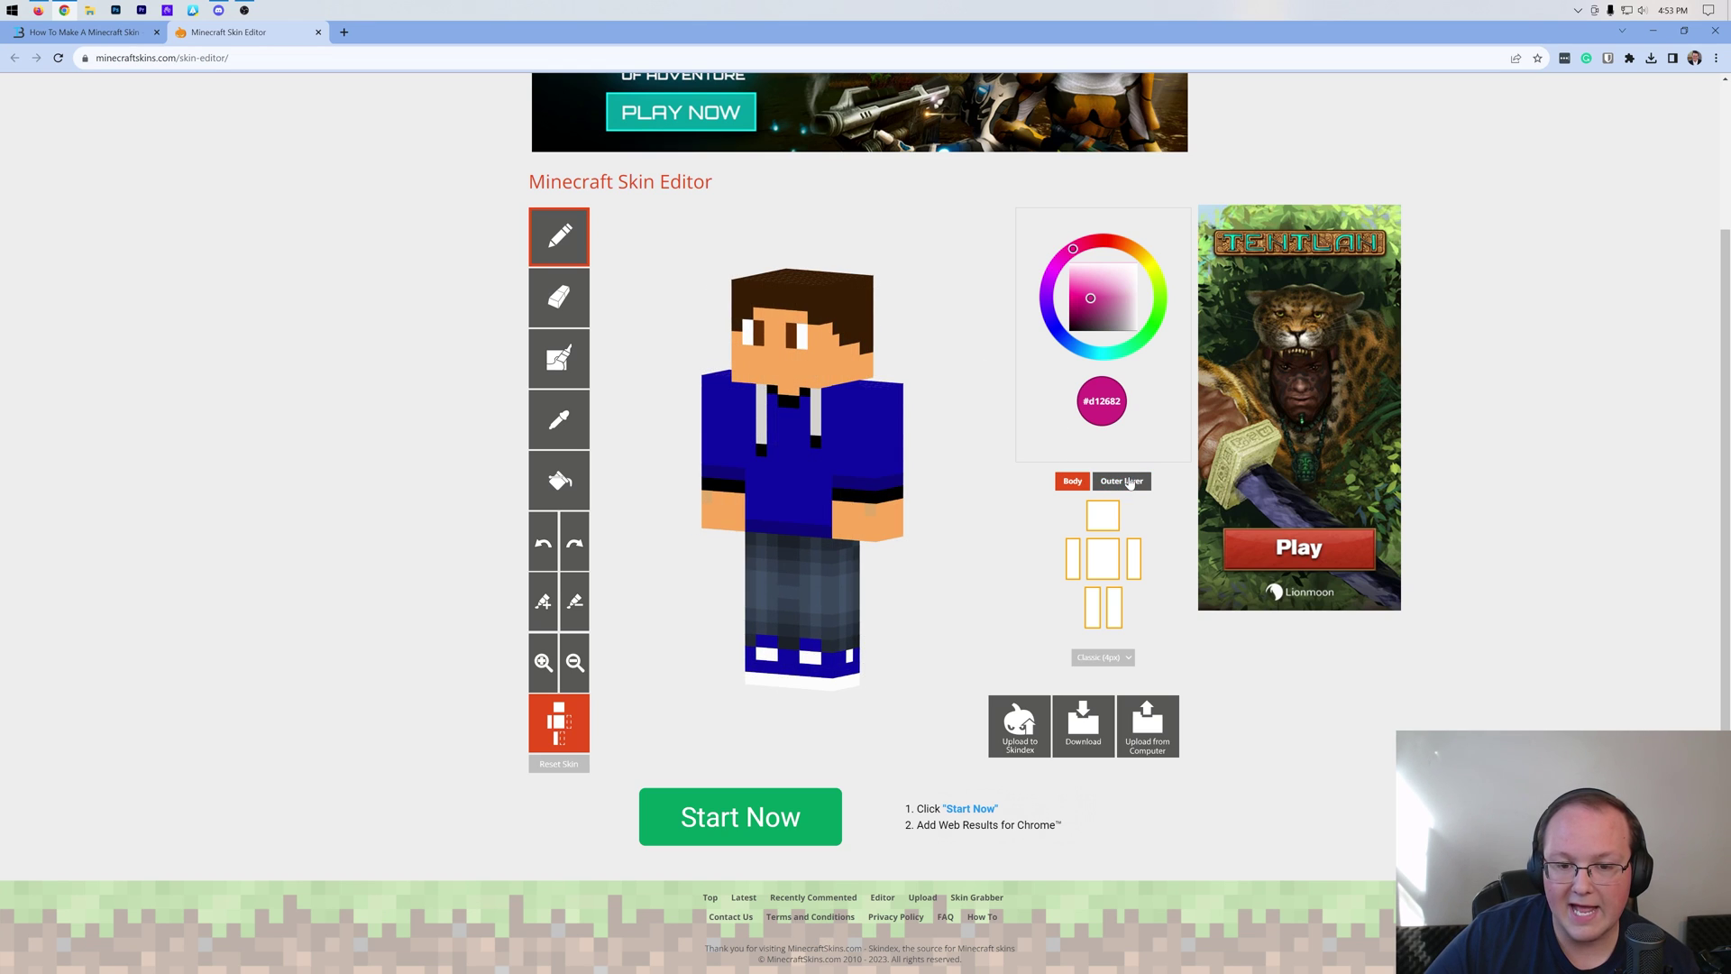
pyautogui.click(1124, 483)
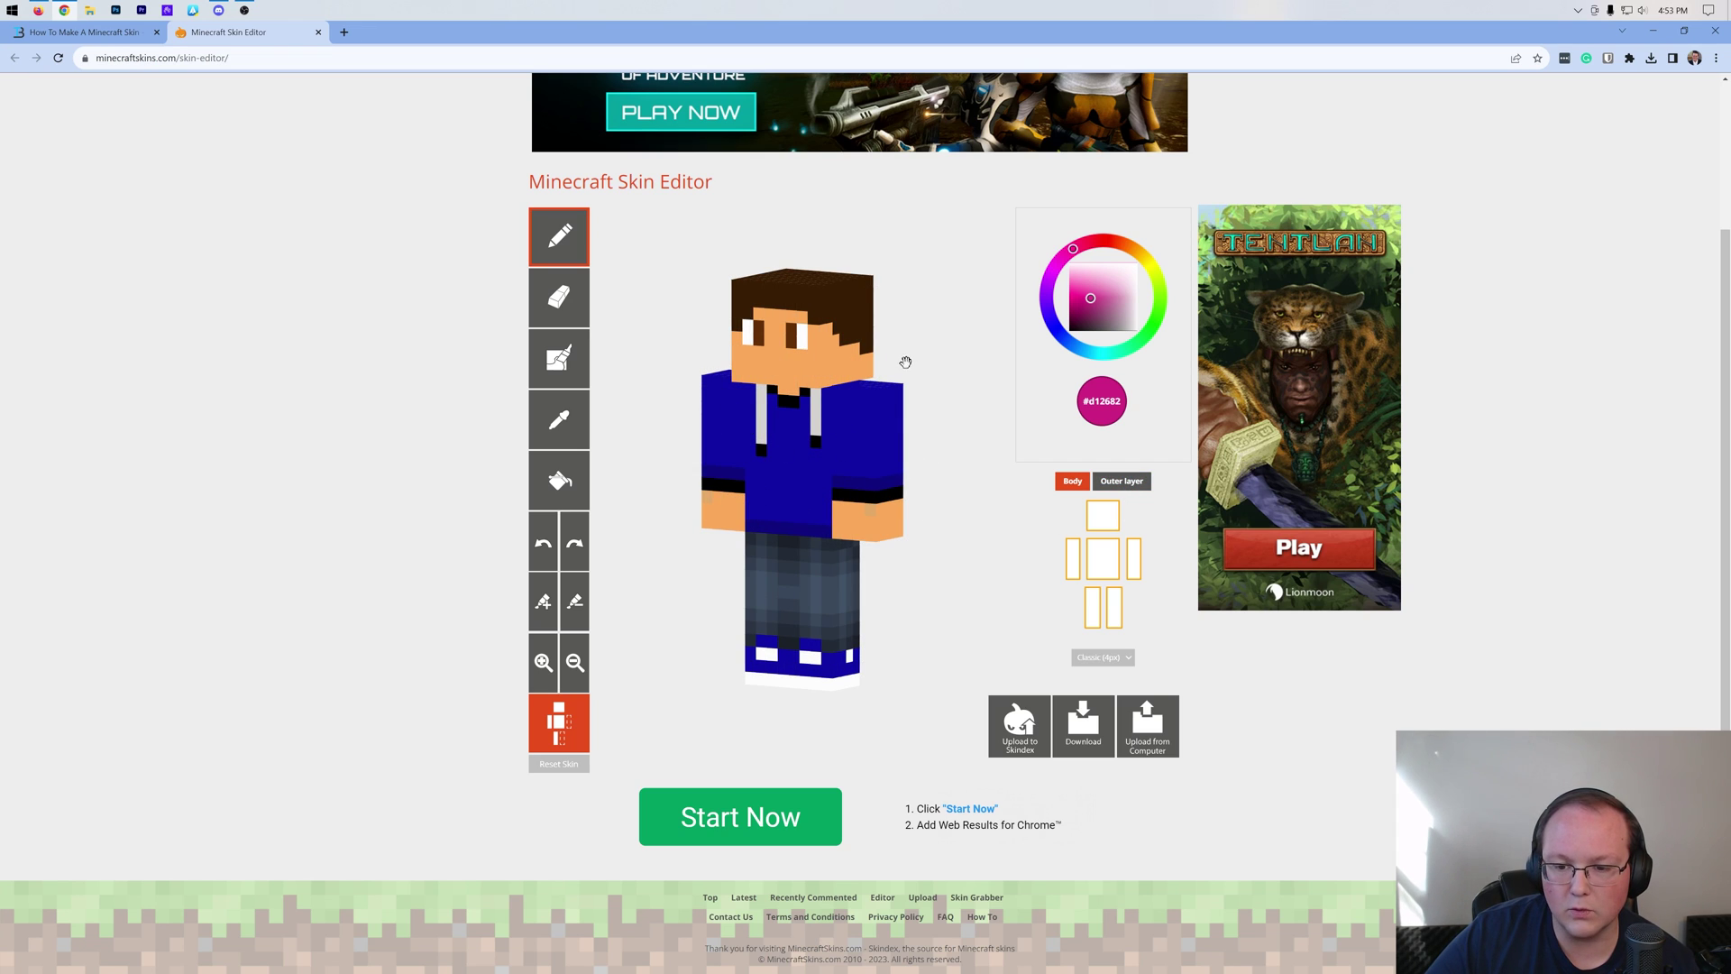
pyautogui.moveTo(905, 362); pyautogui.dragTo(956, 357)
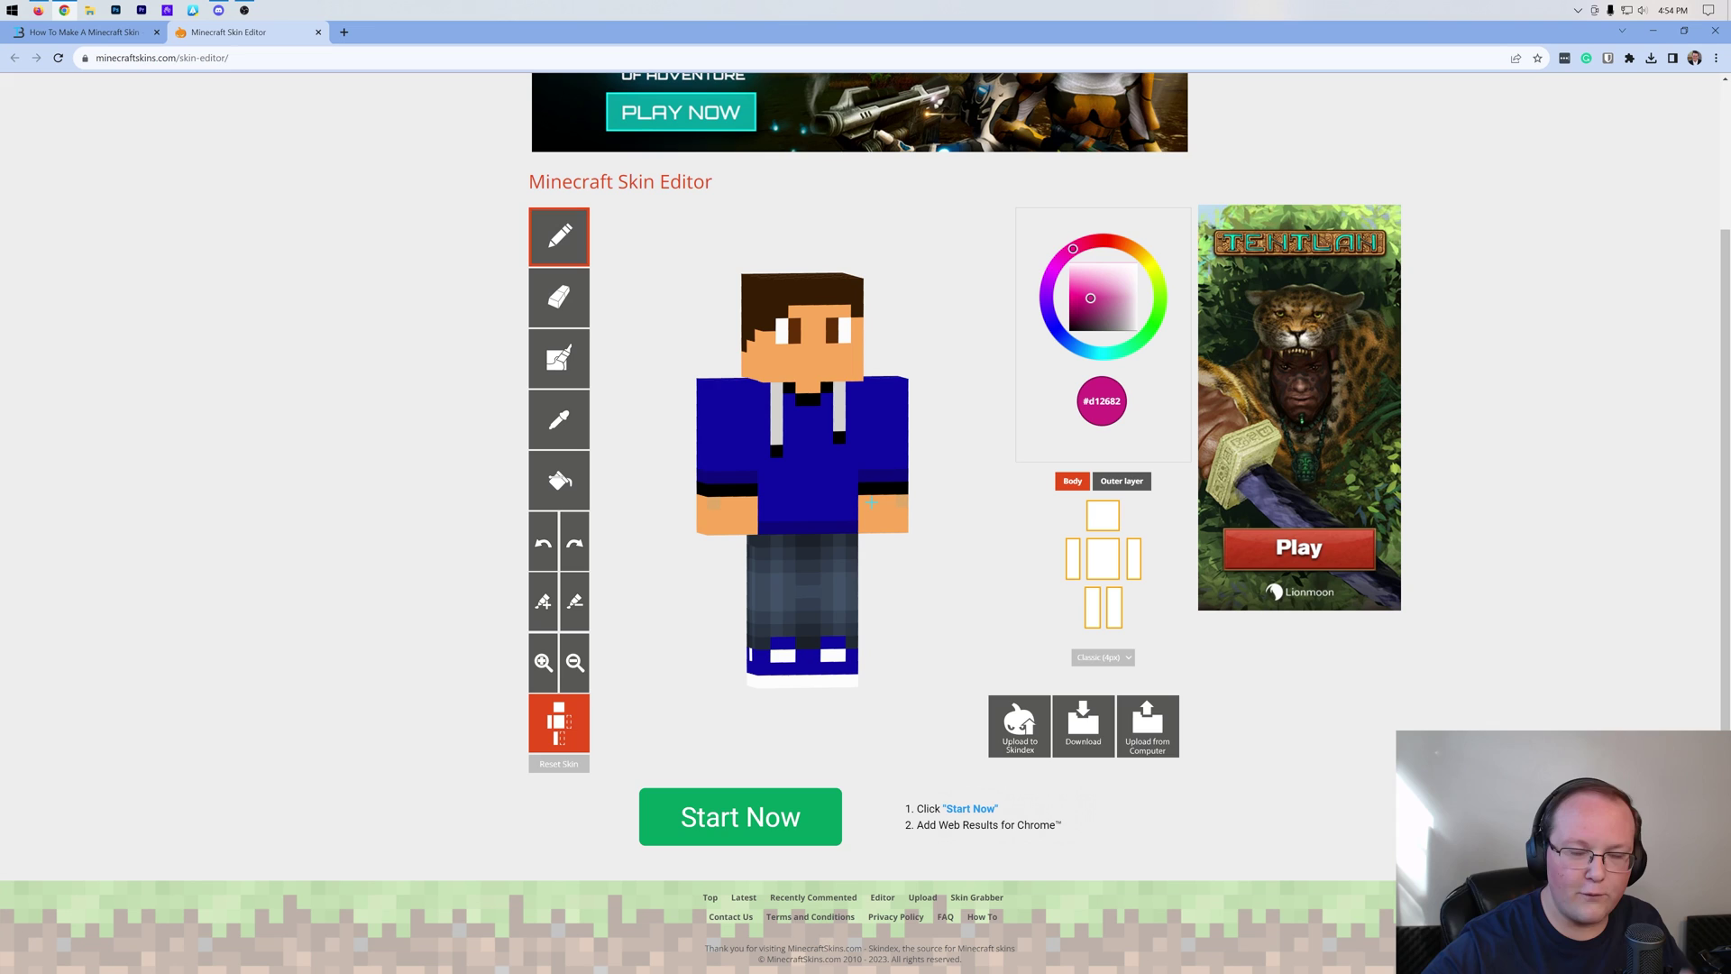
# - Sample the shirt's blue #100da4 and switch to the noise shading brush
pyautogui.click(559, 421)
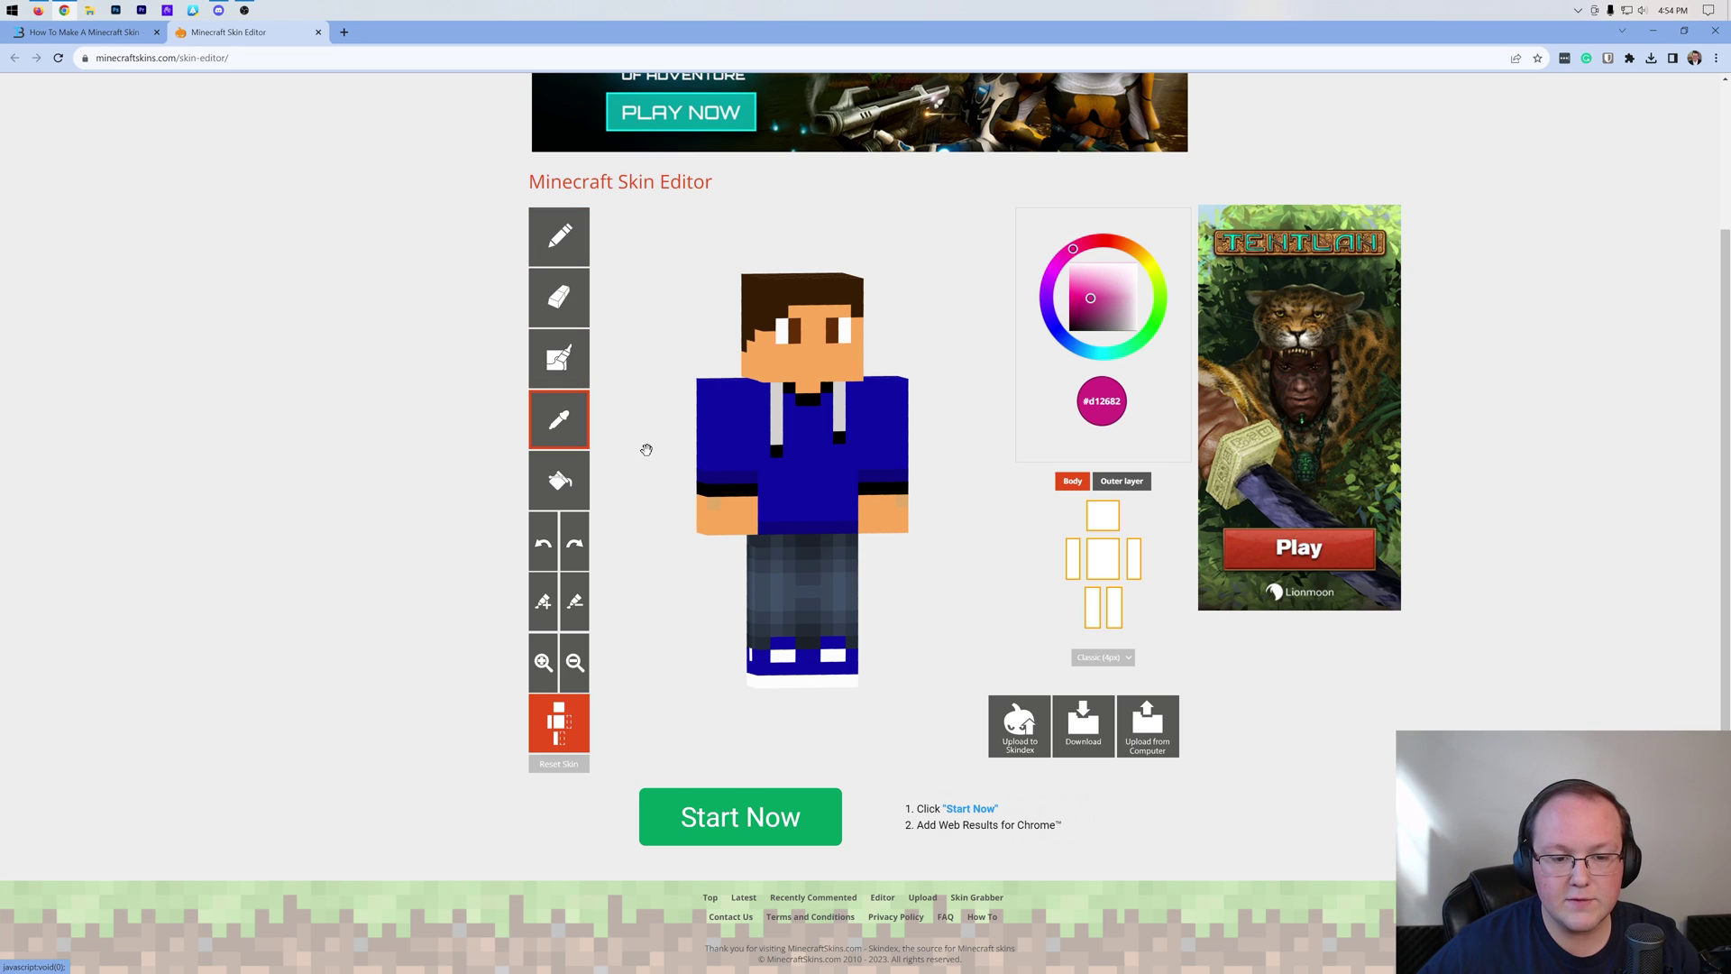
pyautogui.click(733, 406)
pyautogui.click(570, 374)
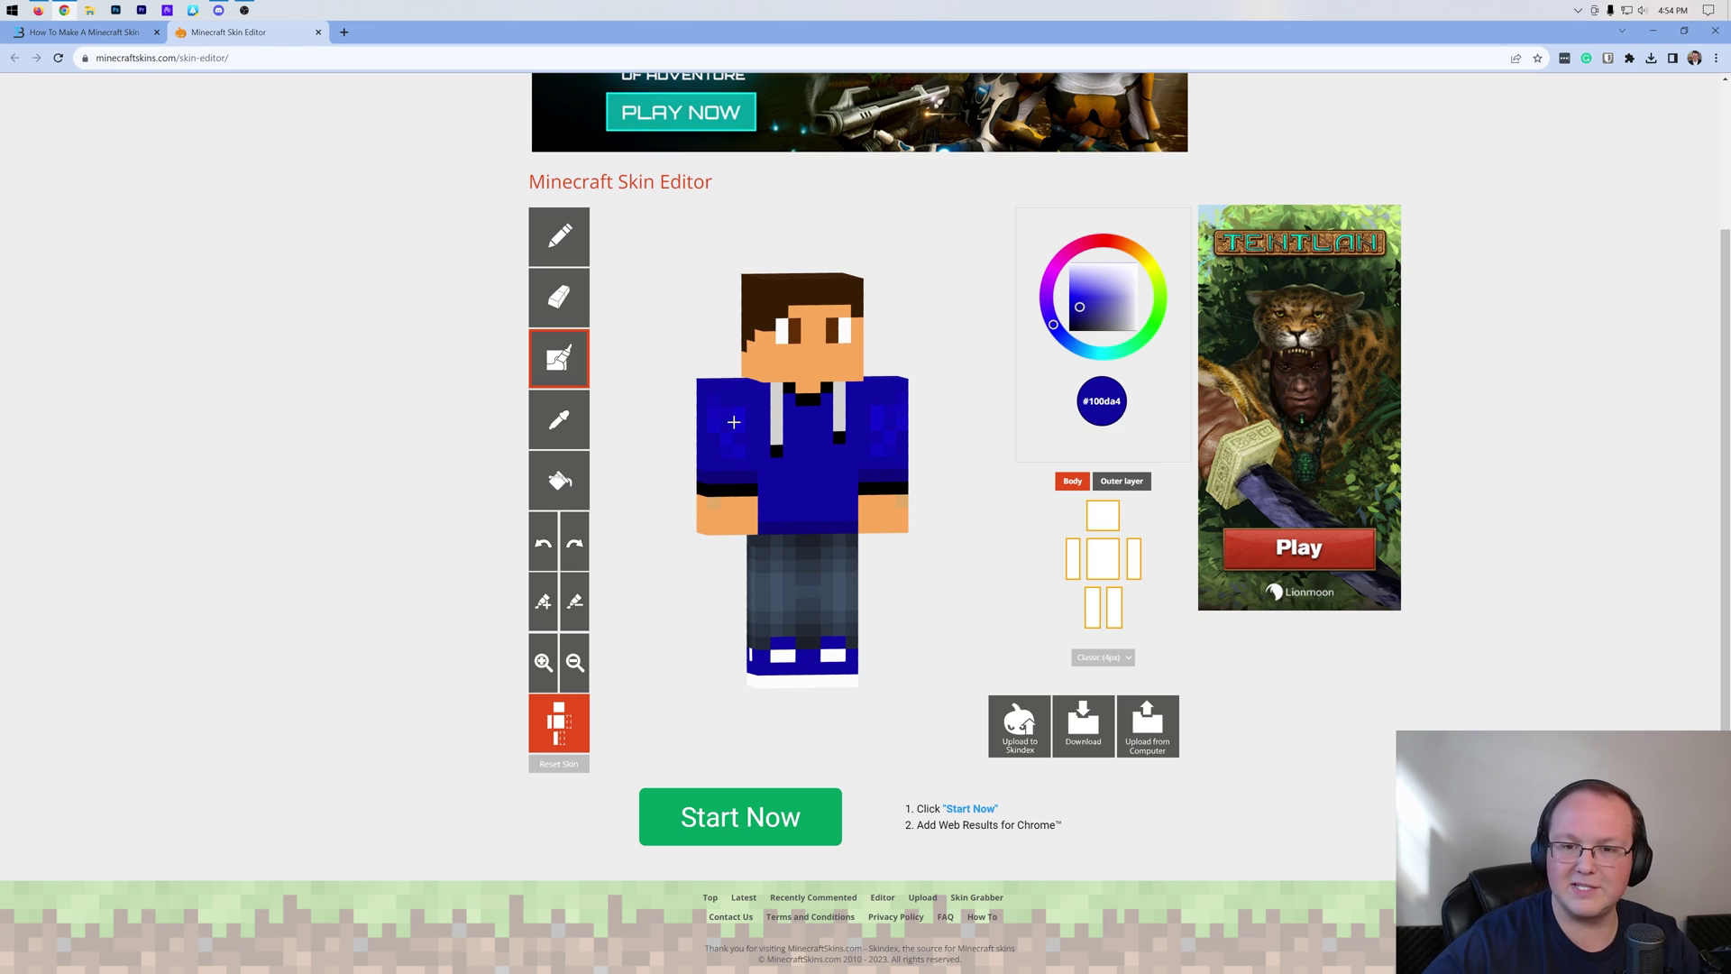
# - Turn to the model's back and paint over the white N logo in blue
pyautogui.moveTo(734, 422); pyautogui.dragTo(667, 401, button='right')
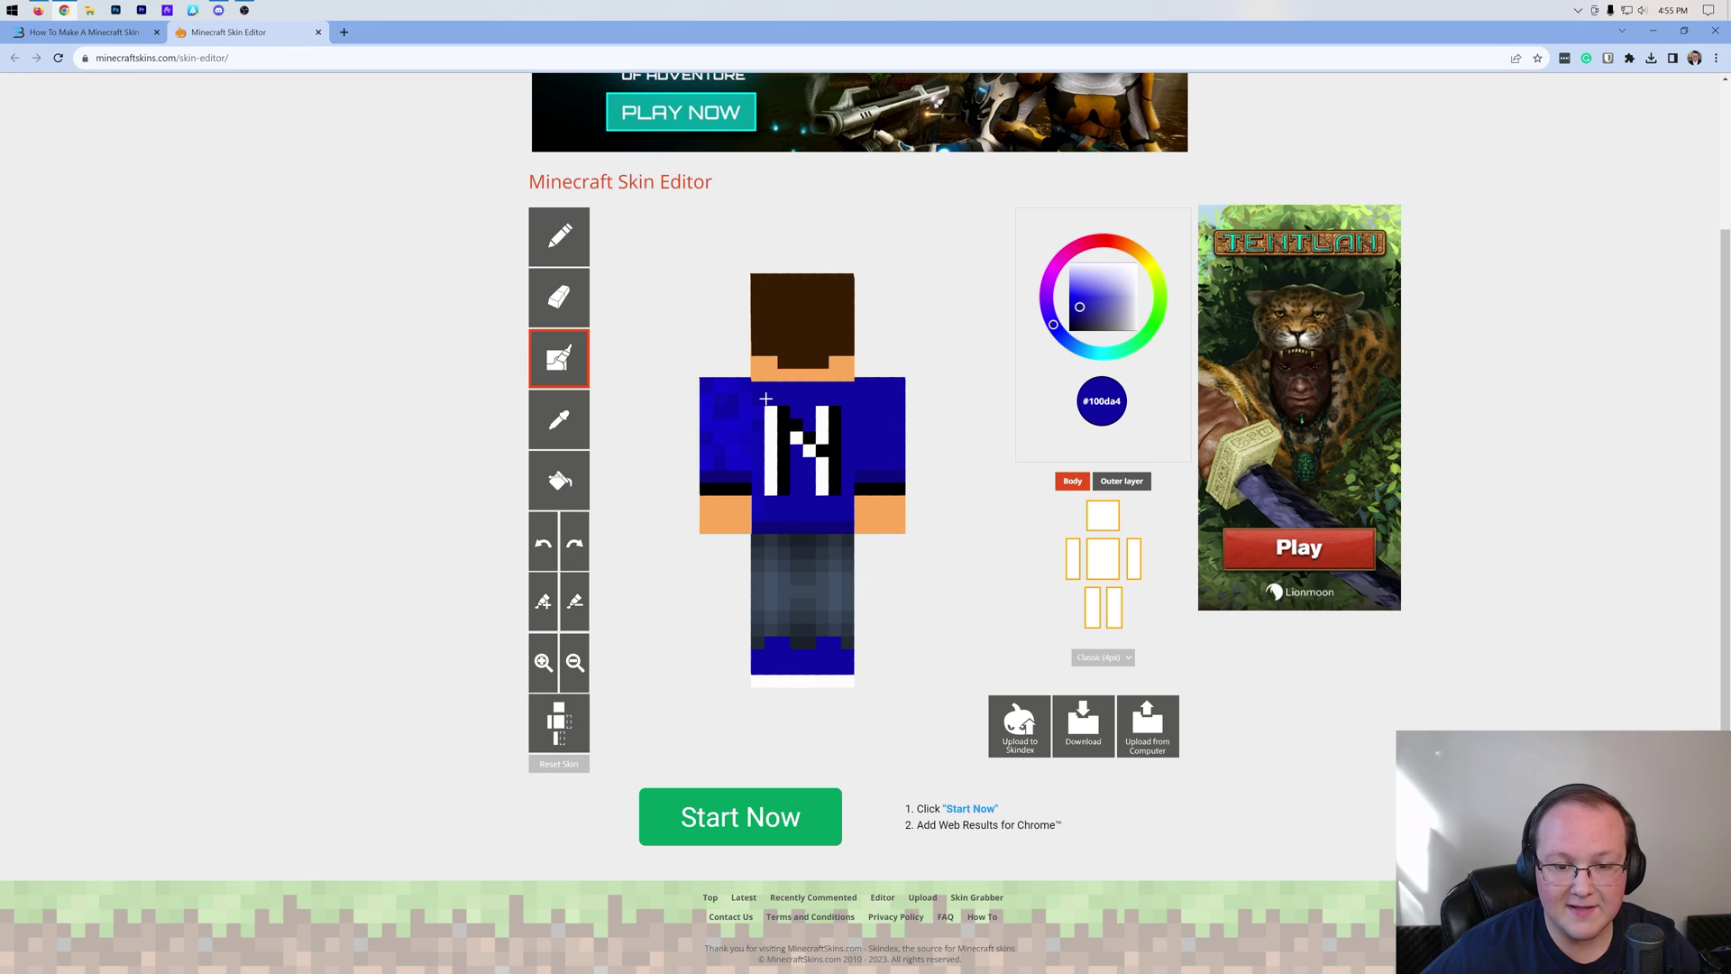
pyautogui.moveTo(793, 422)
pyautogui.mouseDown()
pyautogui.moveTo(780, 454)
pyautogui.moveTo(819, 413)
pyautogui.moveTo(805, 487)
pyautogui.moveTo(817, 422)
pyautogui.mouseUp()
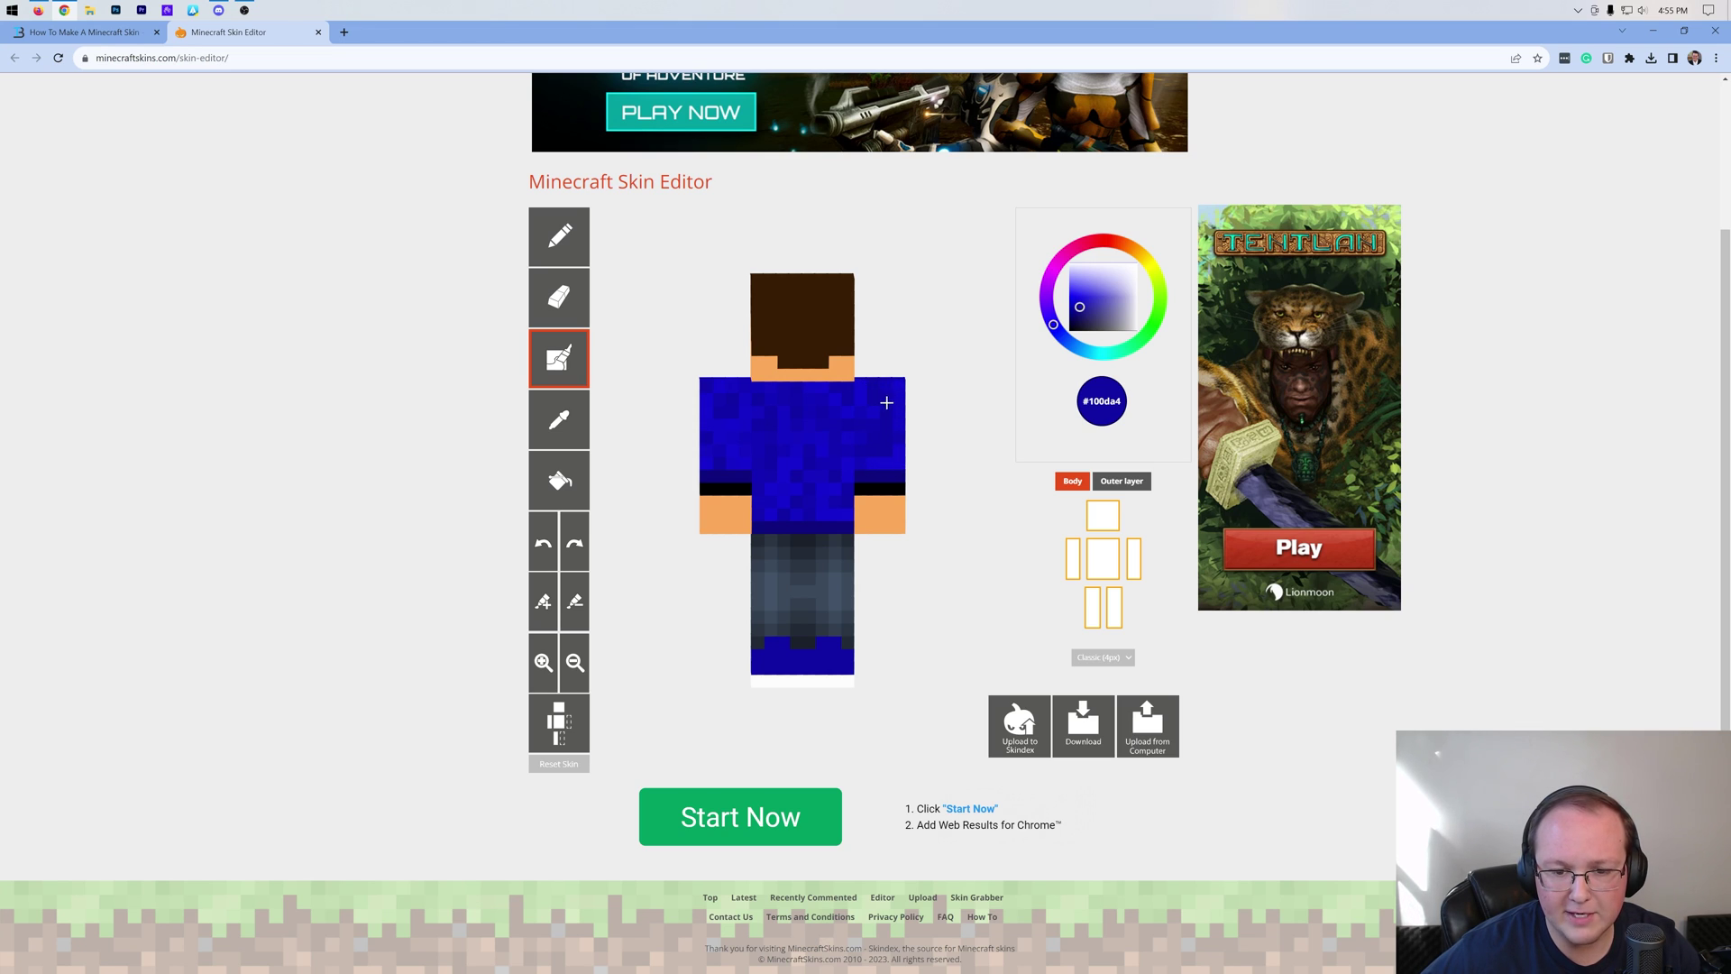
pyautogui.moveTo(921, 351); pyautogui.dragTo(813, 421)
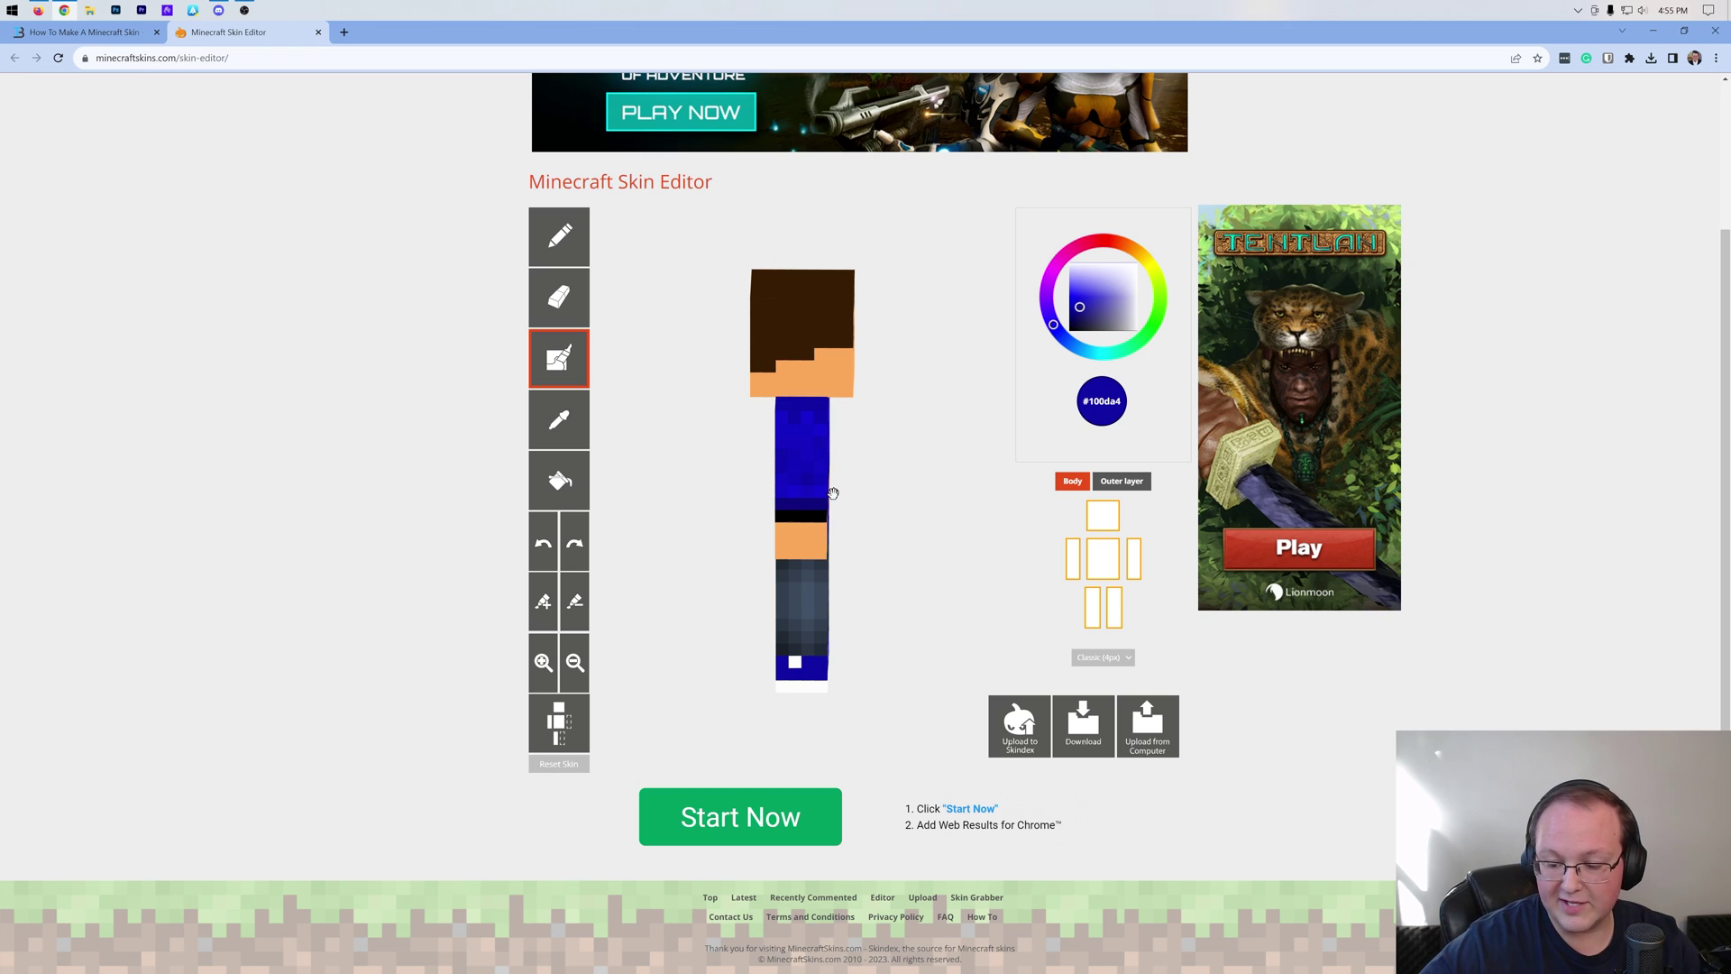
pyautogui.moveTo(832, 494); pyautogui.dragTo(848, 264)
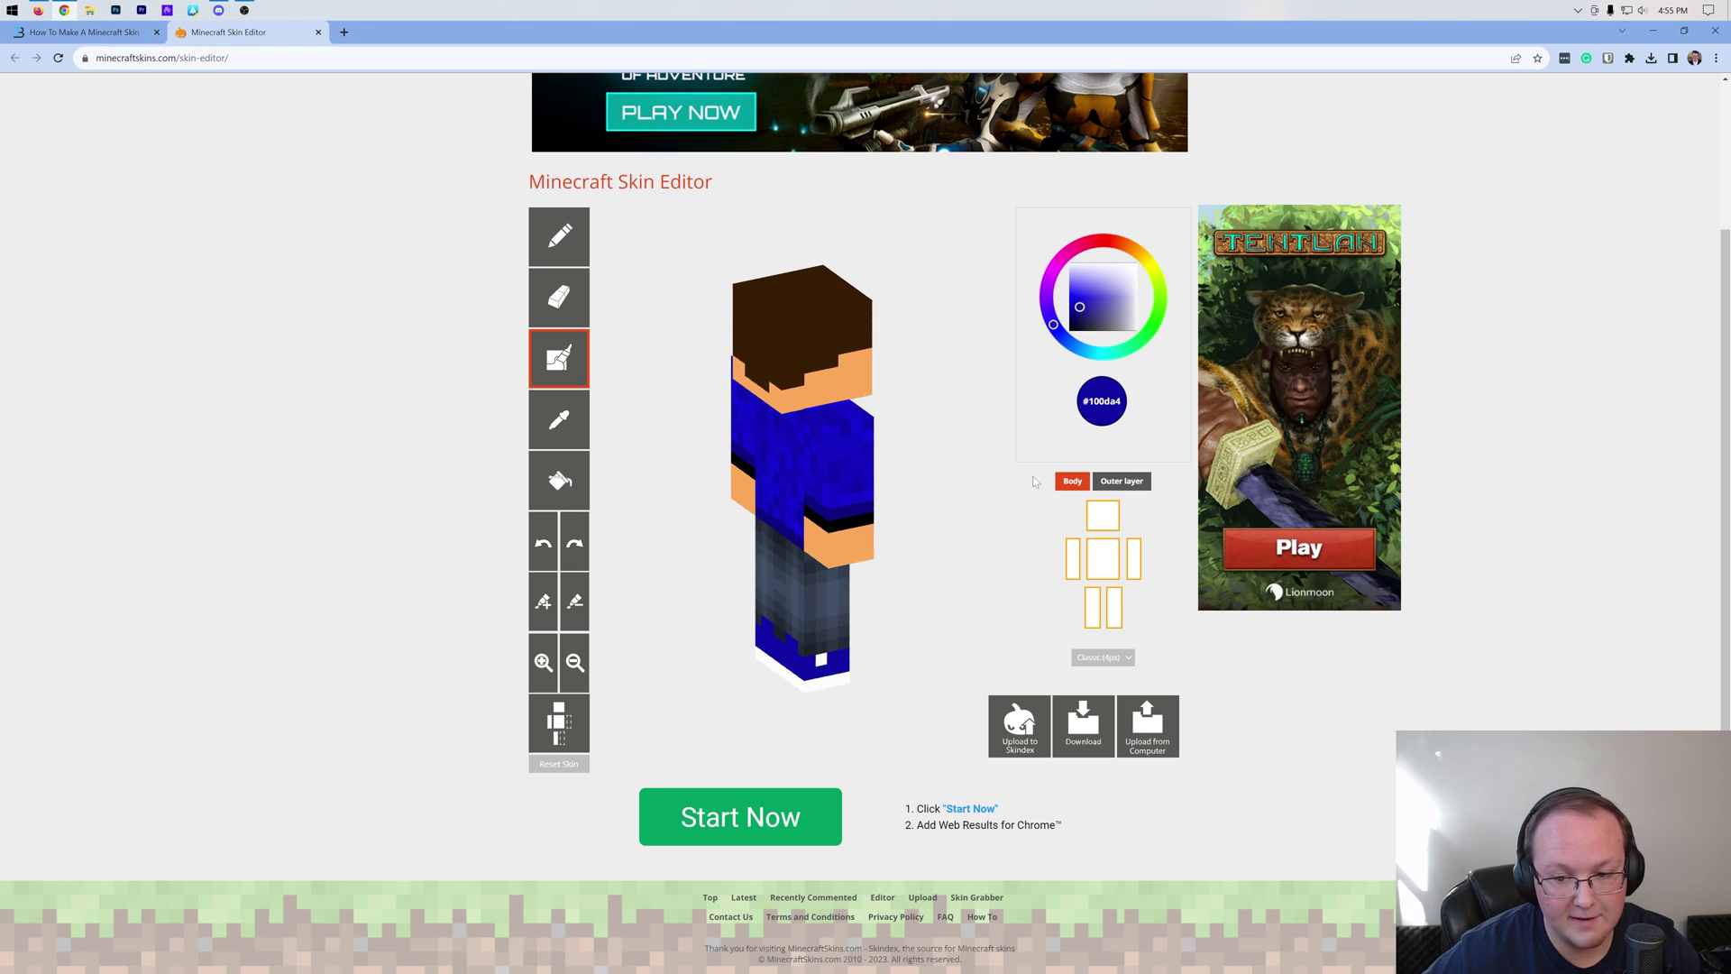
# - Hide the head and both arms on the 3-D model
pyautogui.click(1106, 514)
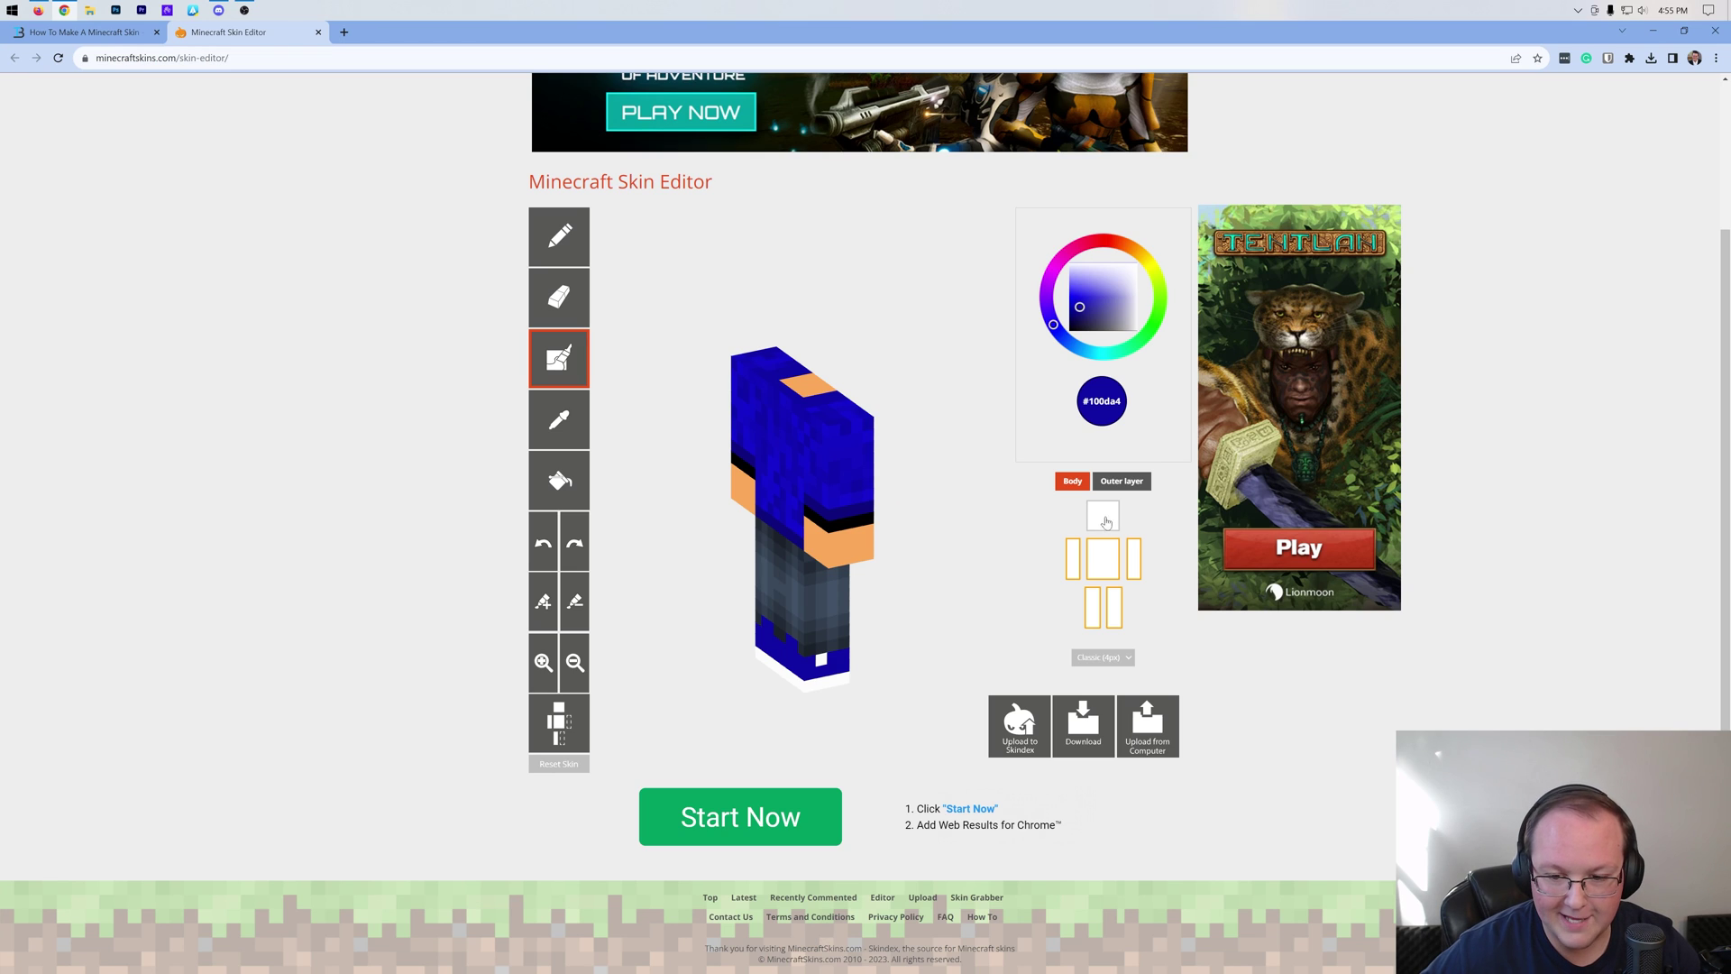
pyautogui.click(1073, 558)
pyautogui.click(1136, 556)
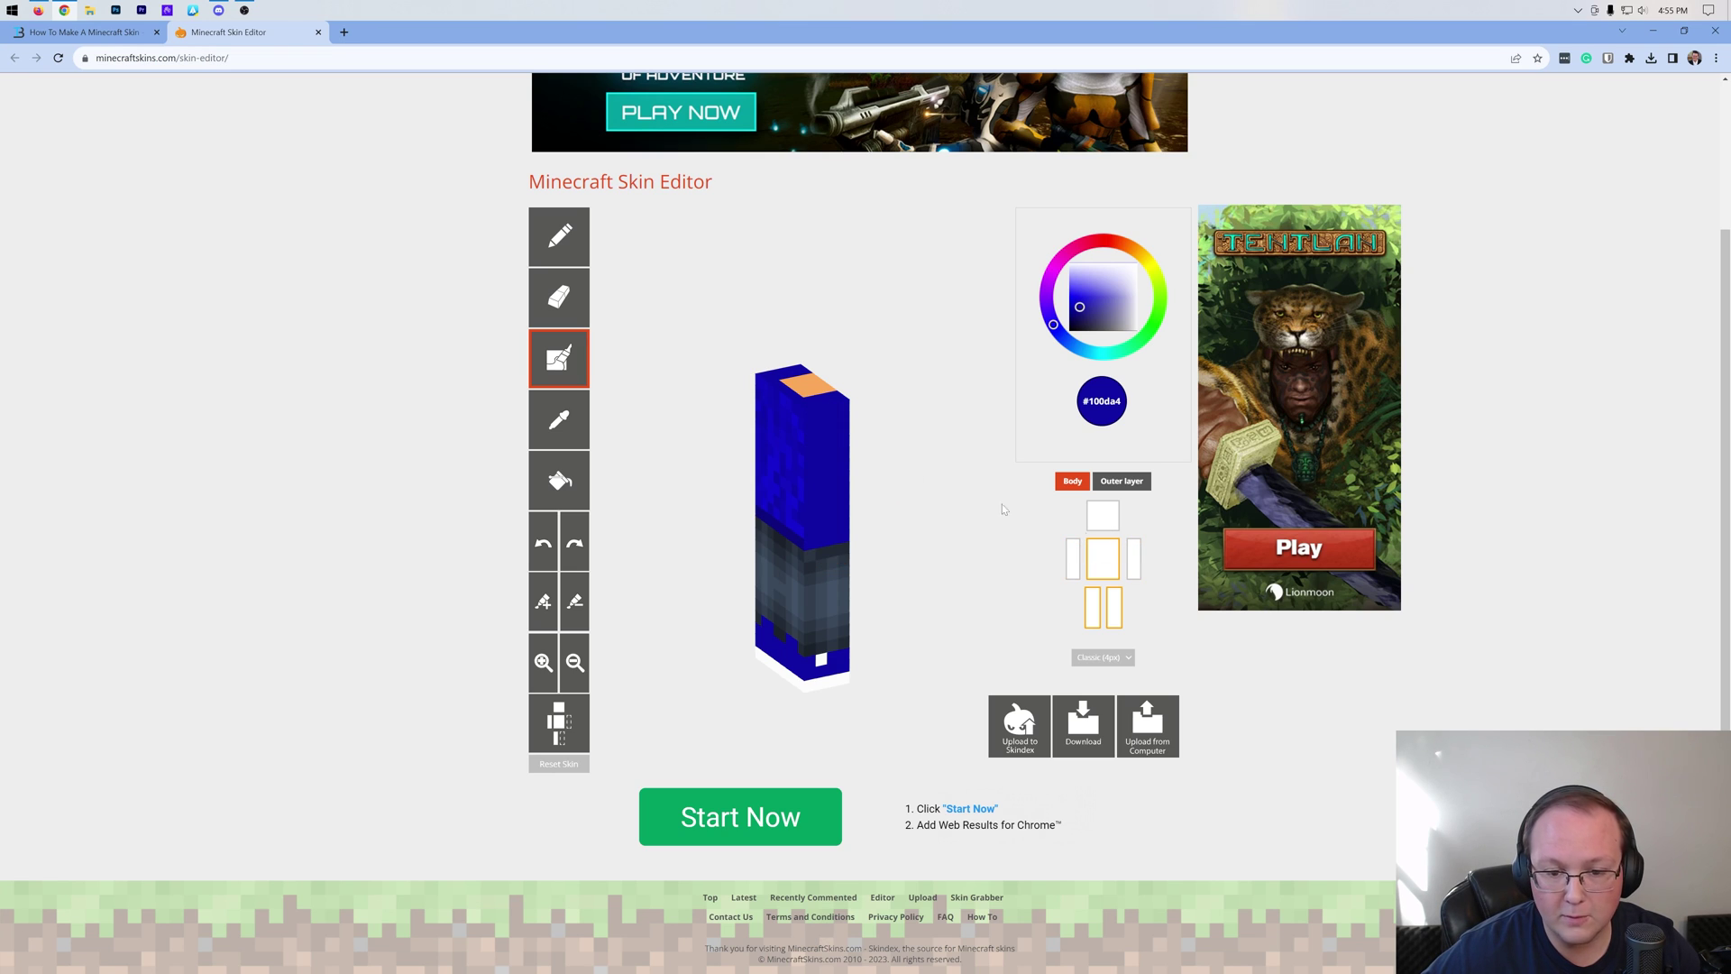
# - Rotate the torso-and-legs model to view its front, top, sides and back
pyautogui.moveTo(719, 344); pyautogui.dragTo(801, 430)
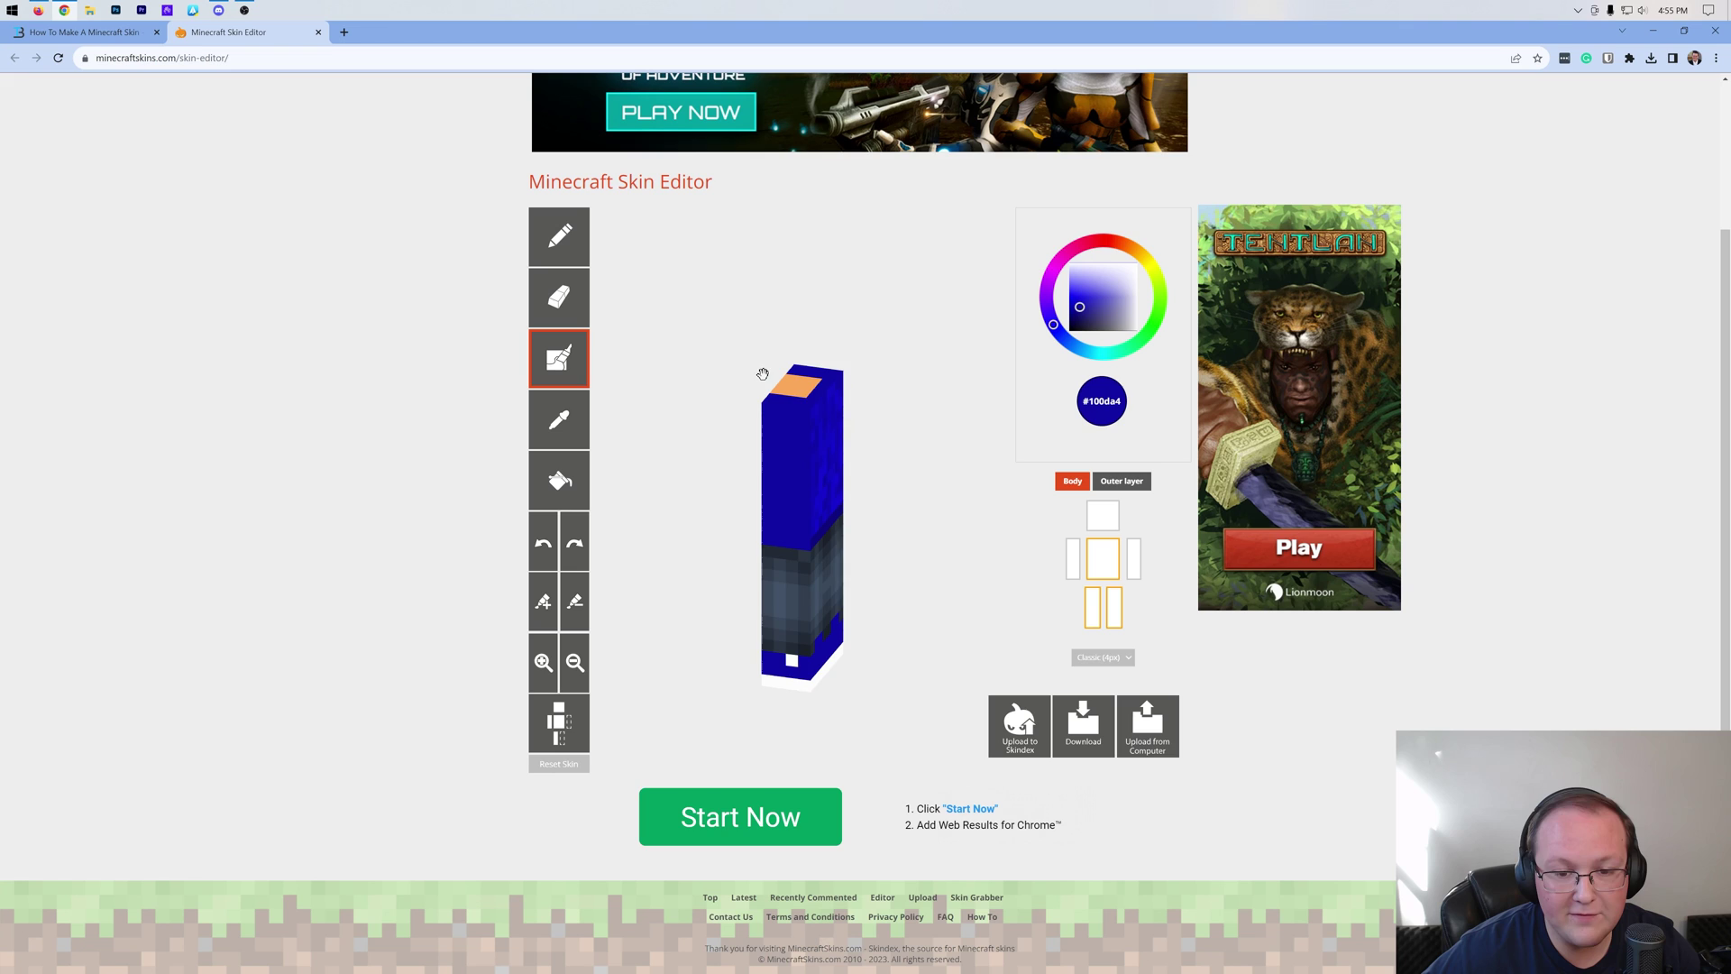
pyautogui.moveTo(763, 374); pyautogui.dragTo(818, 420)
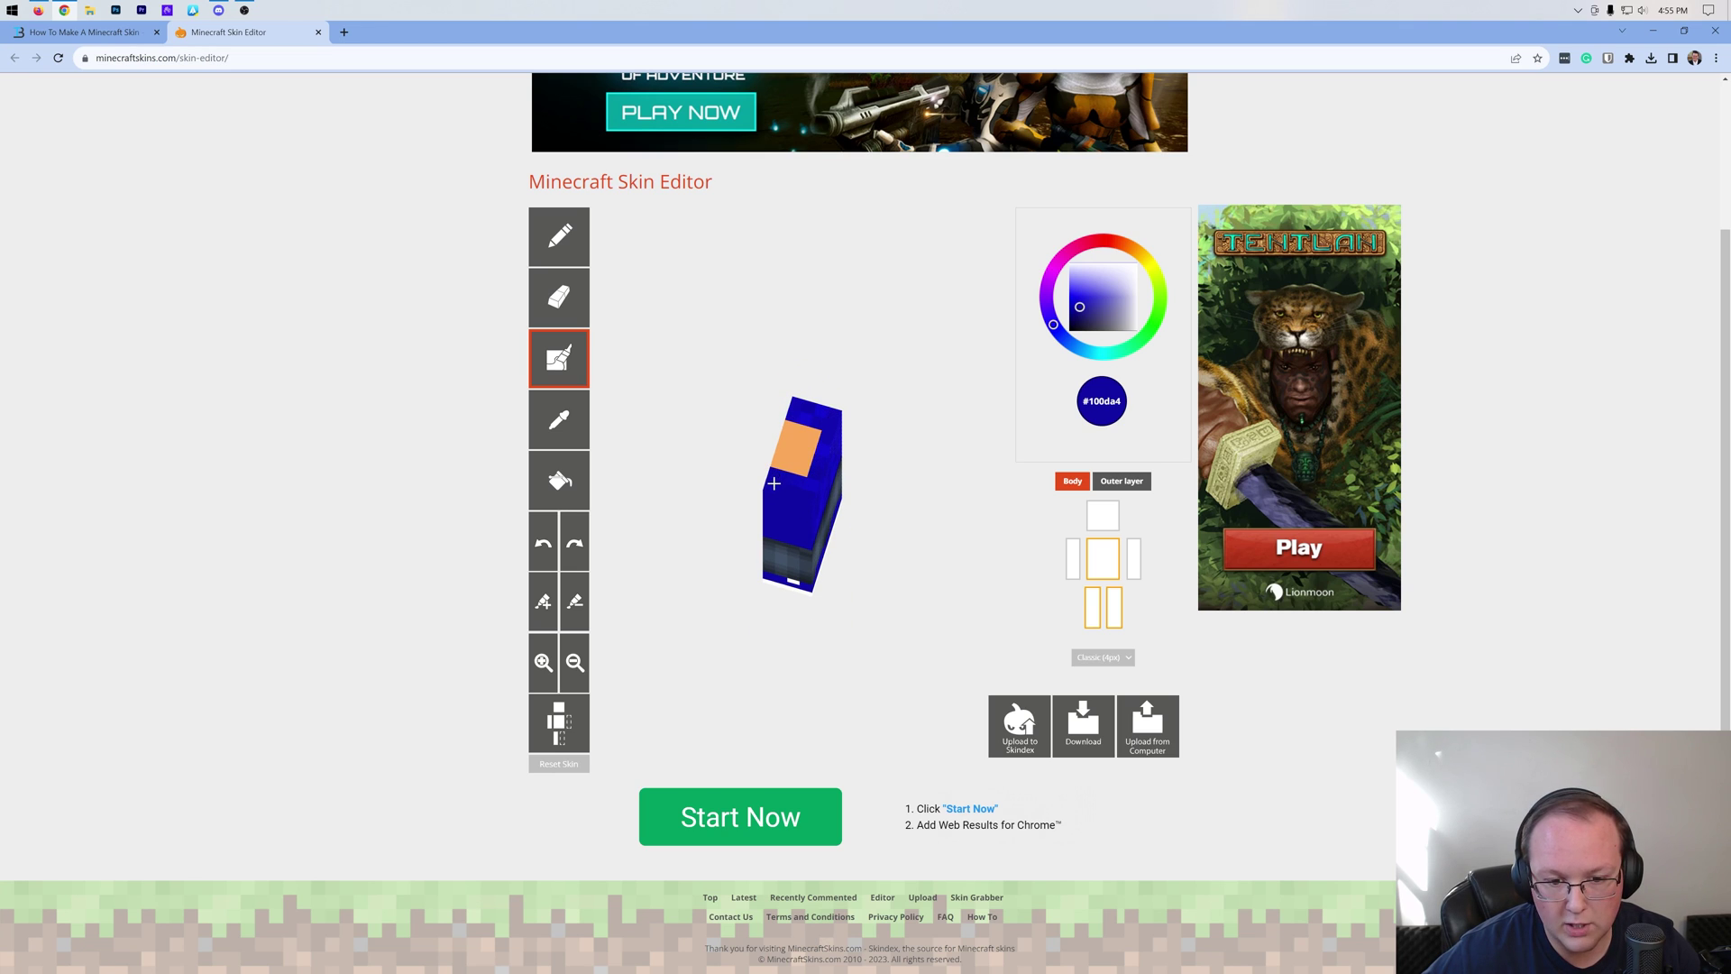
pyautogui.moveTo(771, 548); pyautogui.dragTo(776, 412)
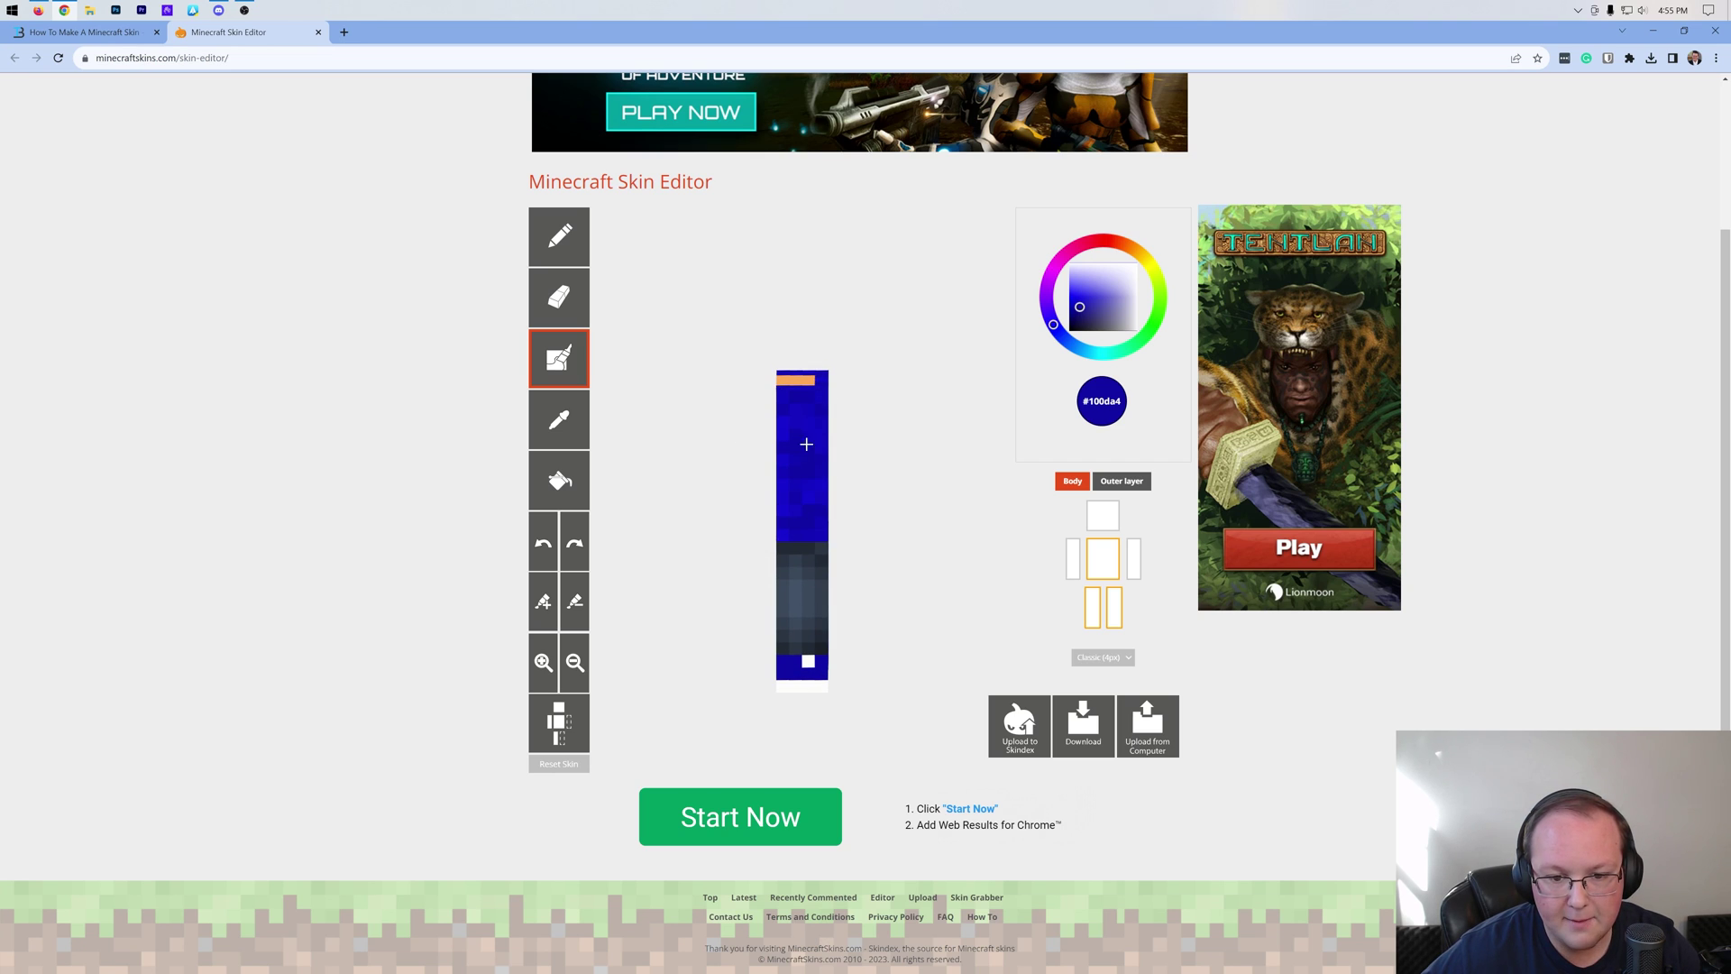
pyautogui.moveTo(864, 429); pyautogui.dragTo(774, 425)
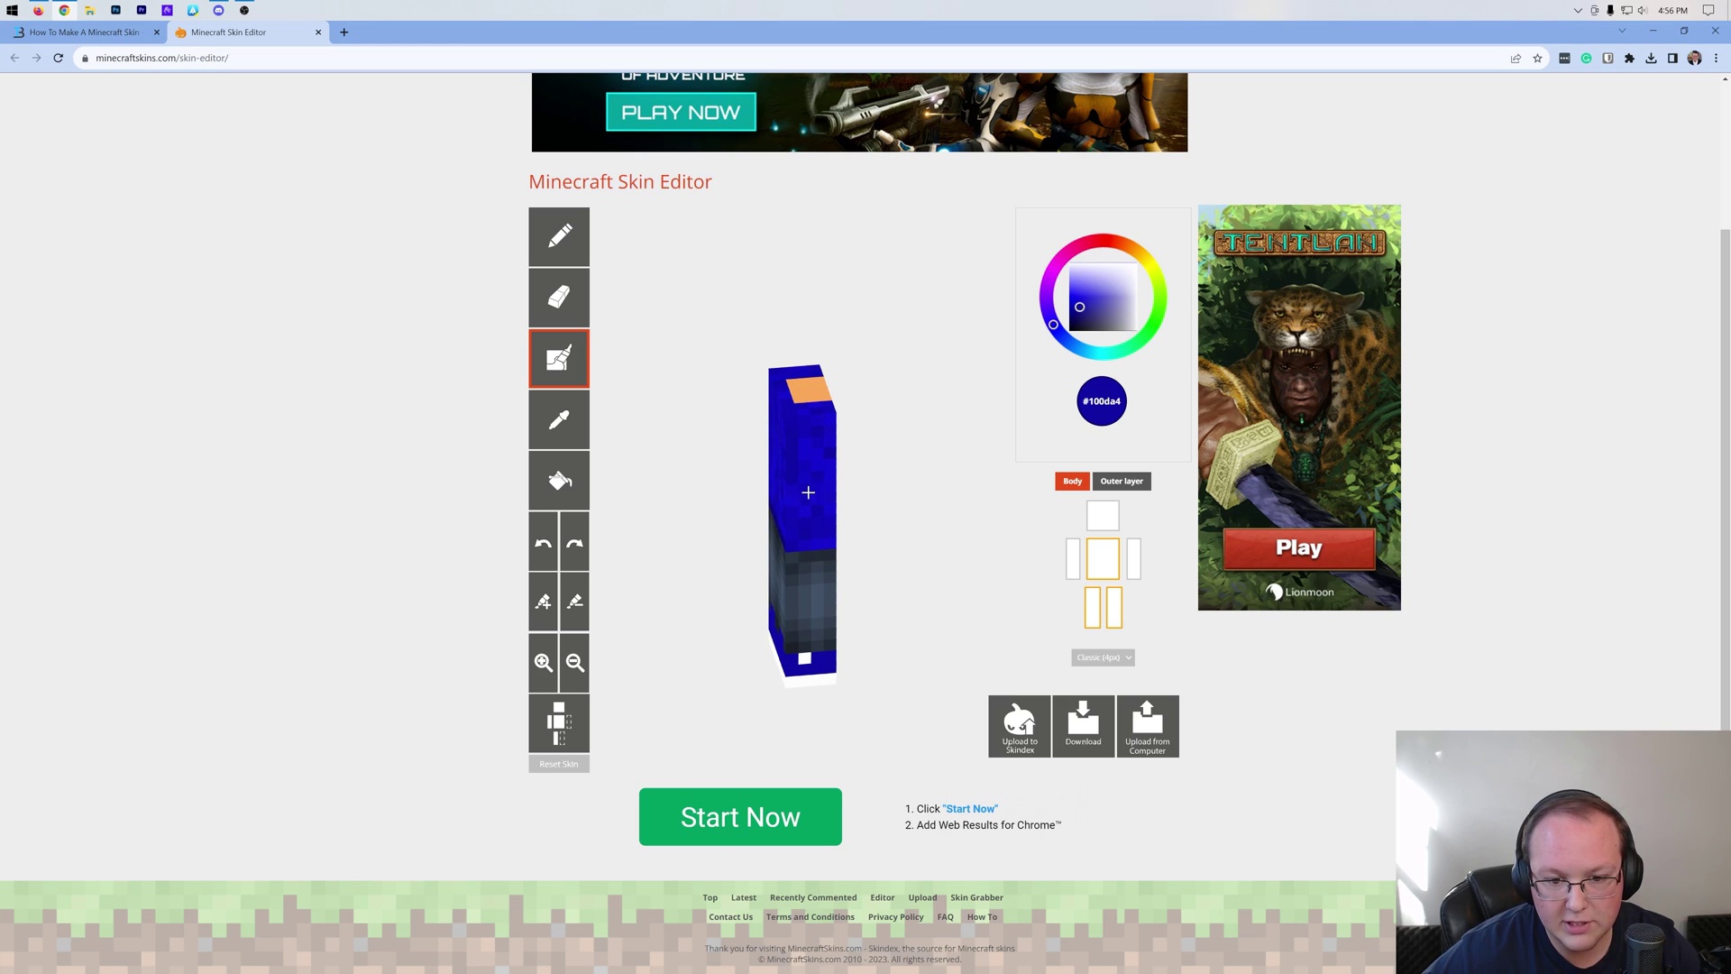
pyautogui.moveTo(856, 441); pyautogui.dragTo(857, 398)
pyautogui.moveTo(653, 444)
pyautogui.mouseDown()
pyautogui.moveTo(695, 448)
pyautogui.moveTo(669, 448)
pyautogui.mouseUp()
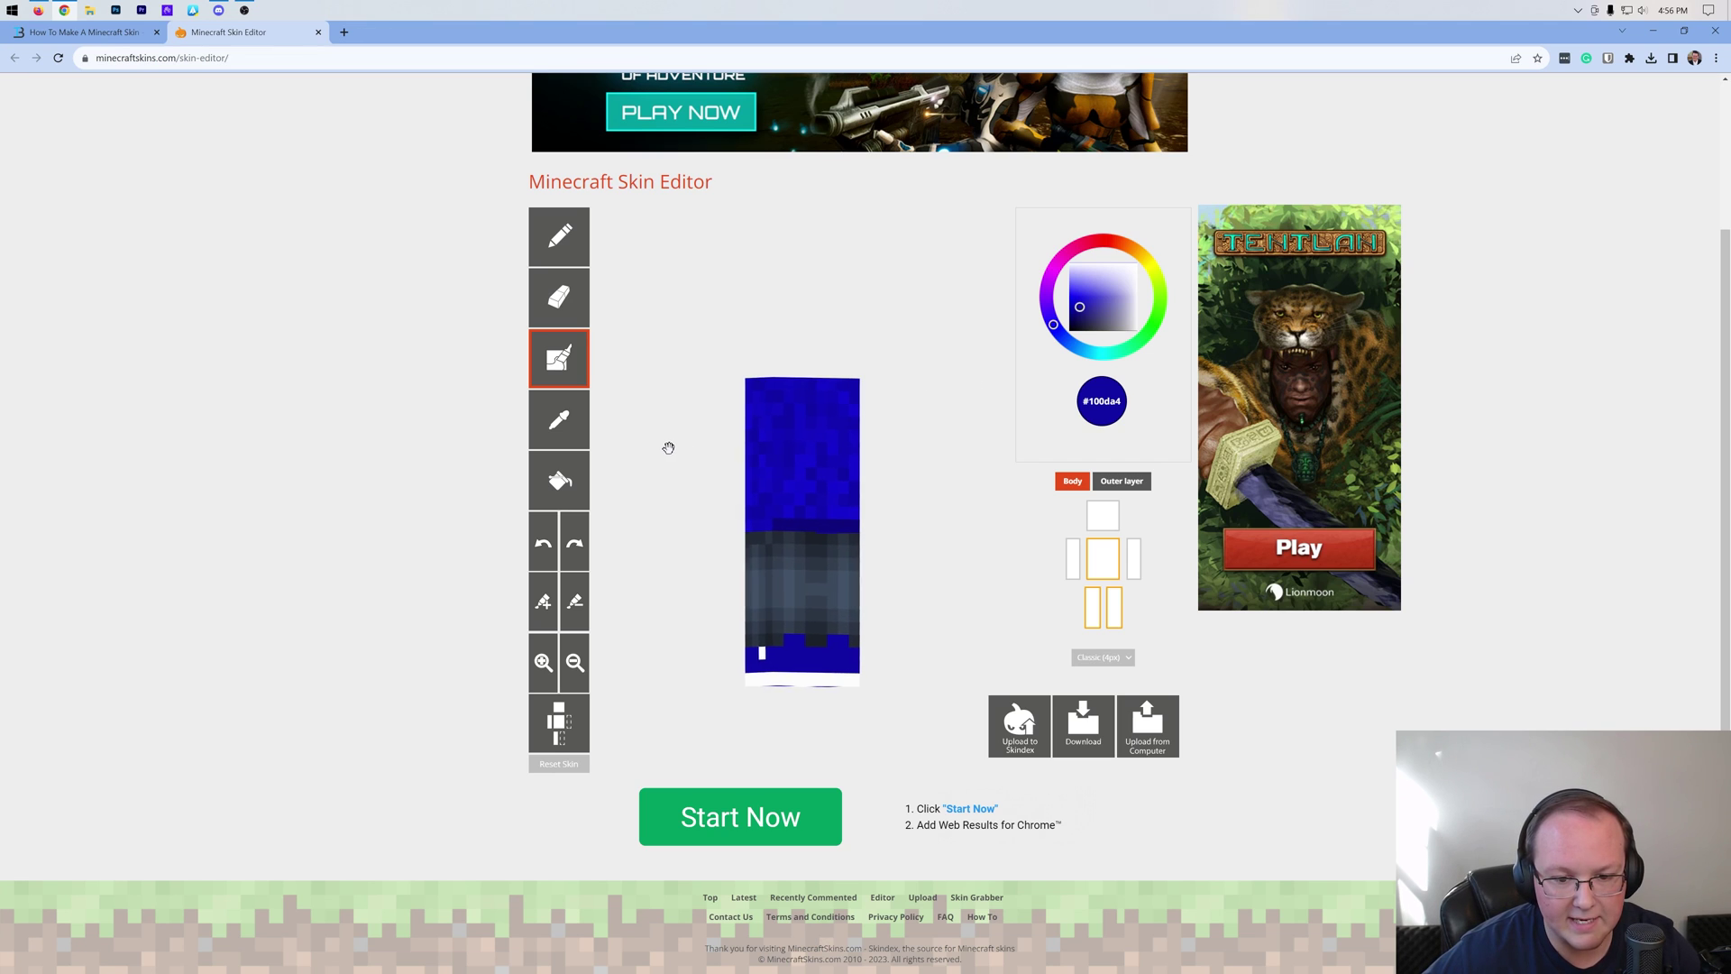
# - Eyedropper the darker blue #0e0c7d from the model and turn it to the hooded front
pyautogui.click(561, 422)
pyautogui.click(792, 526)
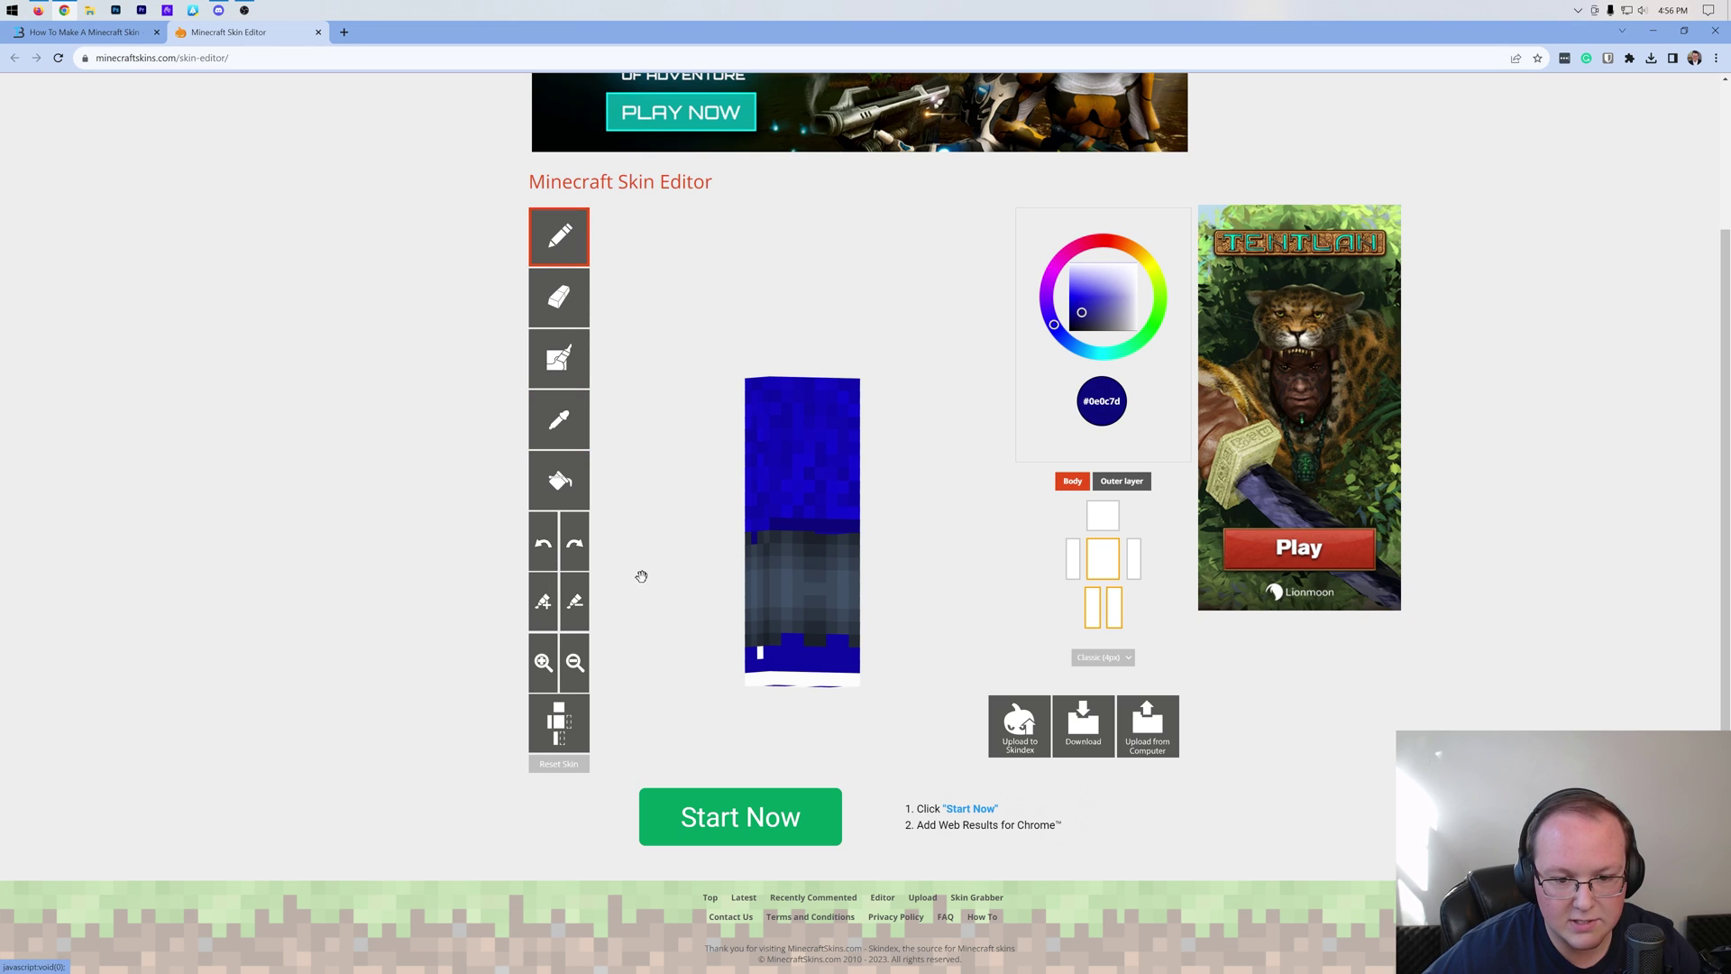
pyautogui.moveTo(669, 557); pyautogui.dragTo(864, 523)
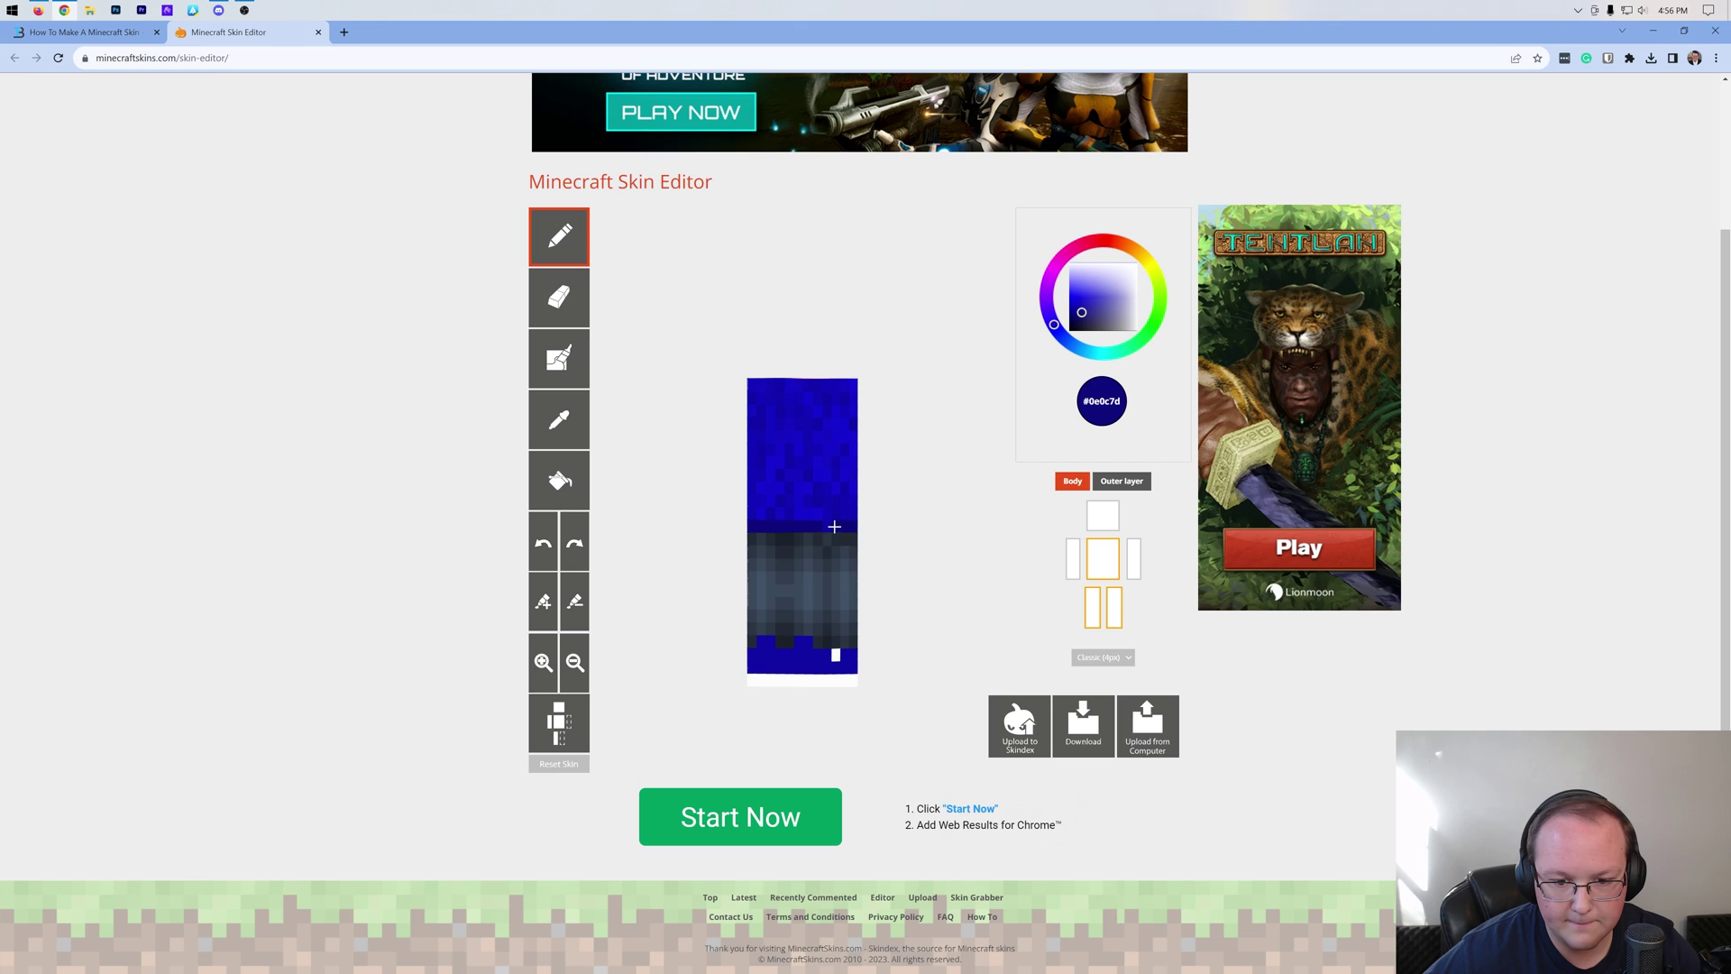
pyautogui.moveTo(672, 545); pyautogui.dragTo(992, 601)
# - Hide both legs so only the torso shows, and switch back to the shaded brush
pyautogui.click(1088, 605)
pyautogui.click(1114, 606)
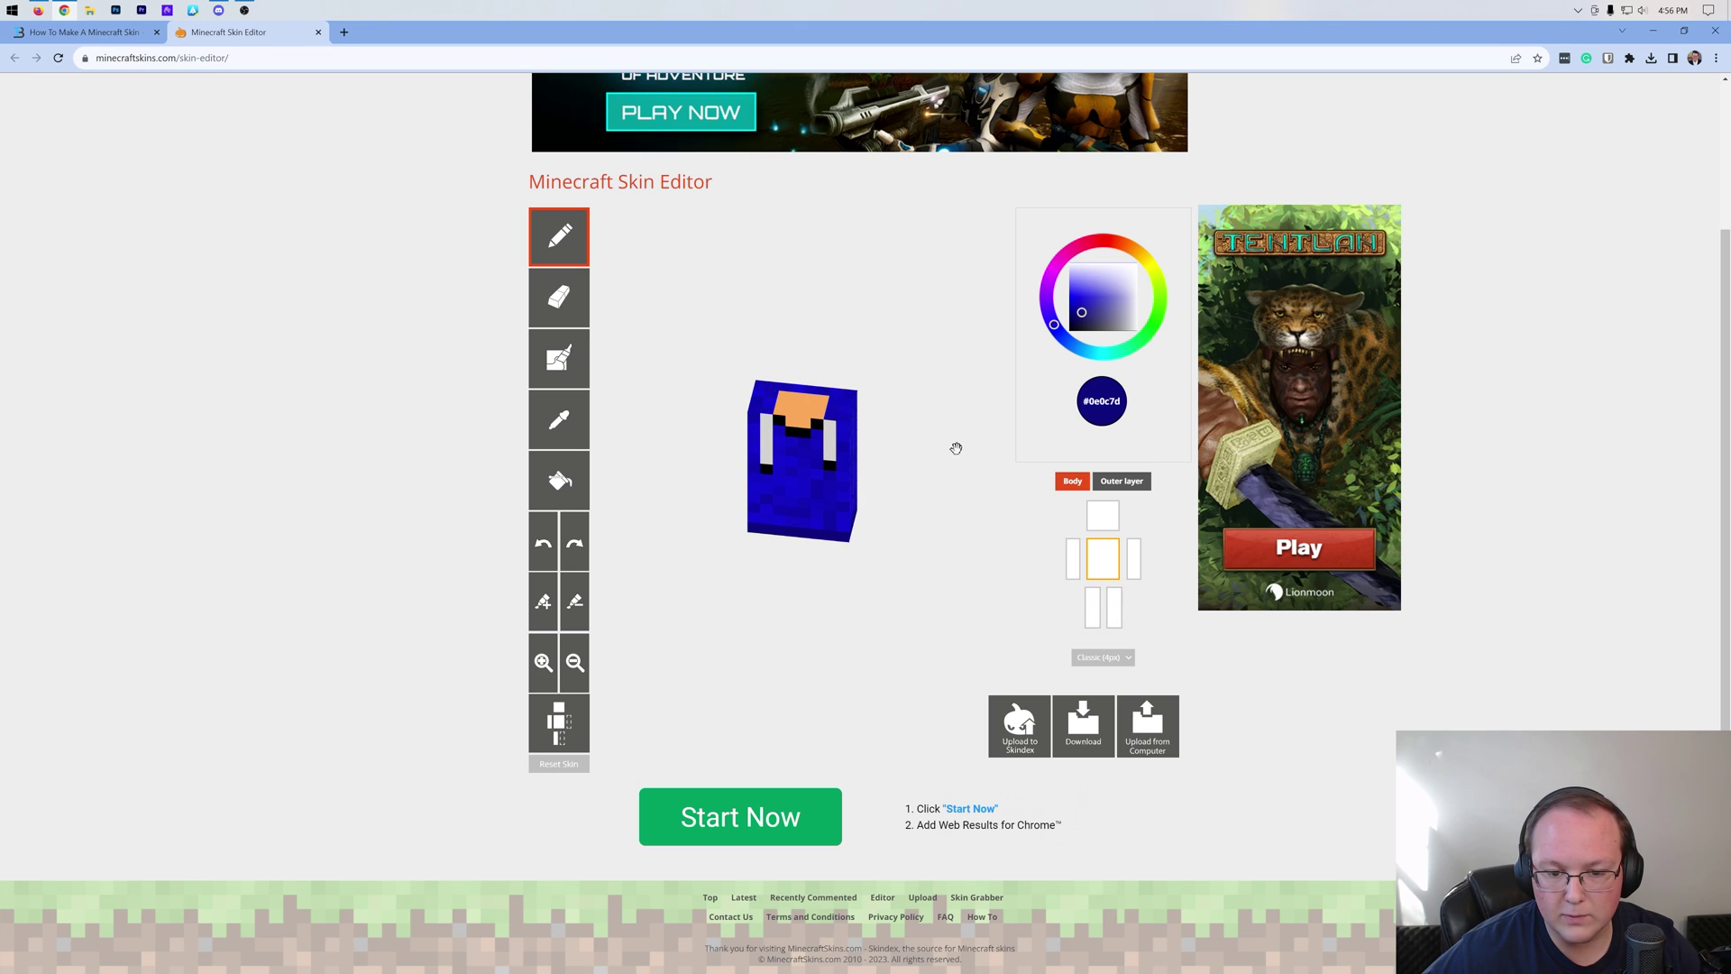
pyautogui.moveTo(954, 444); pyautogui.dragTo(864, 488)
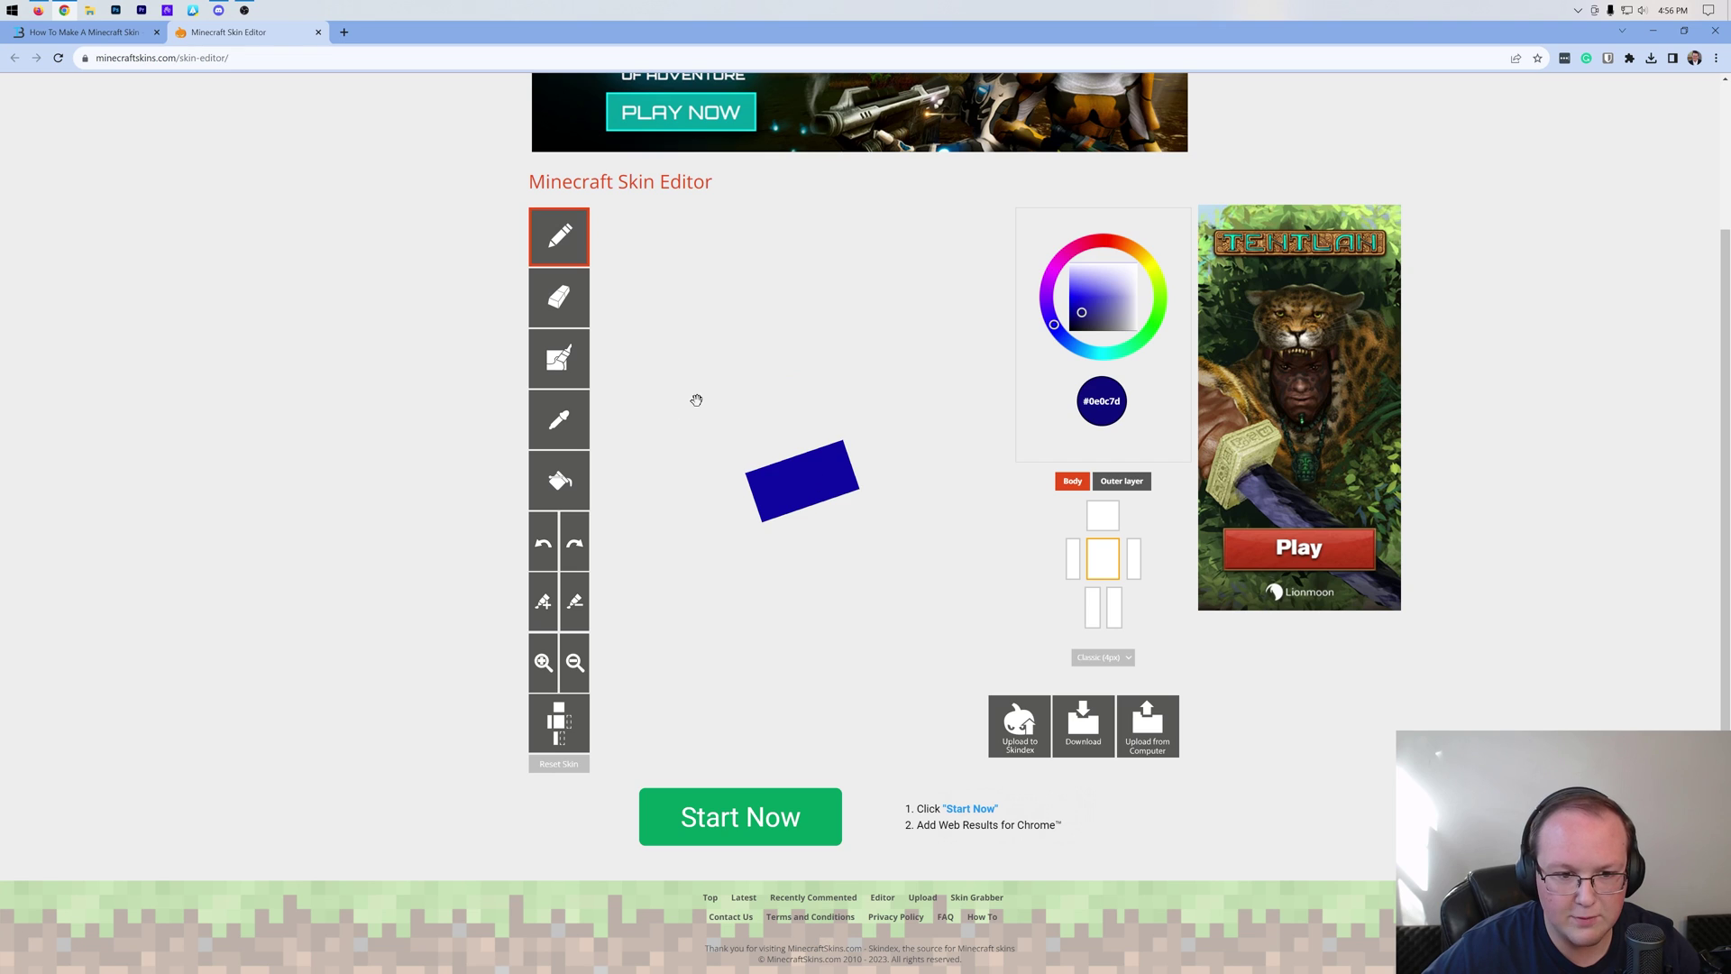
pyautogui.moveTo(697, 400); pyautogui.dragTo(718, 345)
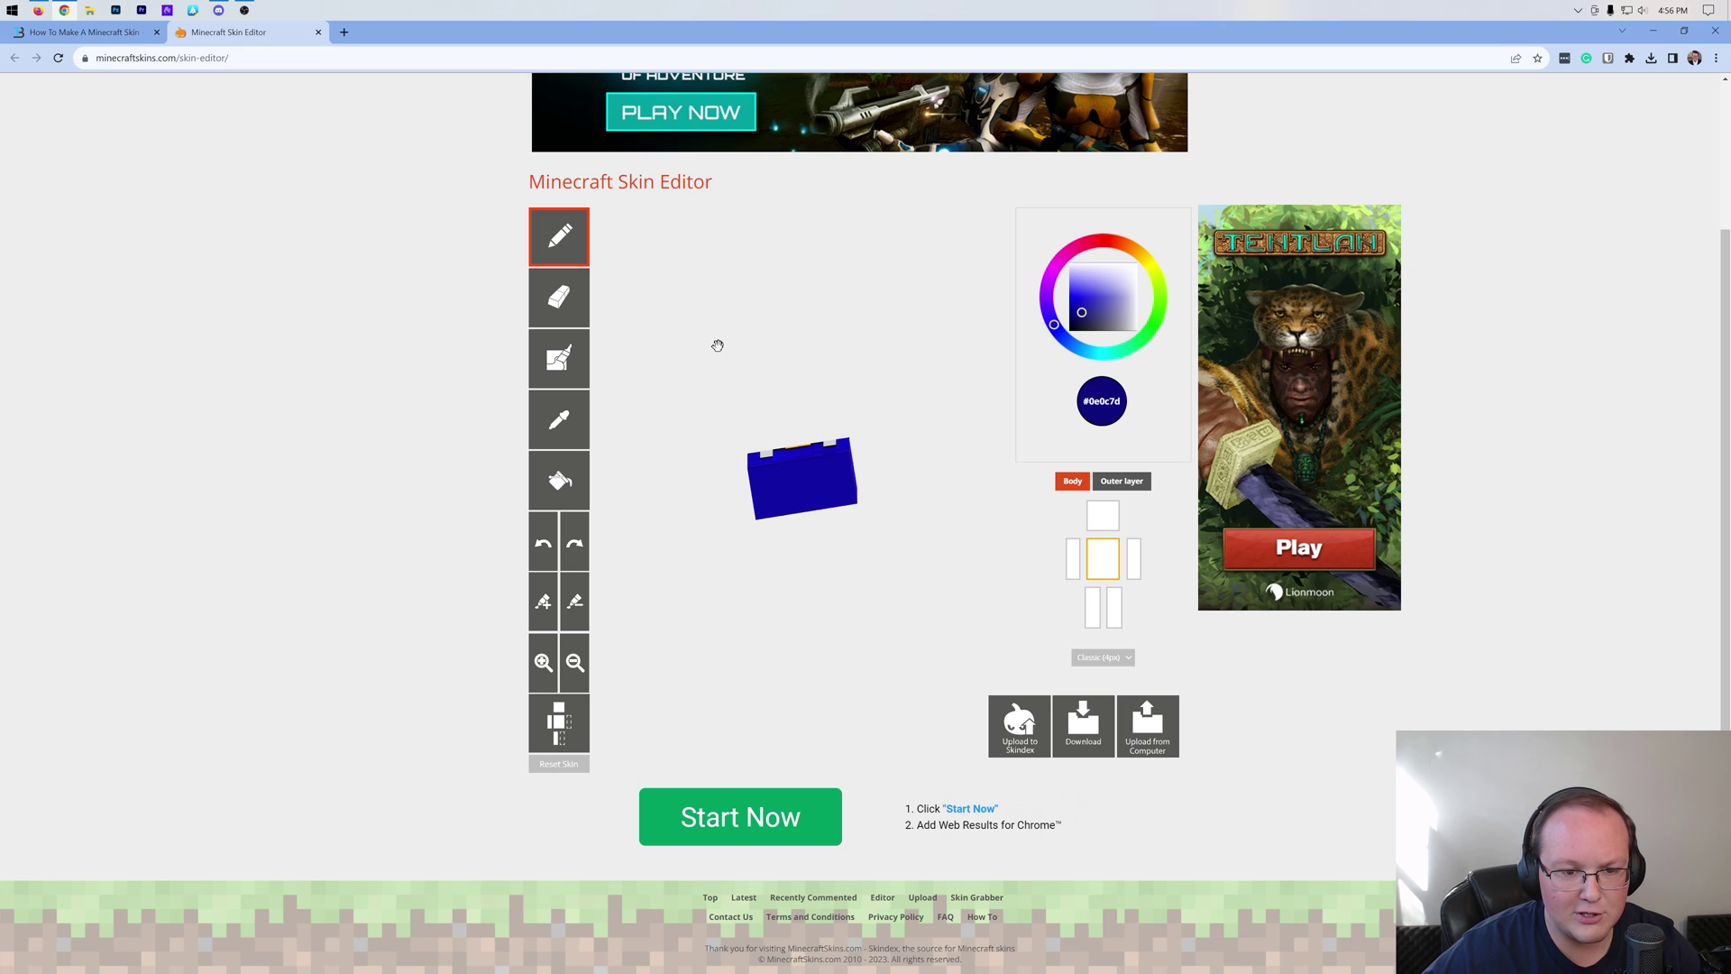
pyautogui.click(558, 370)
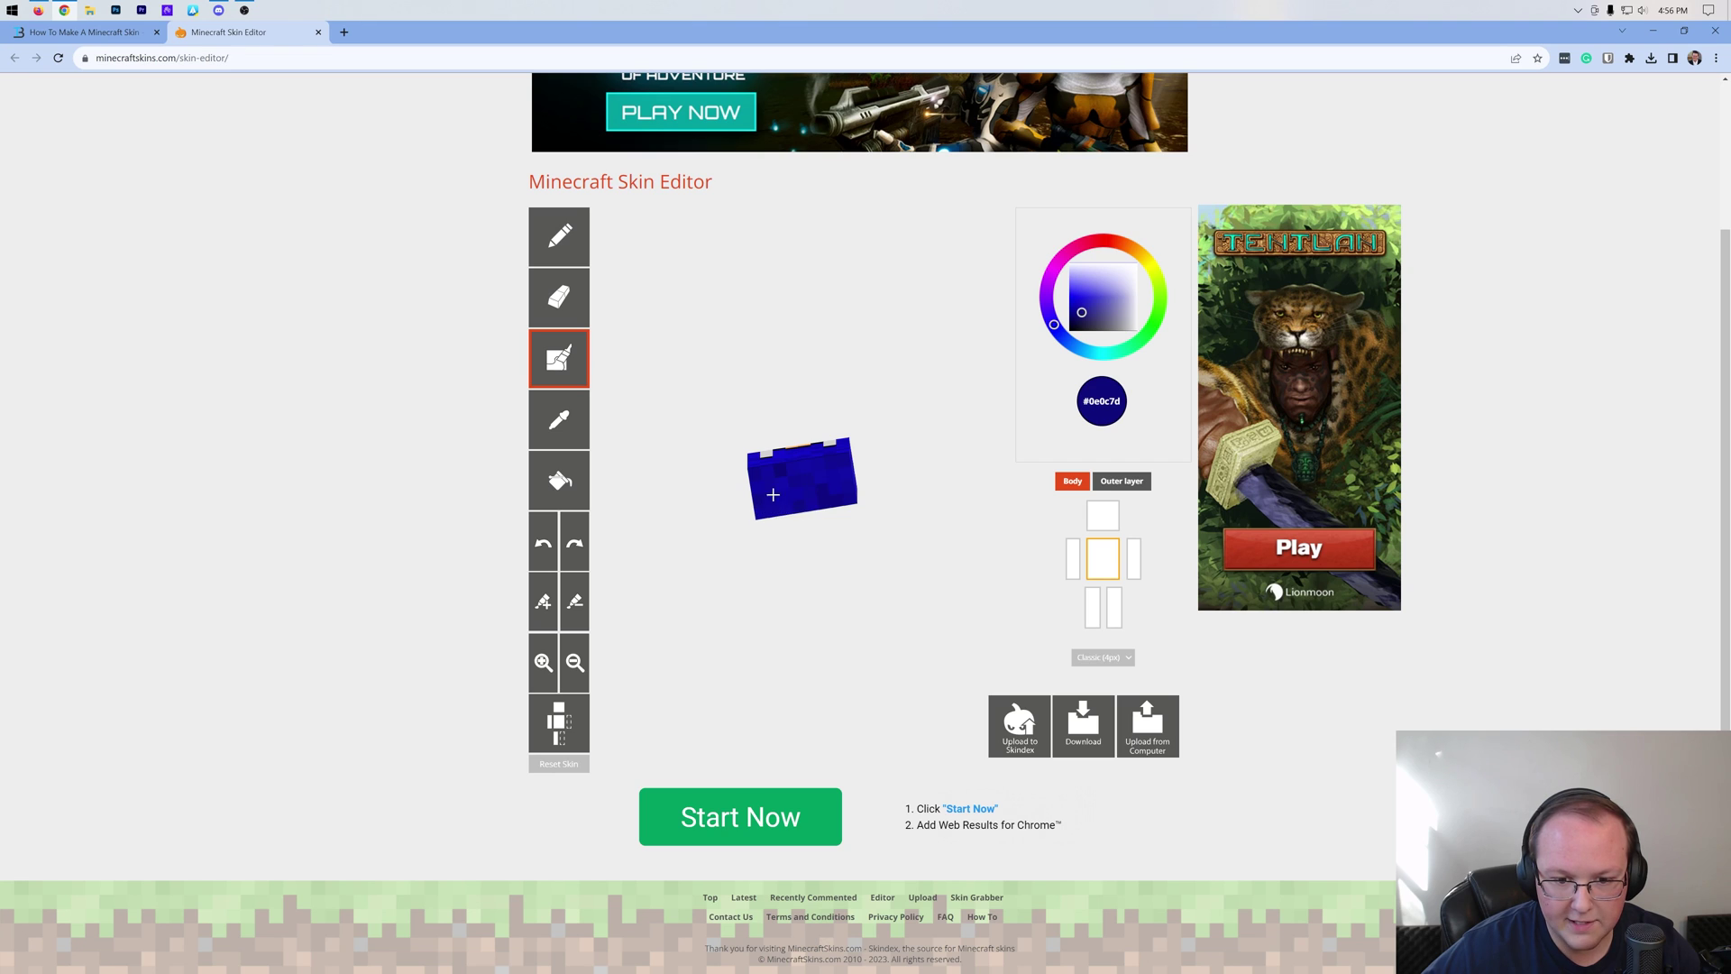
pyautogui.moveTo(817, 389); pyautogui.dragTo(828, 527)
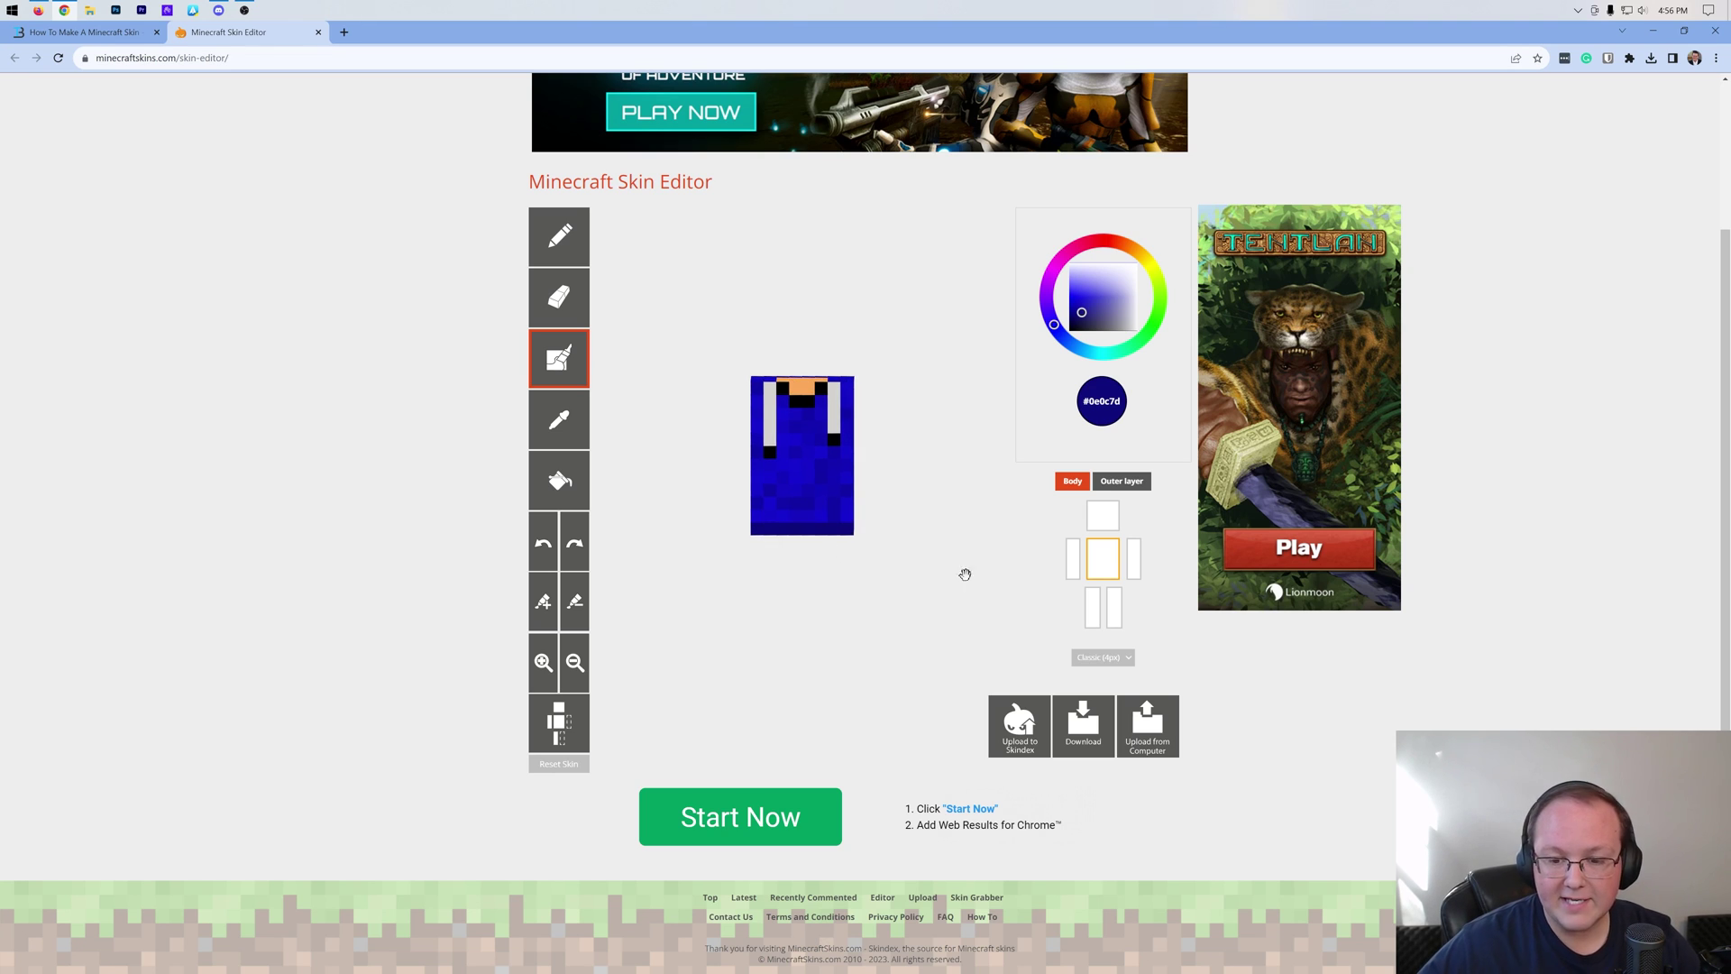
# - Show the head, both arms and both legs again, and turn on the outer layer
pyautogui.click(1101, 529)
pyautogui.click(1080, 556)
pyautogui.click(1133, 560)
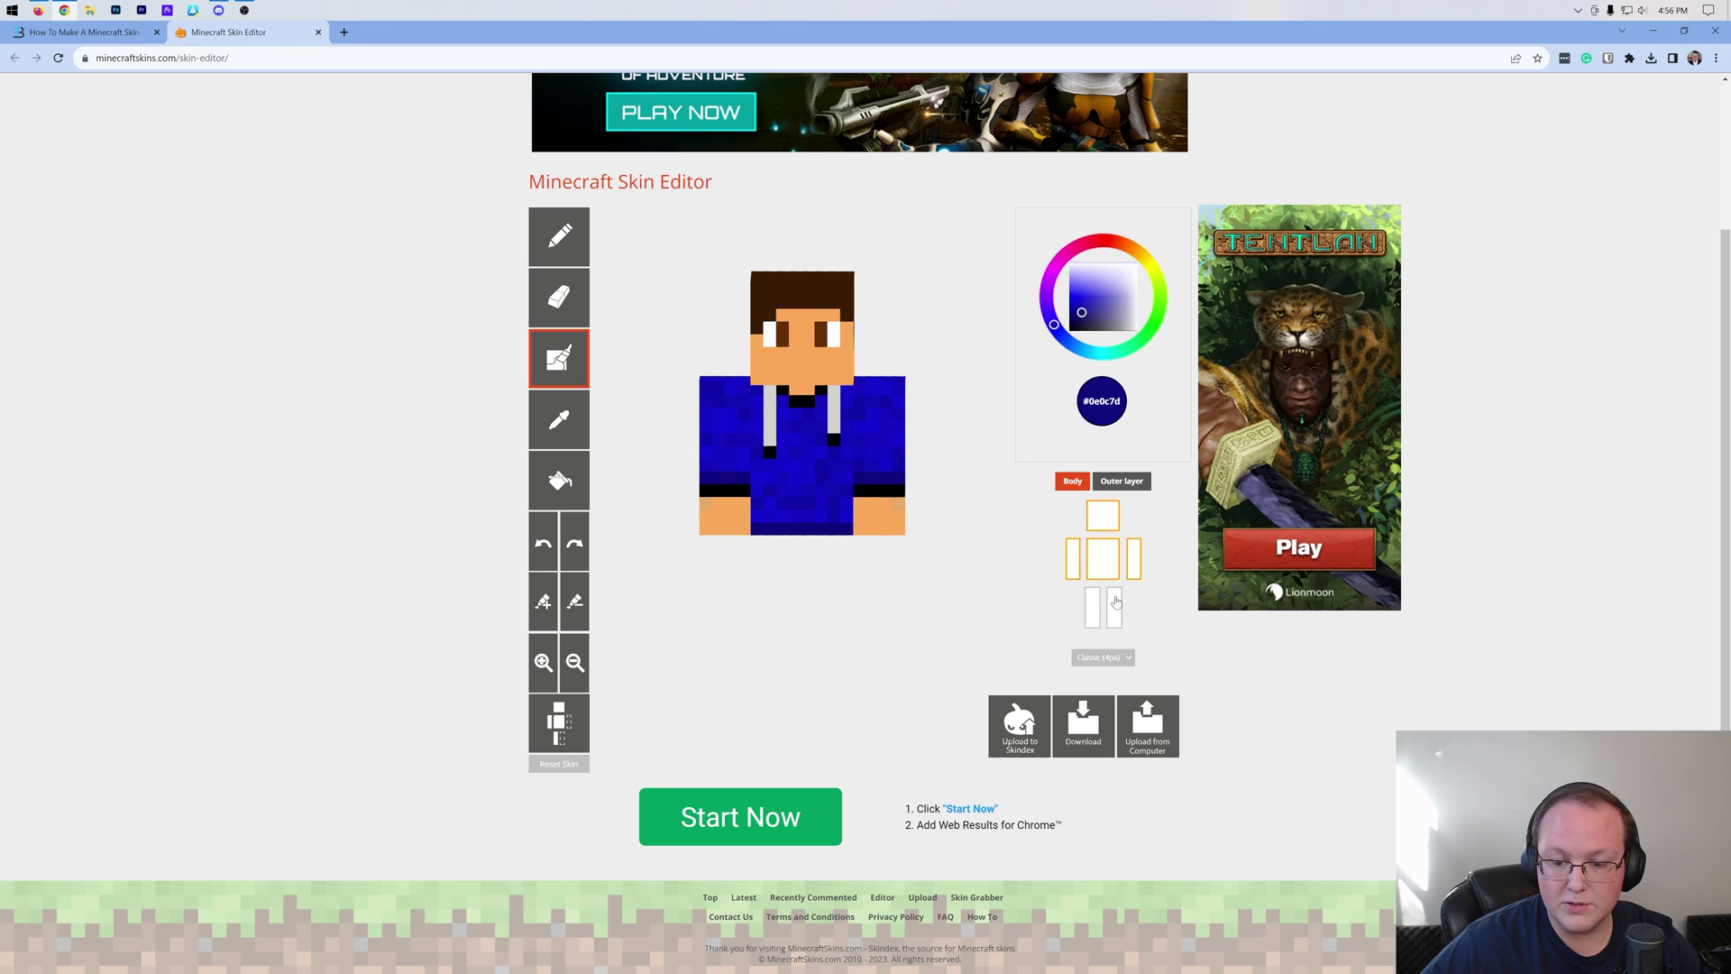
pyautogui.click(1114, 607)
pyautogui.click(1092, 607)
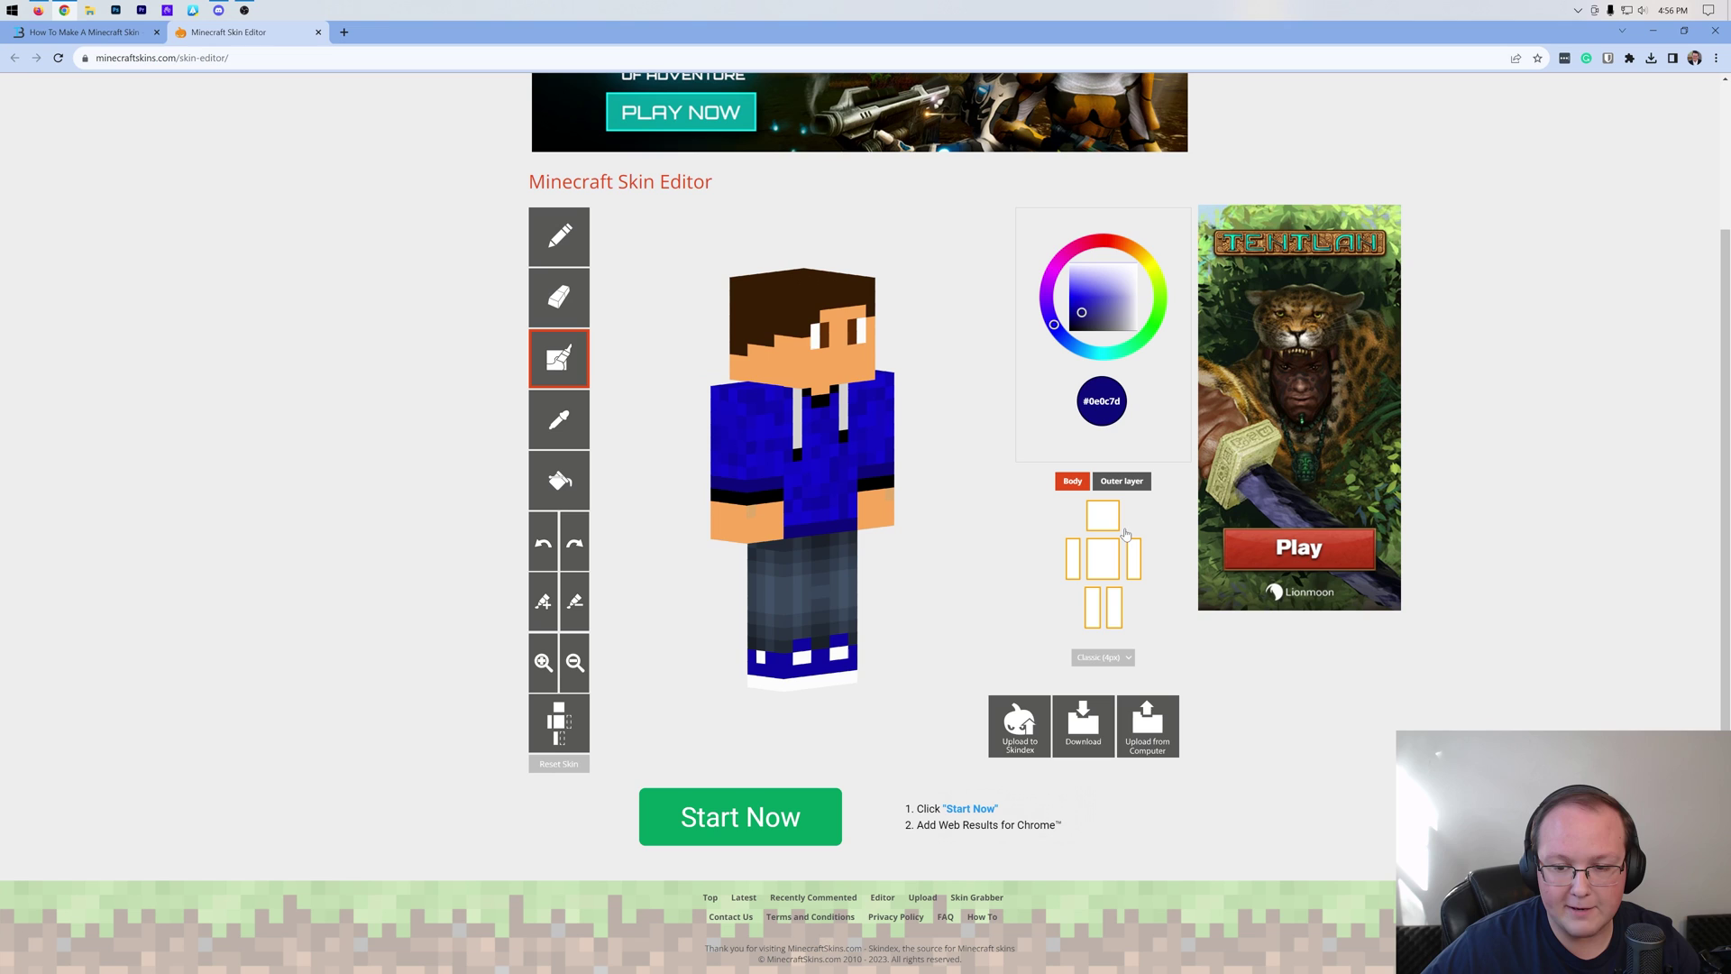
pyautogui.click(1126, 485)
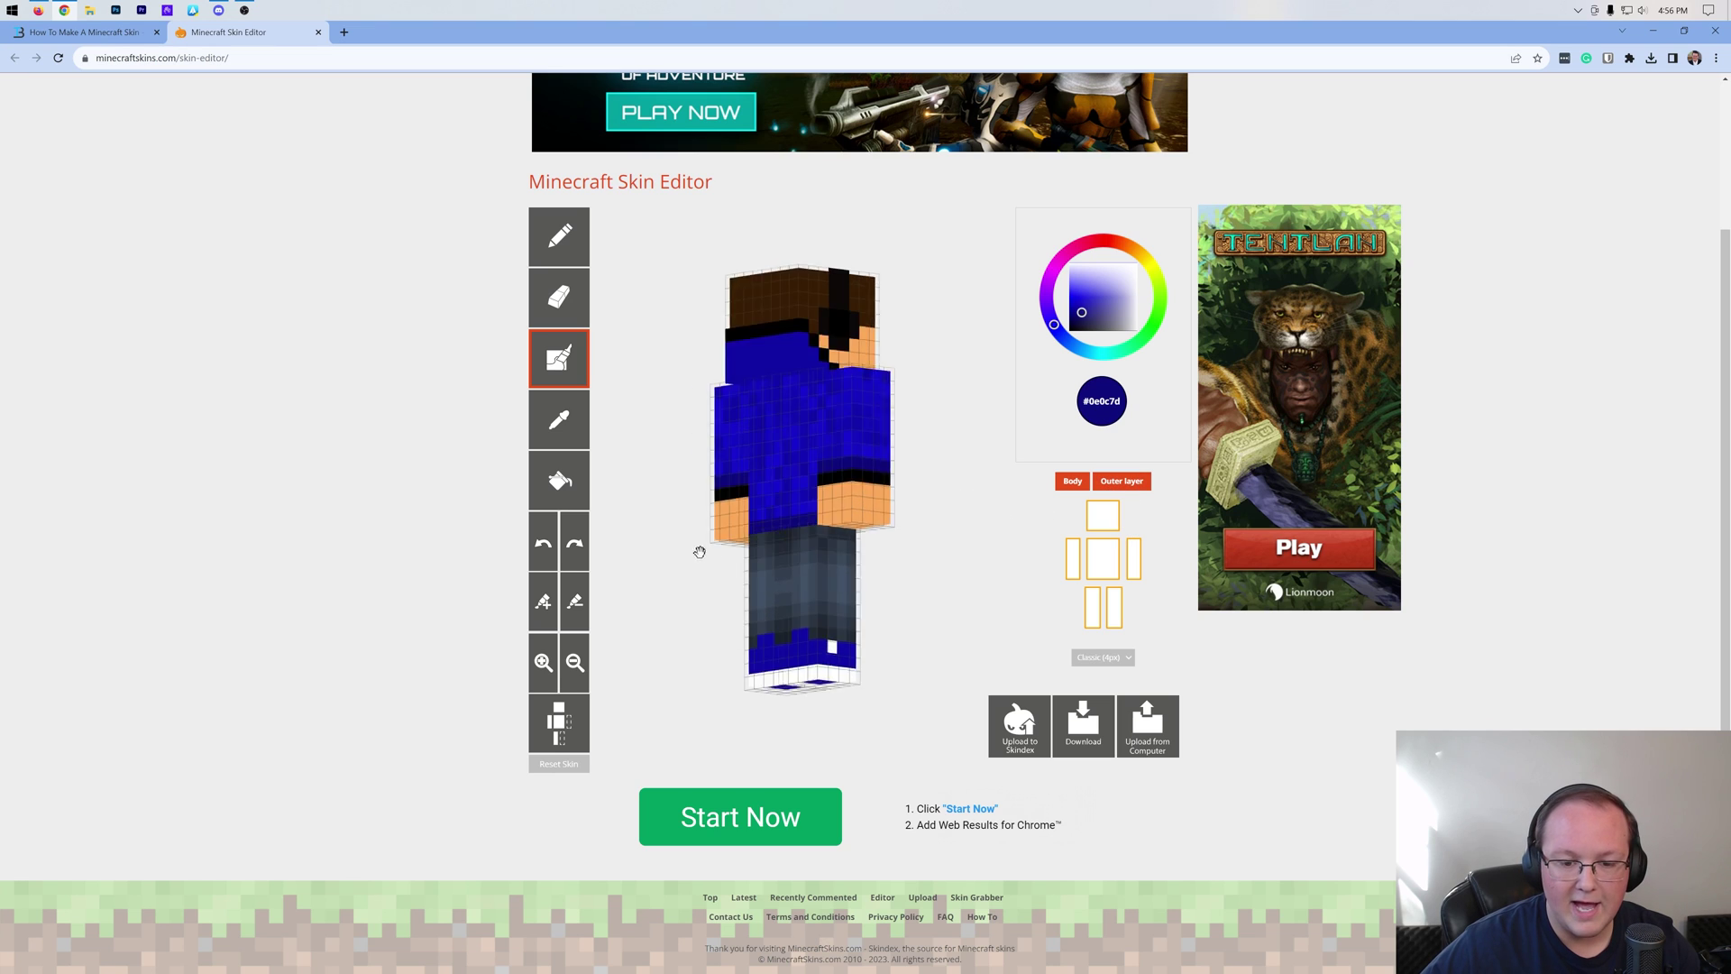
# - With the body layer hidden, sample the head band's blue and pick the shaded brush, then restore the body layer
pyautogui.click(1078, 483)
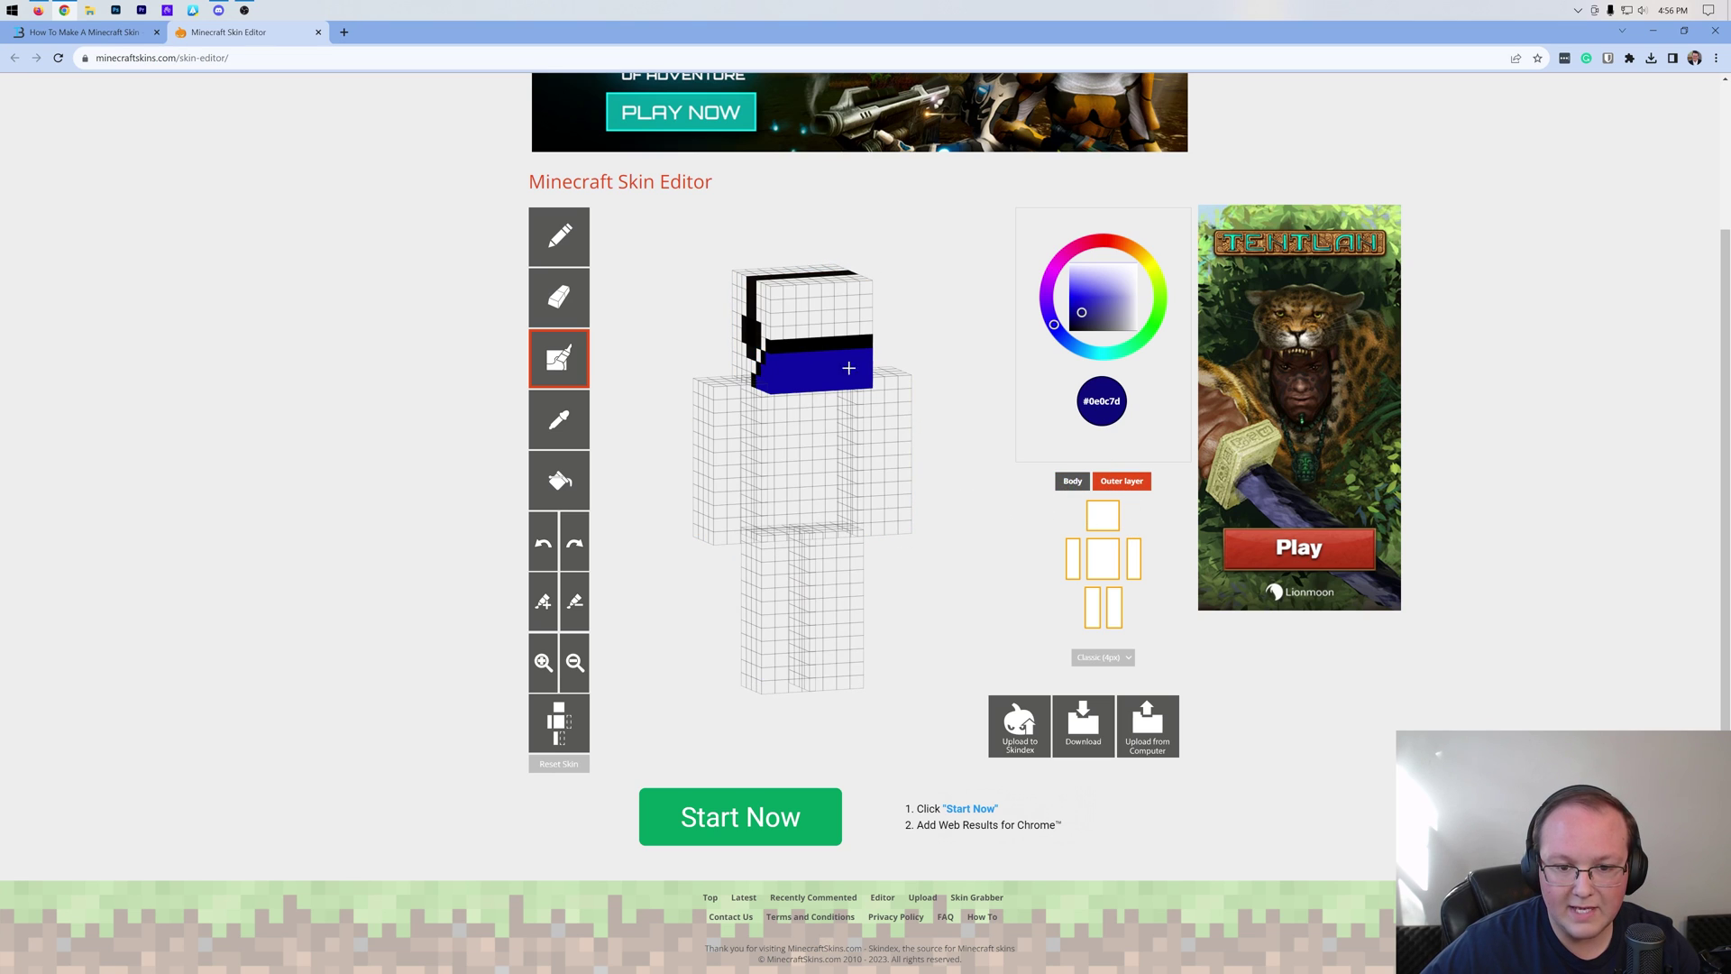
pyautogui.click(559, 417)
pyautogui.click(856, 370)
pyautogui.click(559, 360)
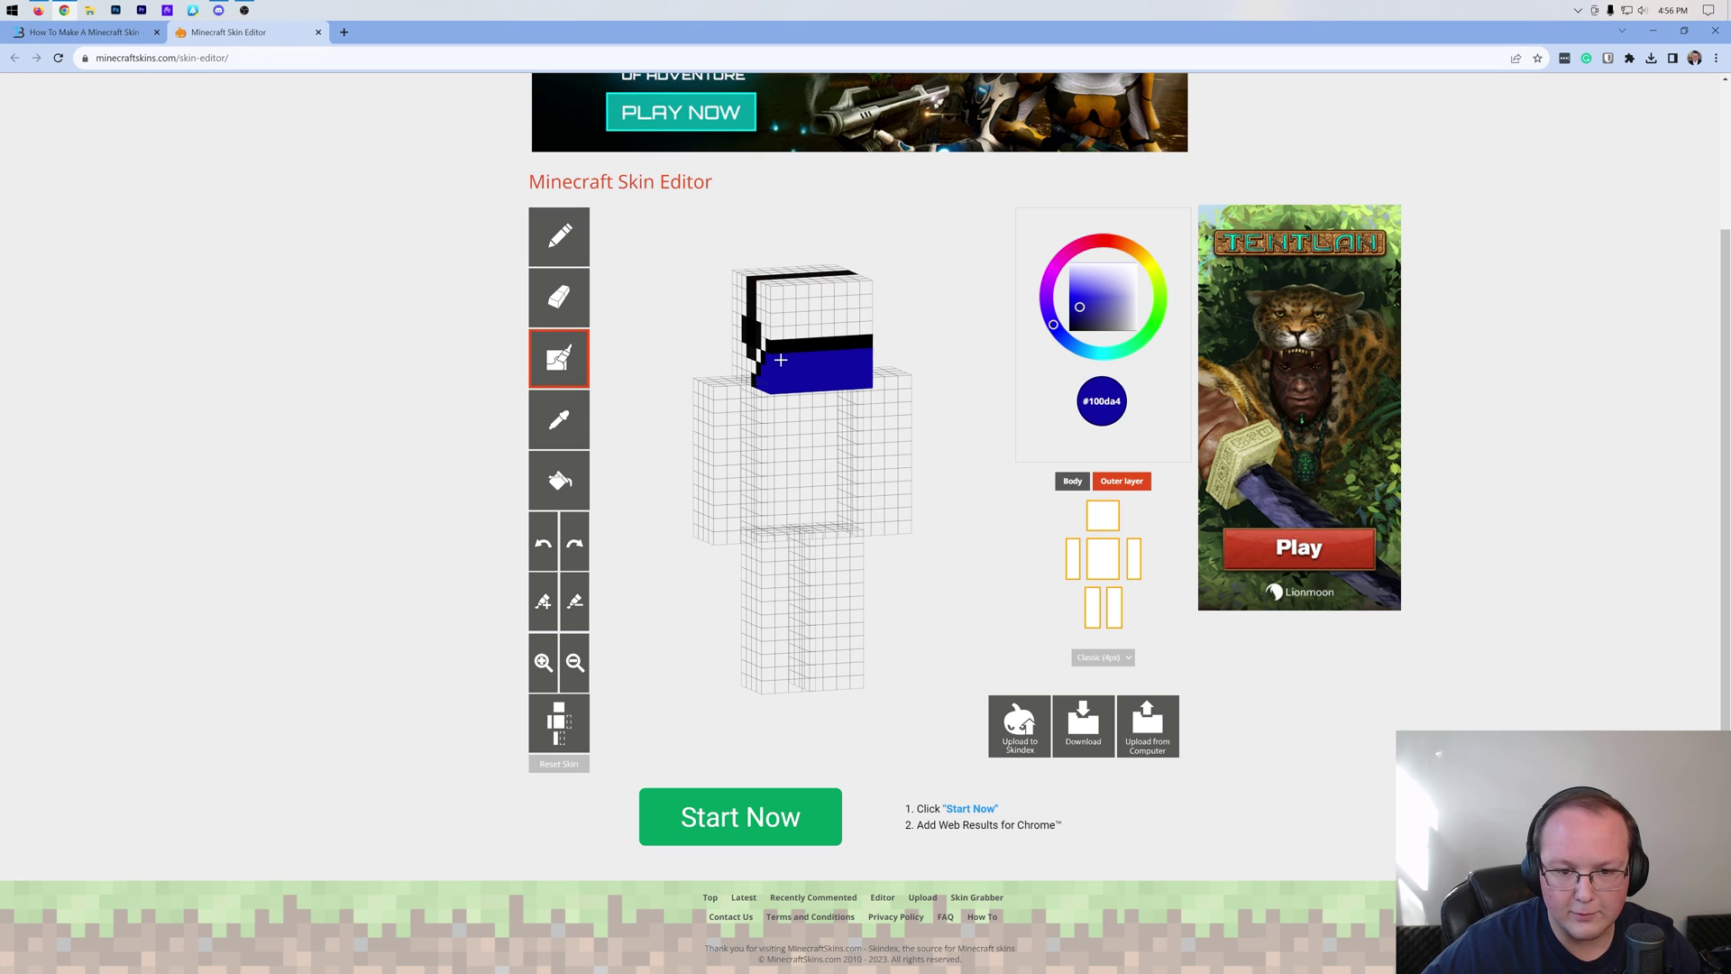
pyautogui.moveTo(861, 358); pyautogui.dragTo(1016, 489)
pyautogui.click(1072, 480)
# - Download the finished skin as a PNG and launch the Minecraft Launcher from the Start menu
pyautogui.click(1082, 724)
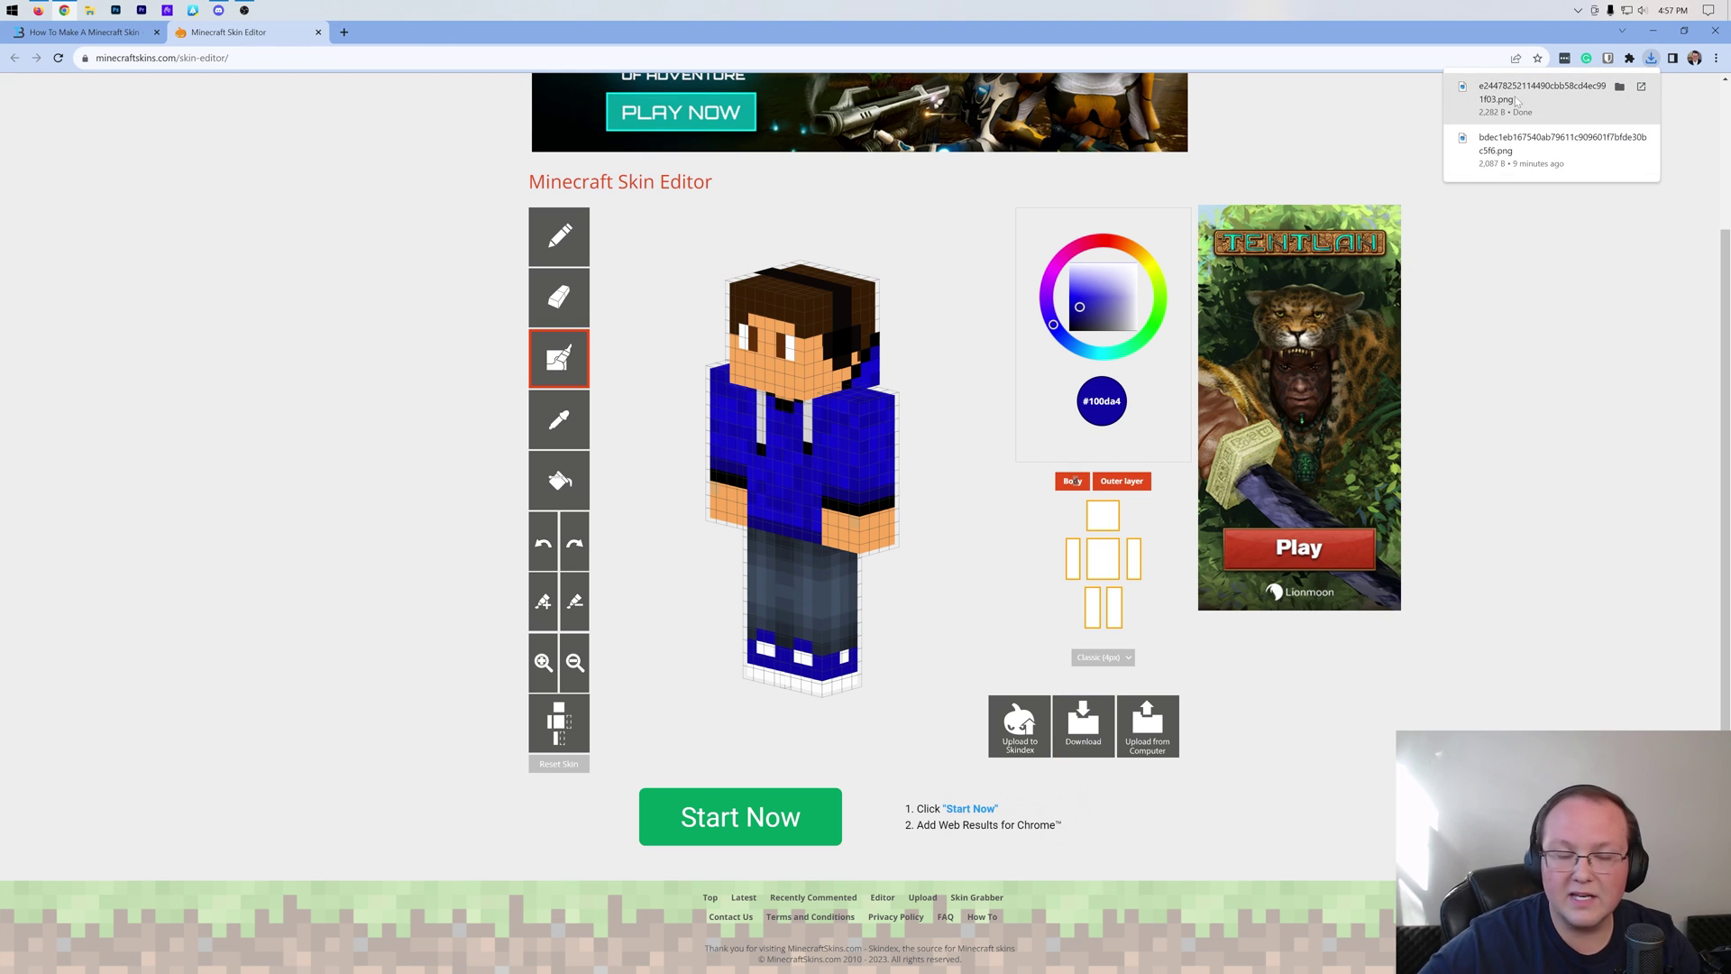
pyautogui.press('super')
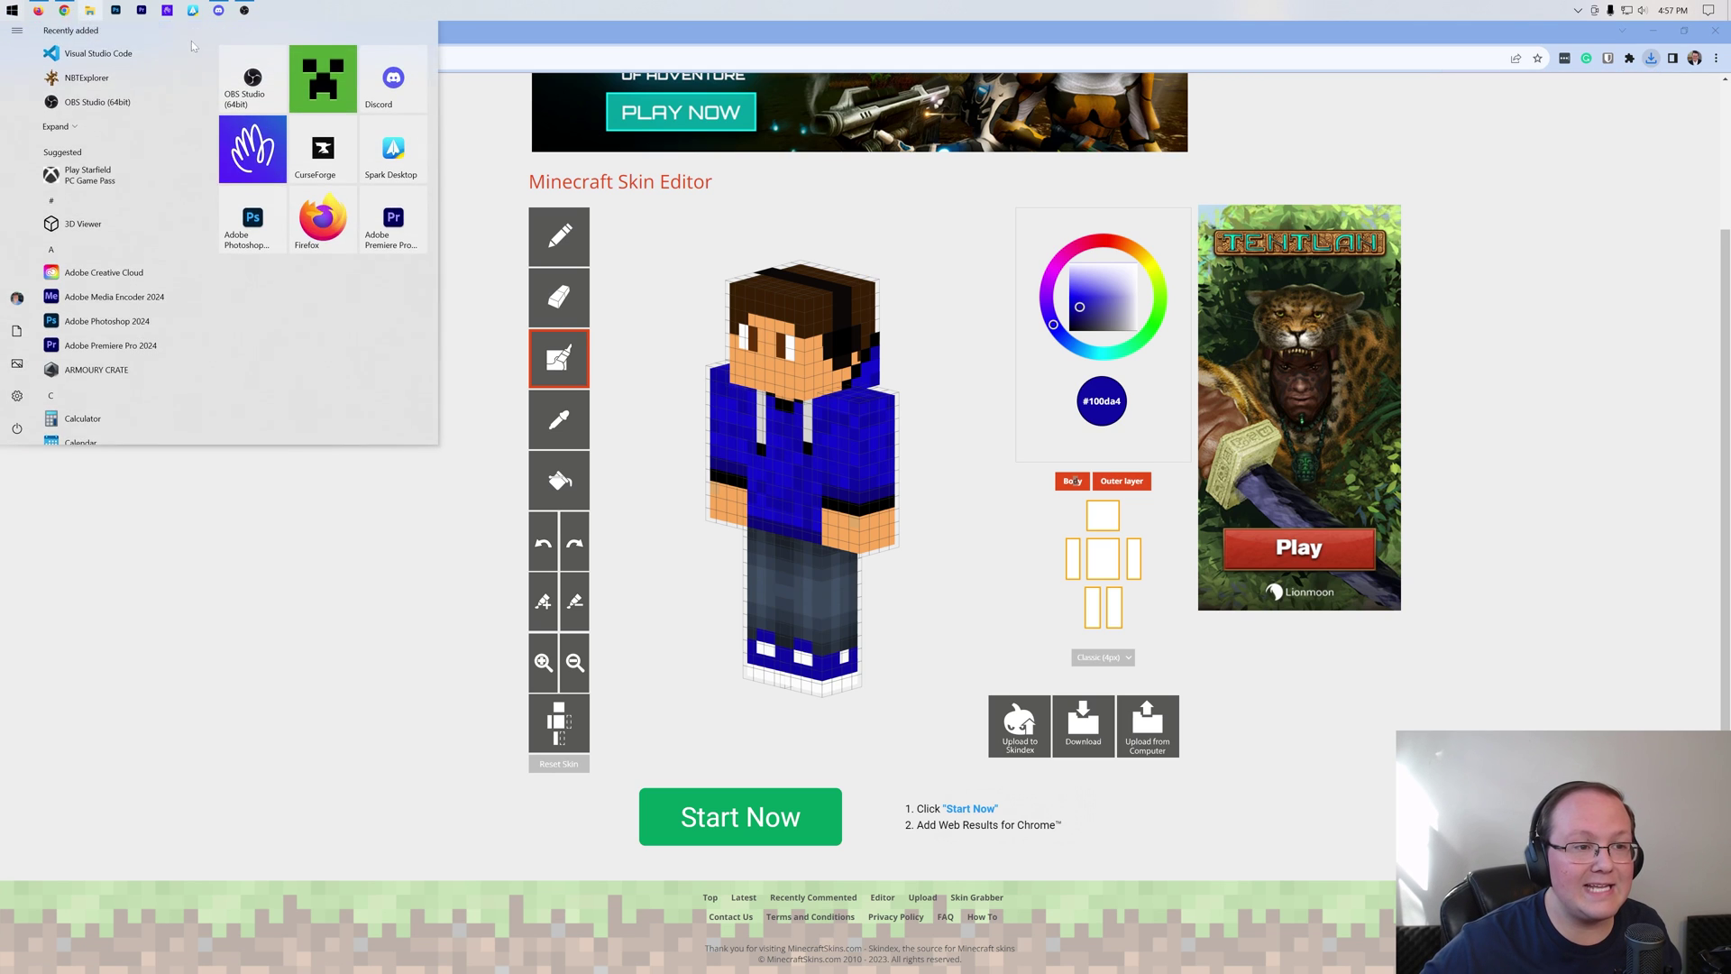
pyautogui.press('super')
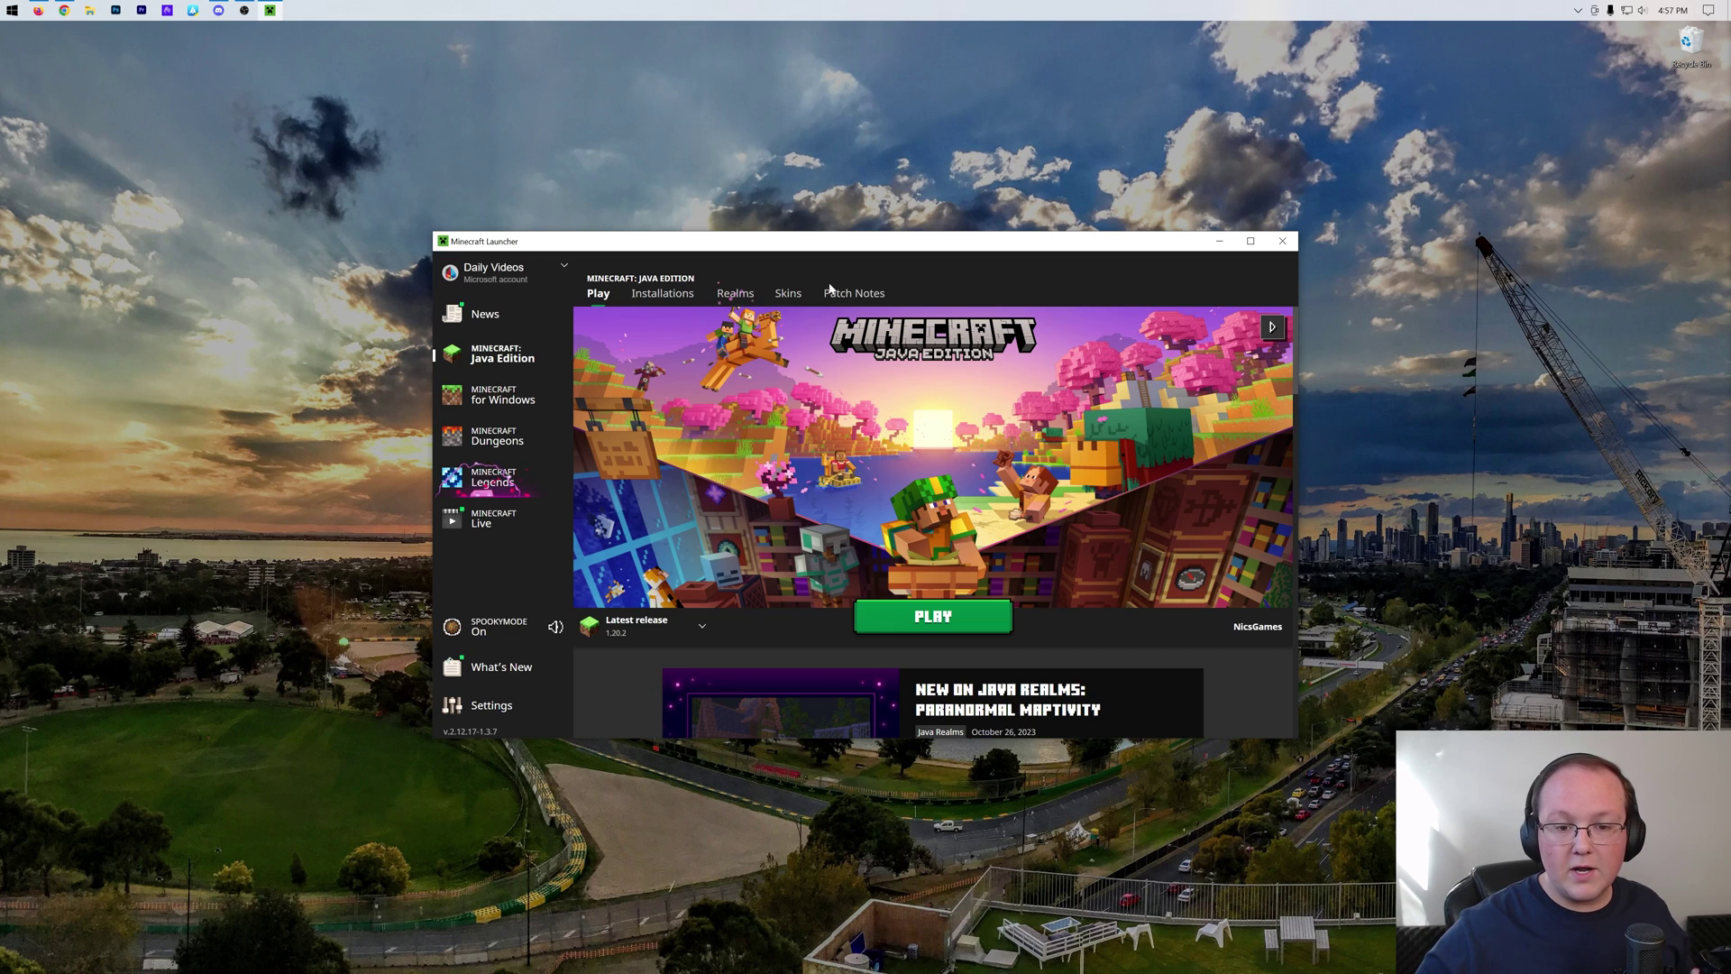
# - Add a new skin in the Skins library, enter a skin name, and load the downloaded skin PNG
pyautogui.click(788, 293)
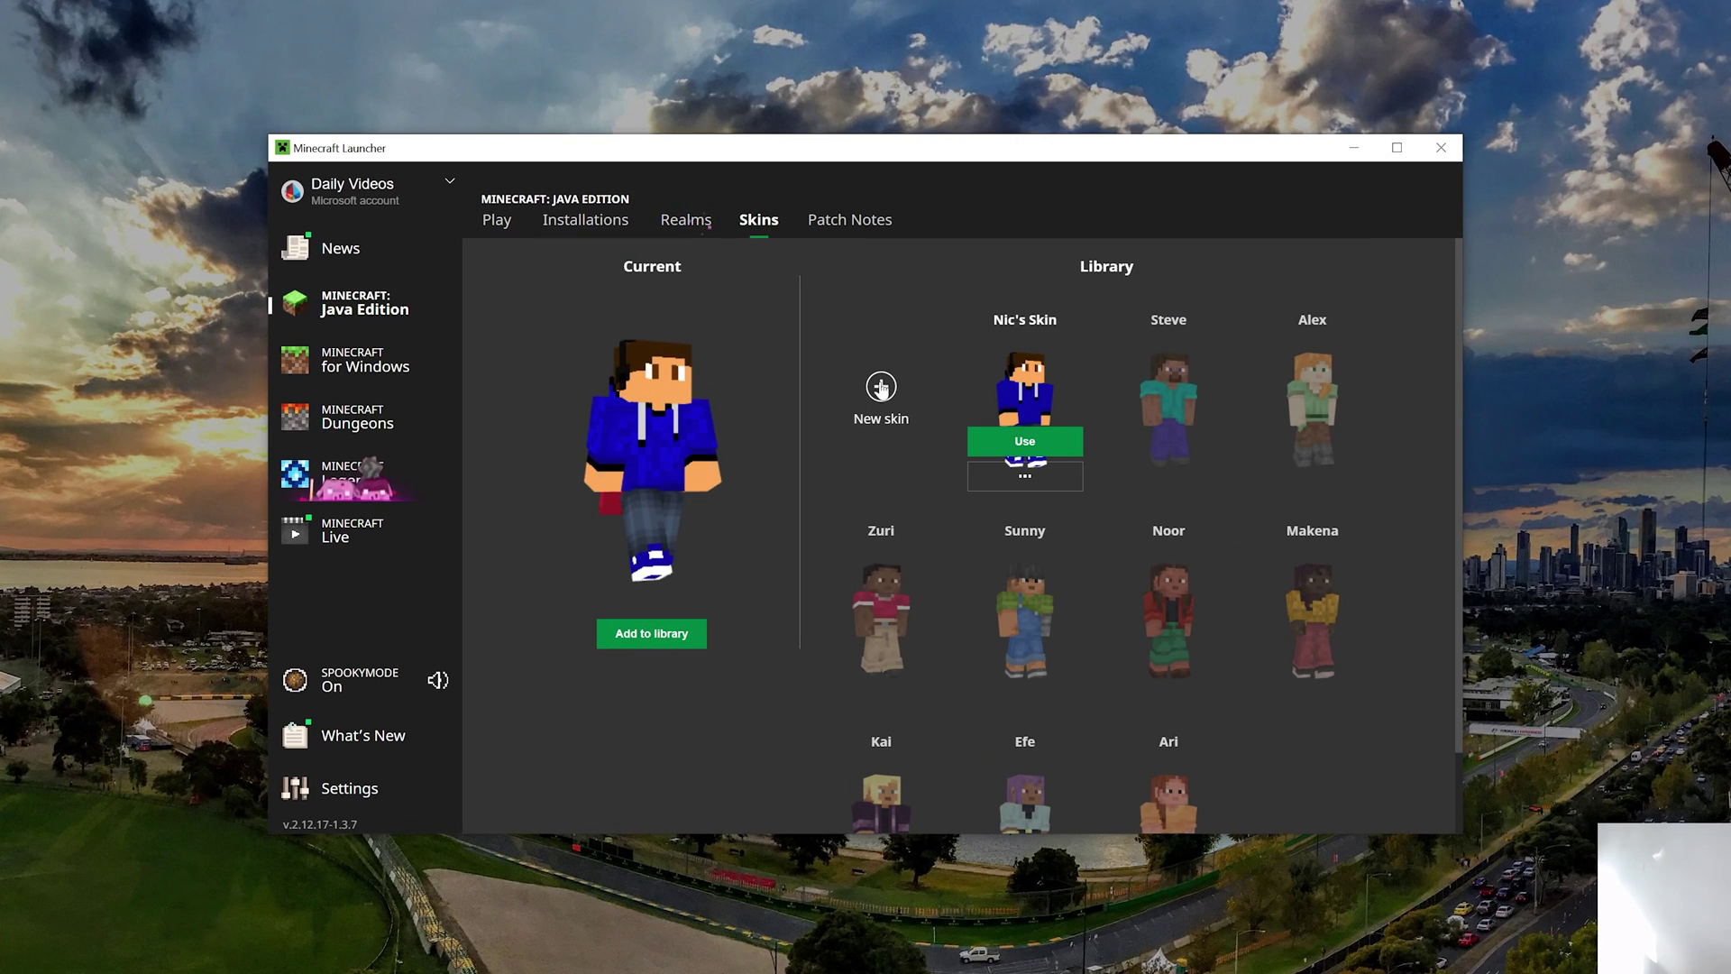
pyautogui.click(883, 389)
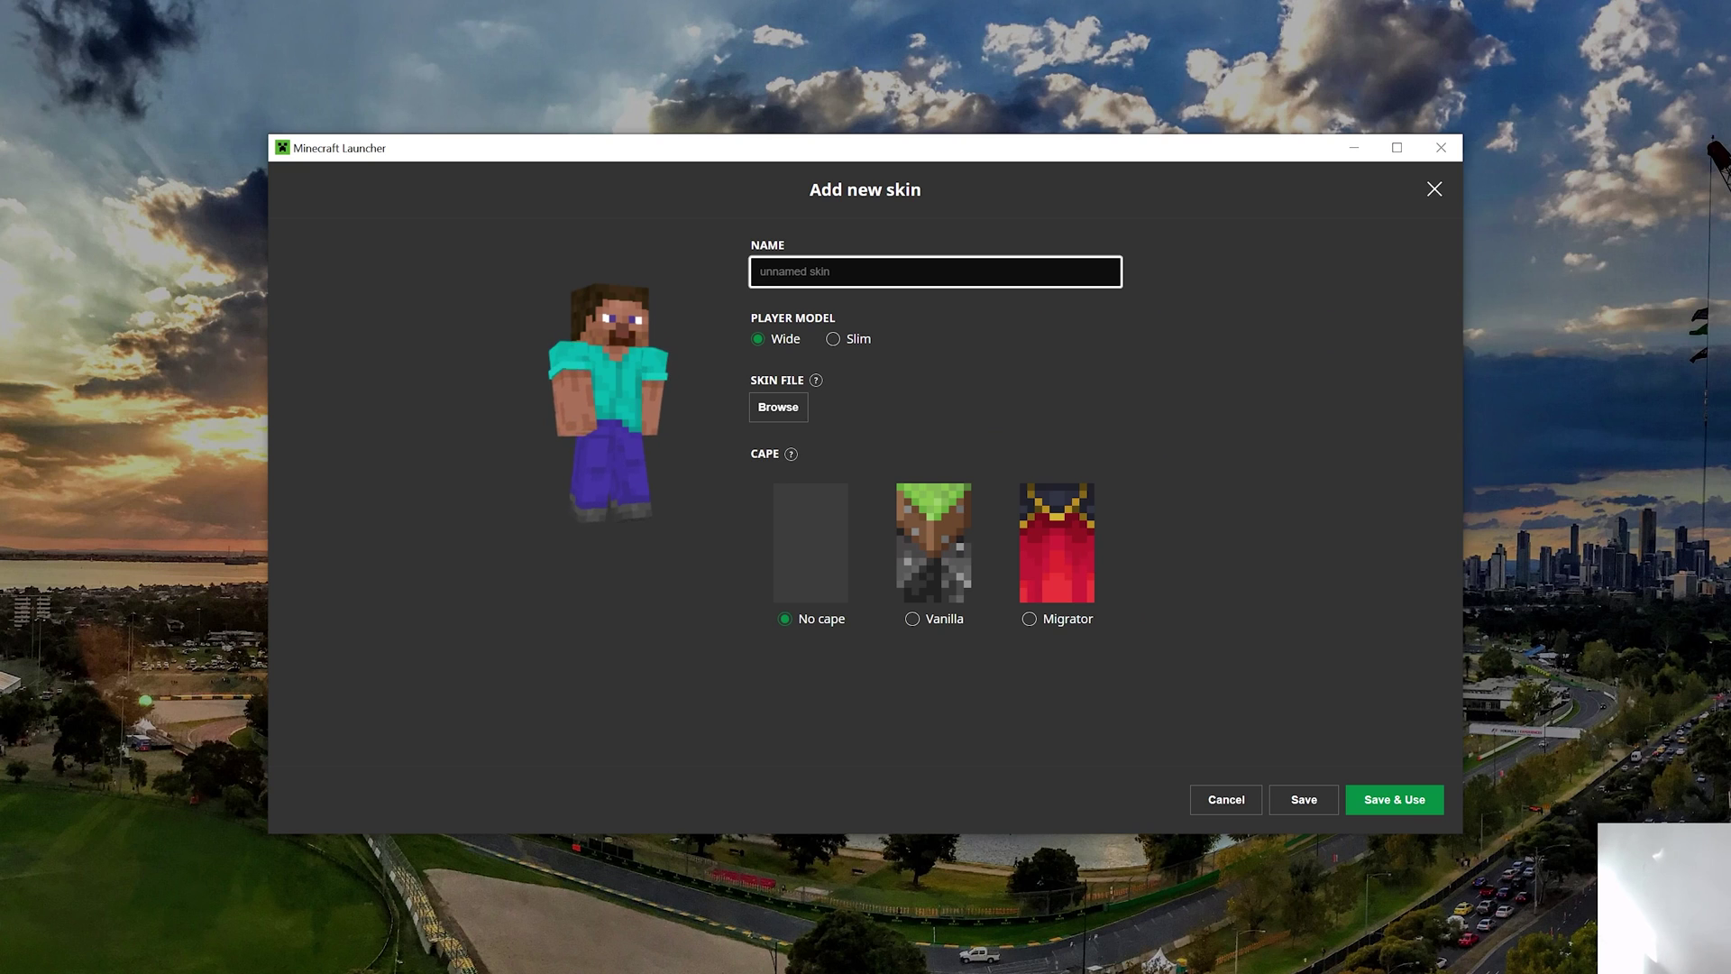
pyautogui.write("Nic's New Skin")
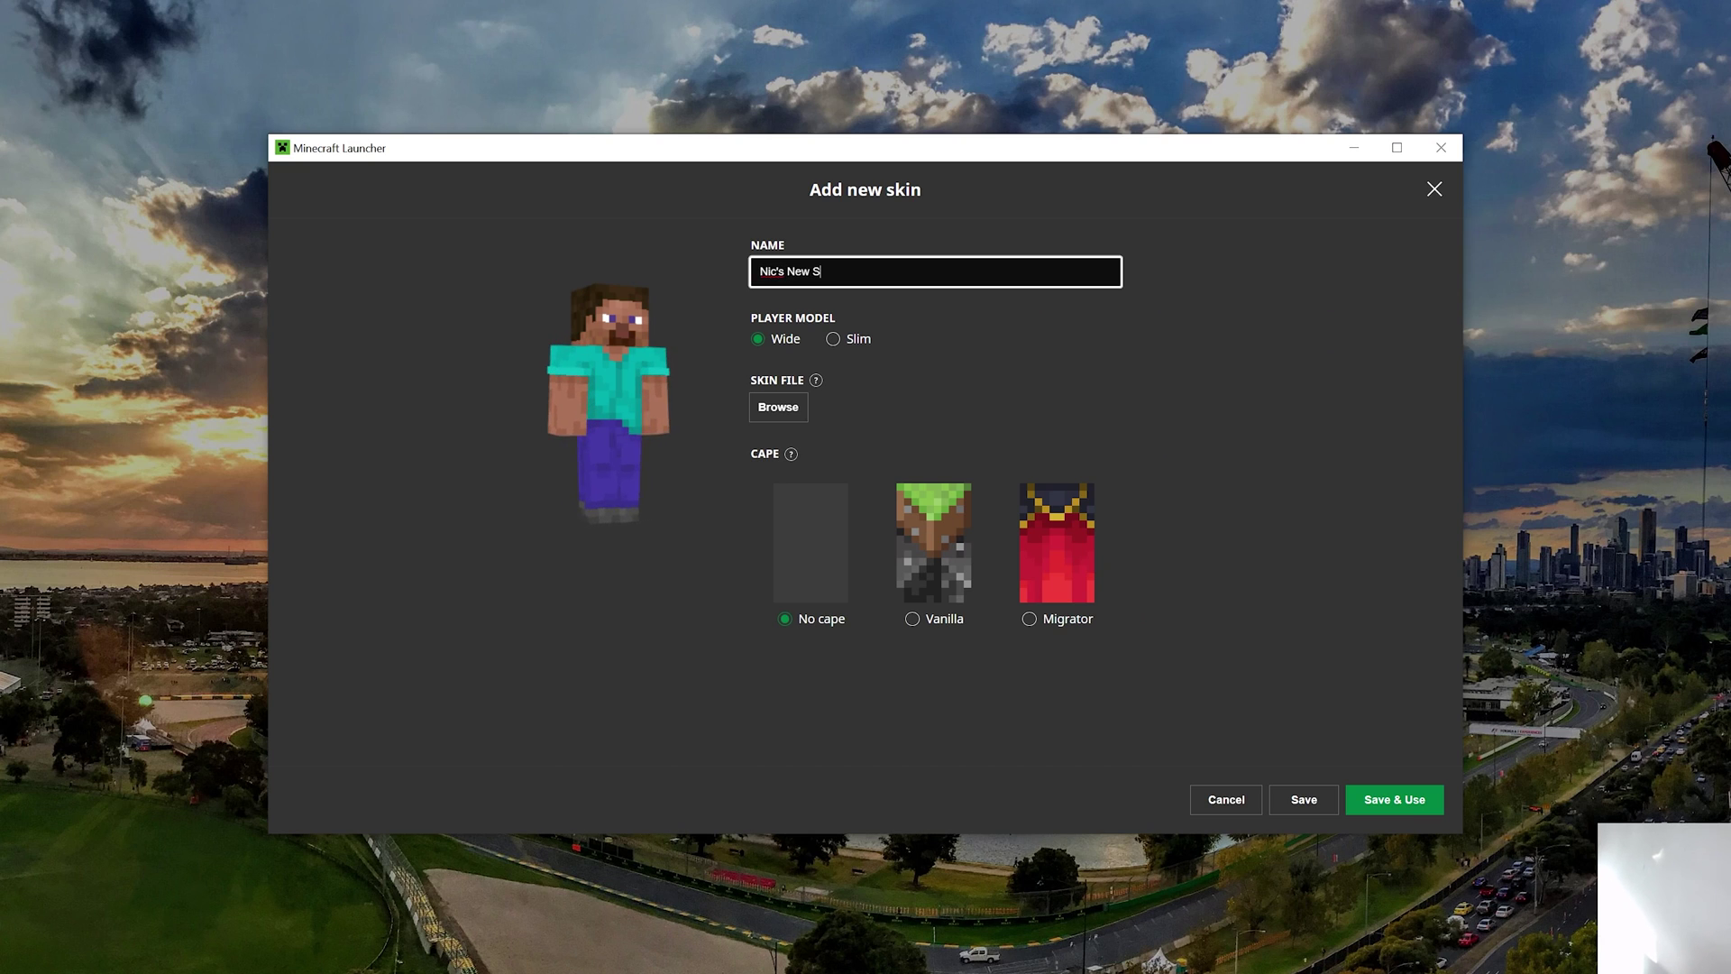
pyautogui.click(778, 407)
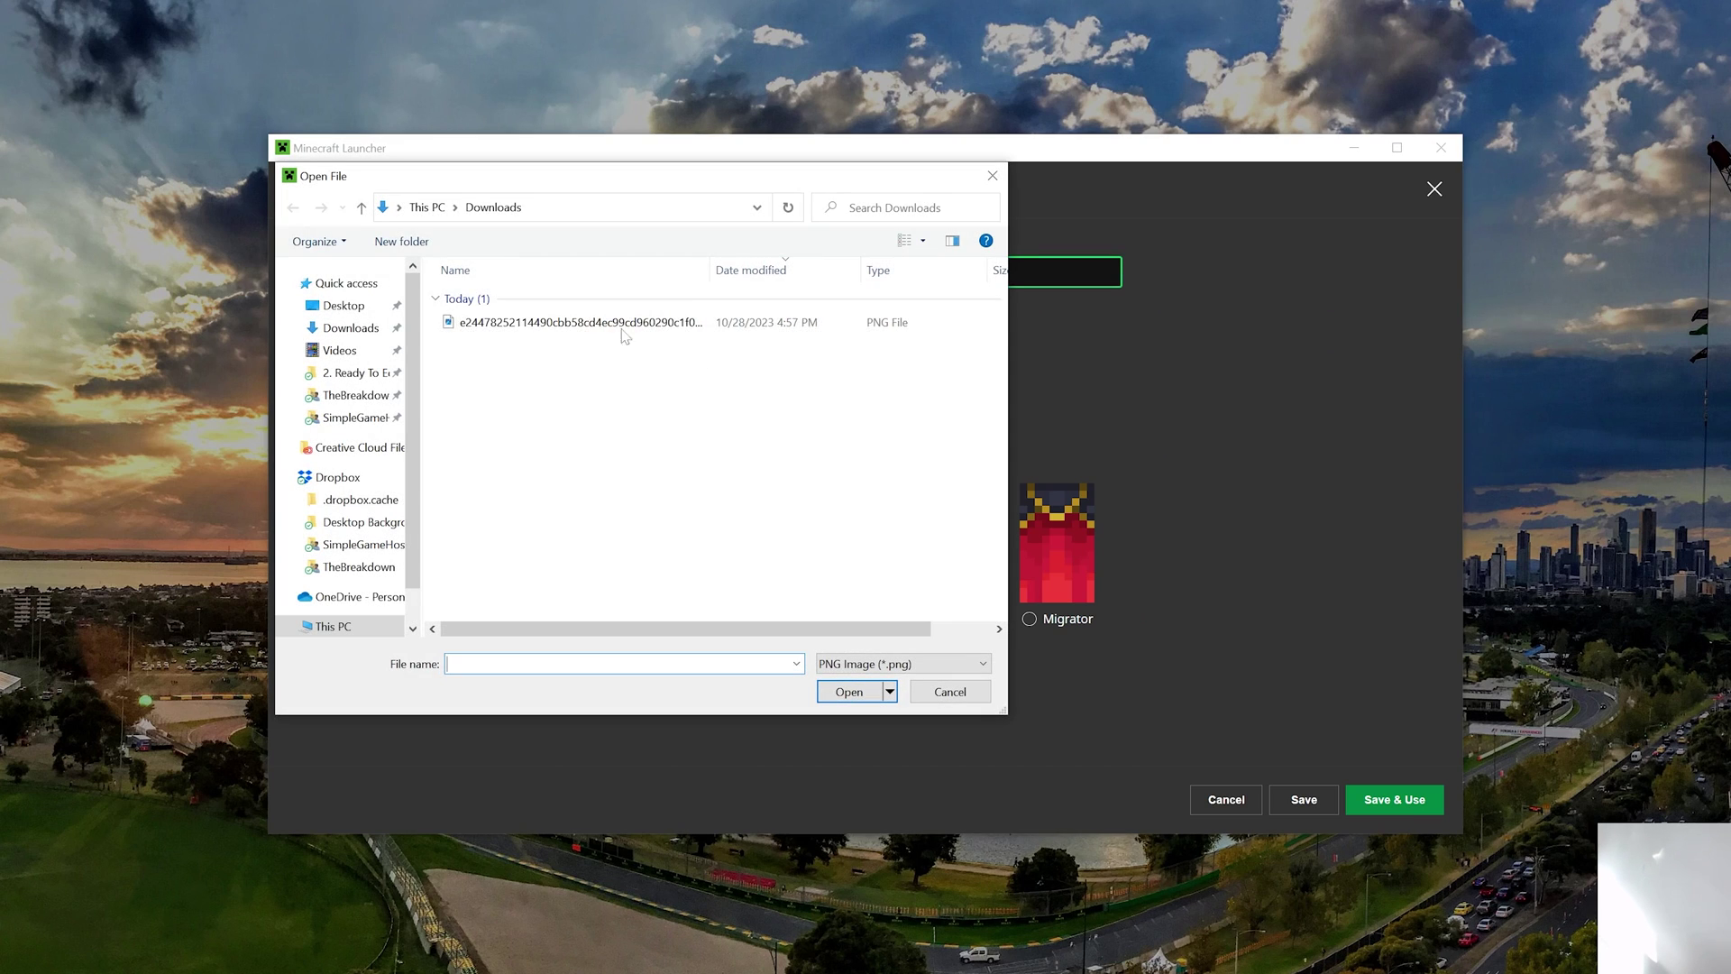
pyautogui.click(529, 323)
pyautogui.doubleClick(527, 325)
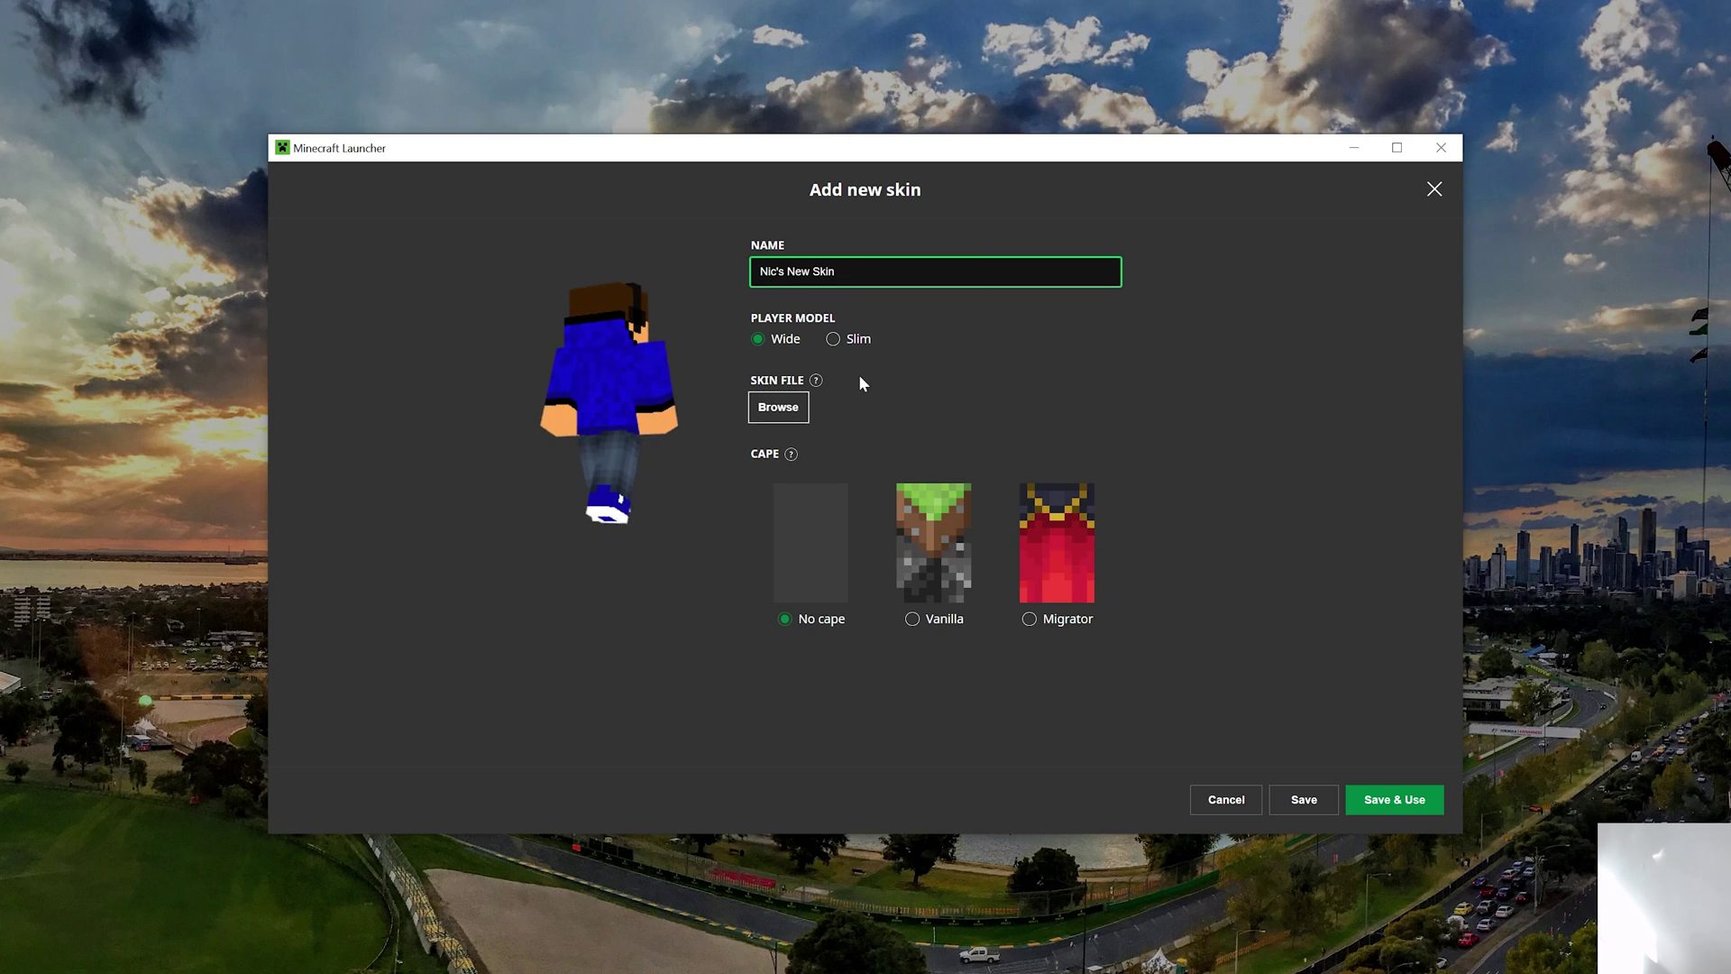
pyautogui.click(591, 386)
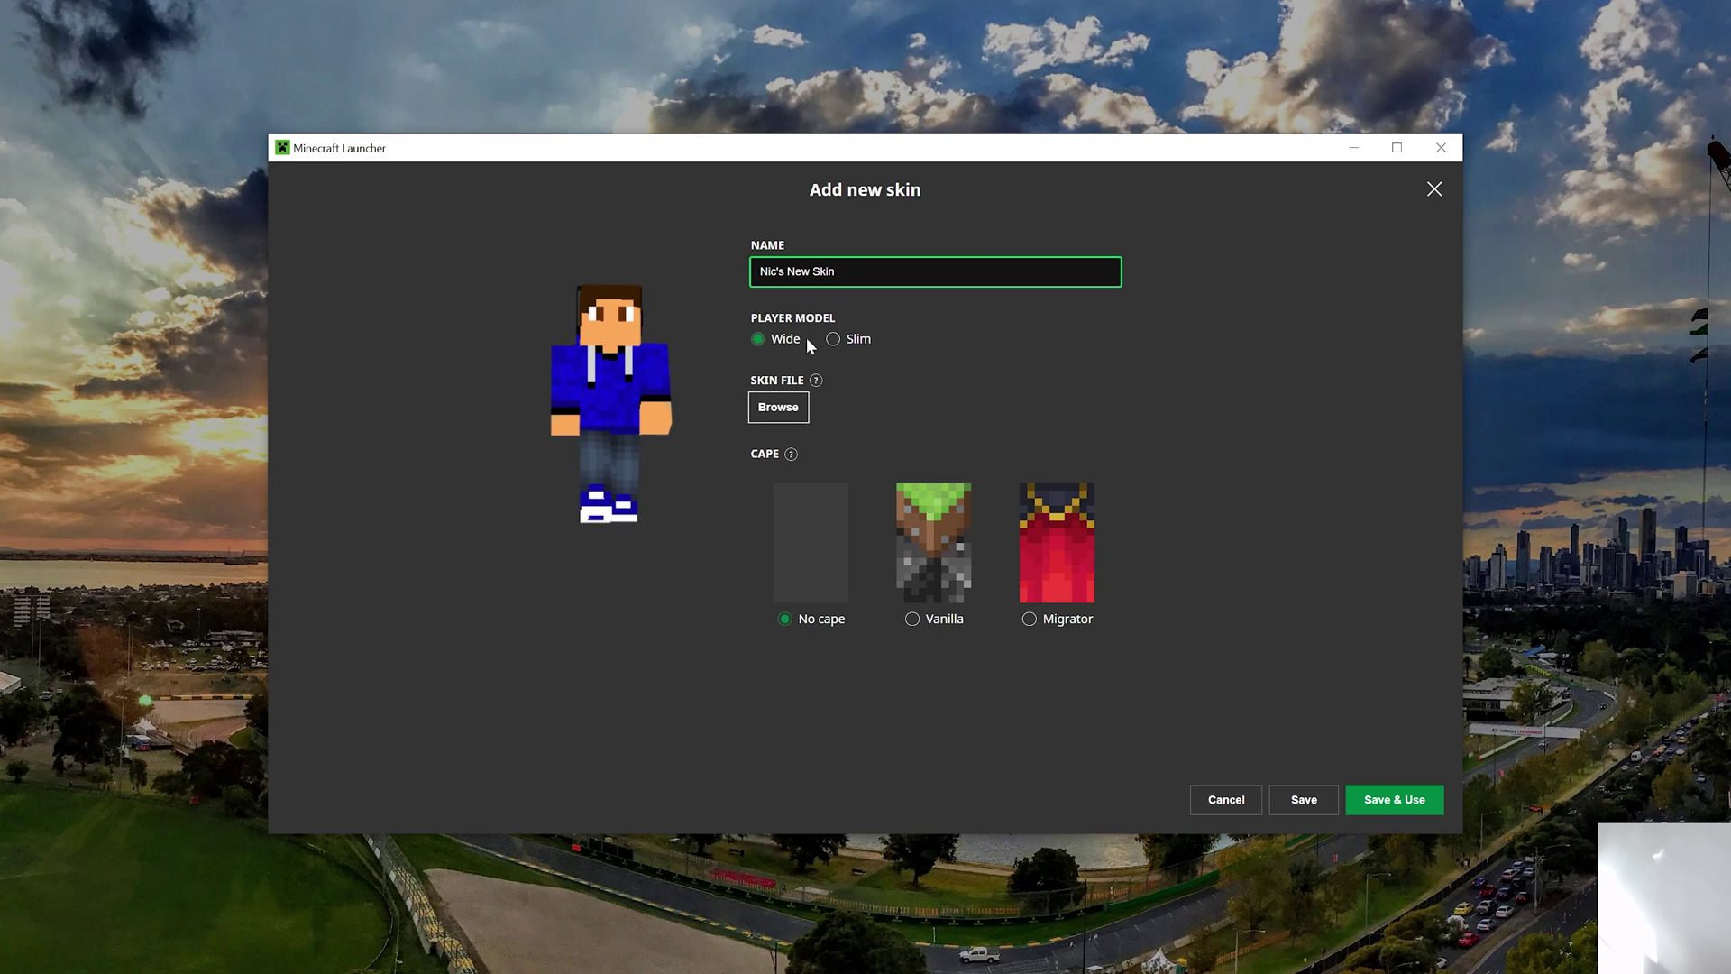
# - Compare slim and wide arms, keep Wide, add the Migrator cape, and Save & Use the skin
pyautogui.click(831, 339)
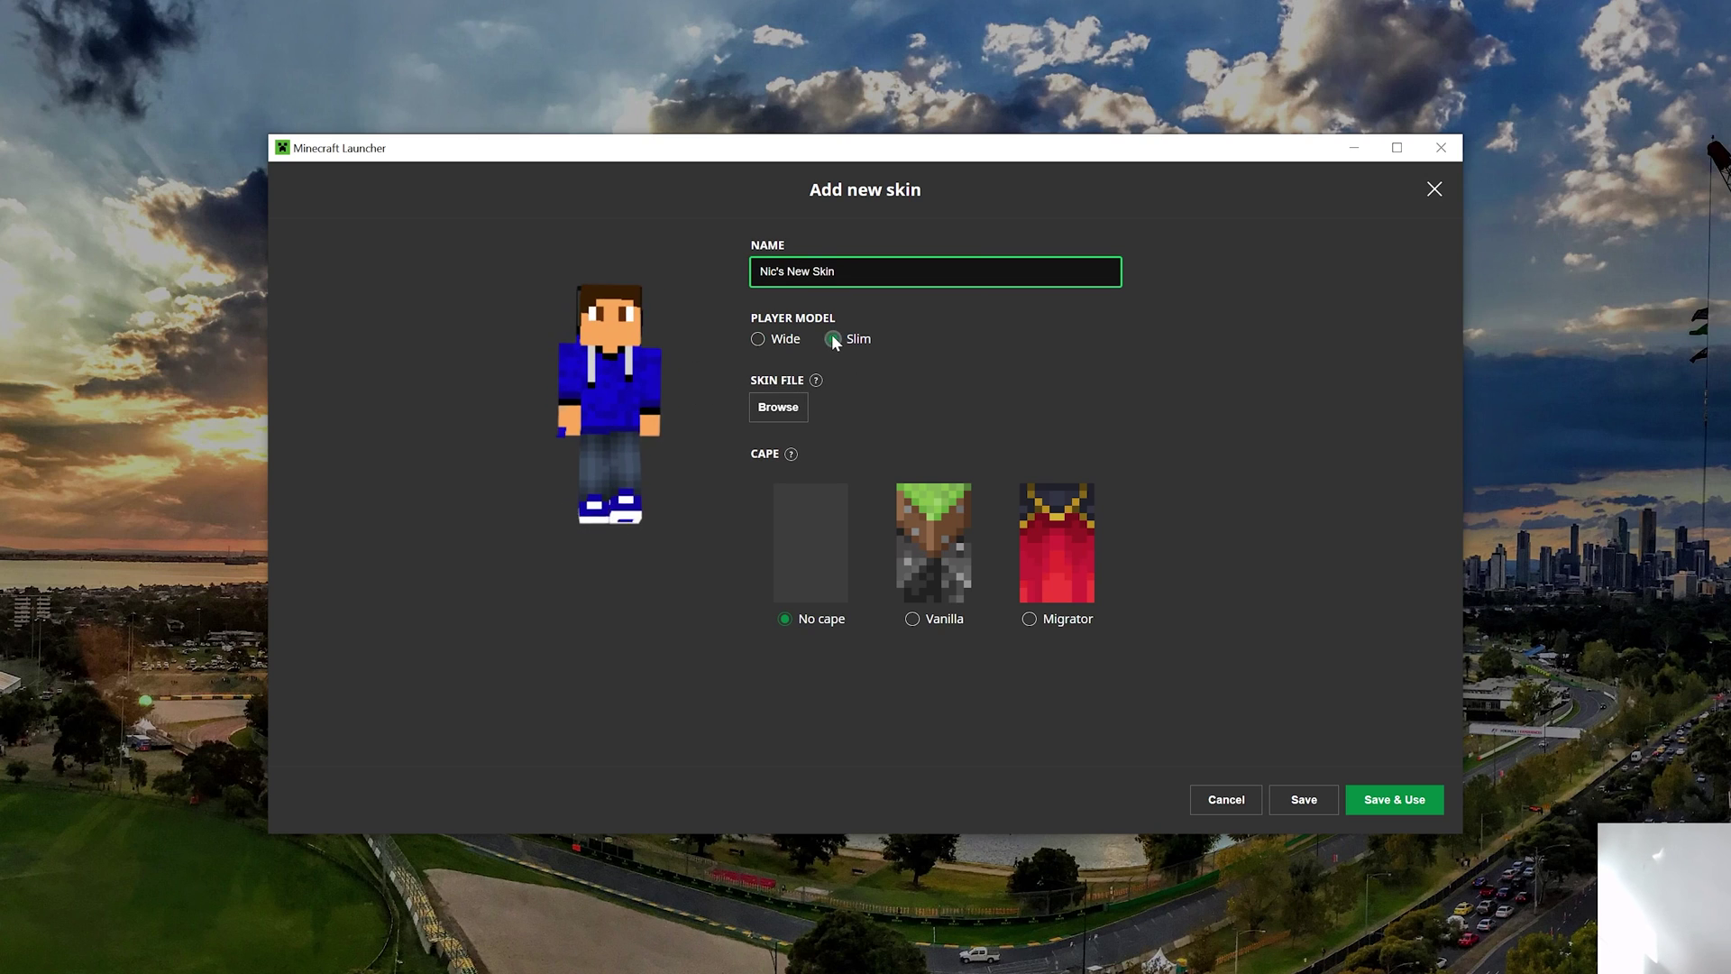
pyautogui.click(765, 340)
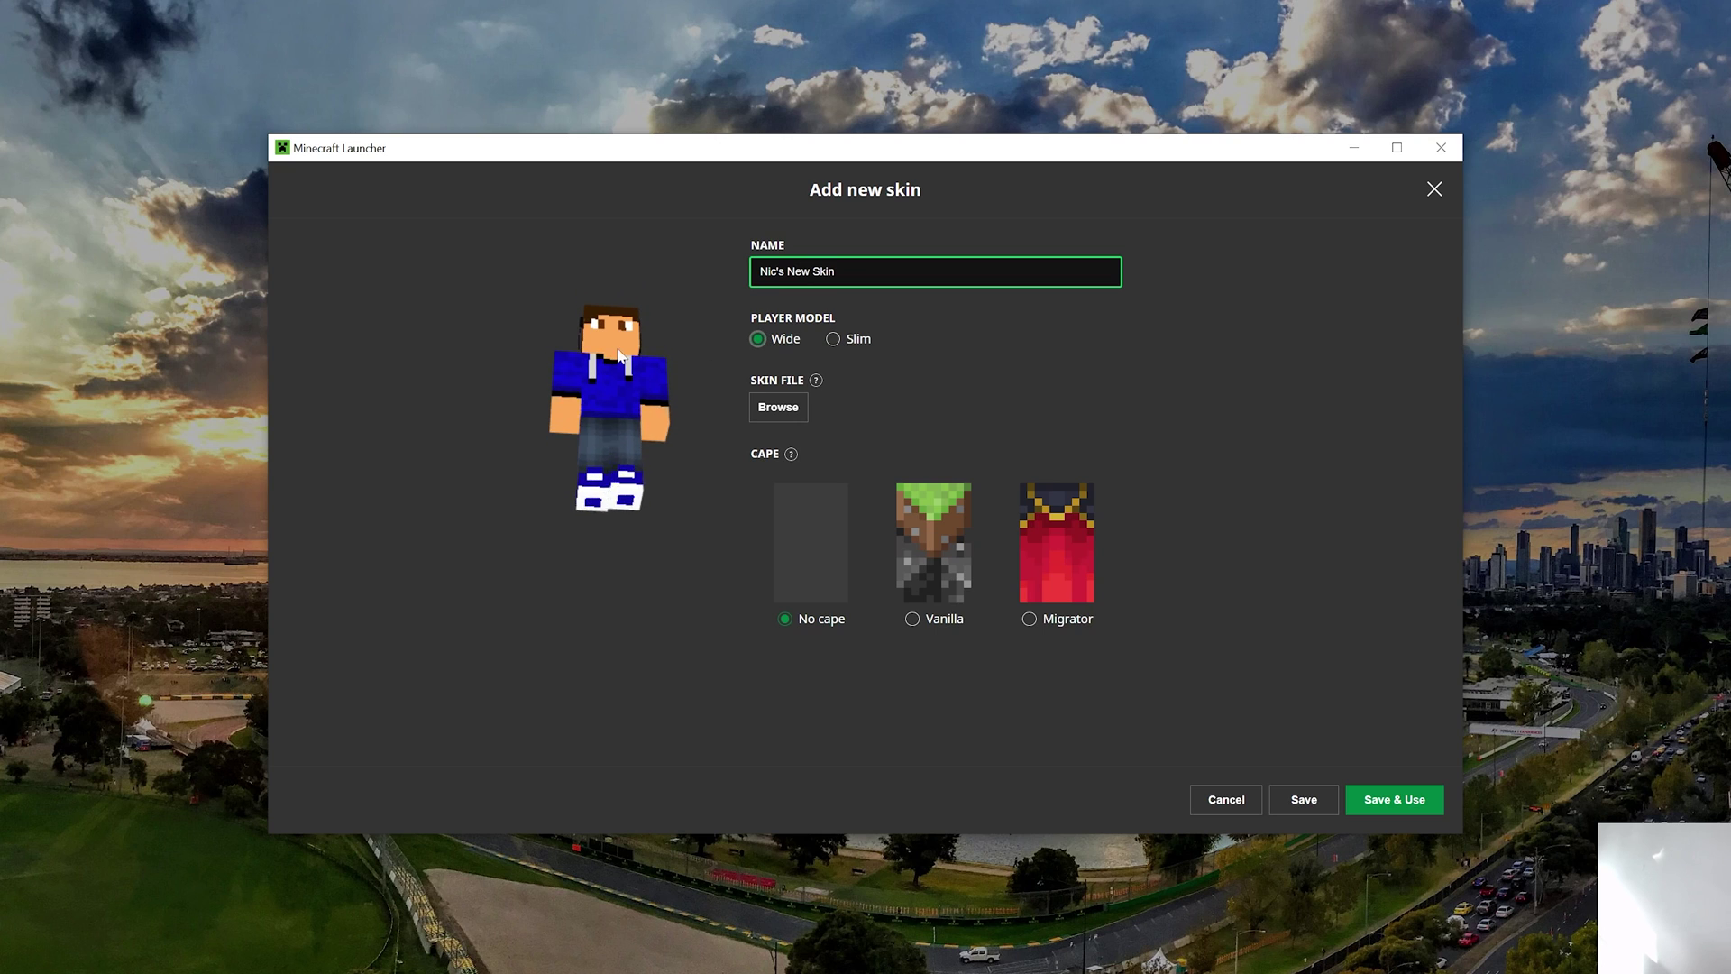
pyautogui.click(832, 342)
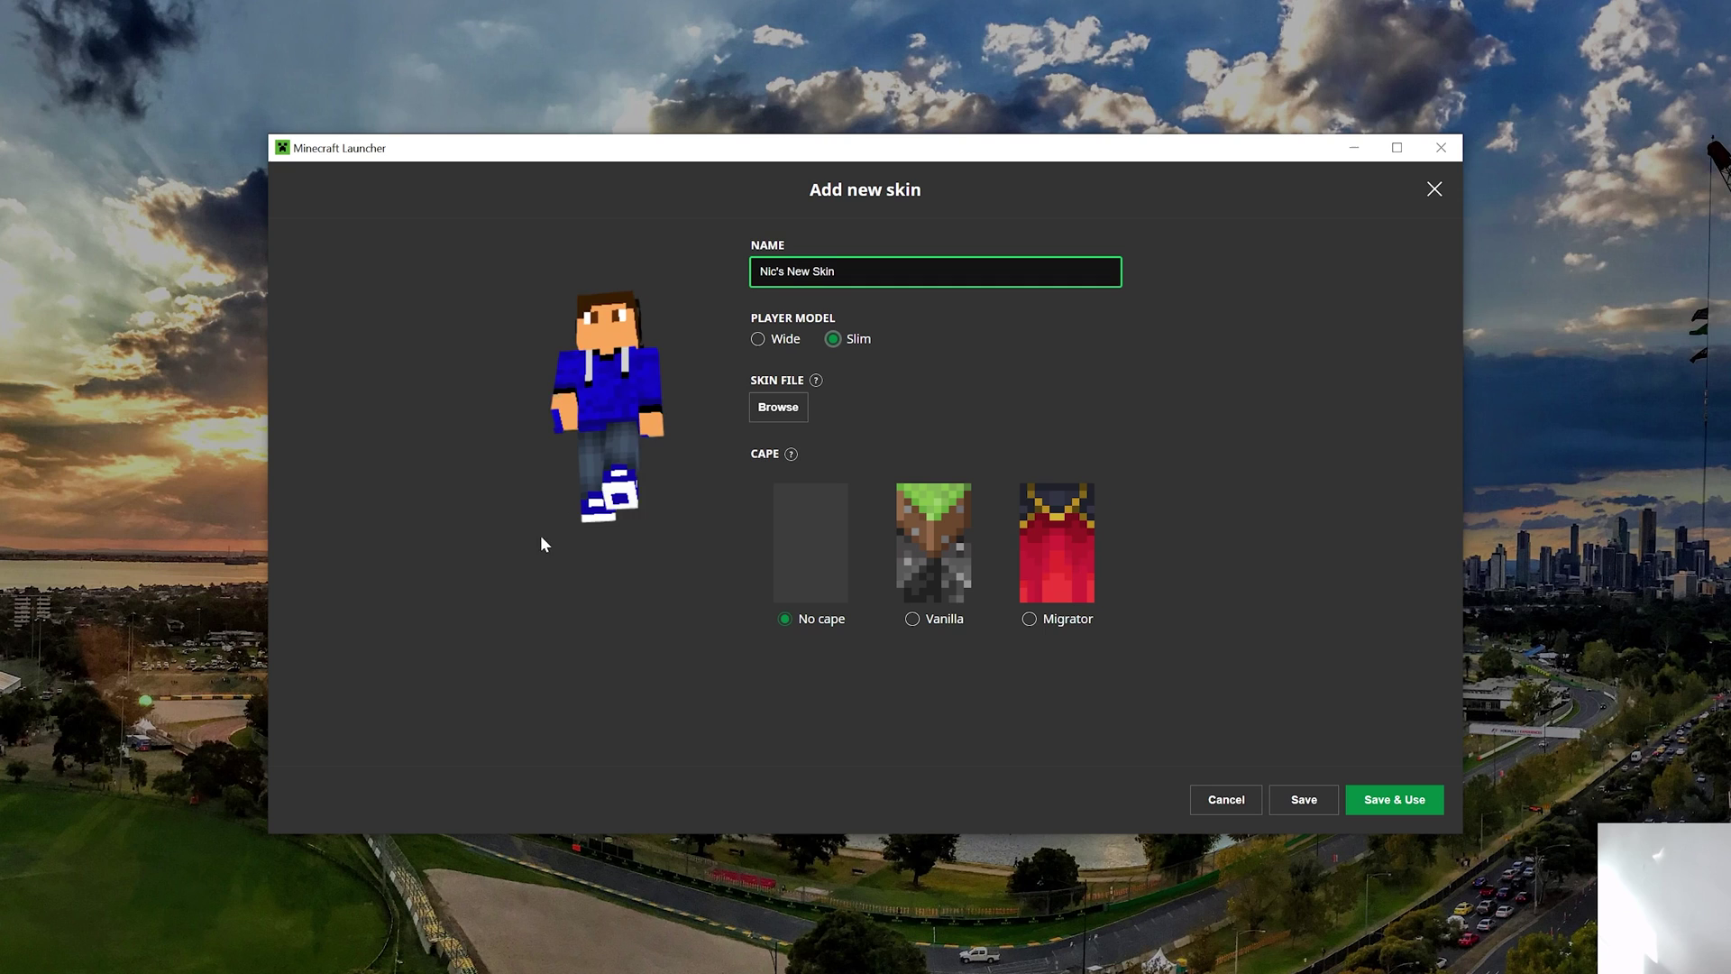
pyautogui.click(758, 340)
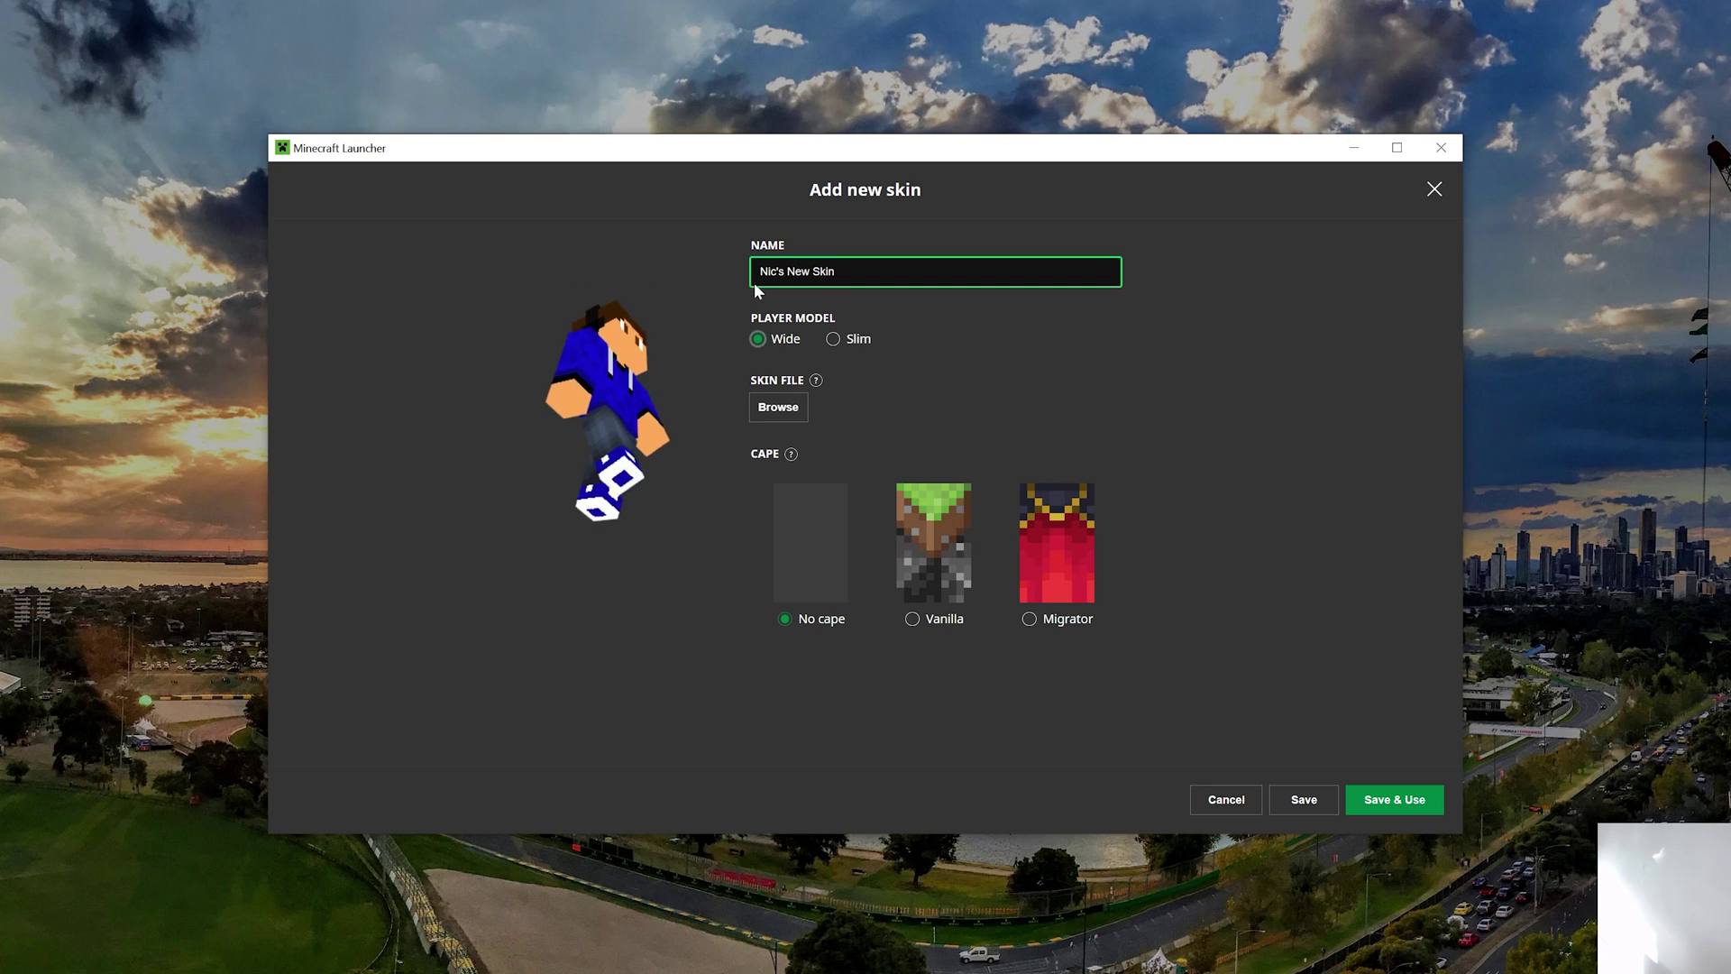
pyautogui.click(1056, 543)
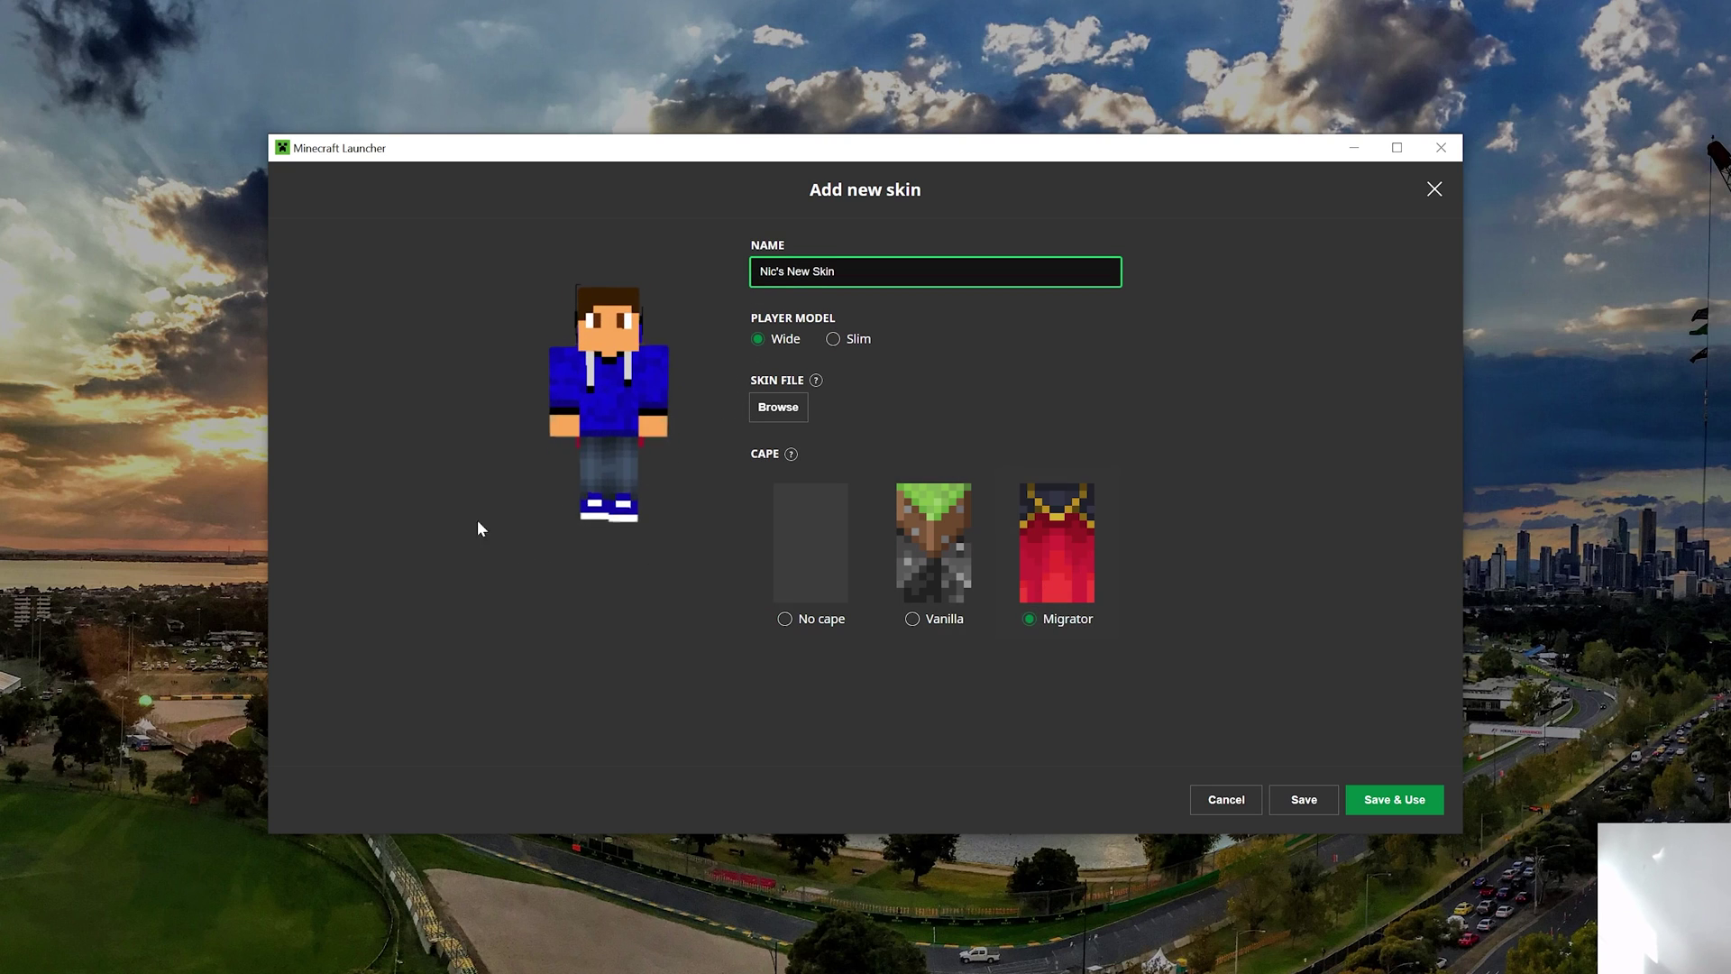
pyautogui.click(1409, 801)
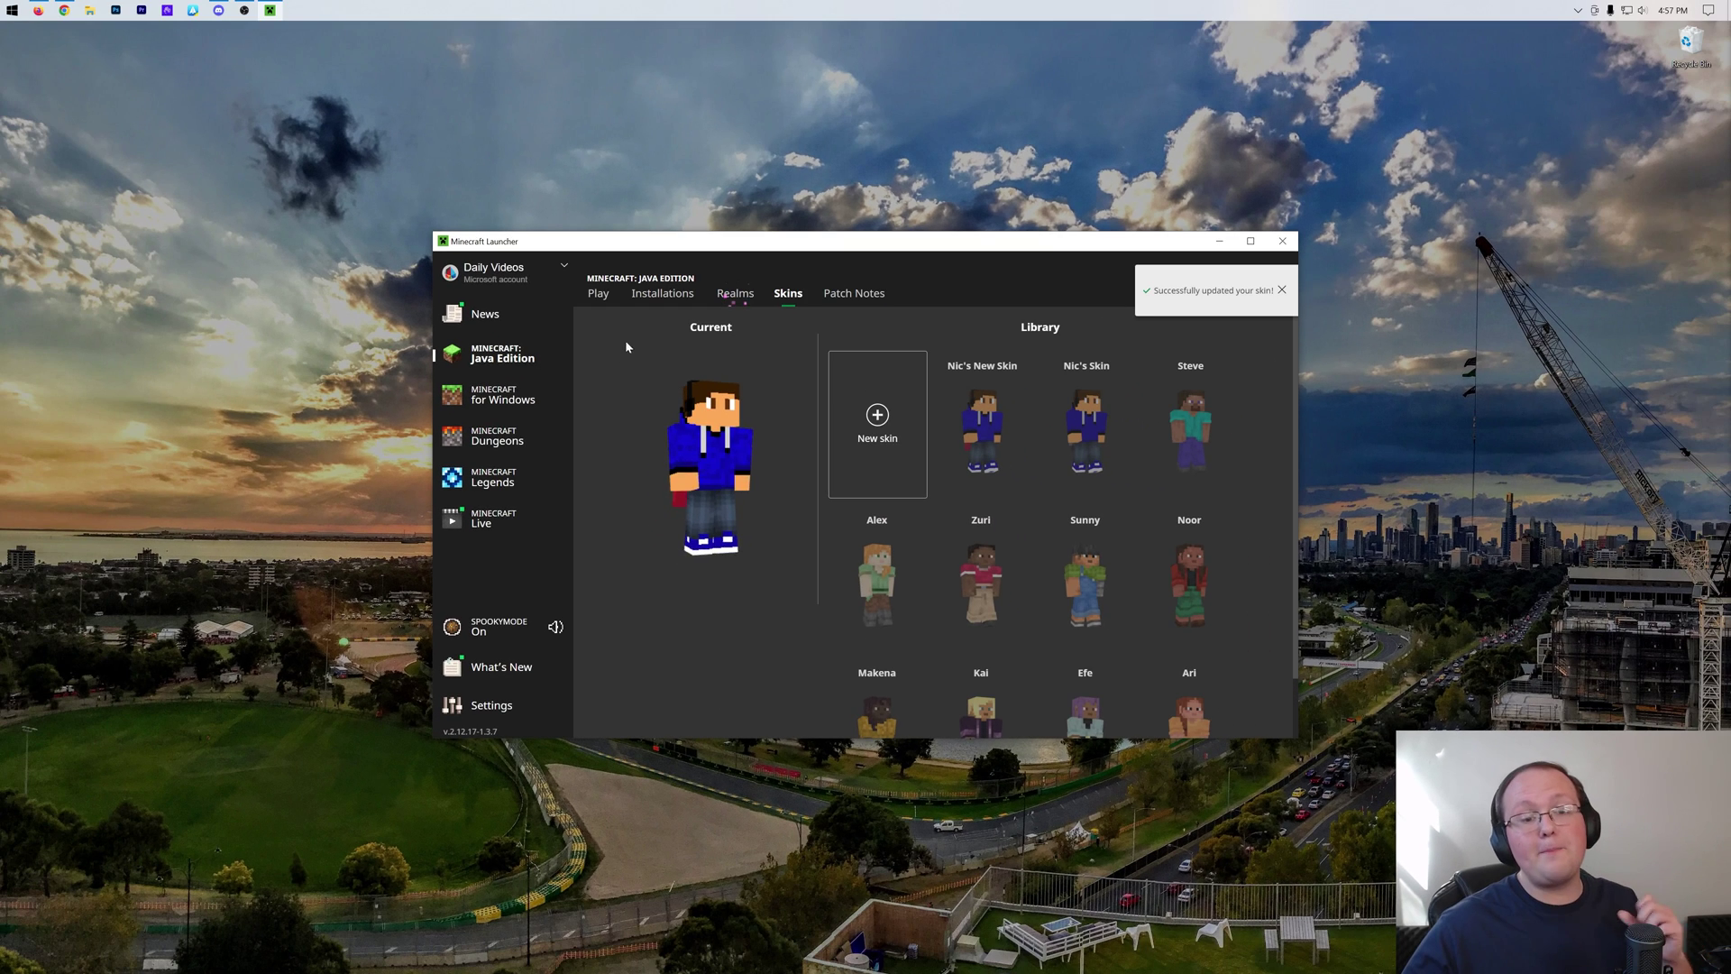
# - Start the game, join the SimpleGameHosting server, and switch to the front third-person view with F5
pyautogui.click(595, 290)
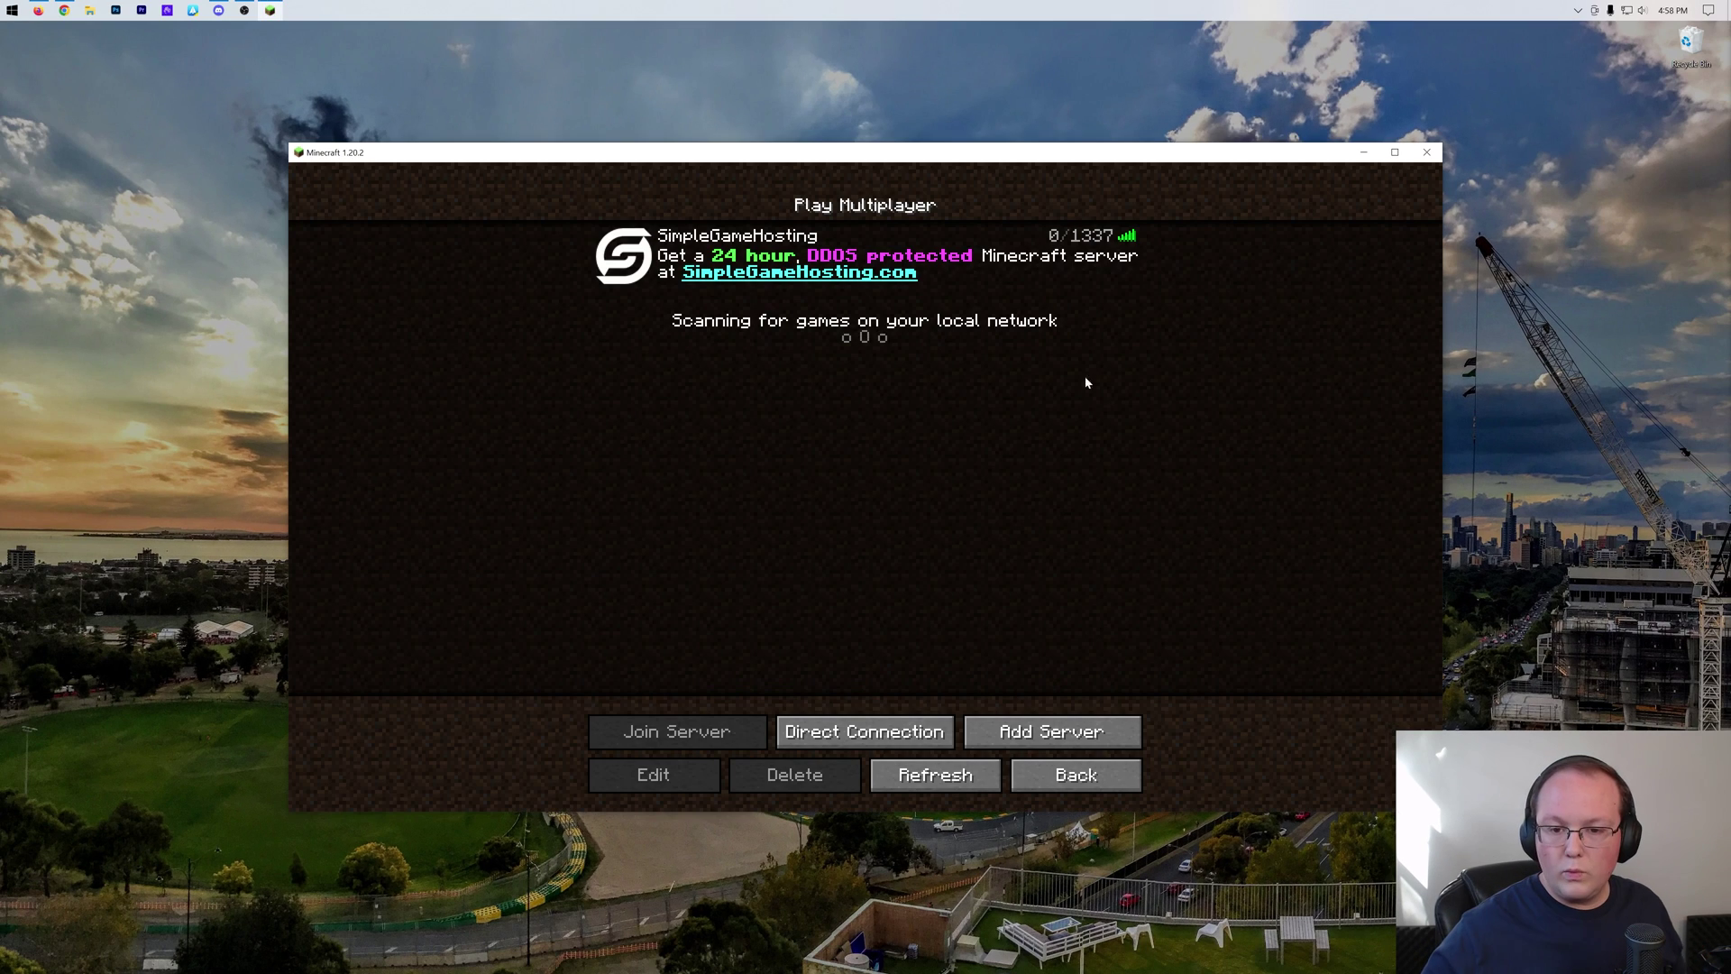
pyautogui.doubleClick(1037, 257)
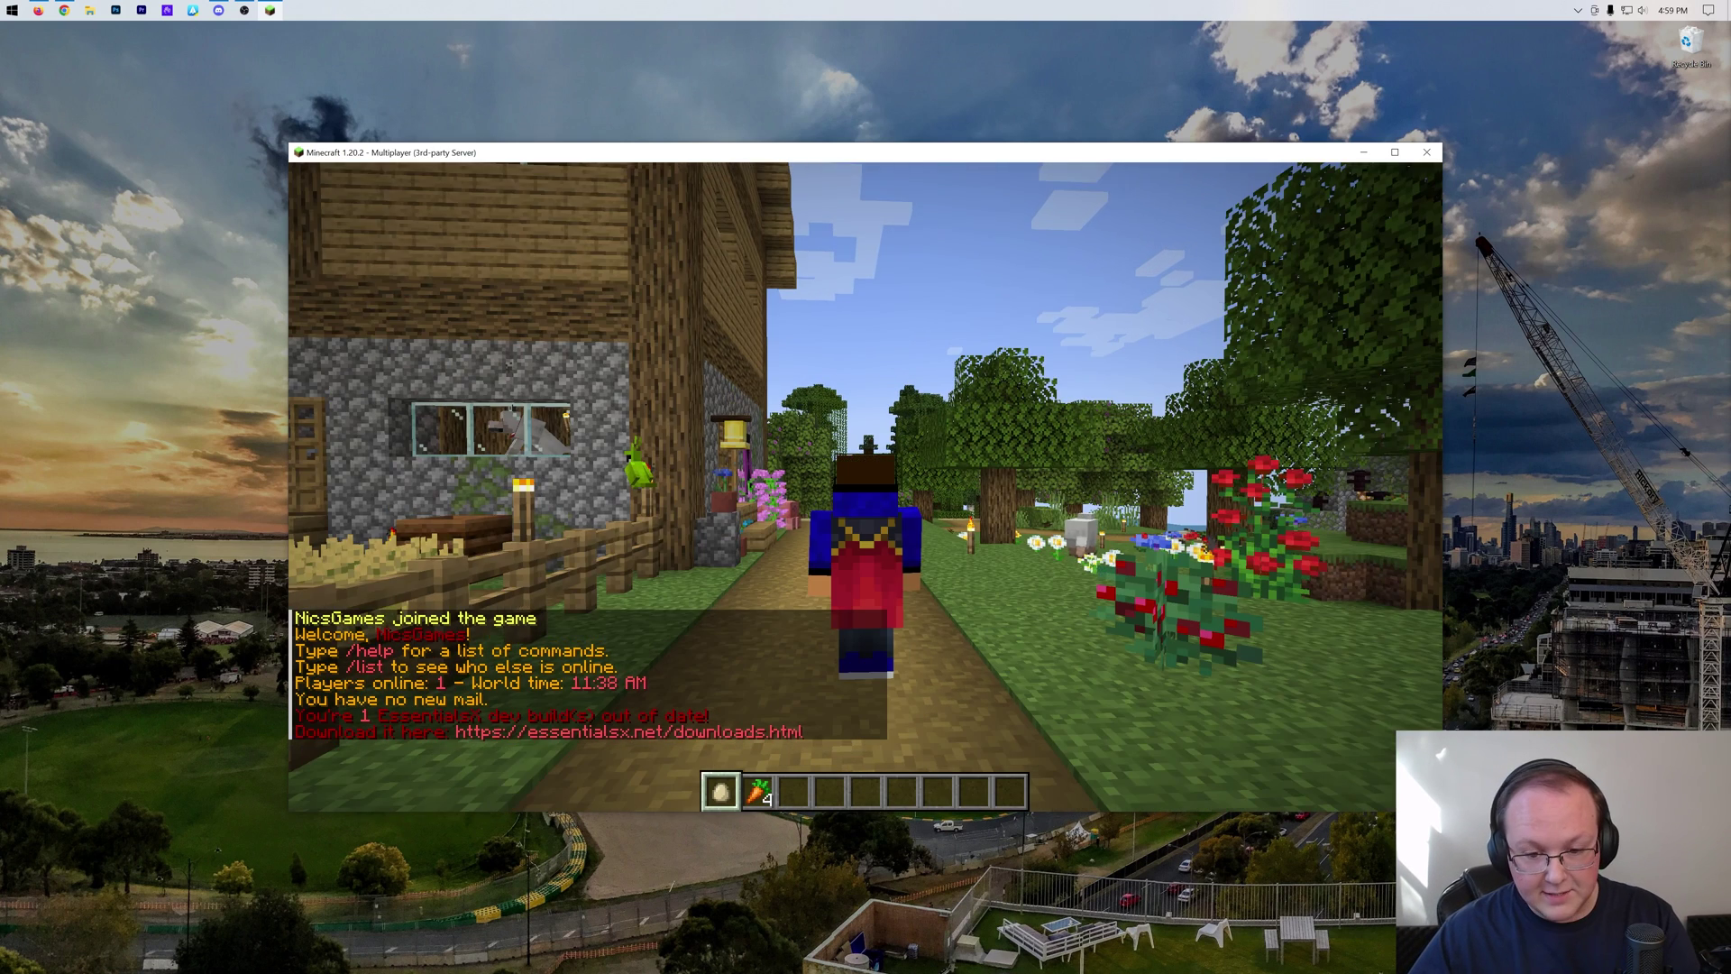
pyautogui.press('F5')
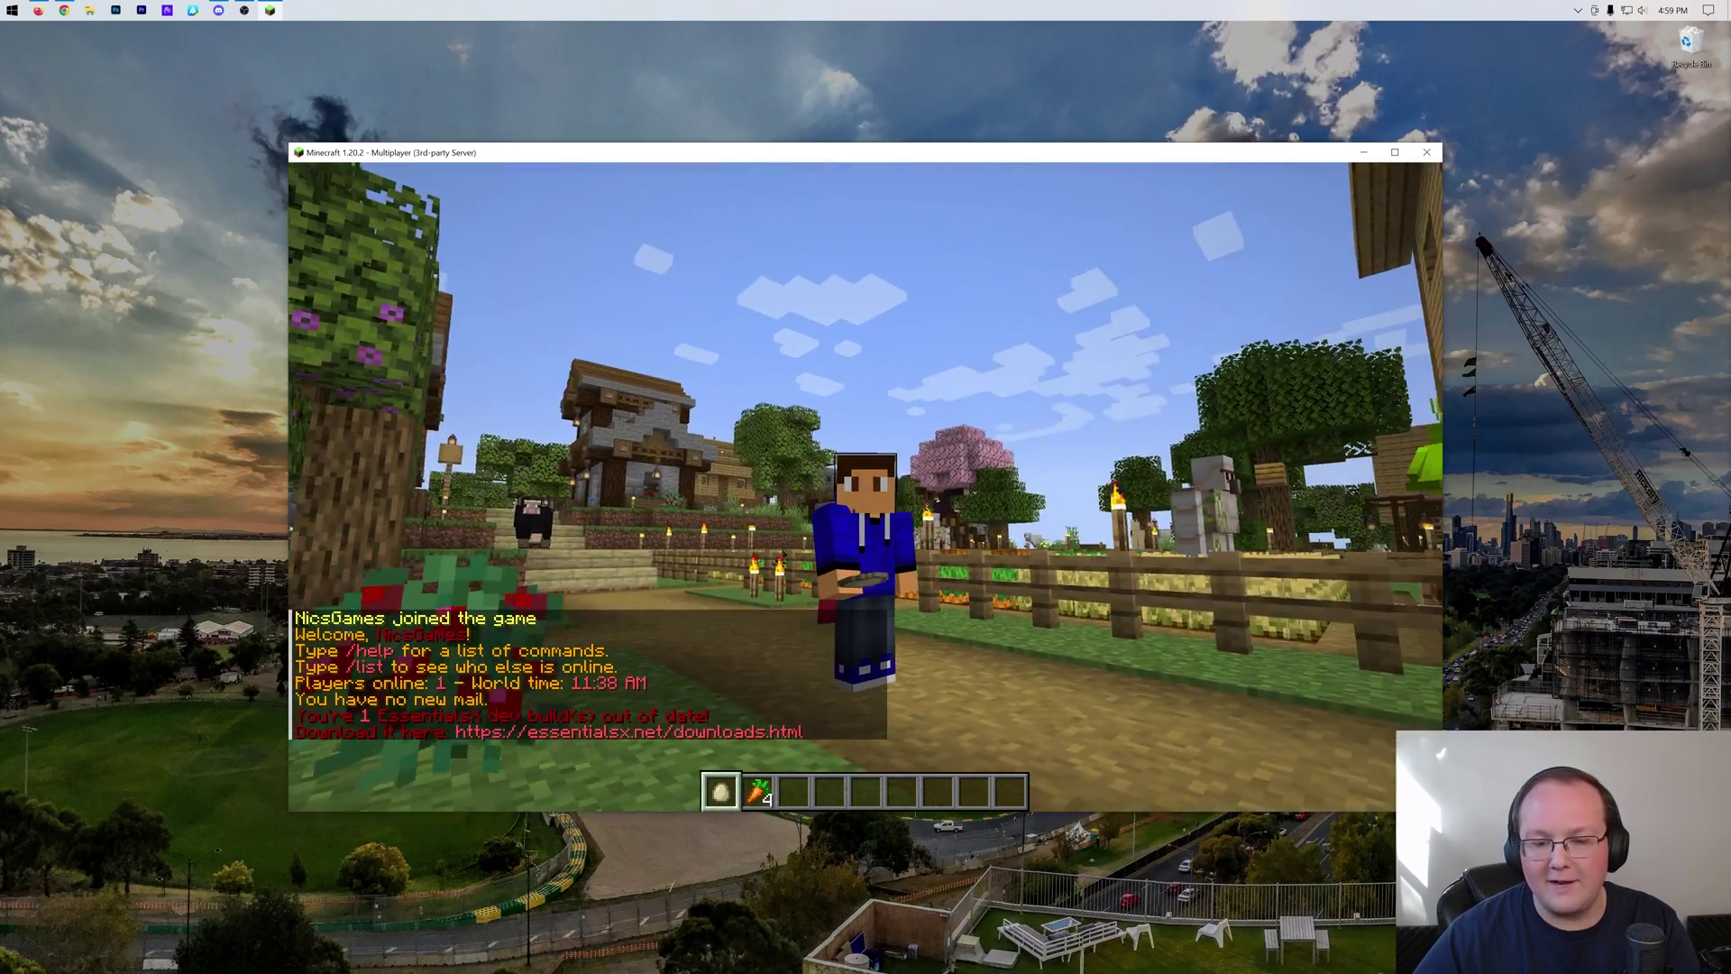
# - Walk the player along the village path to show off the skin, then pause the game
pyautogui.press('w')
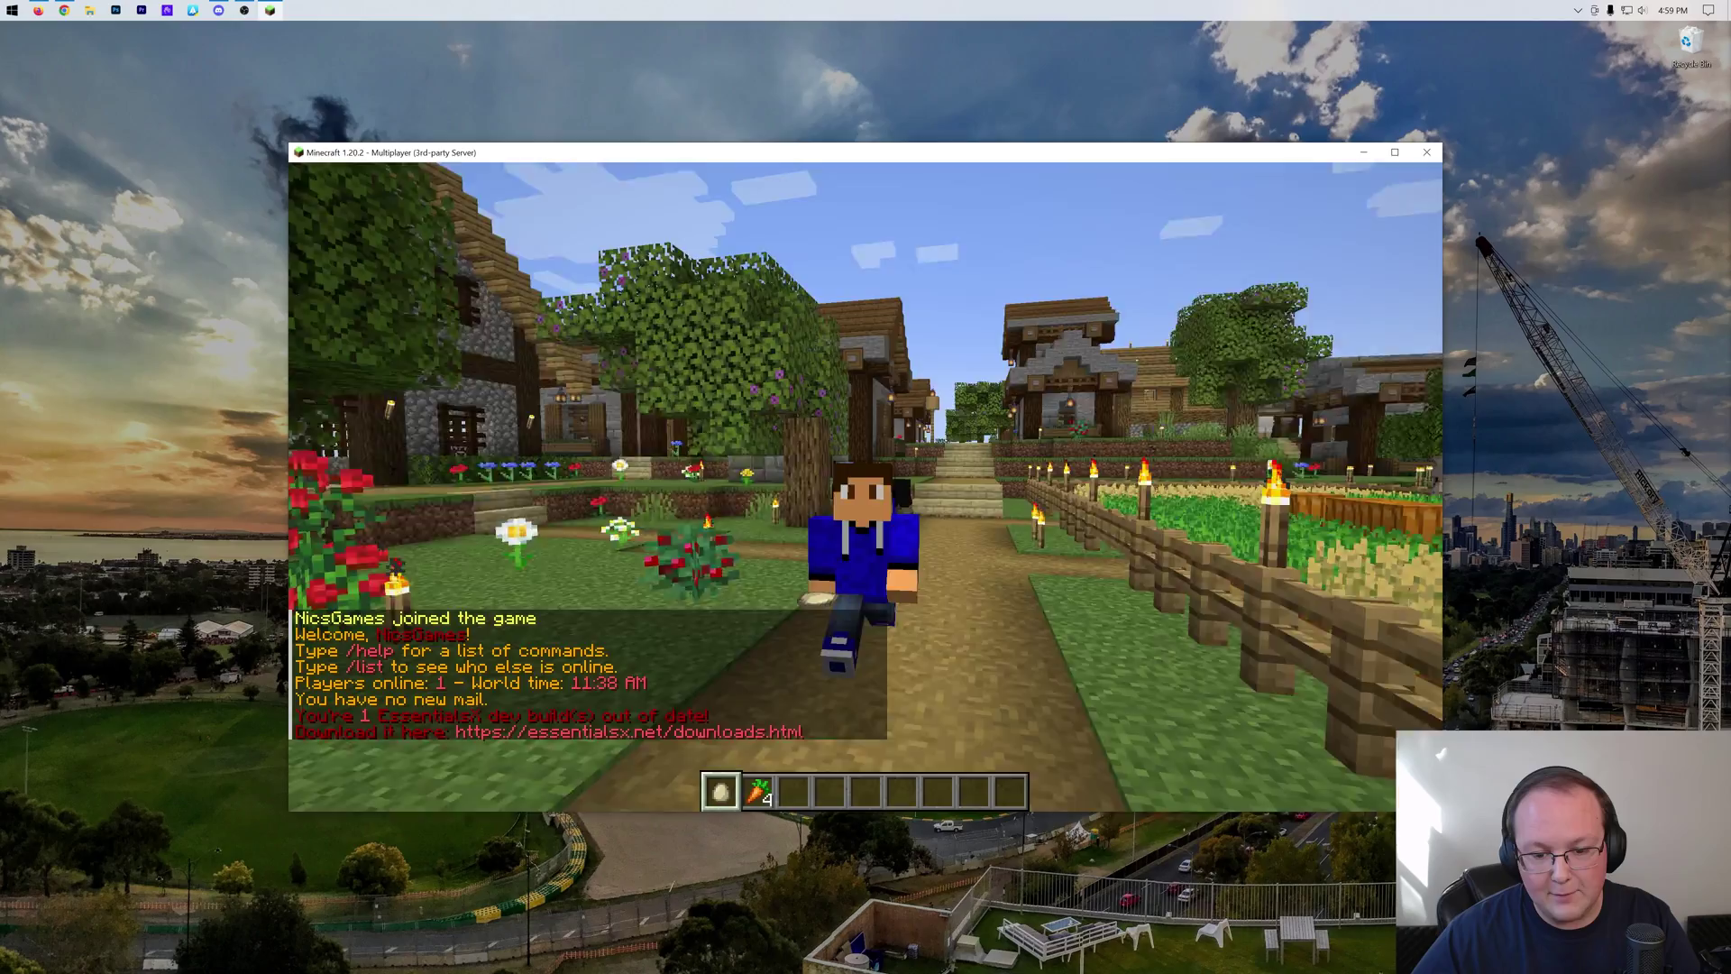
pyautogui.press('w')
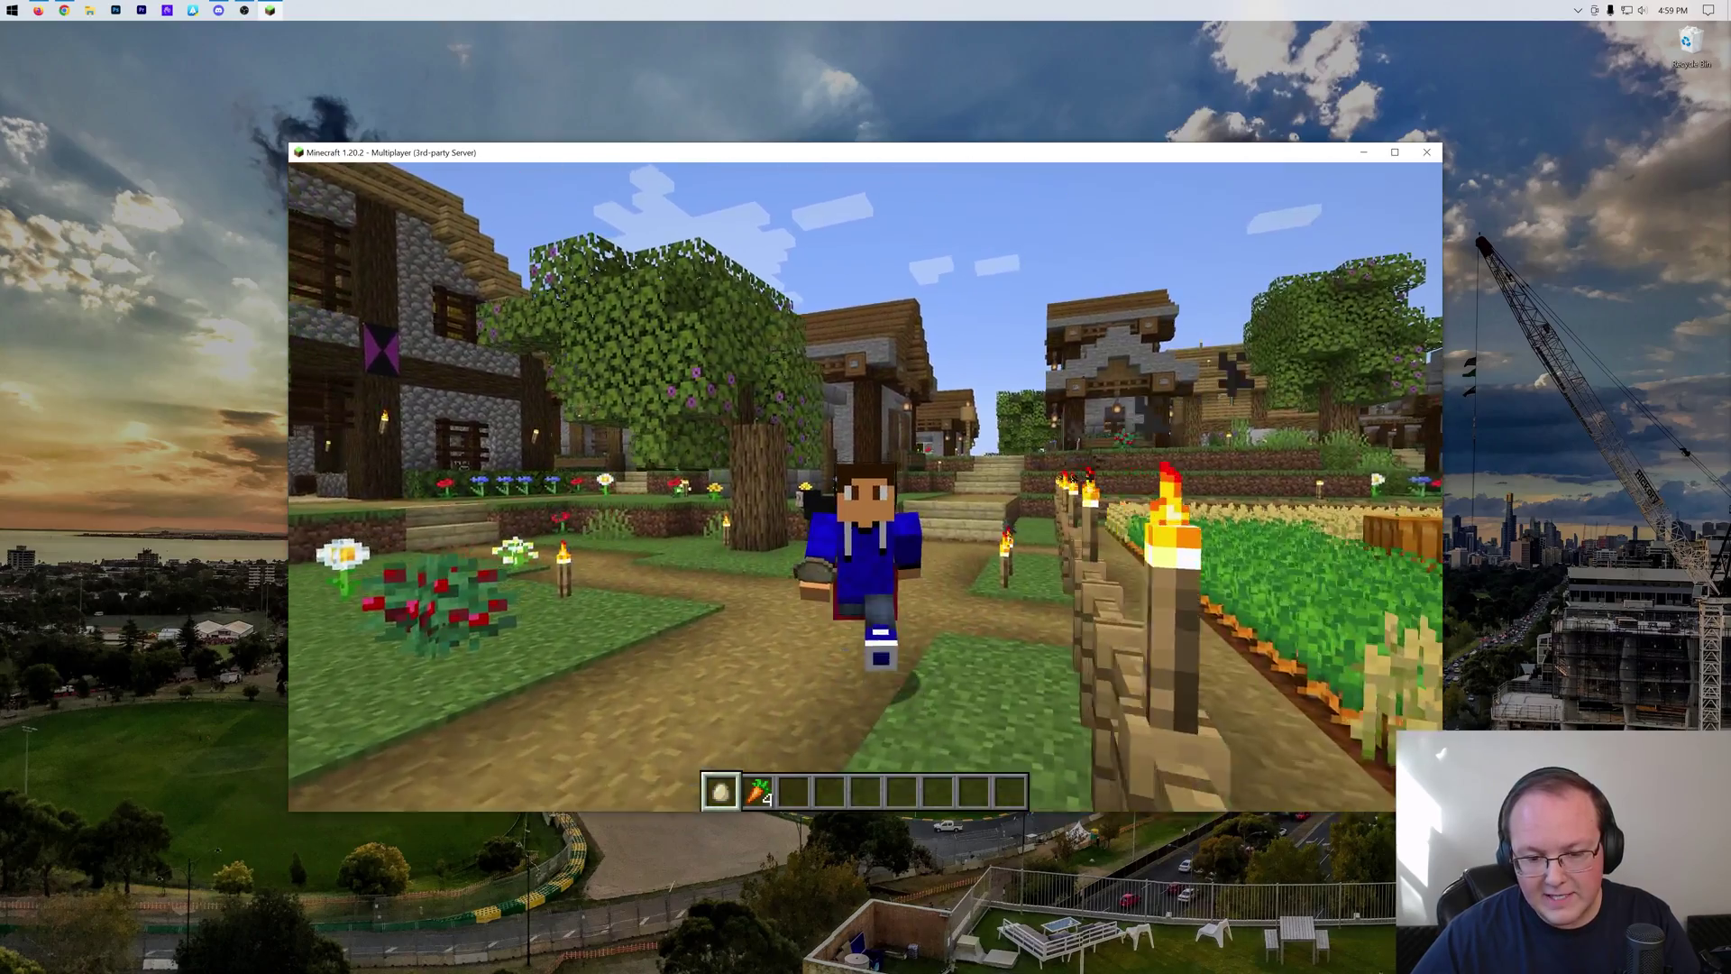
pyautogui.press('w')
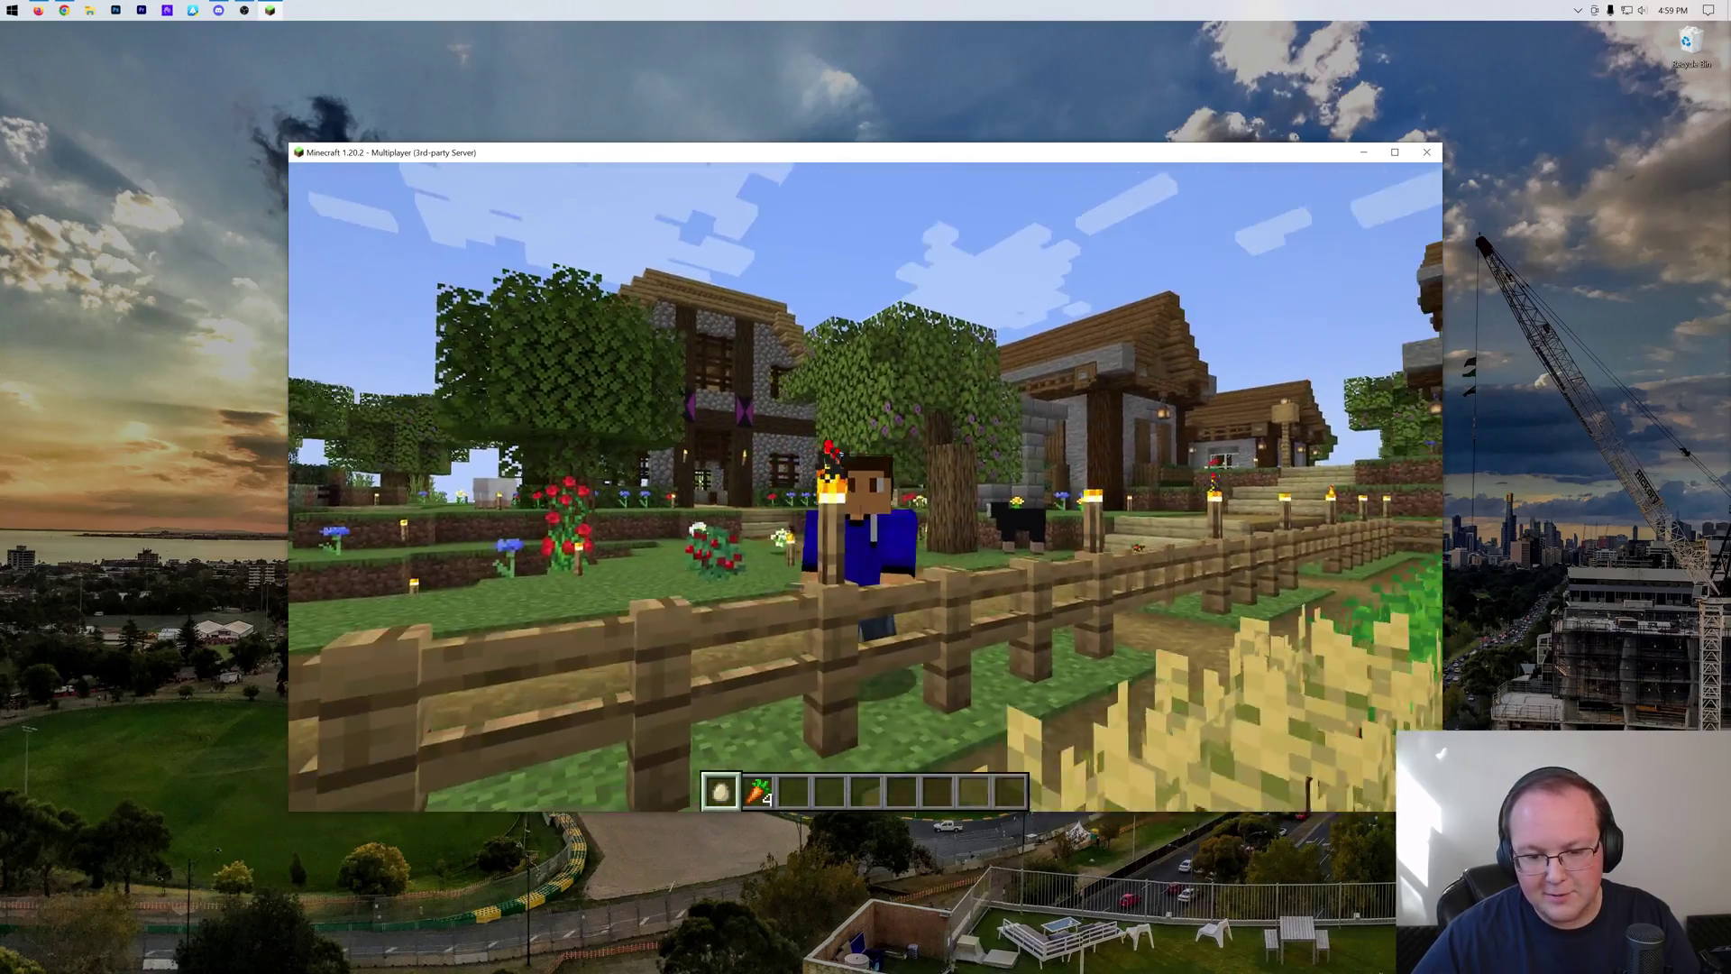
pyautogui.press('w')
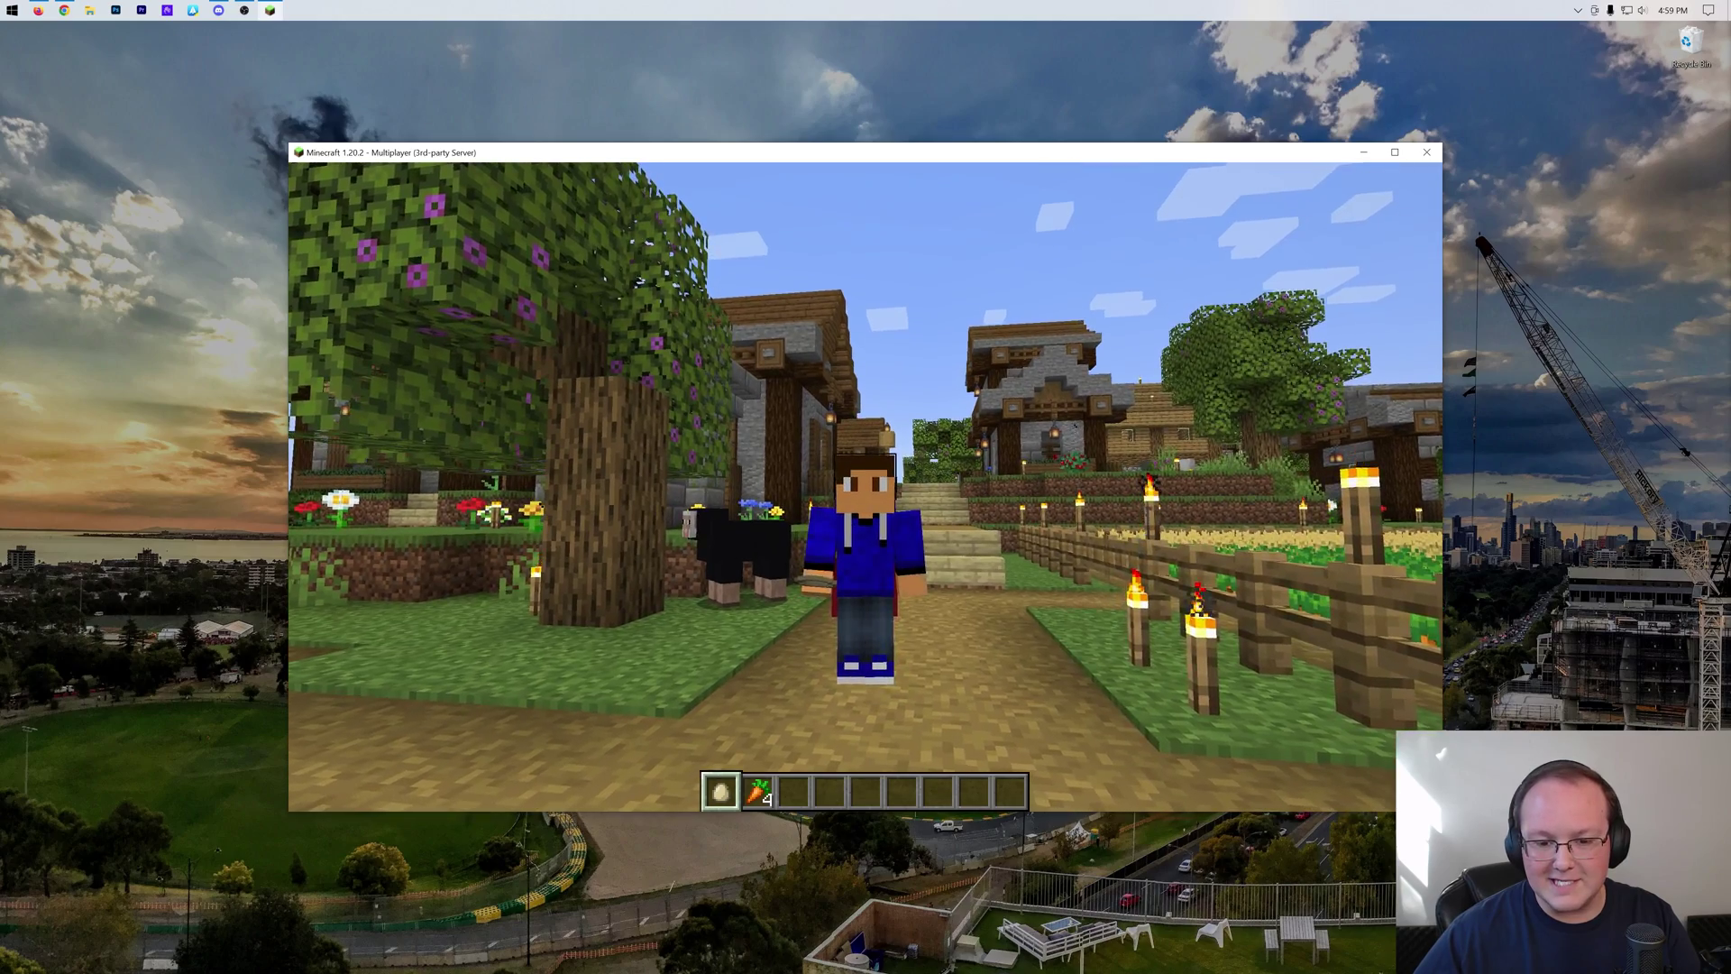
pyautogui.press('w')
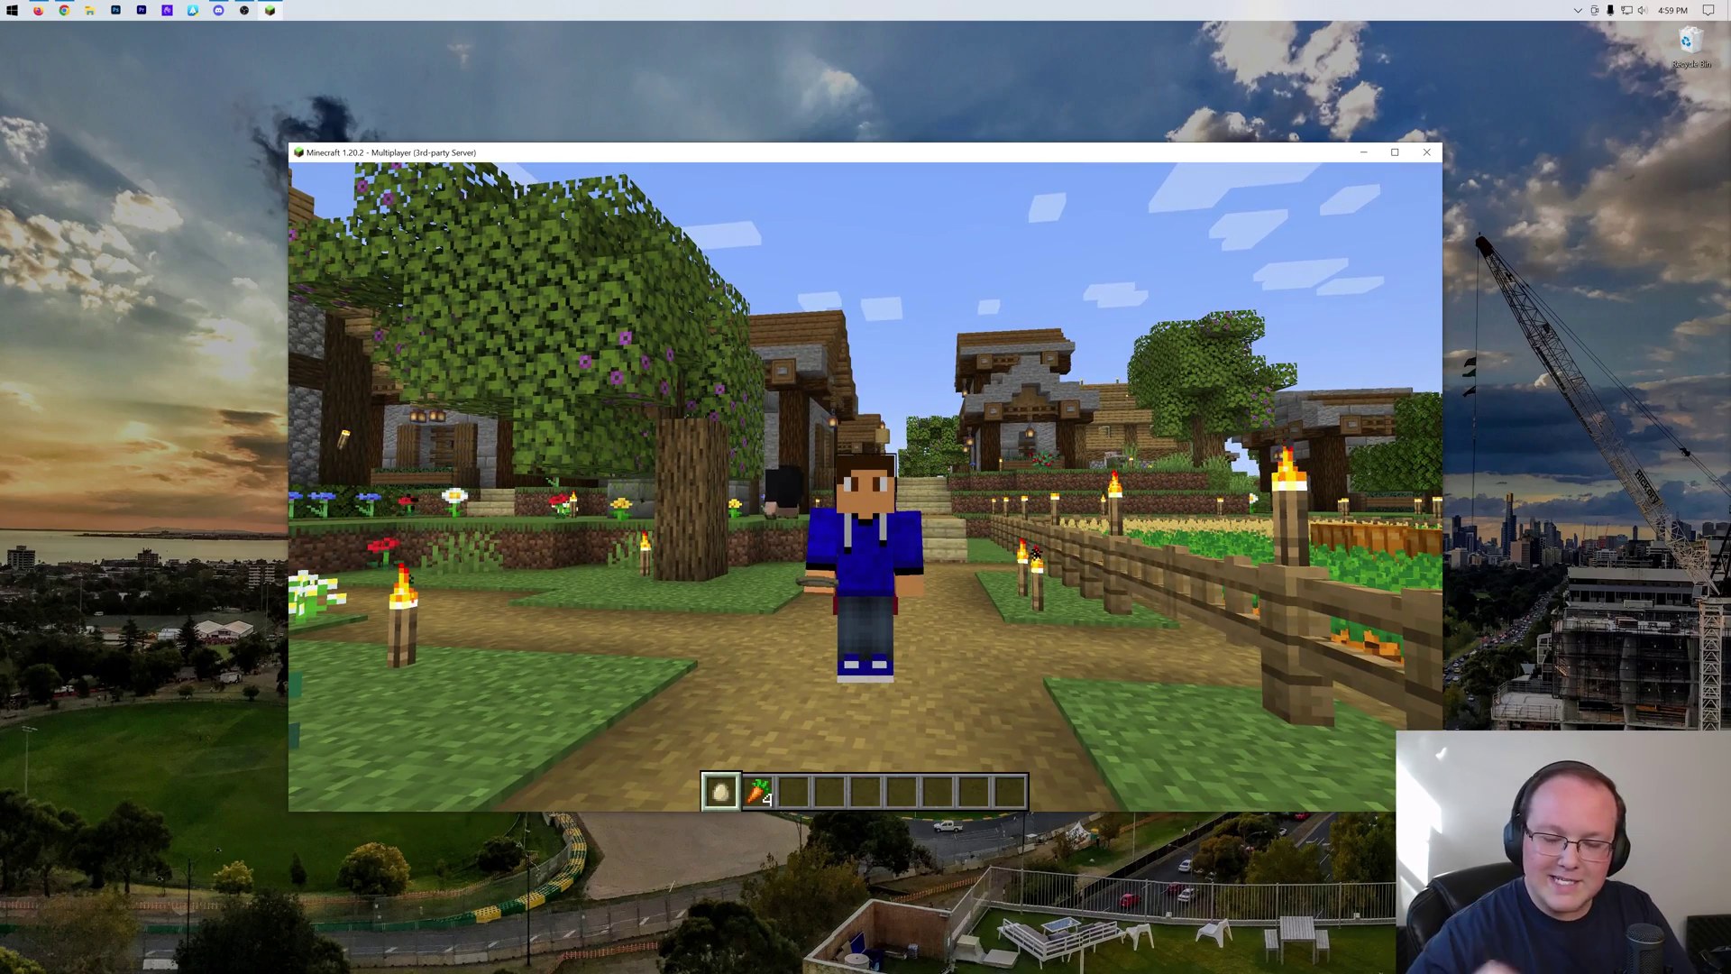
pyautogui.press('w')
pyautogui.press('Escape')
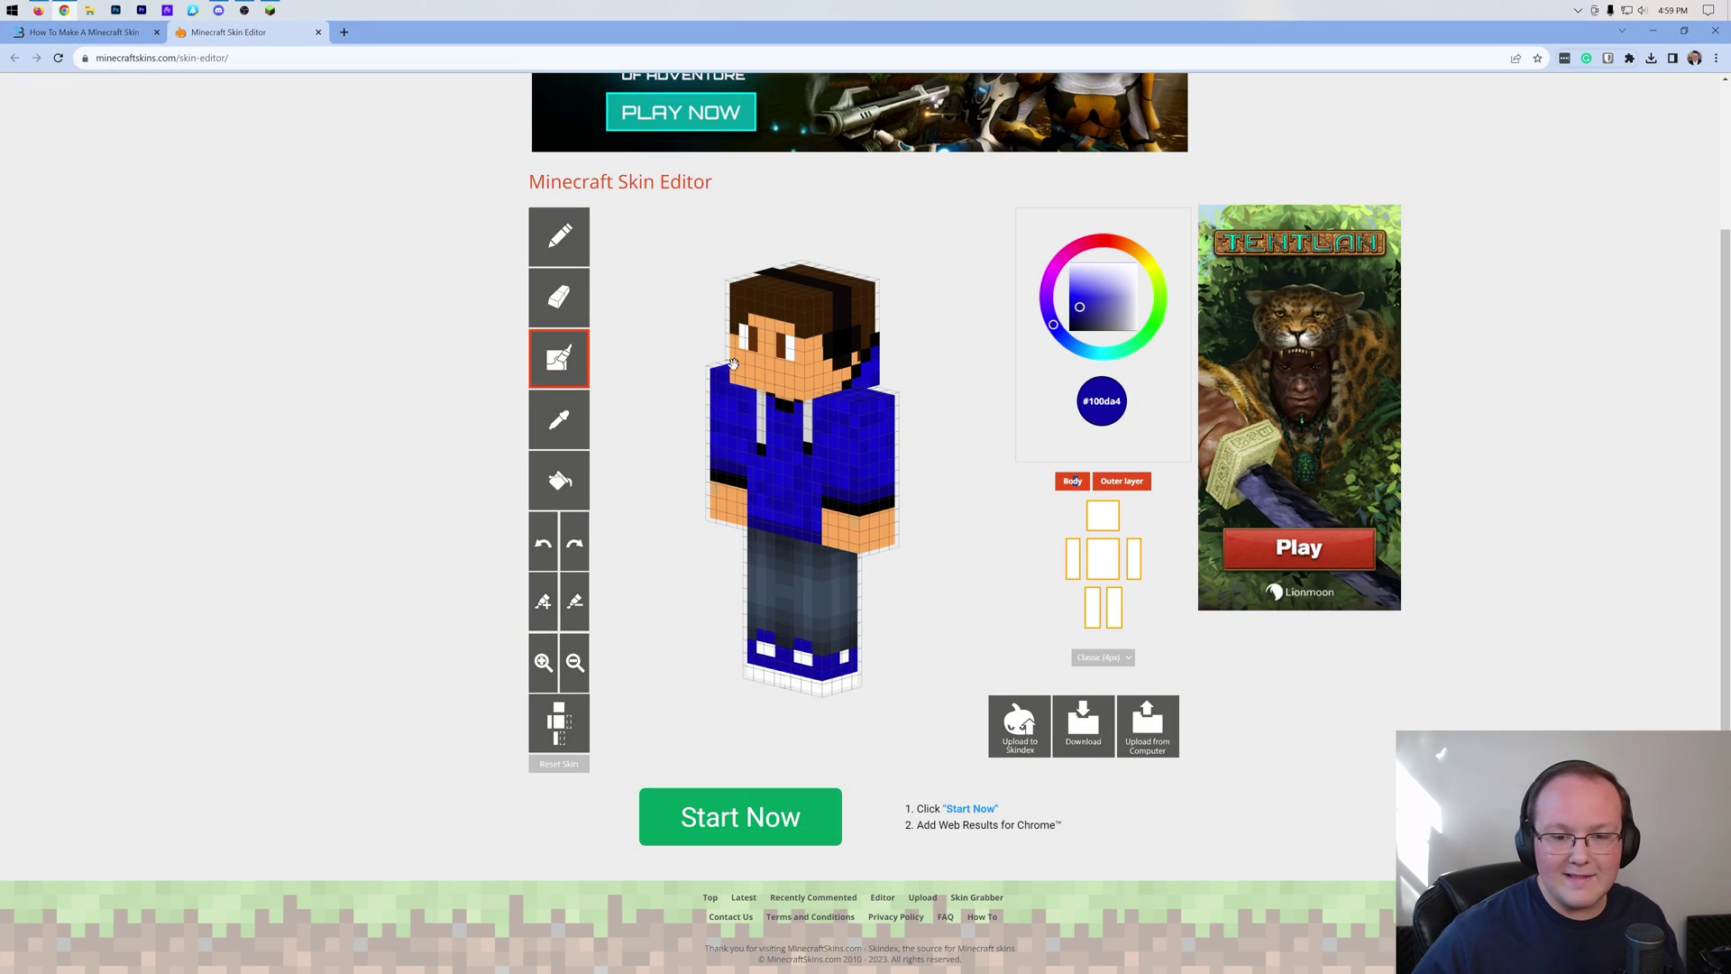
# - Hide the torso and right arm, keeping the left arm shown, and rotate the model to face front
pyautogui.click(1072, 559)
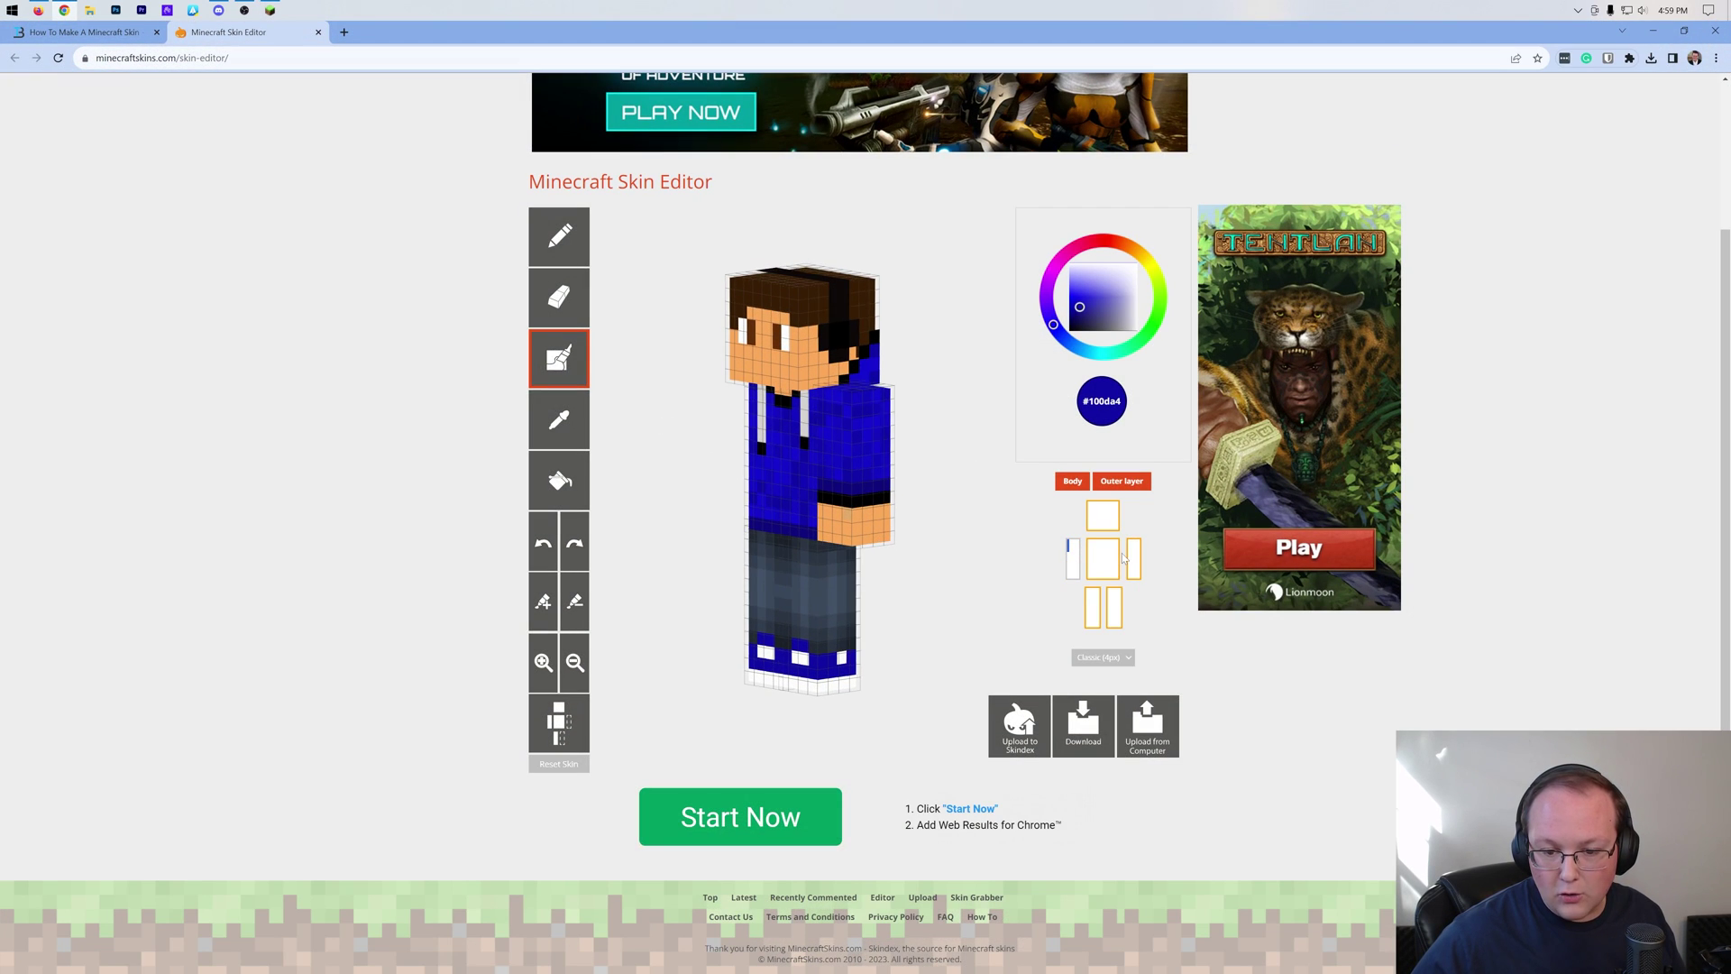
pyautogui.click(1132, 559)
pyautogui.click(1101, 566)
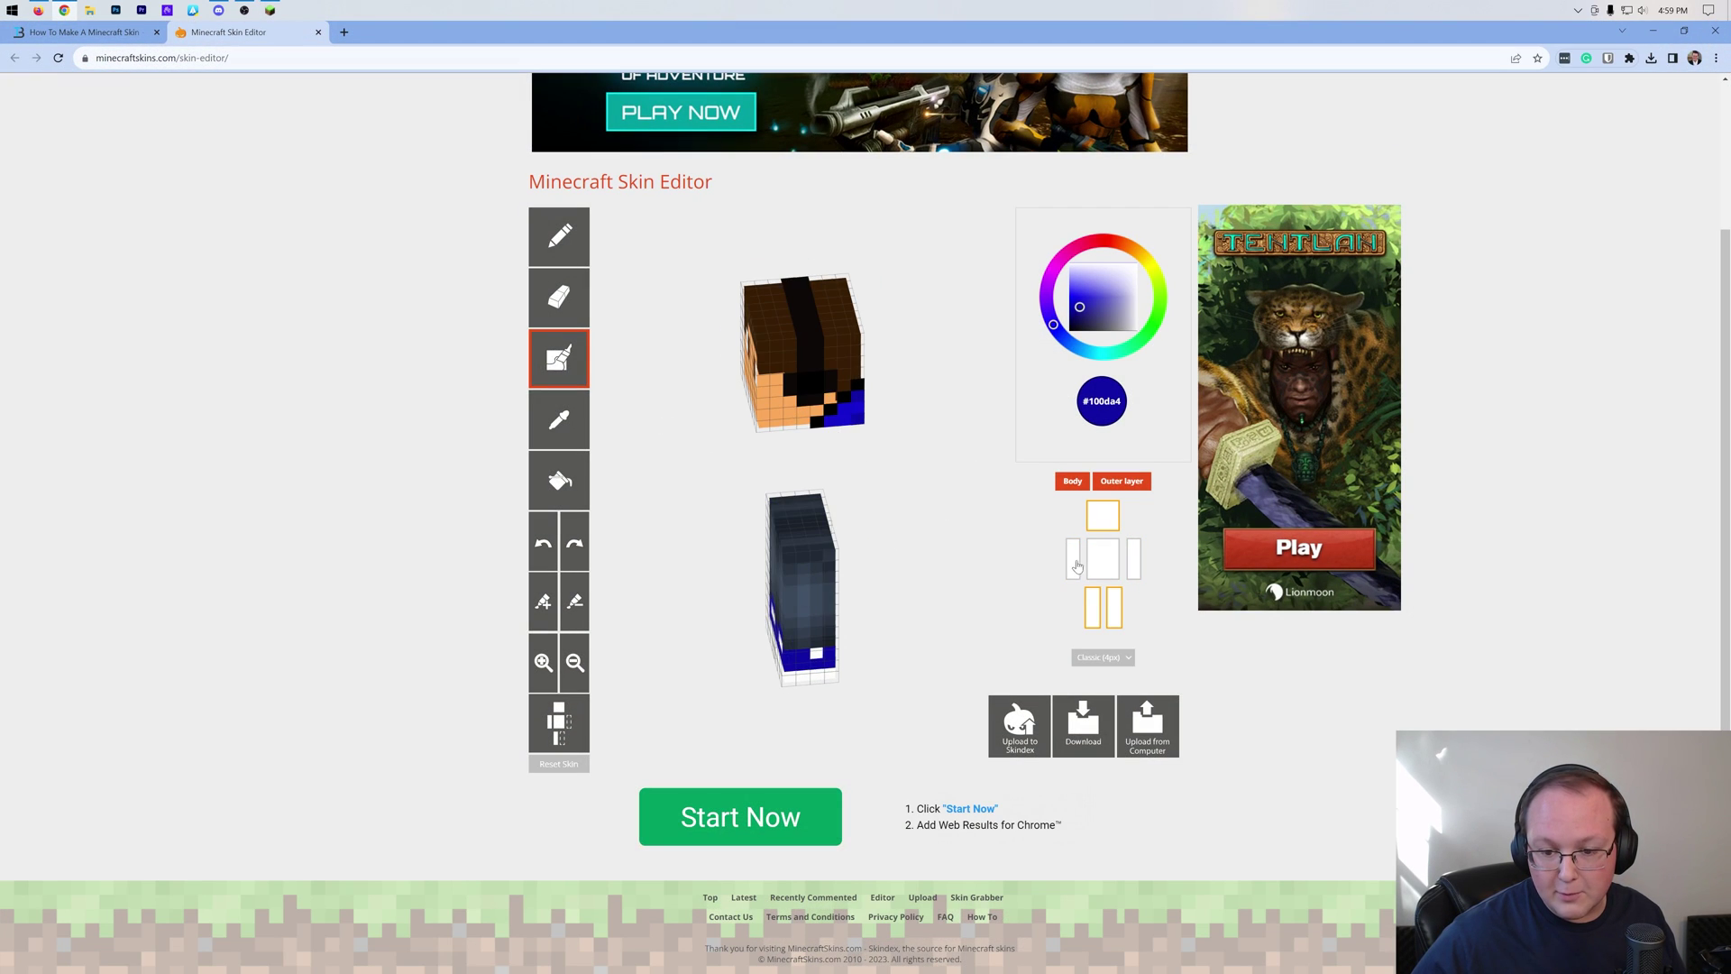
pyautogui.click(1072, 559)
pyautogui.moveTo(958, 534); pyautogui.dragTo(950, 453)
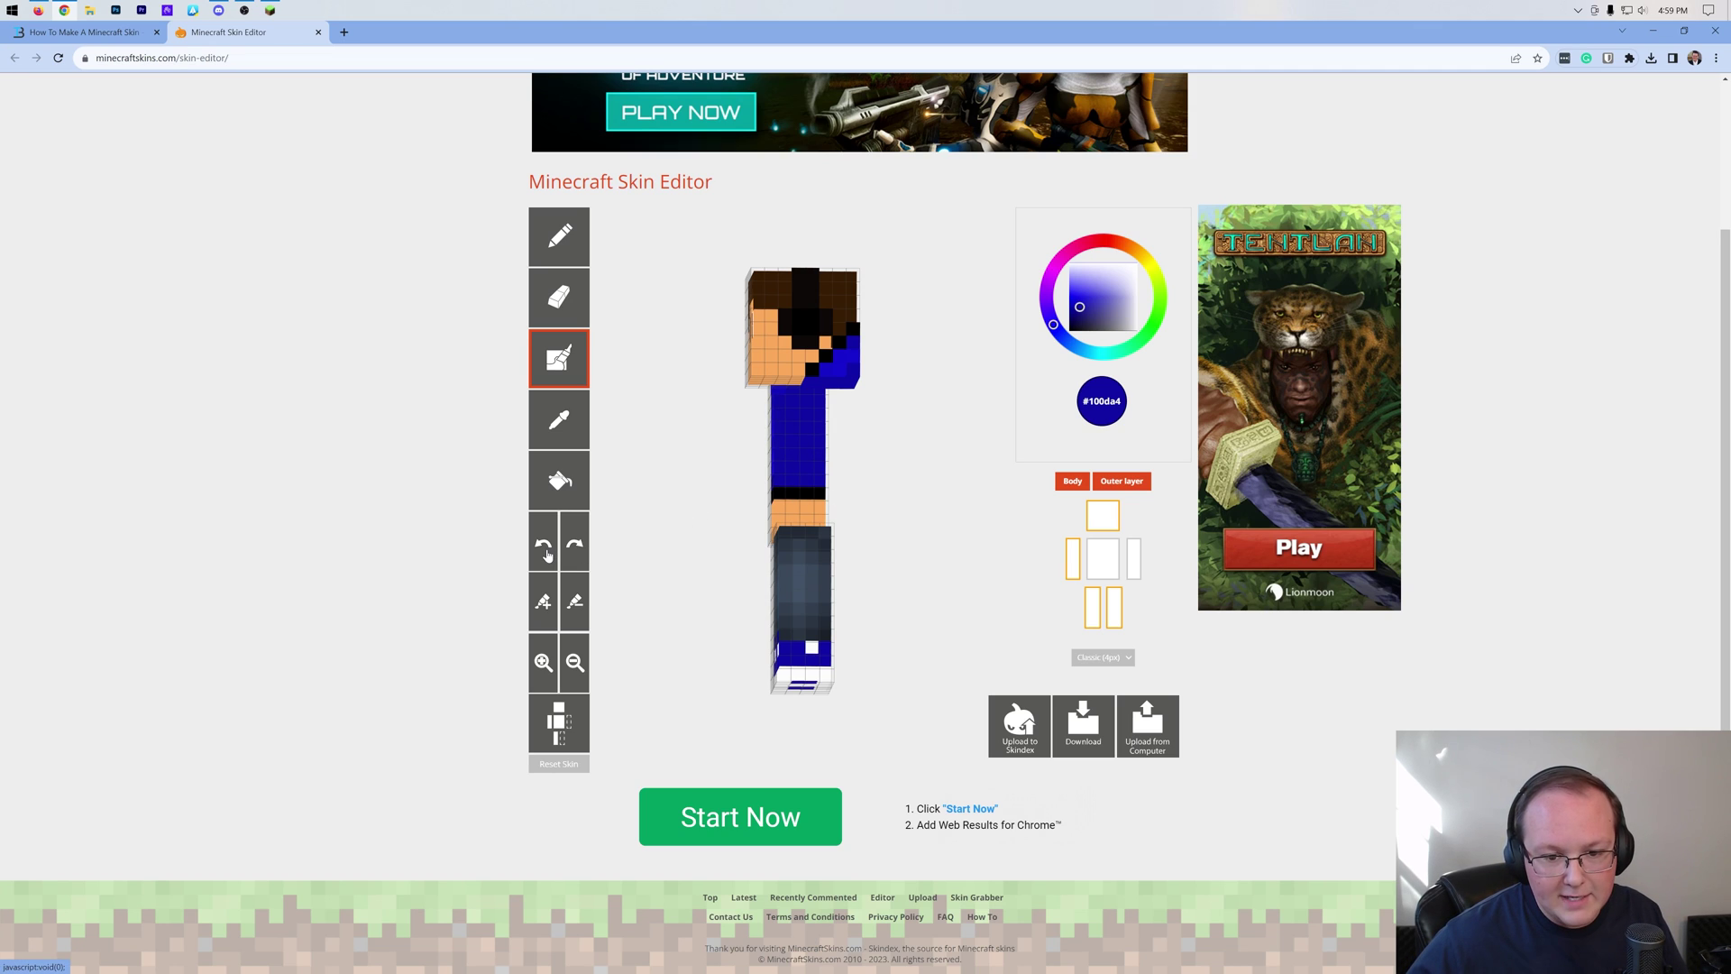
pyautogui.moveTo(858, 523); pyautogui.dragTo(940, 513)
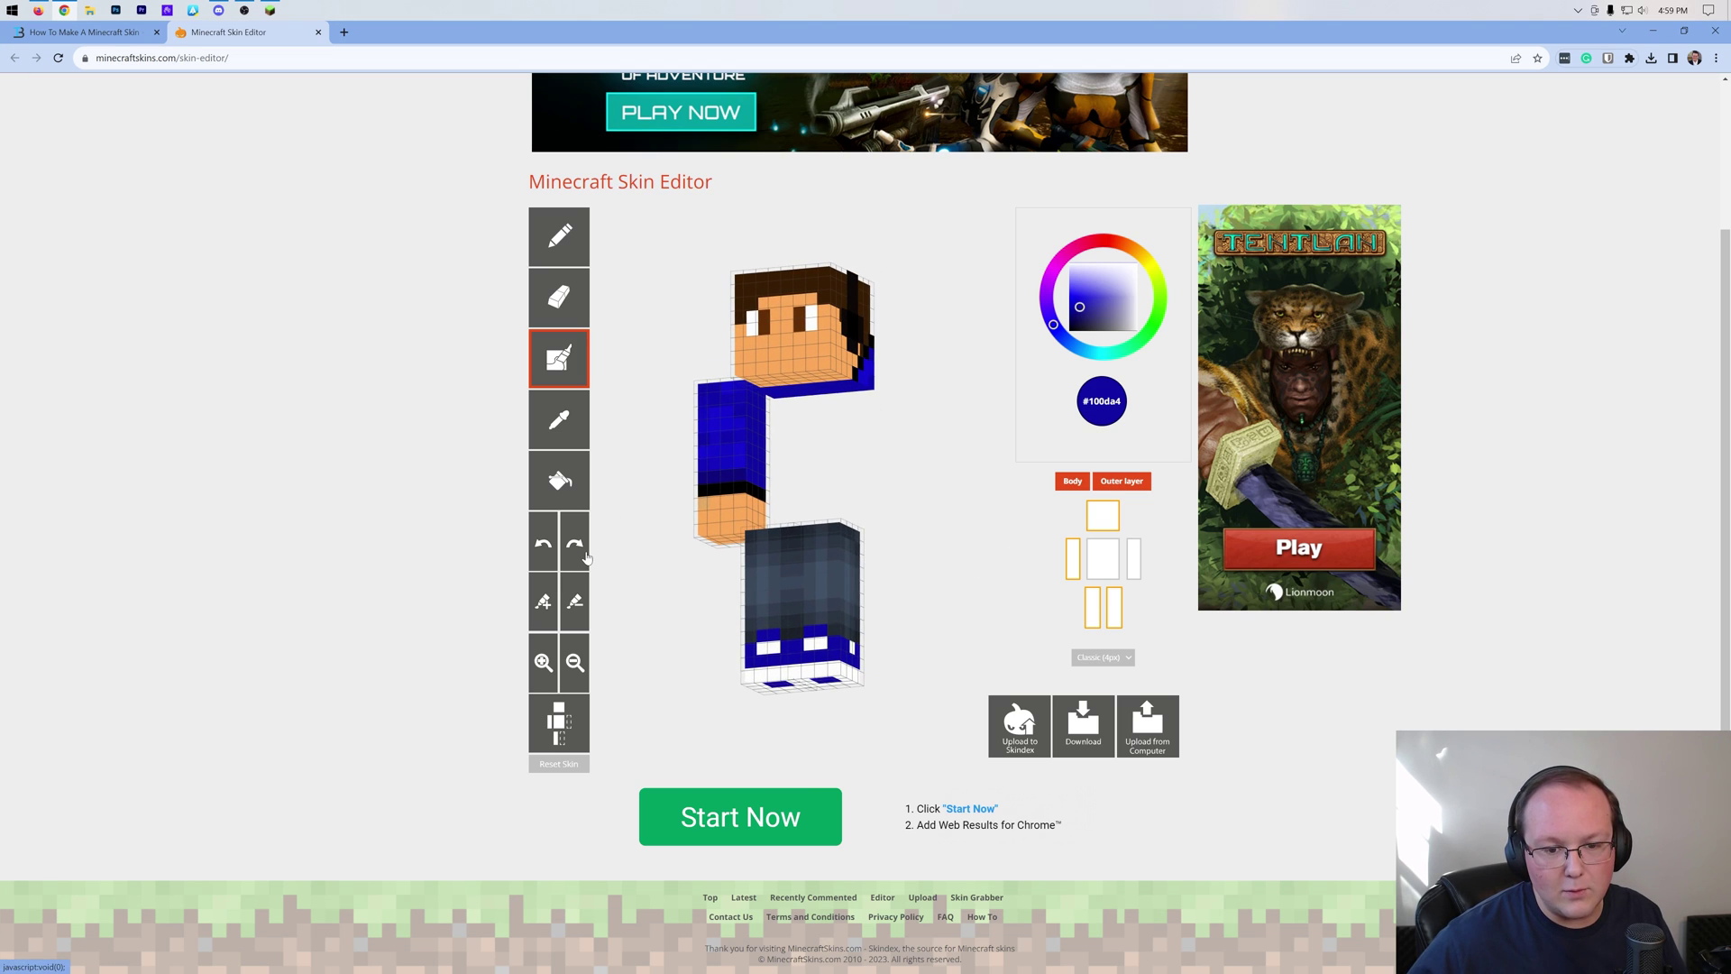
pyautogui.moveTo(806, 552); pyautogui.dragTo(902, 564)
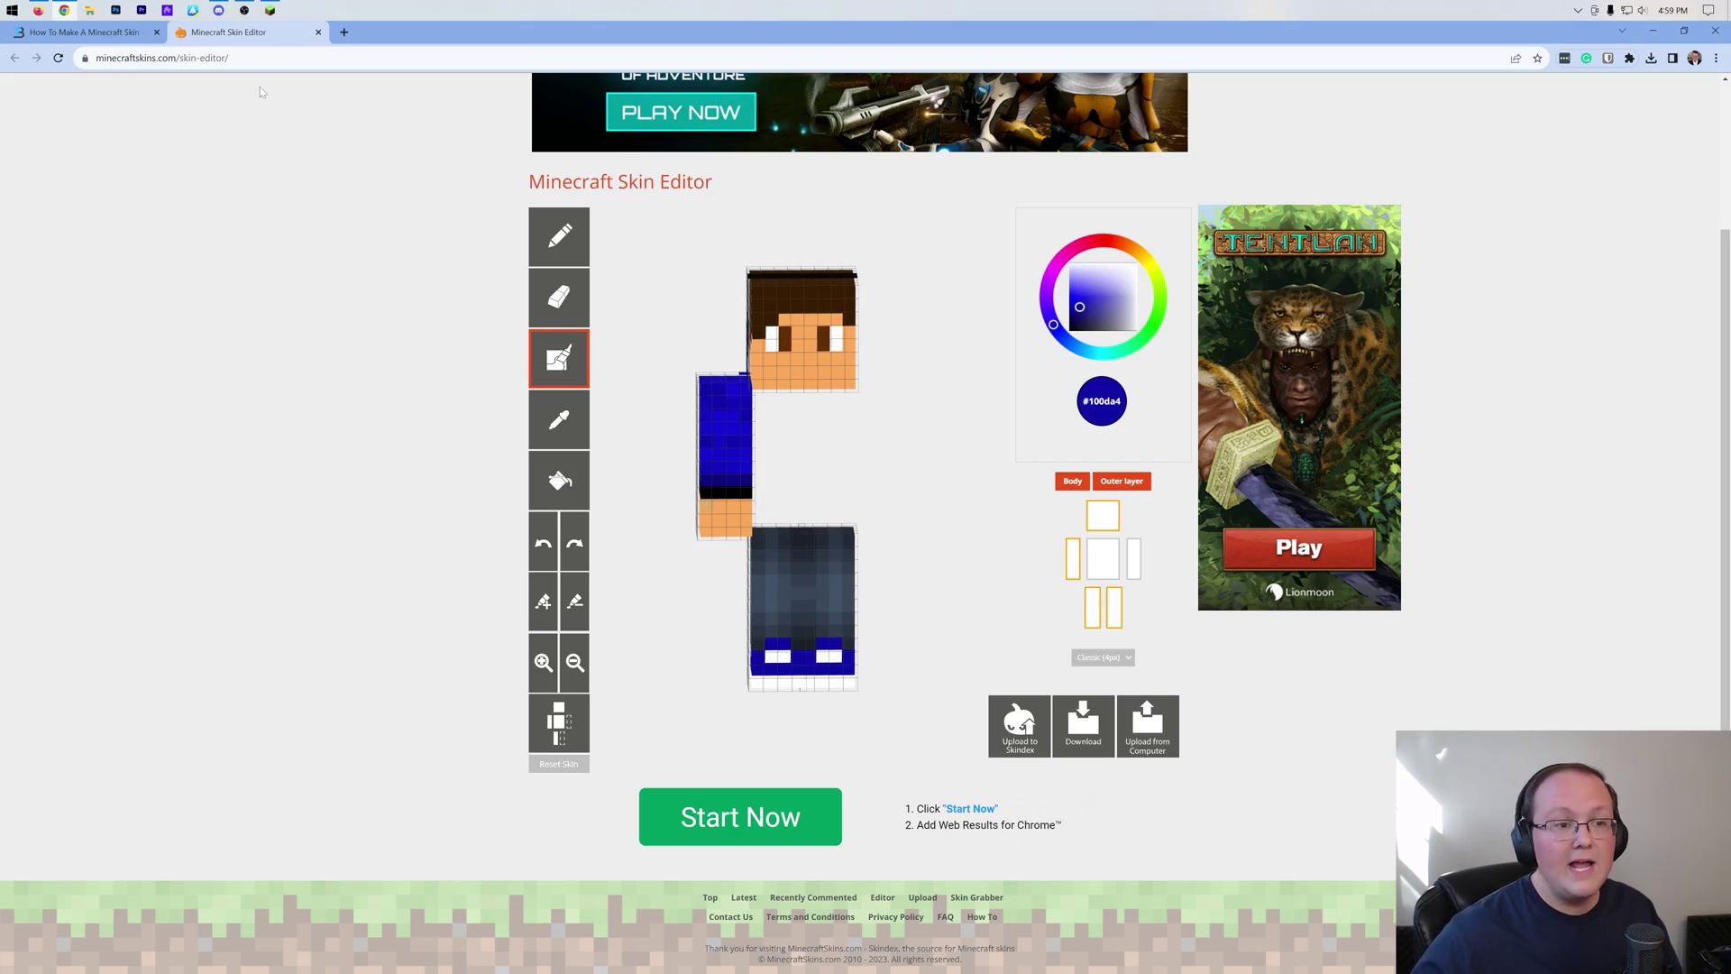
# - Bring Minecraft back, resume the game, and walk the player toward the village houses and tree
pyautogui.click(269, 10)
pyautogui.press('Escape')
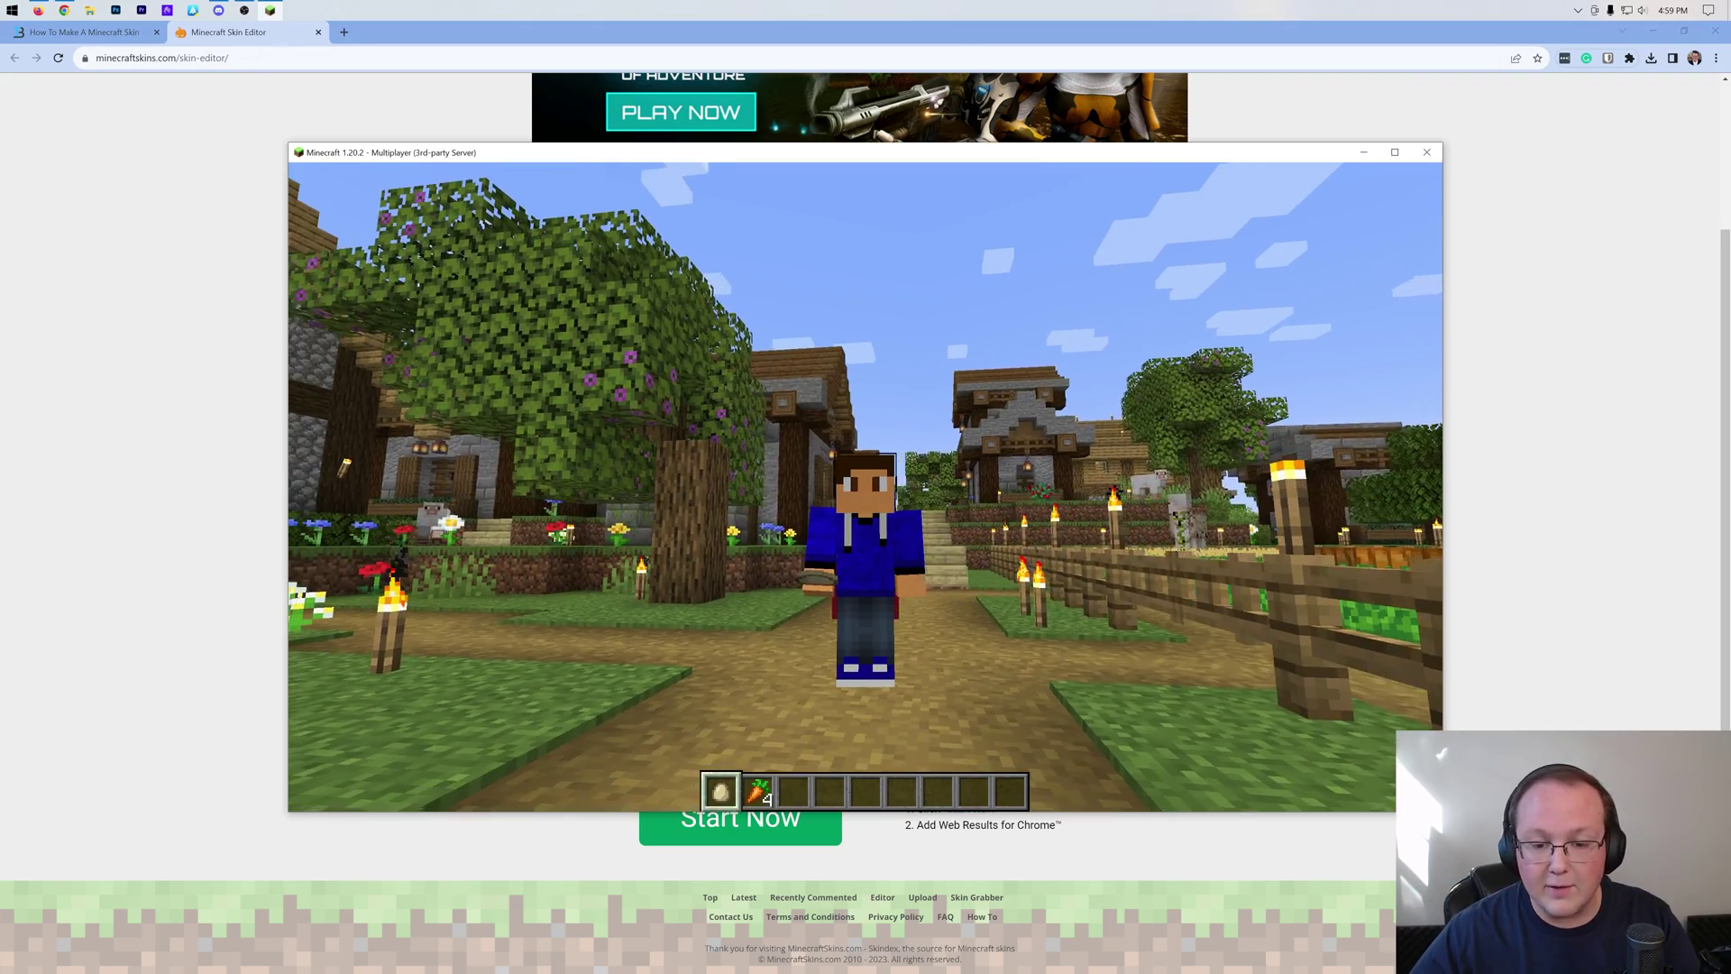
pyautogui.press('s')
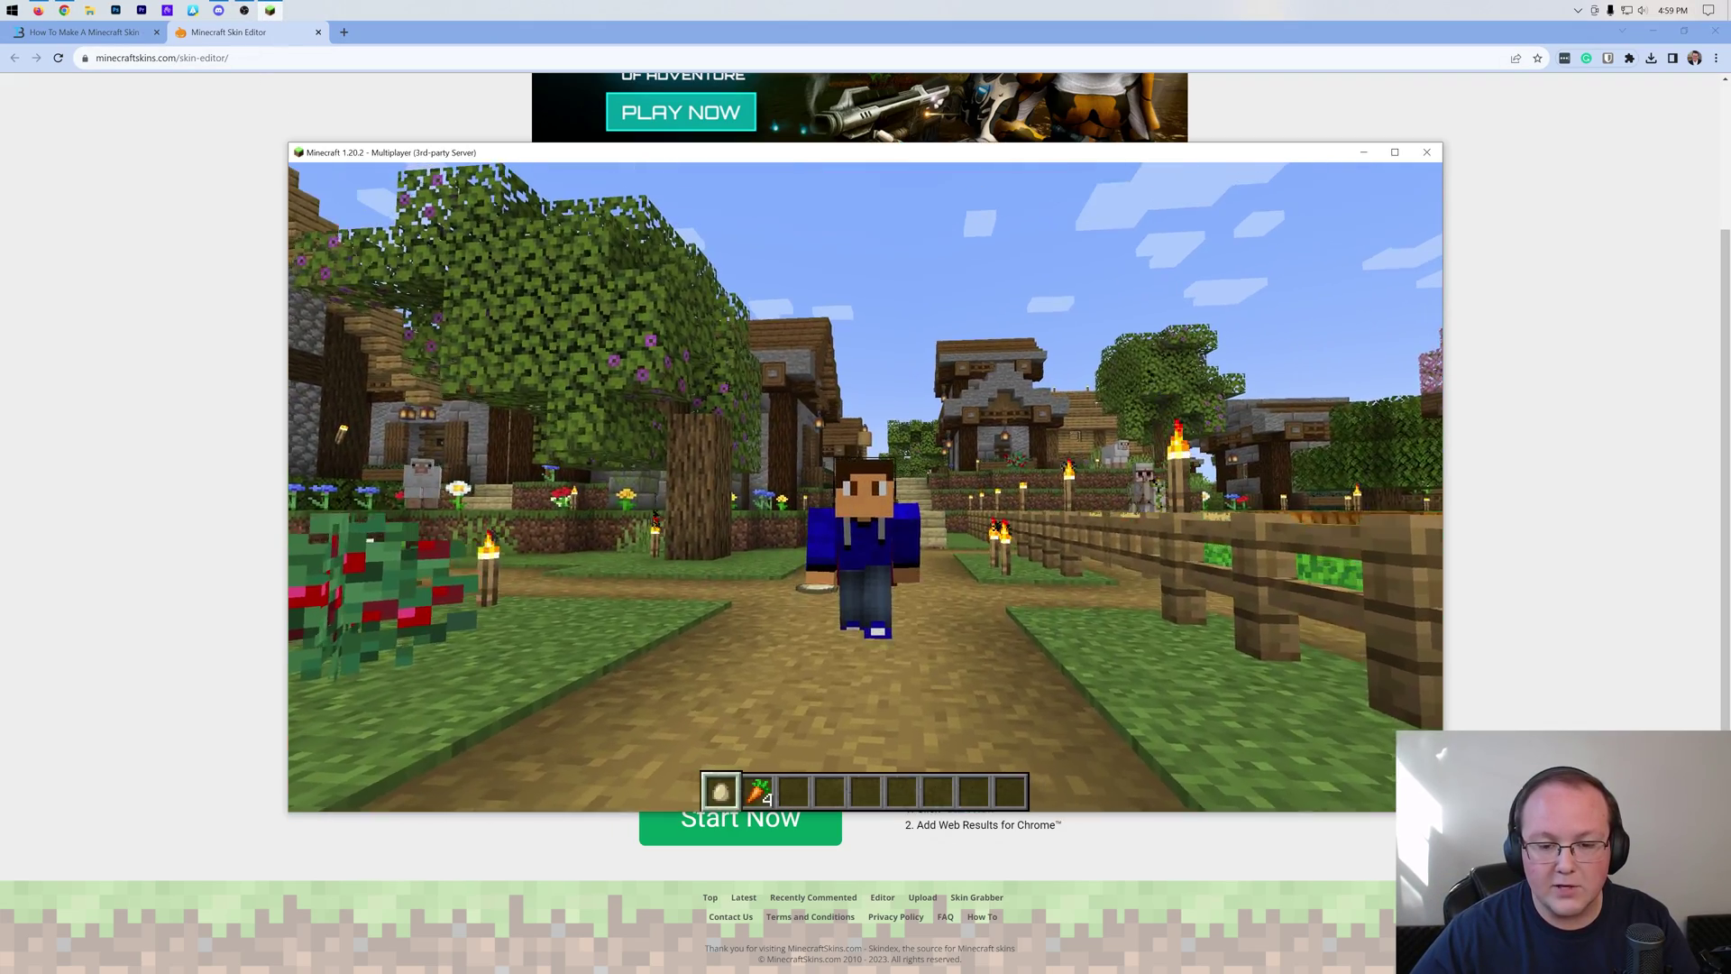
pyautogui.press('s')
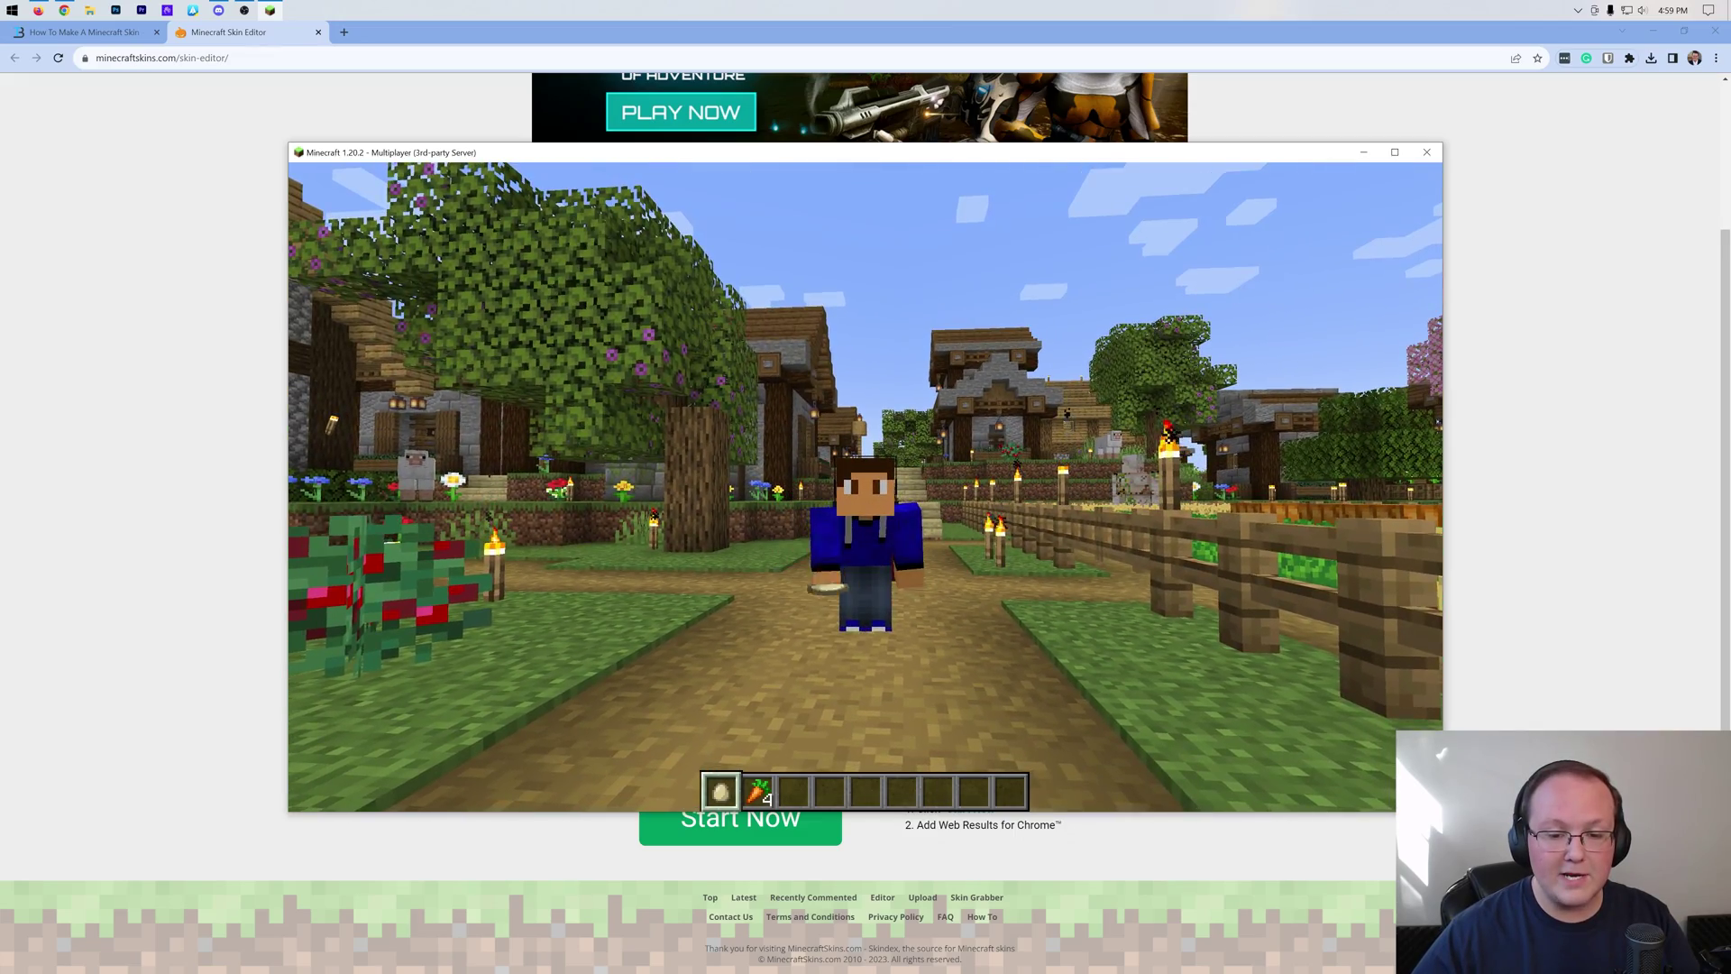
pyautogui.press('s')
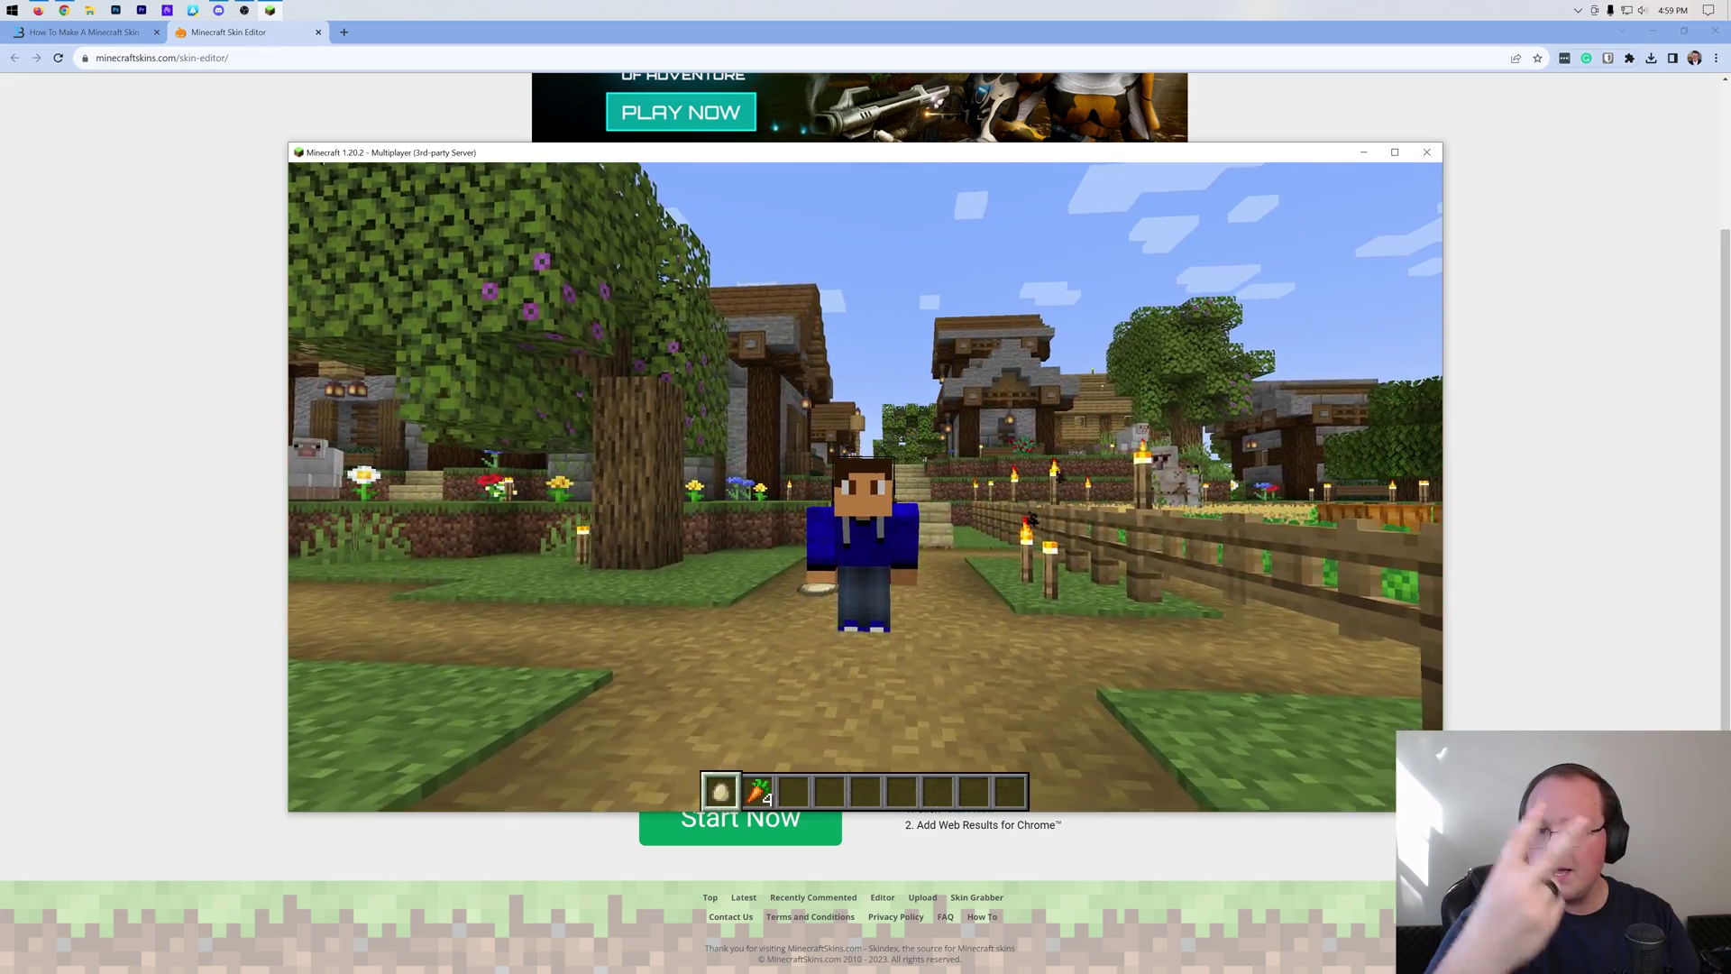